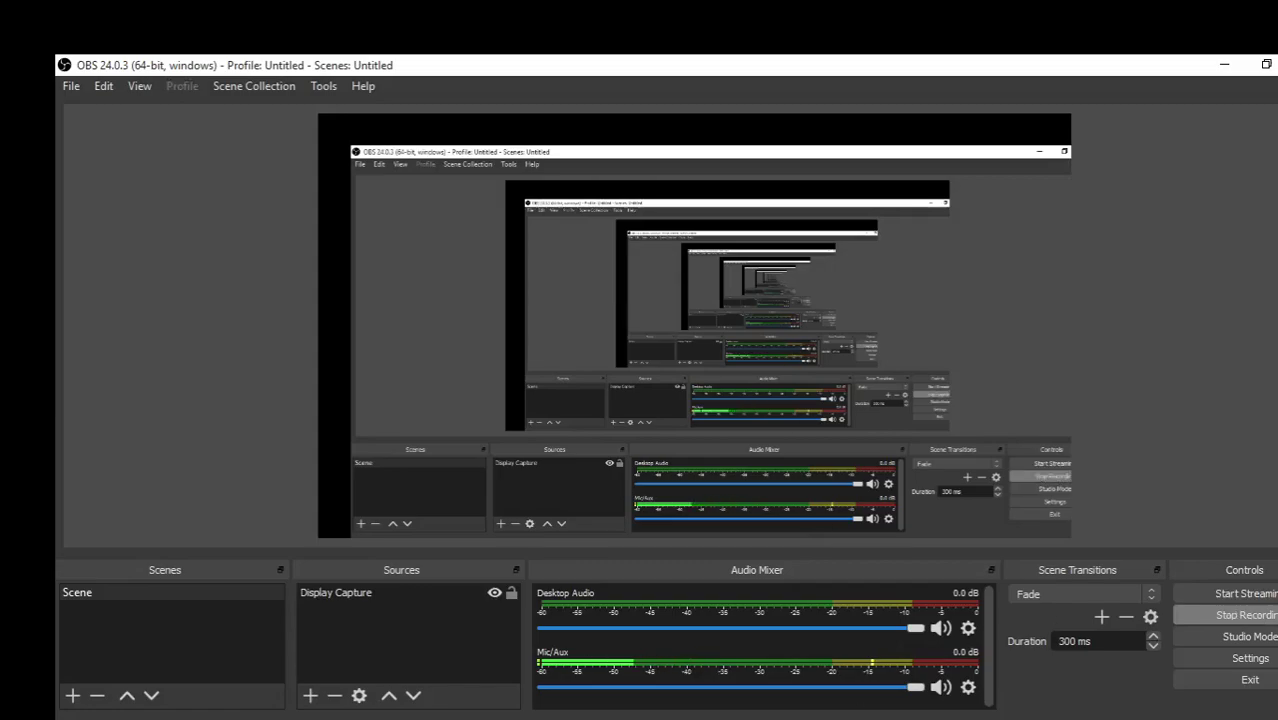
Zoom out and pan across model space until every wallet pattern sheet is visible
scroll(576, 388, "down", 5)
scroll(373, 379, "down", 3)
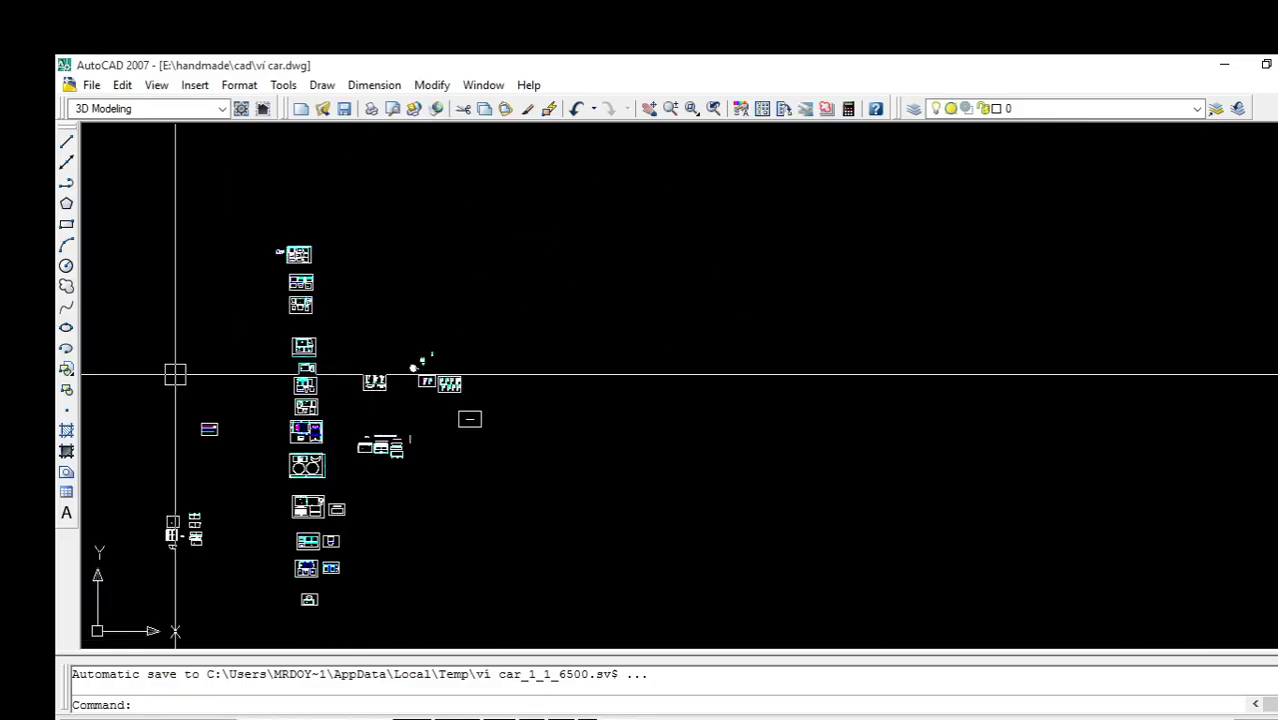
middle_click_drag(174, 374, 391, 394)
scroll(390, 400, "up", 5)
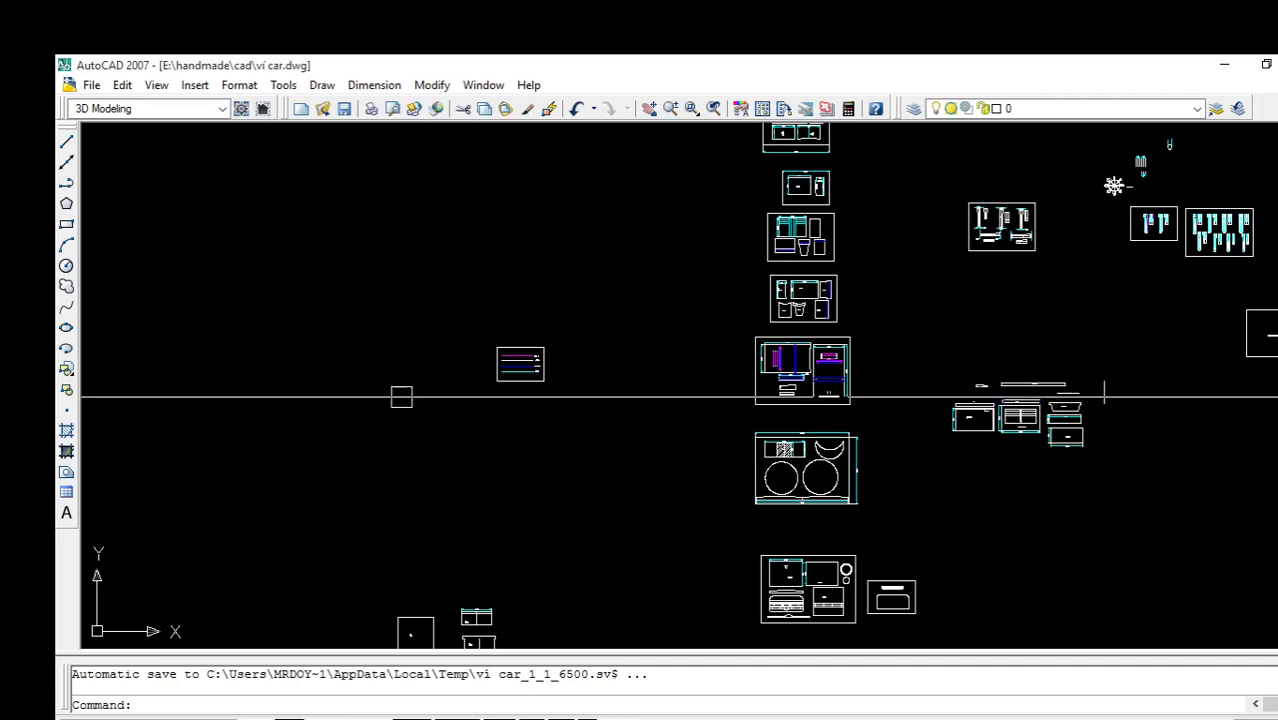
scroll(485, 340, "up", 3)
scroll(499, 366, "up", 3)
middle_click_drag(602, 428, 585, 395)
scroll(585, 395, "up", 2)
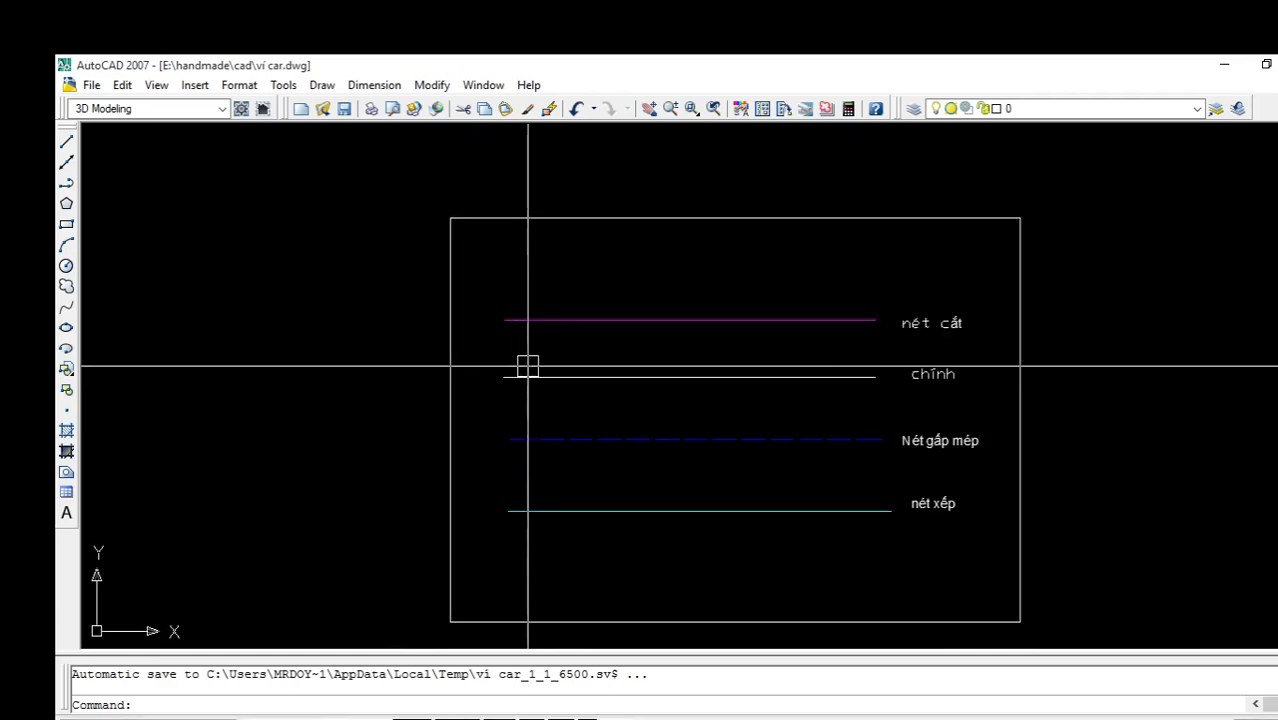
left_click(434, 214)
left_click(337, 214)
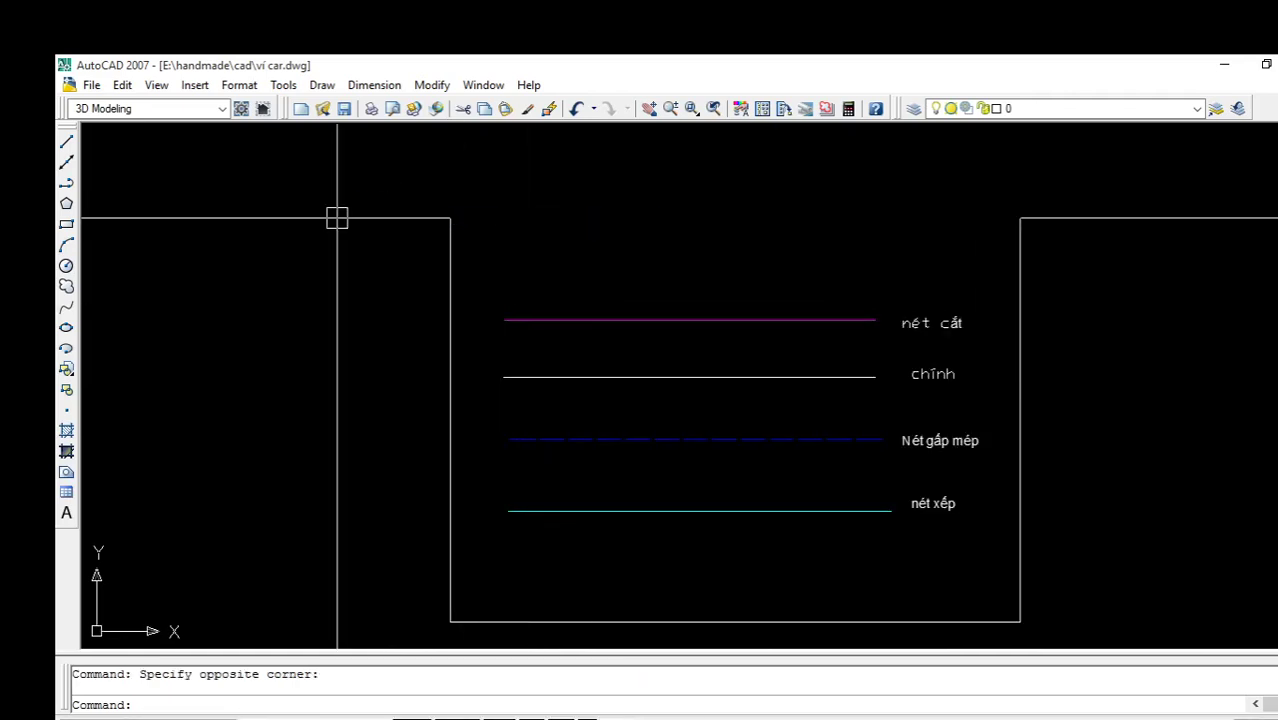
scroll(337, 214, "down", 3)
scroll(468, 280, "down", 3)
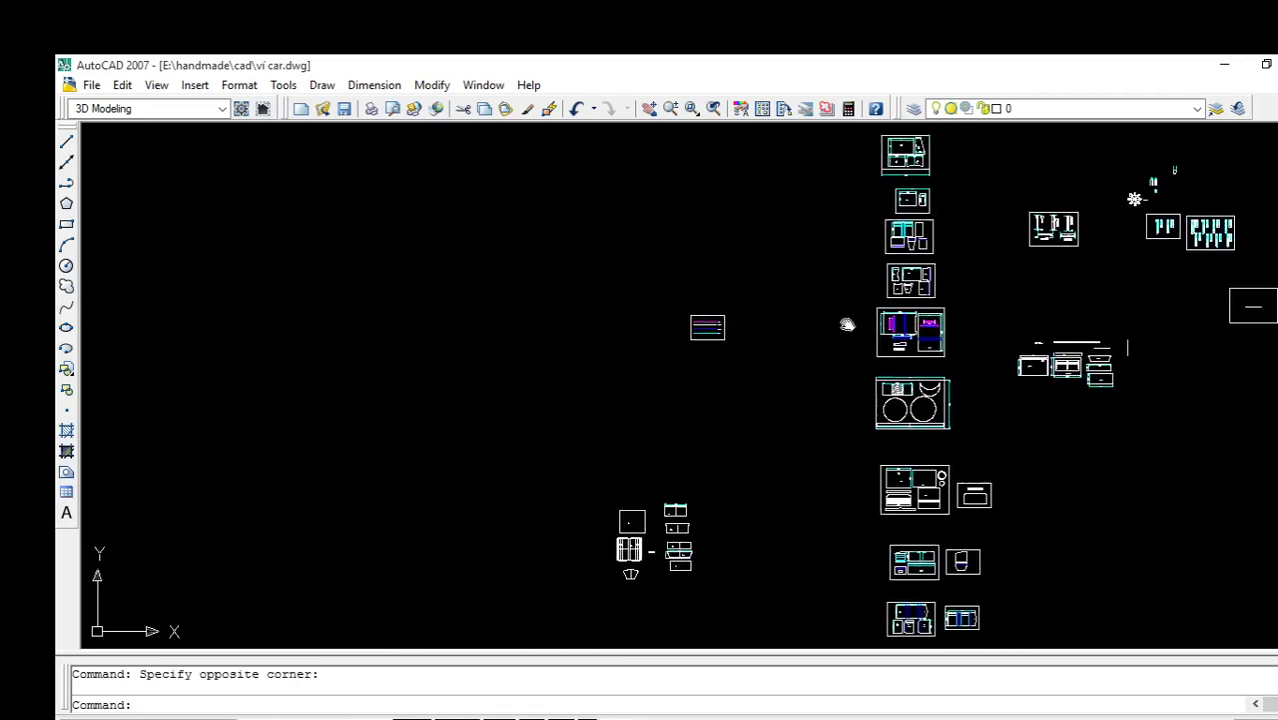
scroll(847, 323, "up", 4)
scroll(690, 420, "up", 4)
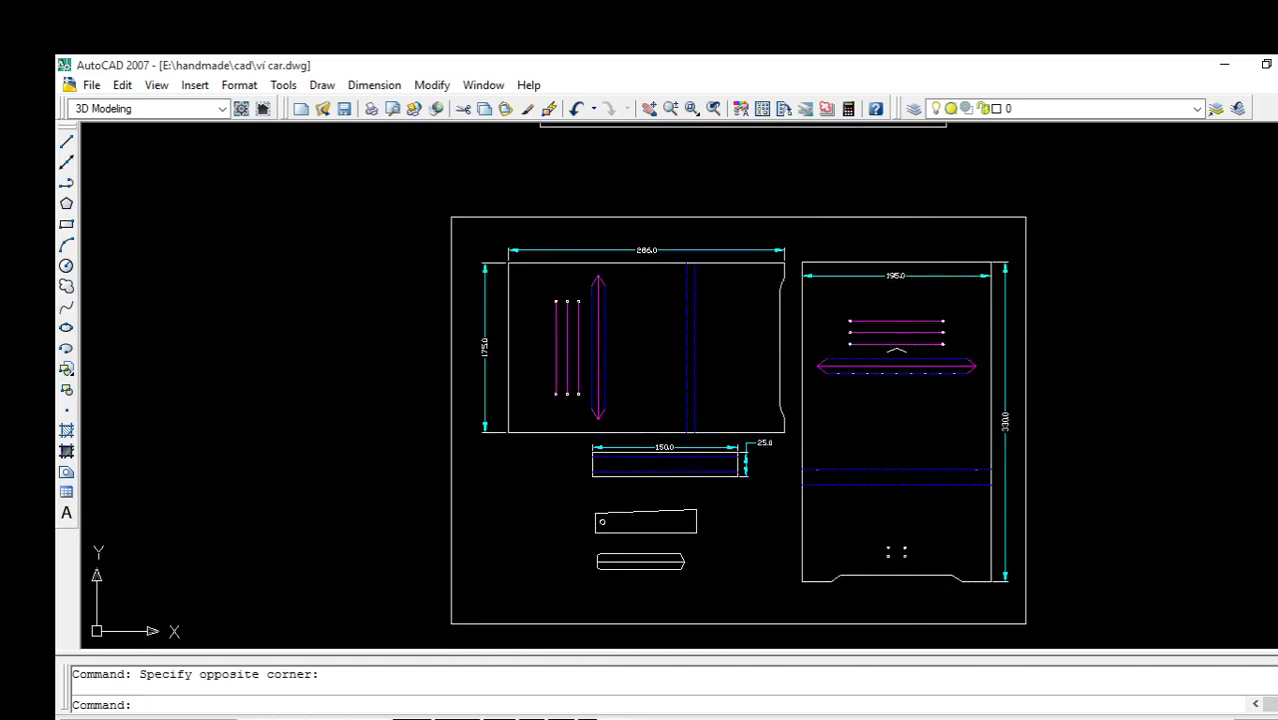
scroll(807, 379, "up", 4)
scroll(890, 284, "down", 4)
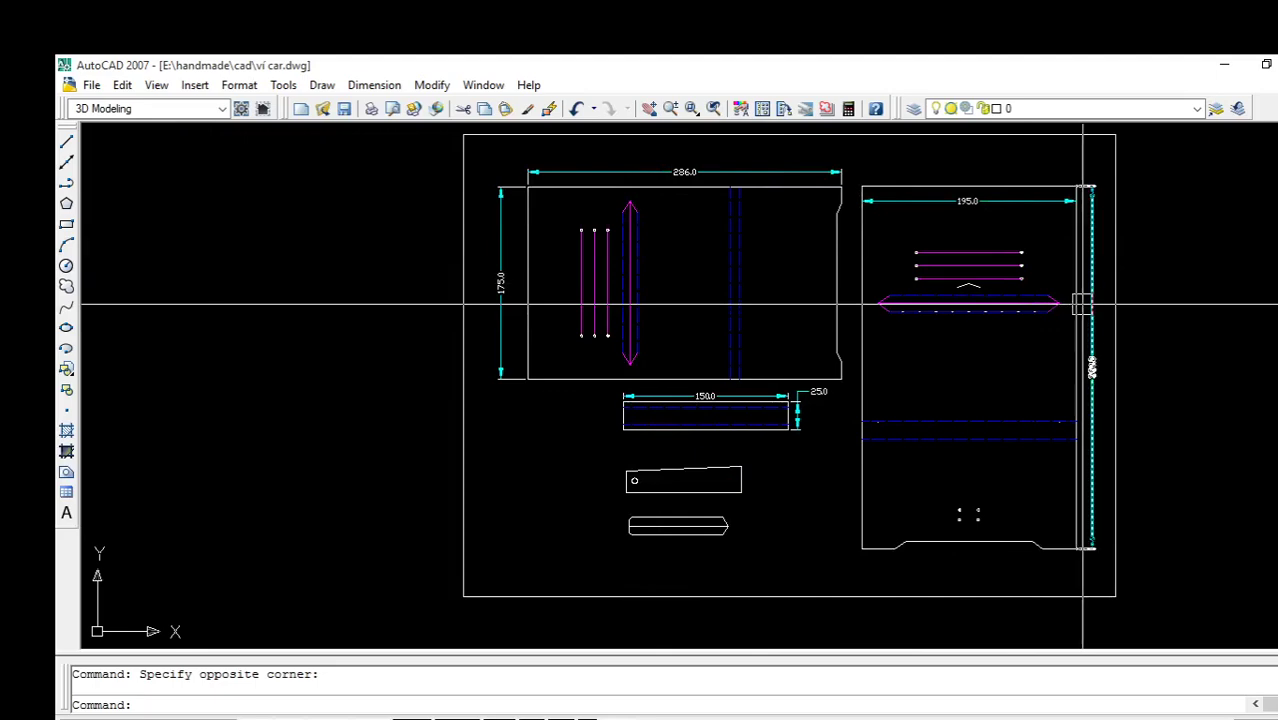
scroll(596, 355, "down", 5)
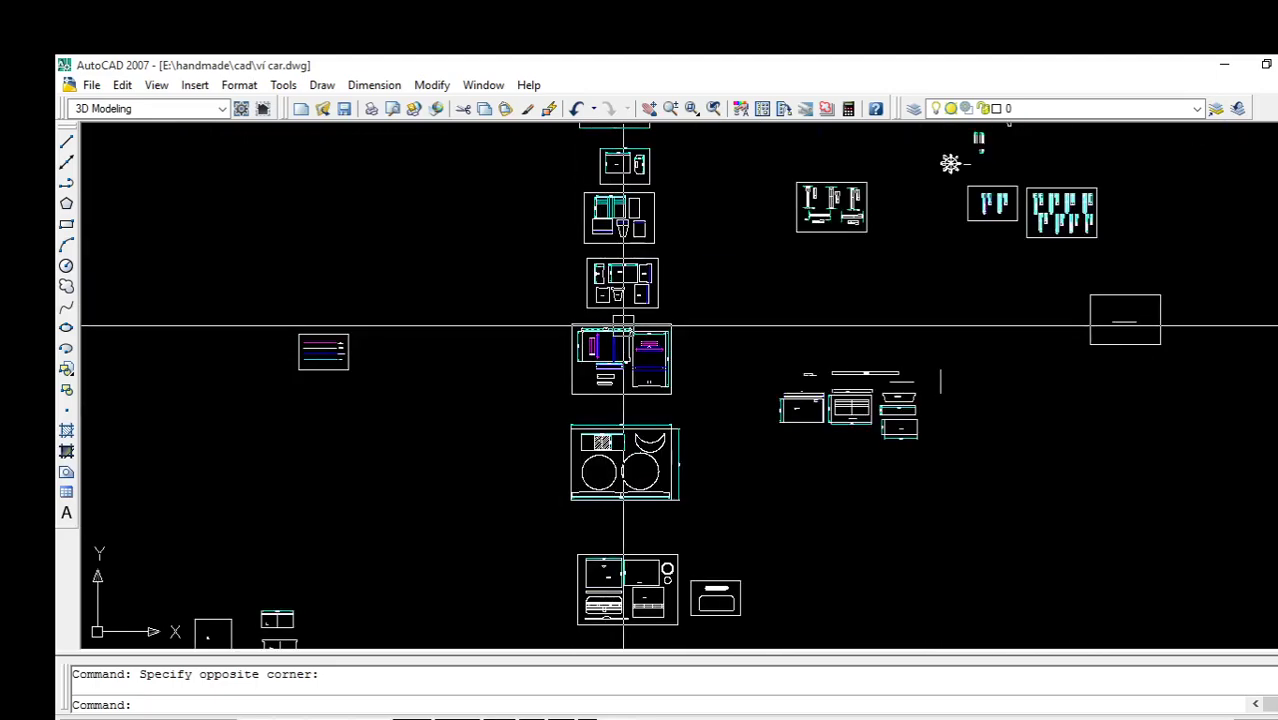
Pan and zoom around the pocket drawings toward the line-type legend box
scroll(596, 355, "up", 5)
middle_click_drag(791, 365, 1027, 380)
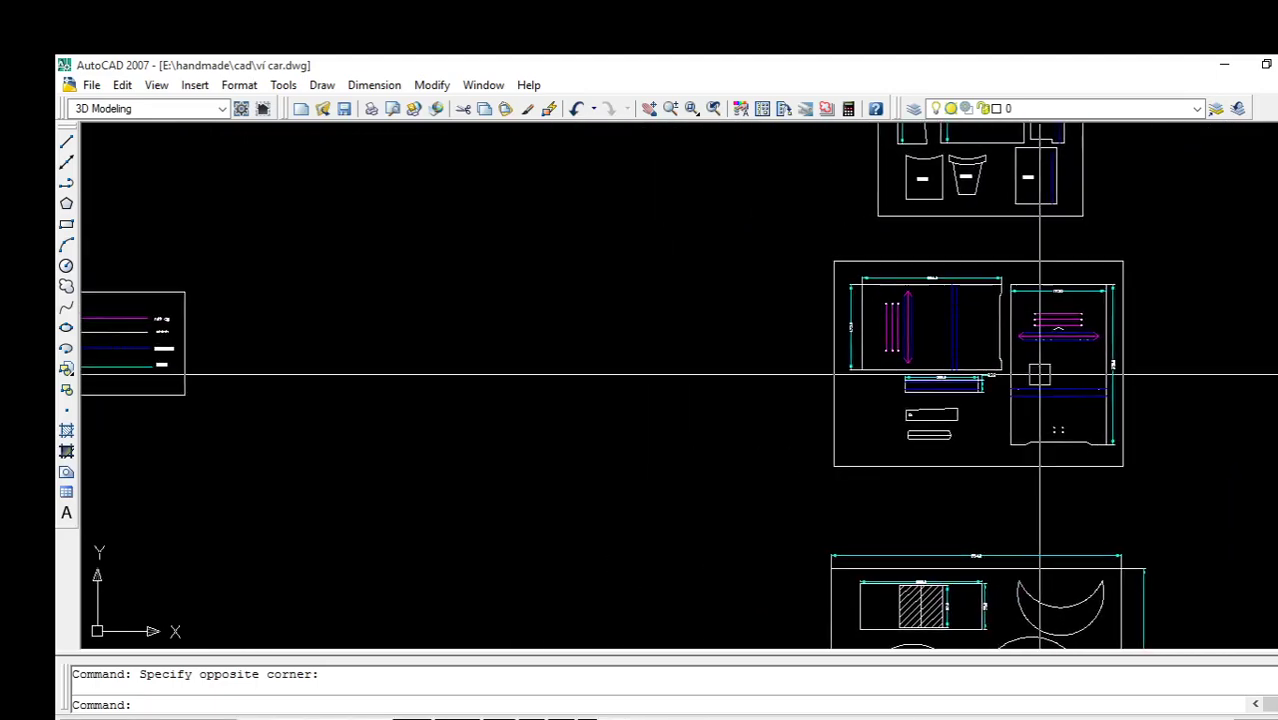
middle_click_drag(513, 366, 770, 309)
scroll(573, 283, "up", 3)
scroll(573, 283, "up", 2)
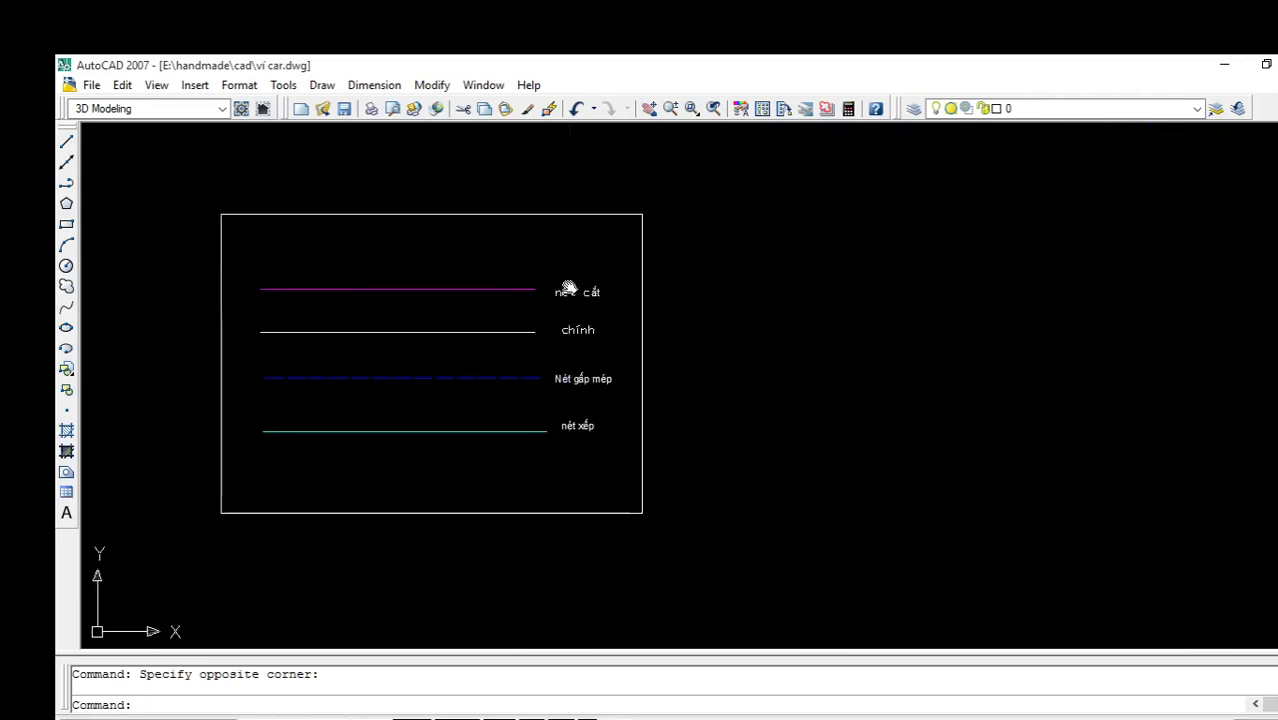
middle_click_drag(568, 285, 862, 285)
scroll(862, 289, "up", 2)
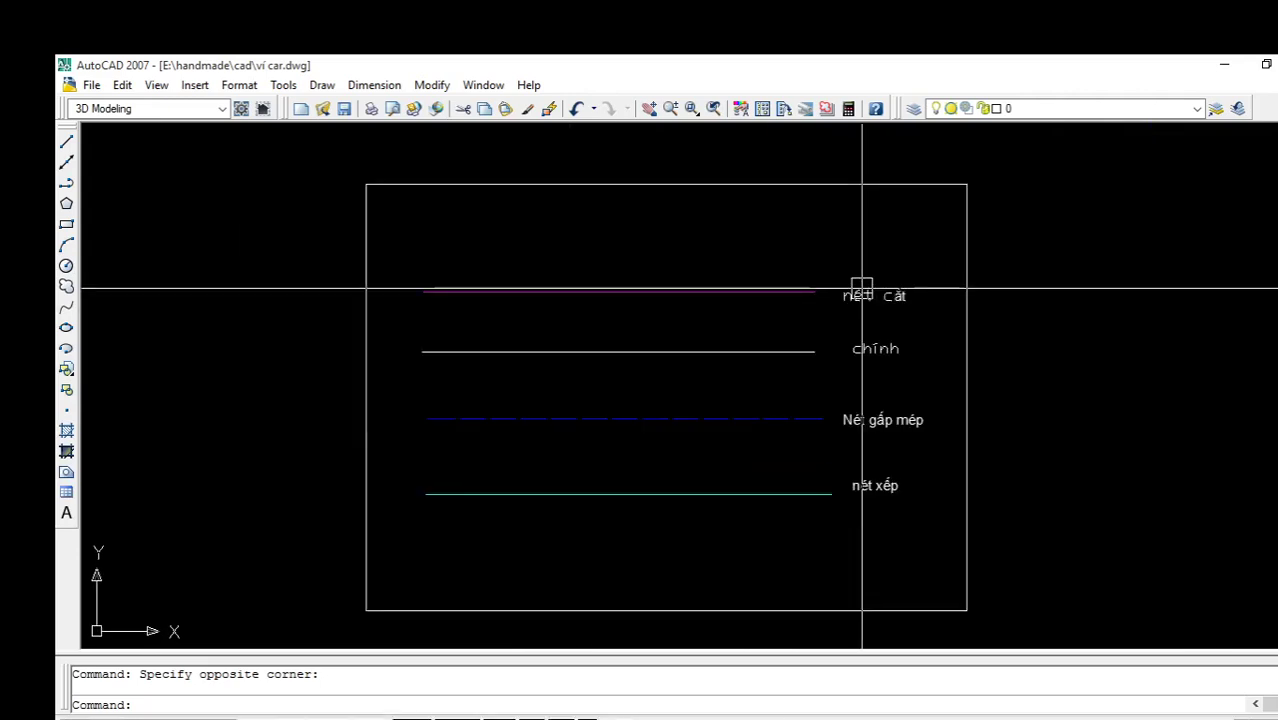
scroll(862, 289, "down", 4)
scroll(862, 289, "down", 5)
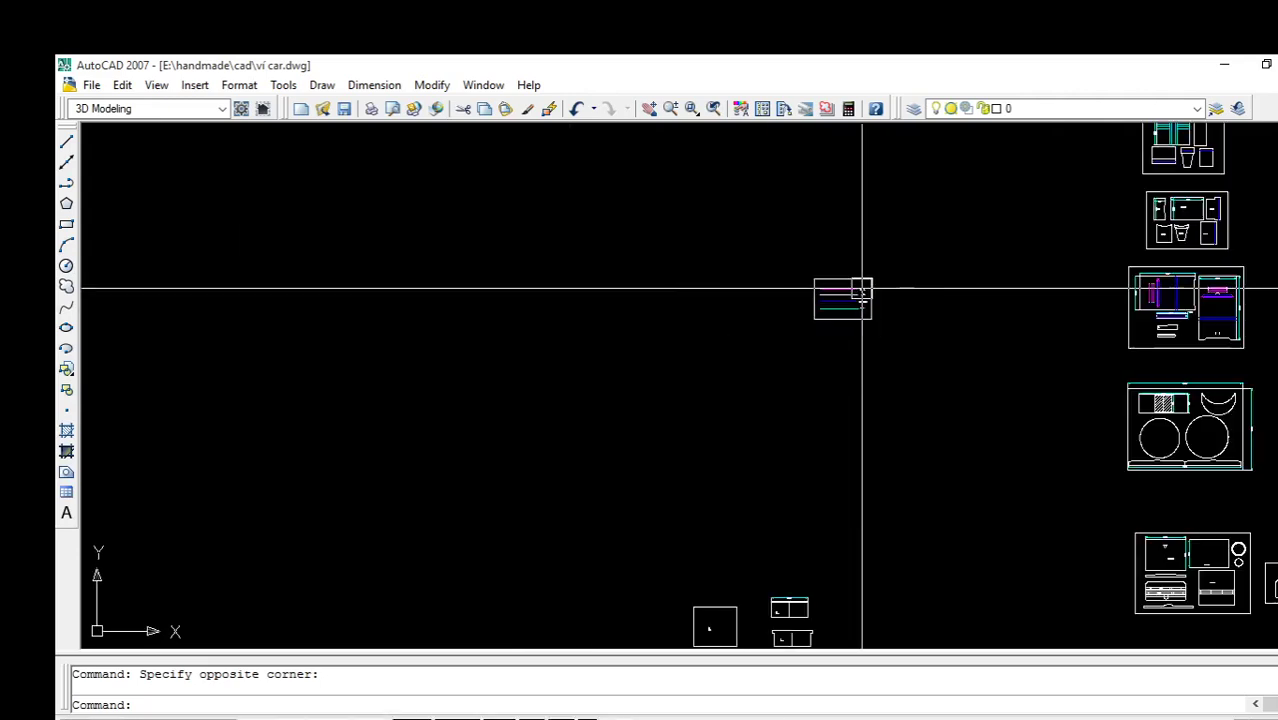
scroll(858, 288, "up", 4)
scroll(861, 288, "down", 4)
scroll(873, 288, "down", 3)
scroll(898, 281, "up", 3)
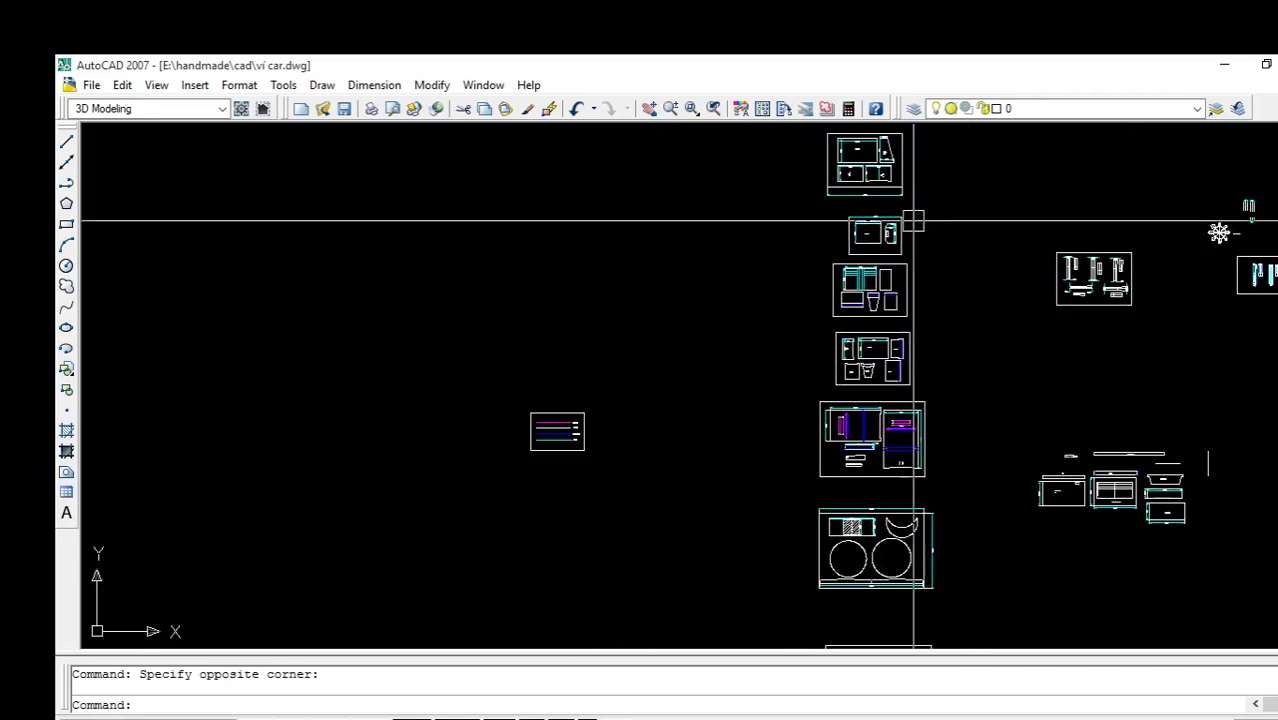
scroll(910, 230, "up", 2)
scroll(824, 371, "up", 1)
scroll(970, 311, "up", 2)
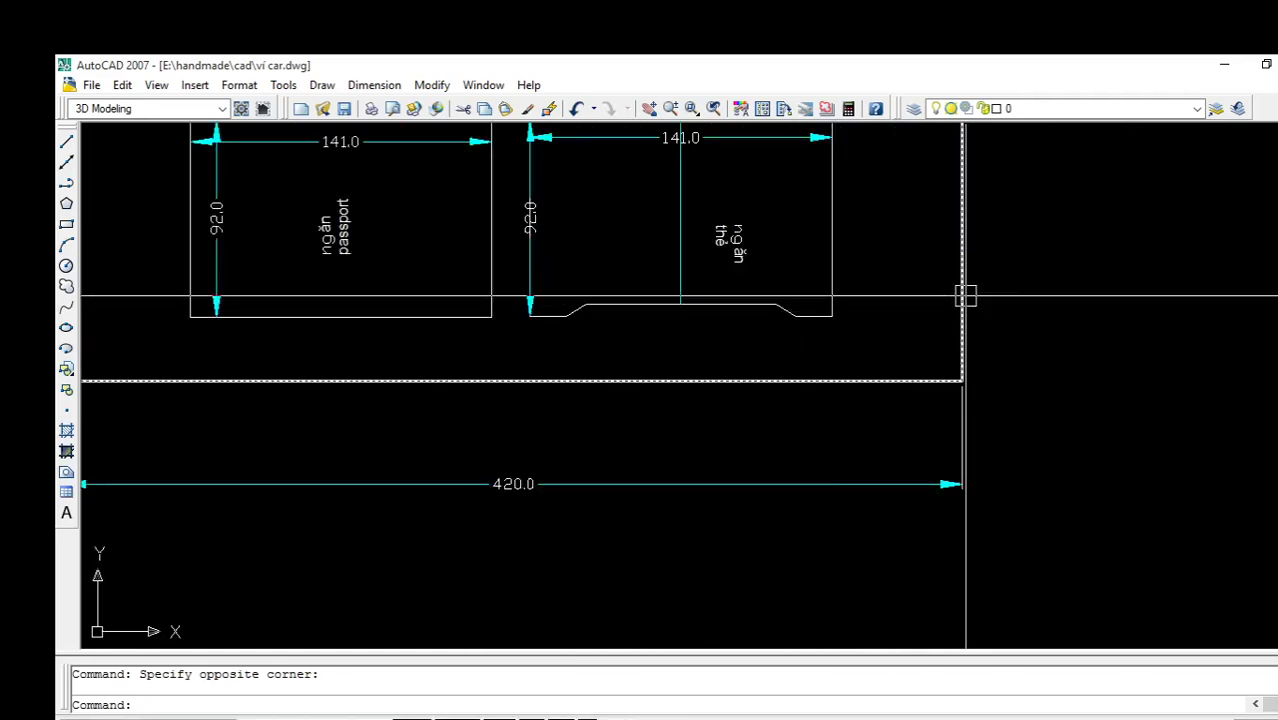
scroll(866, 300, "down", 2)
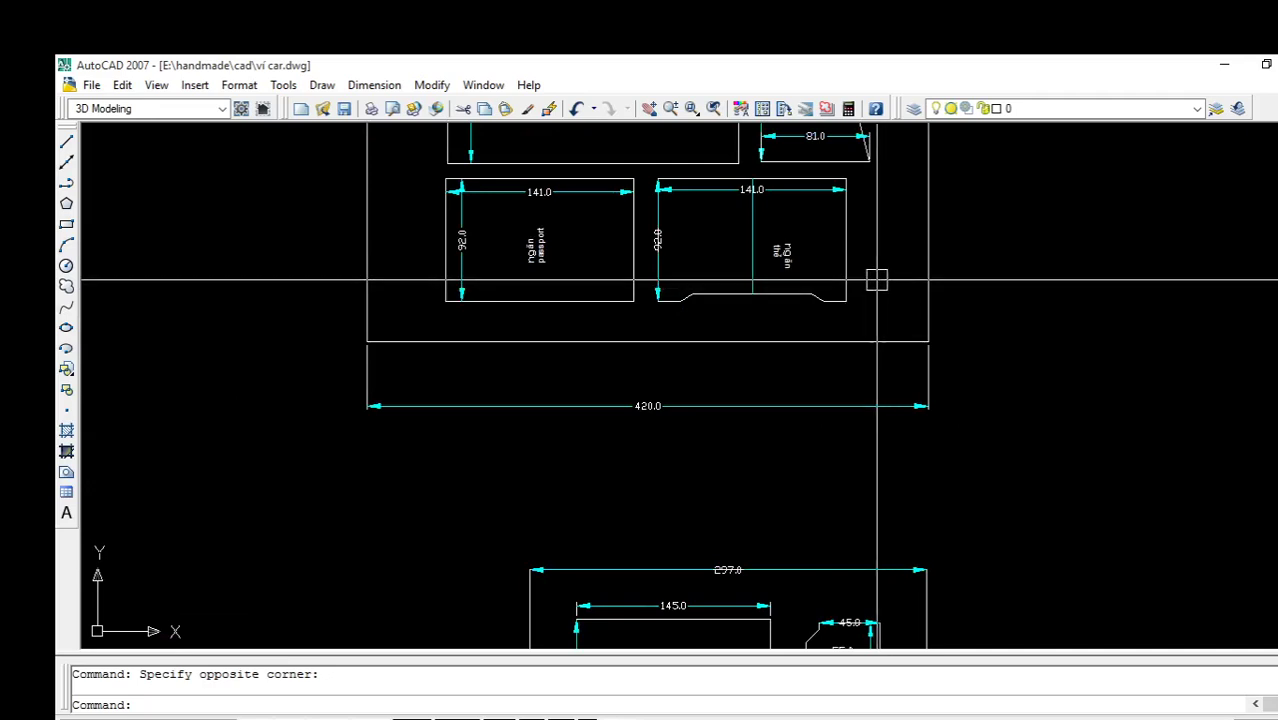
Pan past the pattern sheet column and zoom in close on the four-line legend
middle_click_drag(876, 277, 718, 405)
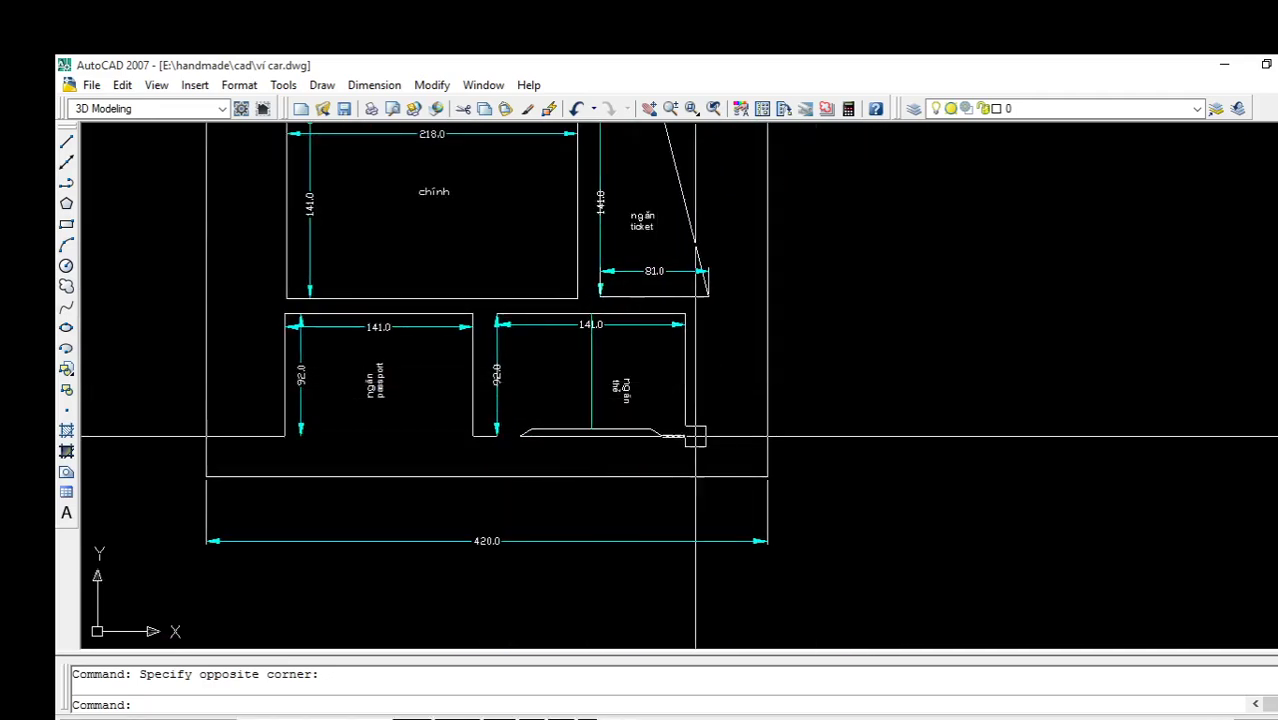
scroll(651, 448, "down", 3)
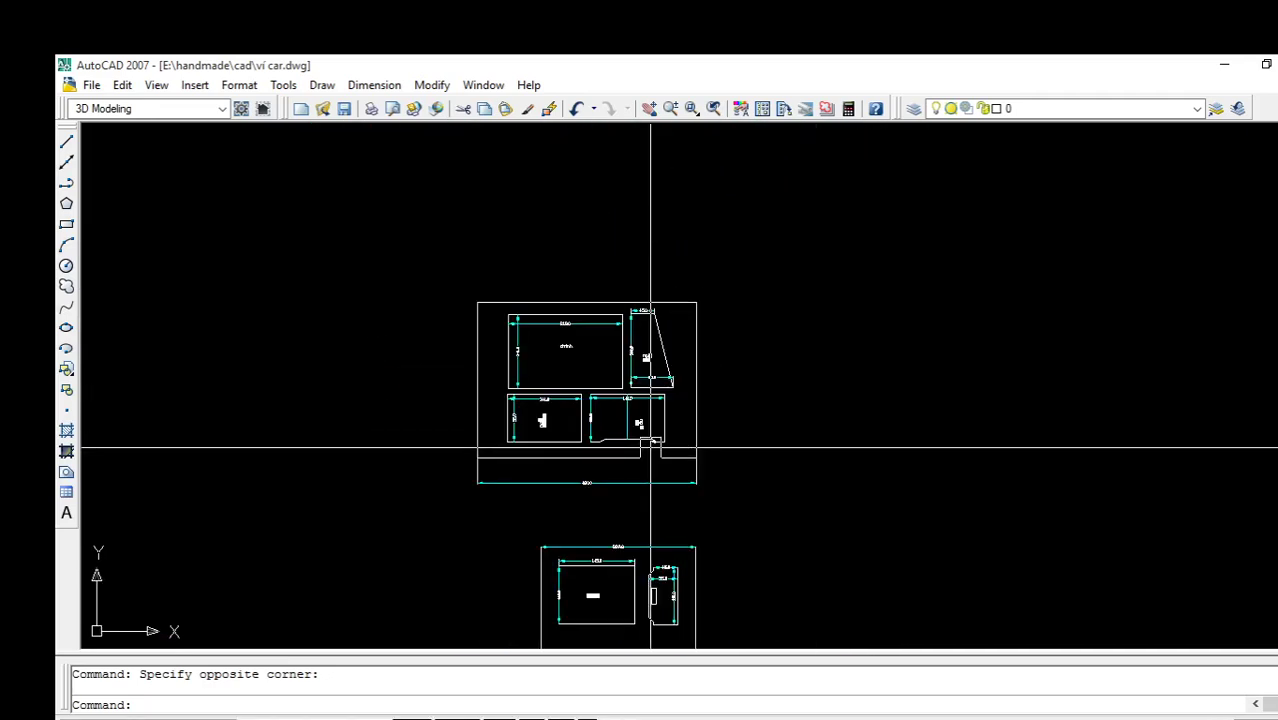
scroll(645, 290, "down", 3)
scroll(613, 300, "down", 1)
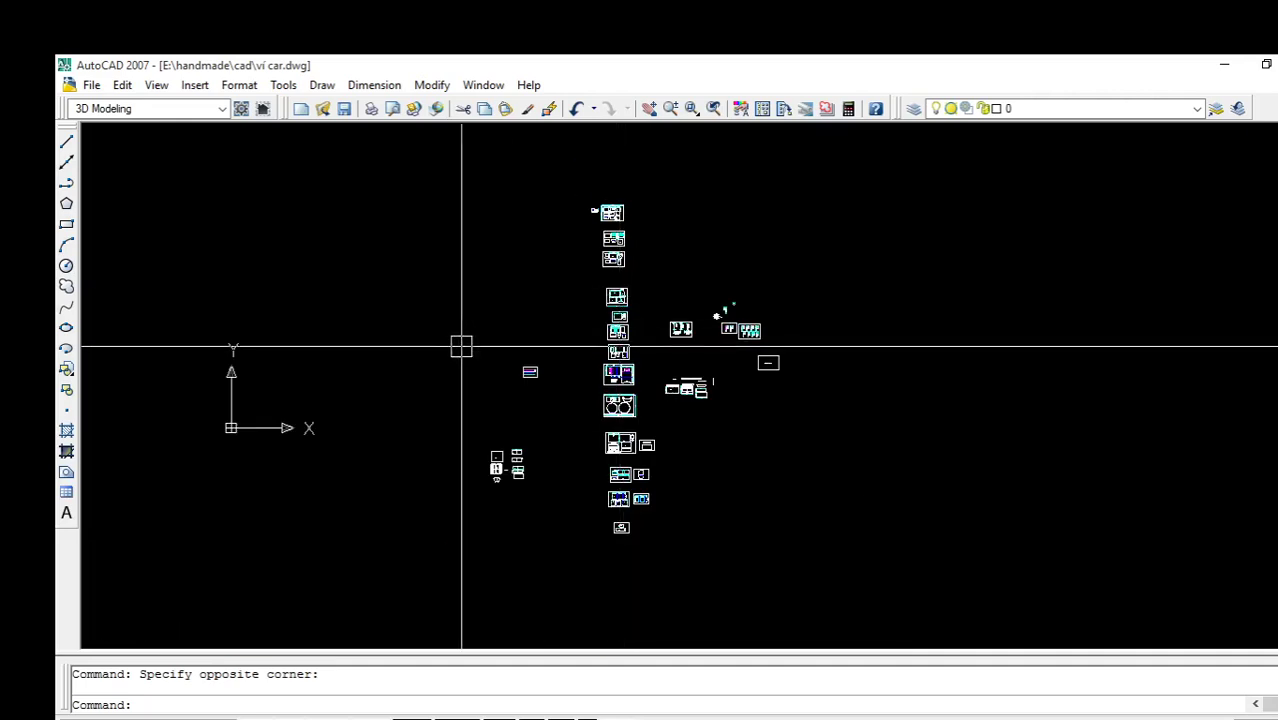
middle_click_drag(494, 337, 581, 396)
scroll(631, 429, "up", 1)
scroll(520, 377, "up", 3)
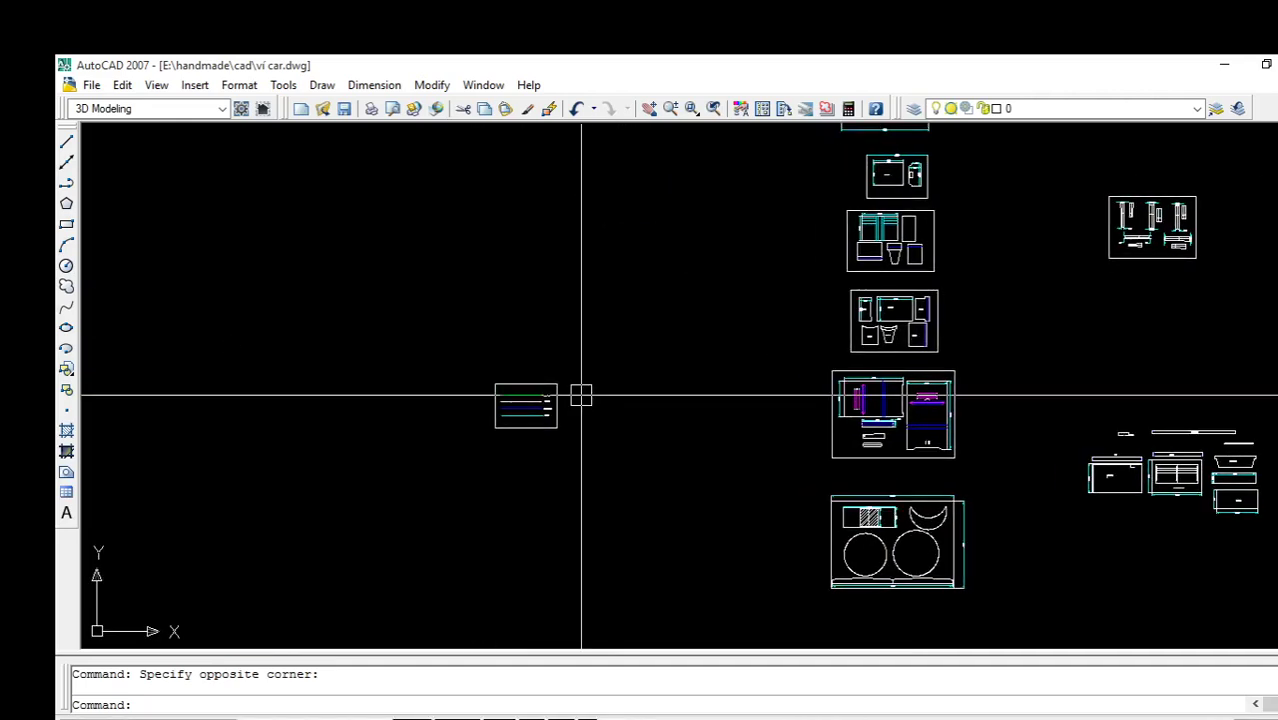
scroll(530, 399, "up", 4)
scroll(530, 399, "up", 1)
mouse_move(531, 400)
middle_mouse_down()
mouse_move(645, 405)
mouse_move(676, 391)
middle_mouse_up()
scroll(645, 402, "up", 1)
Select the magenta nét cắt cut line to check its layer, then deselect it
scroll(707, 355, "up", 1)
left_click(707, 358)
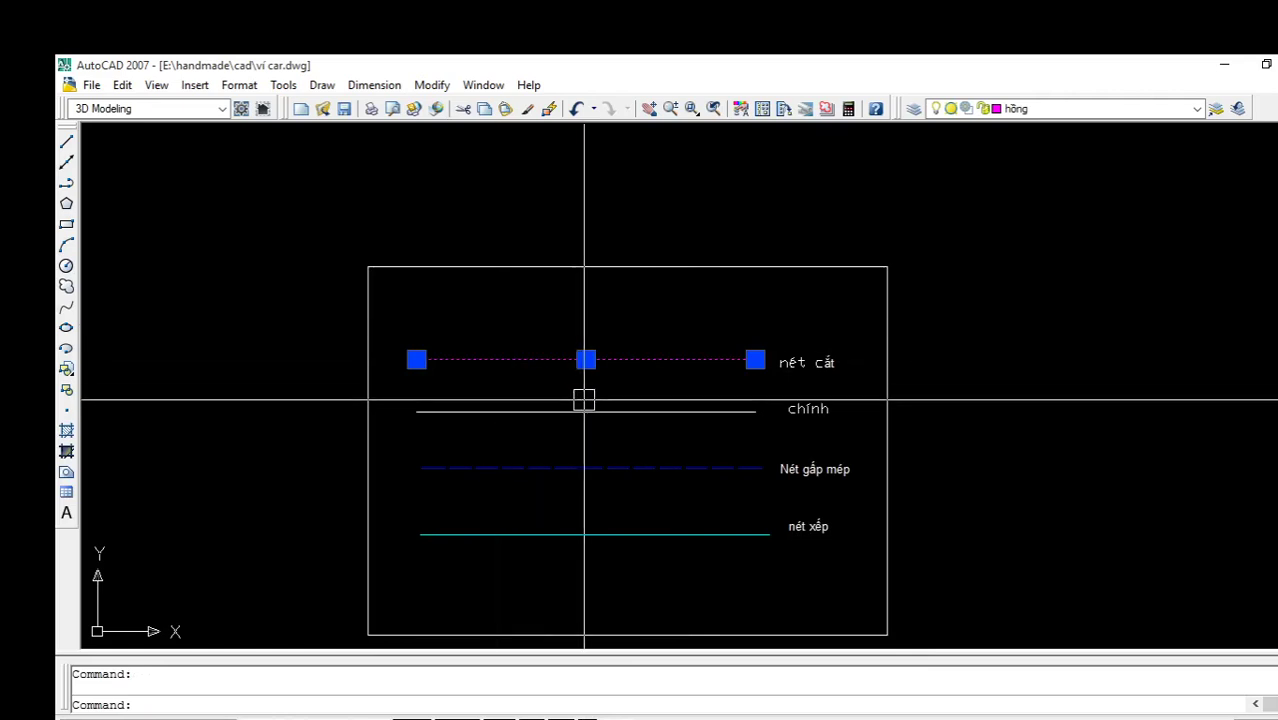
key("Escape")
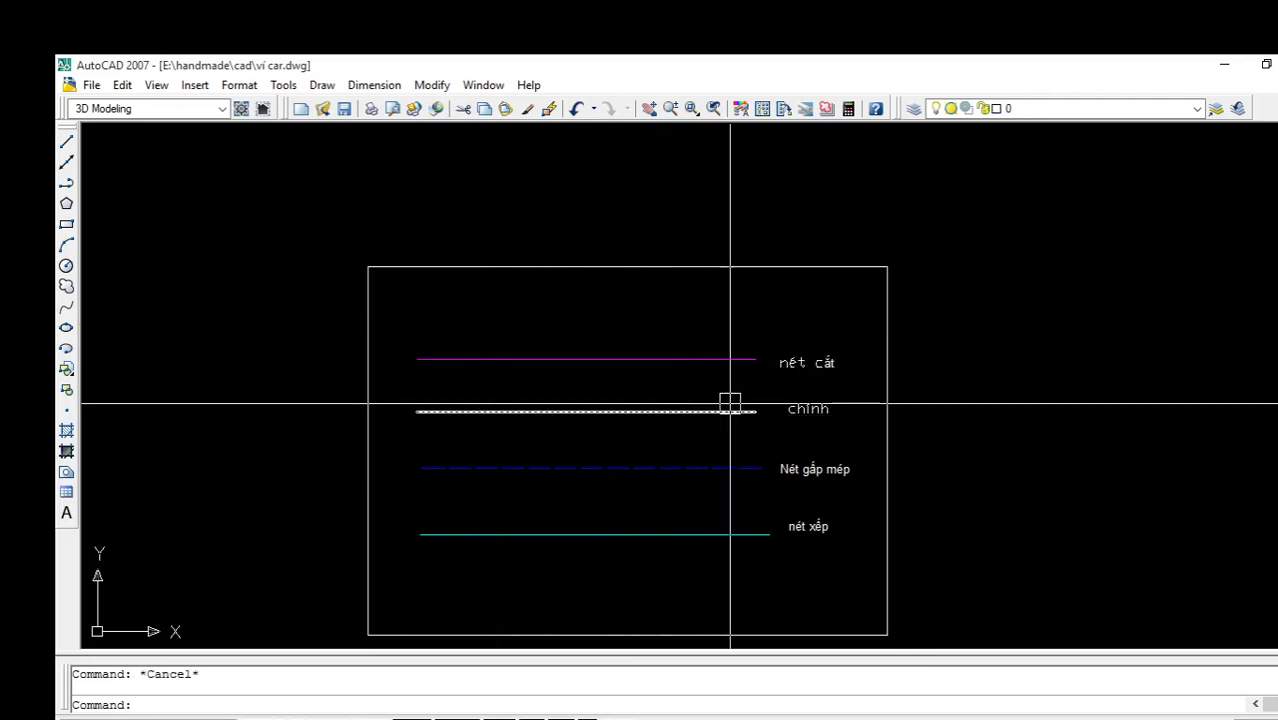
Zoom out and pan across the pattern sheets lying beside the legend
scroll(764, 521, "down", 2)
scroll(1067, 277, "down", 6)
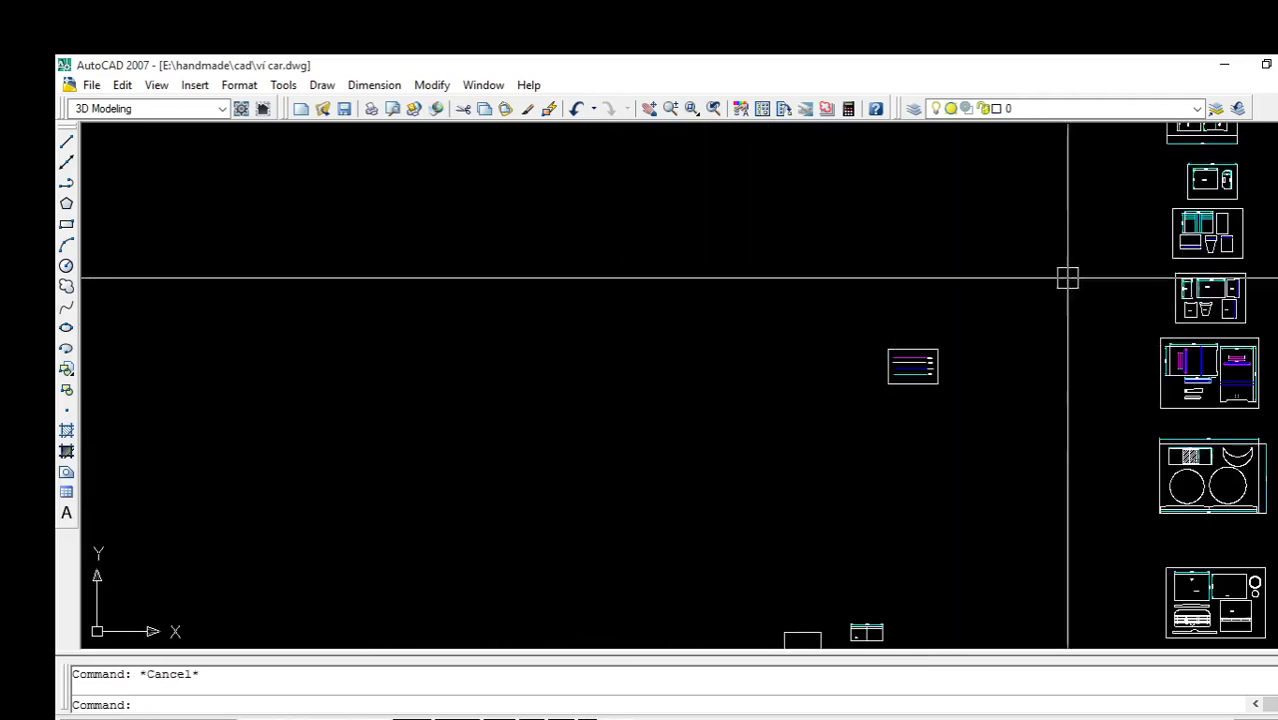
middle_click_drag(1067, 277, 597, 459)
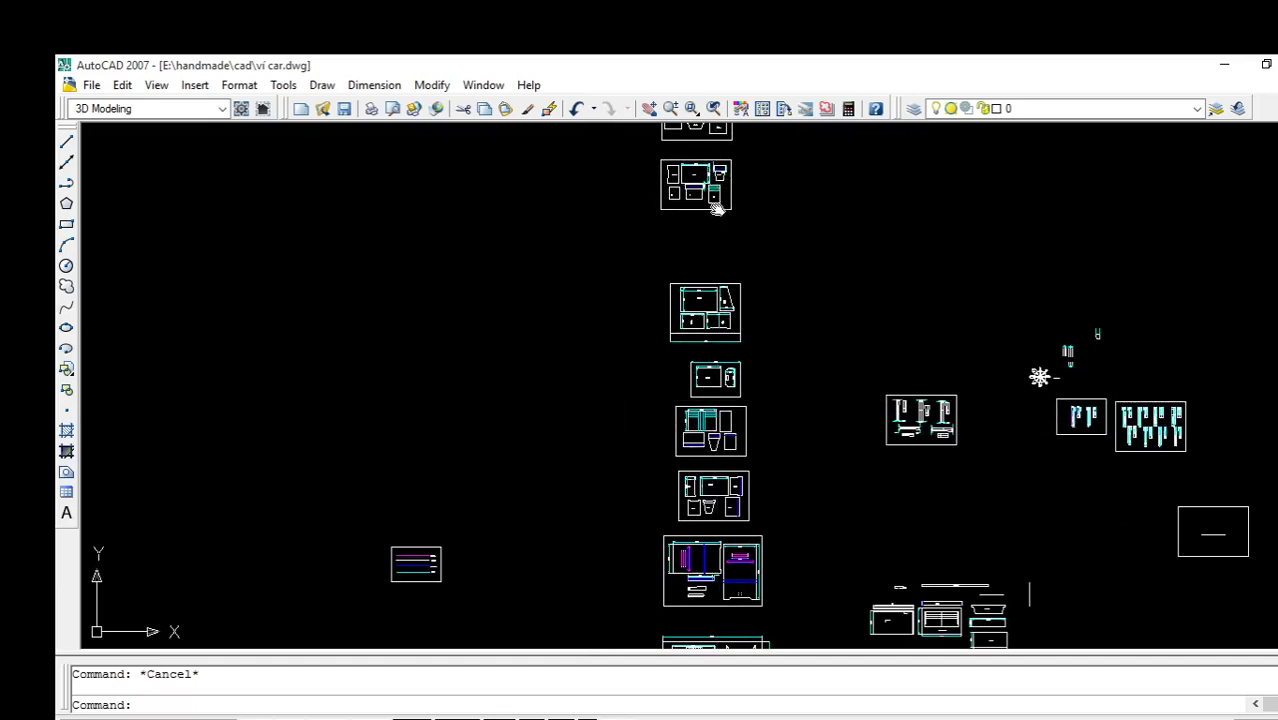
middle_click_drag(713, 200, 536, 197)
scroll(615, 175, "up", 3)
scroll(559, 285, "up", 2)
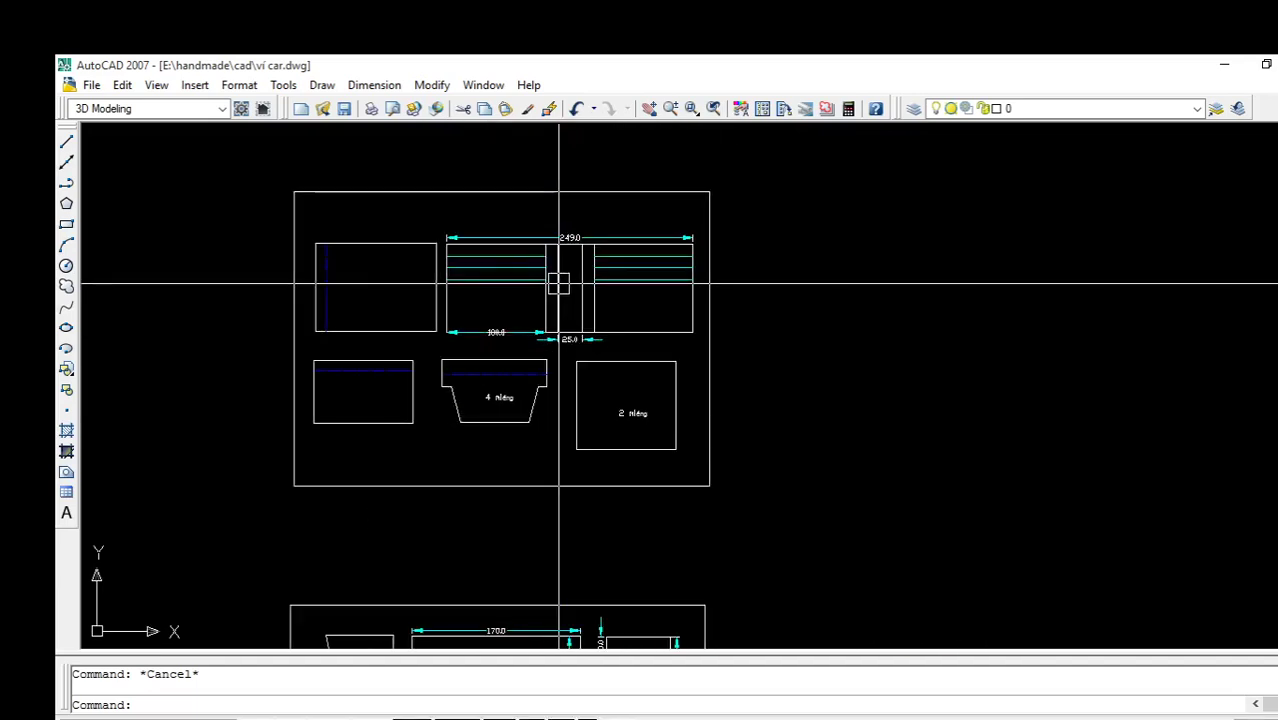
middle_click_drag(590, 285, 801, 328)
scroll(802, 330, "up", 2)
scroll(648, 382, "down", 10)
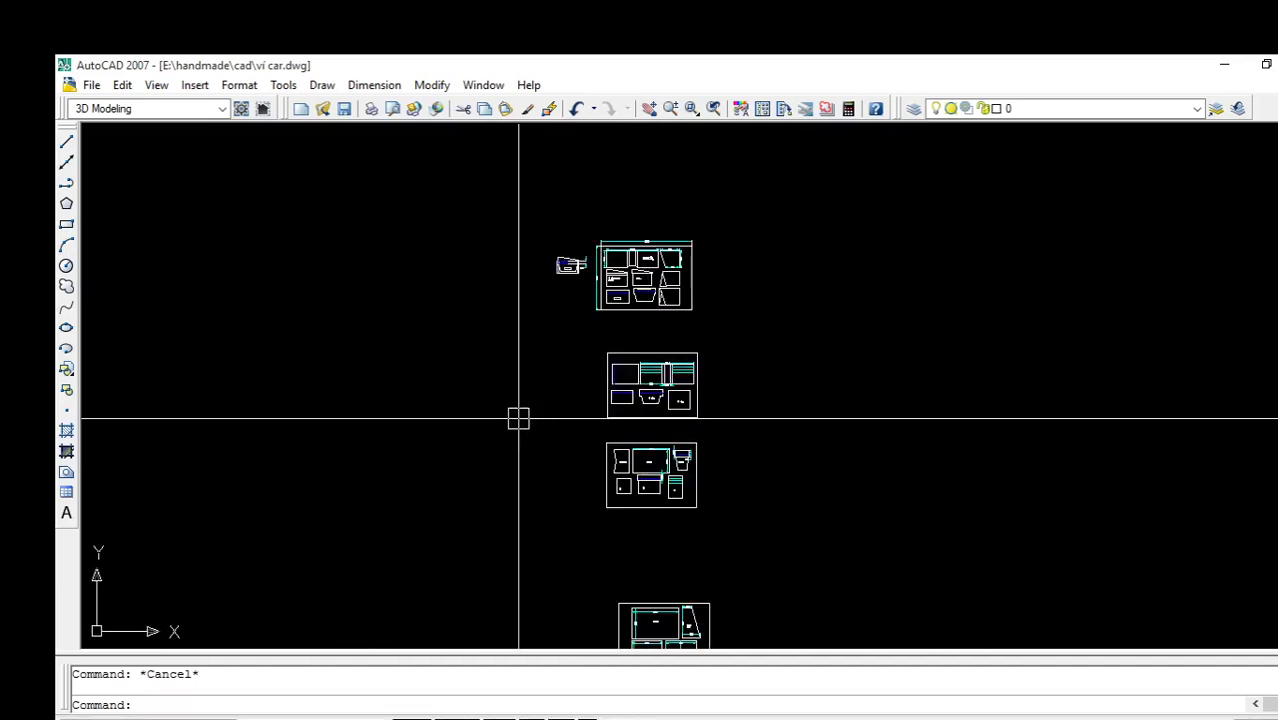
scroll(518, 418, "down", 5)
Move the legend box with M to sit just left of the 249.0 pocket pattern sheet
middle_click_drag(488, 419, 750, 259)
left_click(605, 448)
left_click(776, 508)
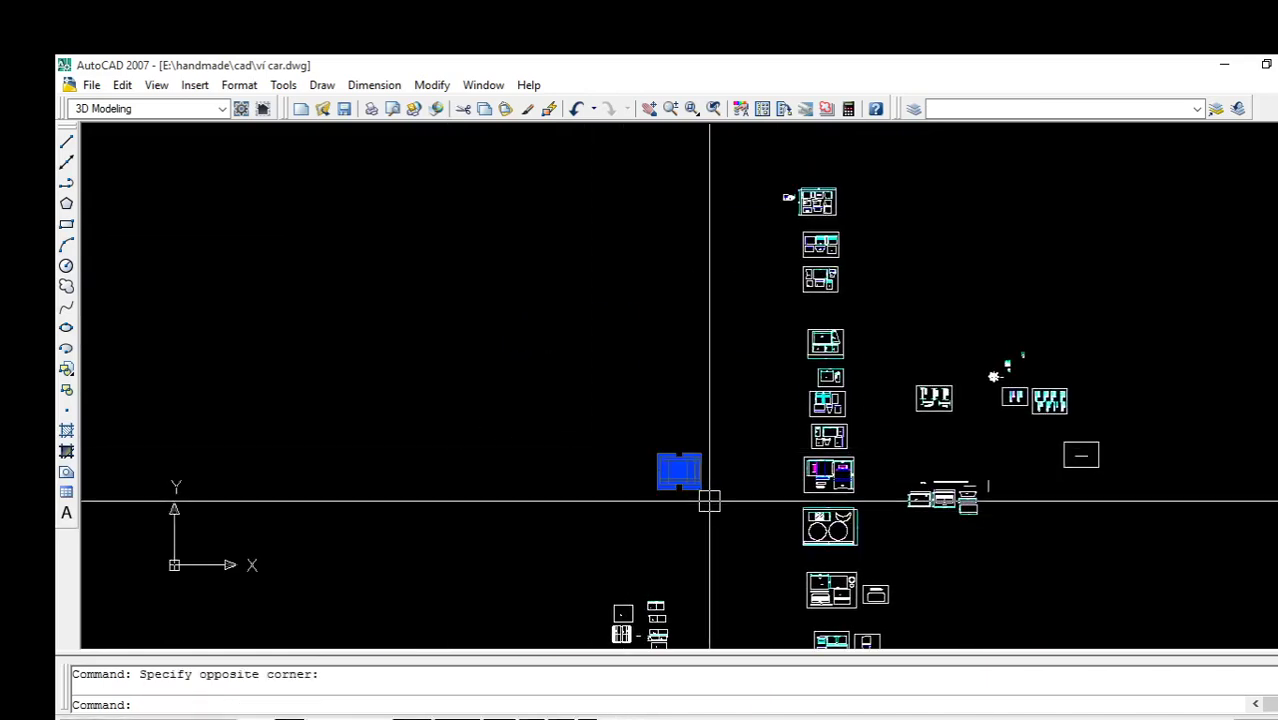
type("m")
key("Return")
left_click(690, 462)
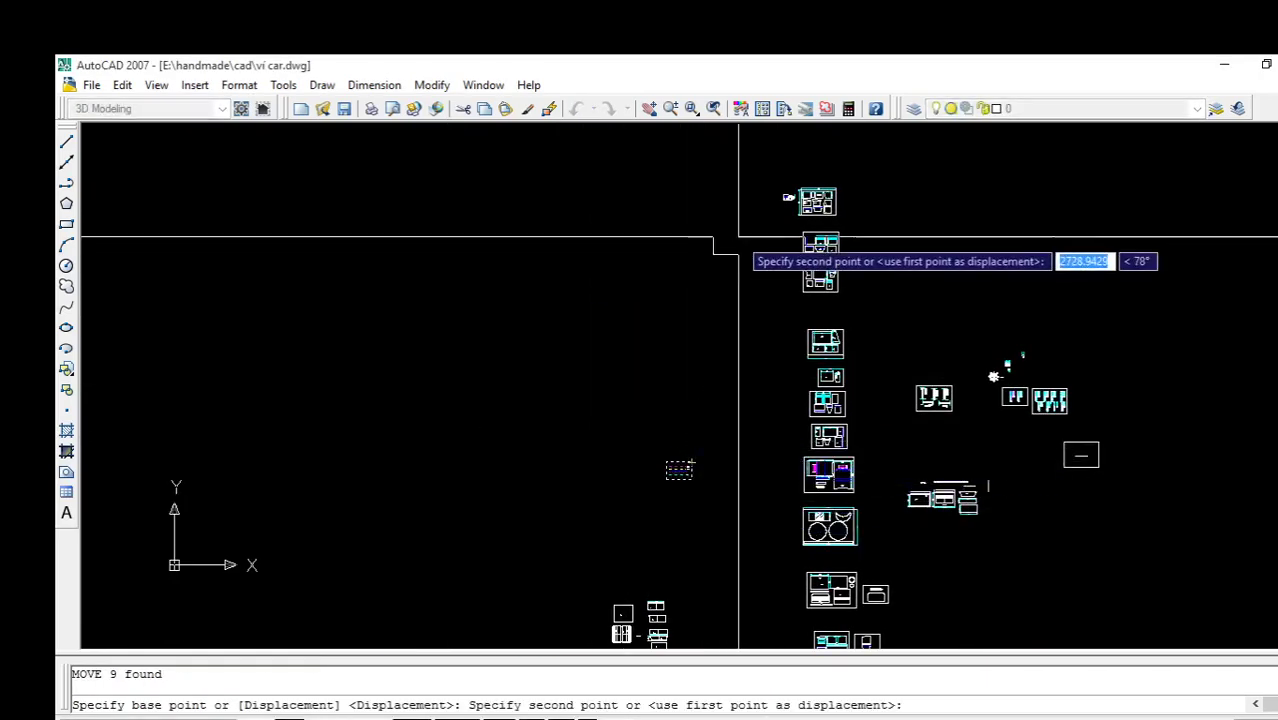
scroll(499, 448, "up", 3)
scroll(505, 445, "up", 3)
scroll(585, 428, "up", 3)
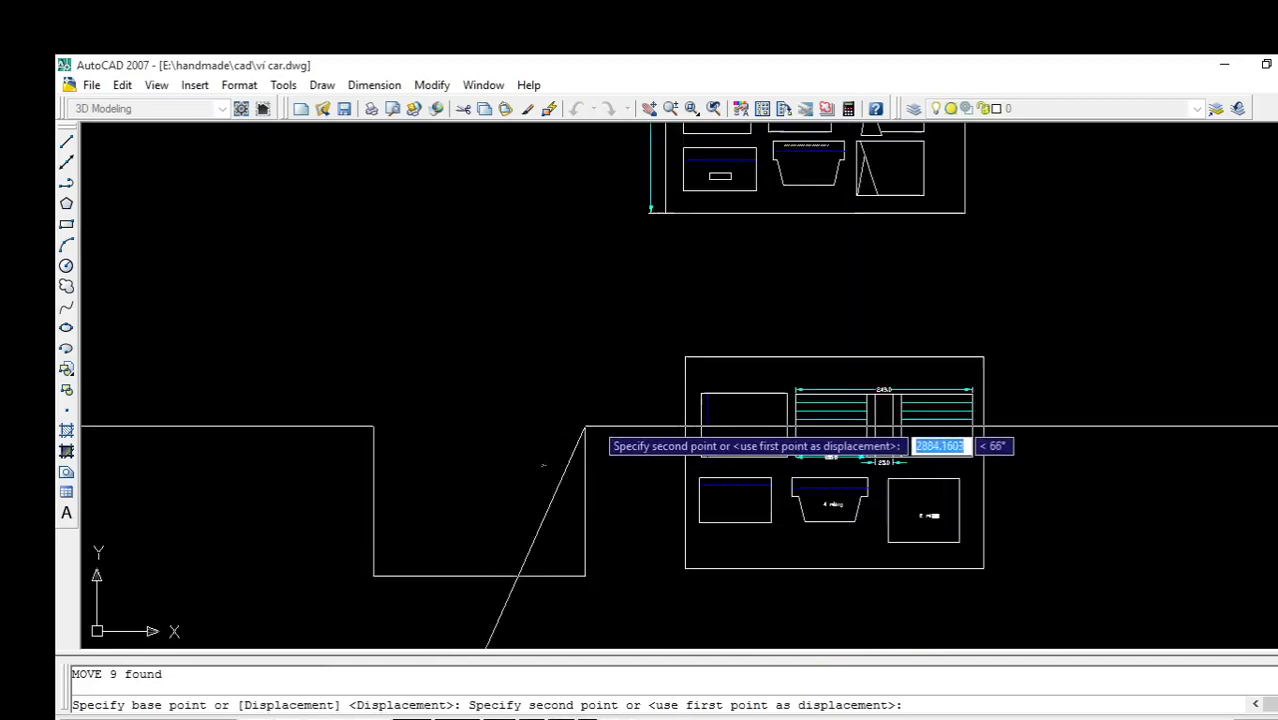
left_click(620, 383)
scroll(722, 396, "up", 3)
mouse_move(722, 400)
middle_mouse_down()
mouse_move(589, 286)
mouse_move(508, 268)
middle_mouse_up()
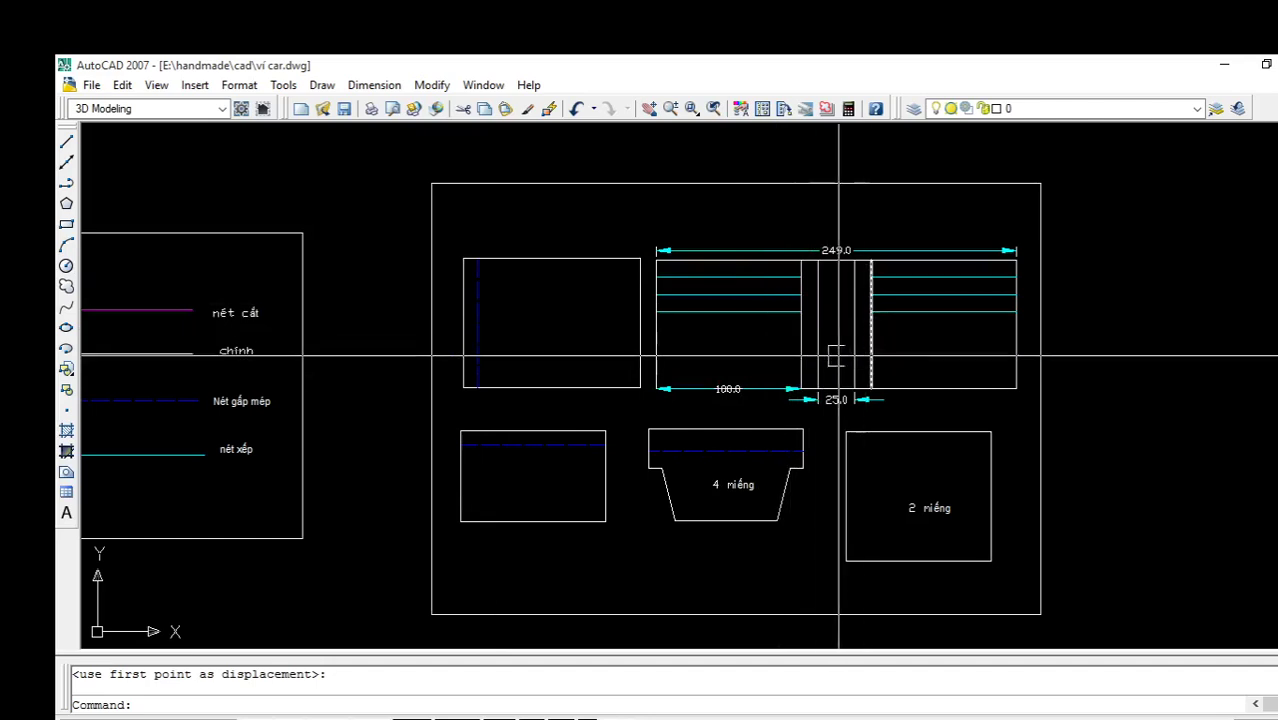
scroll(855, 348, "up", 5)
scroll(892, 342, "down", 7)
scroll(898, 342, "down", 2)
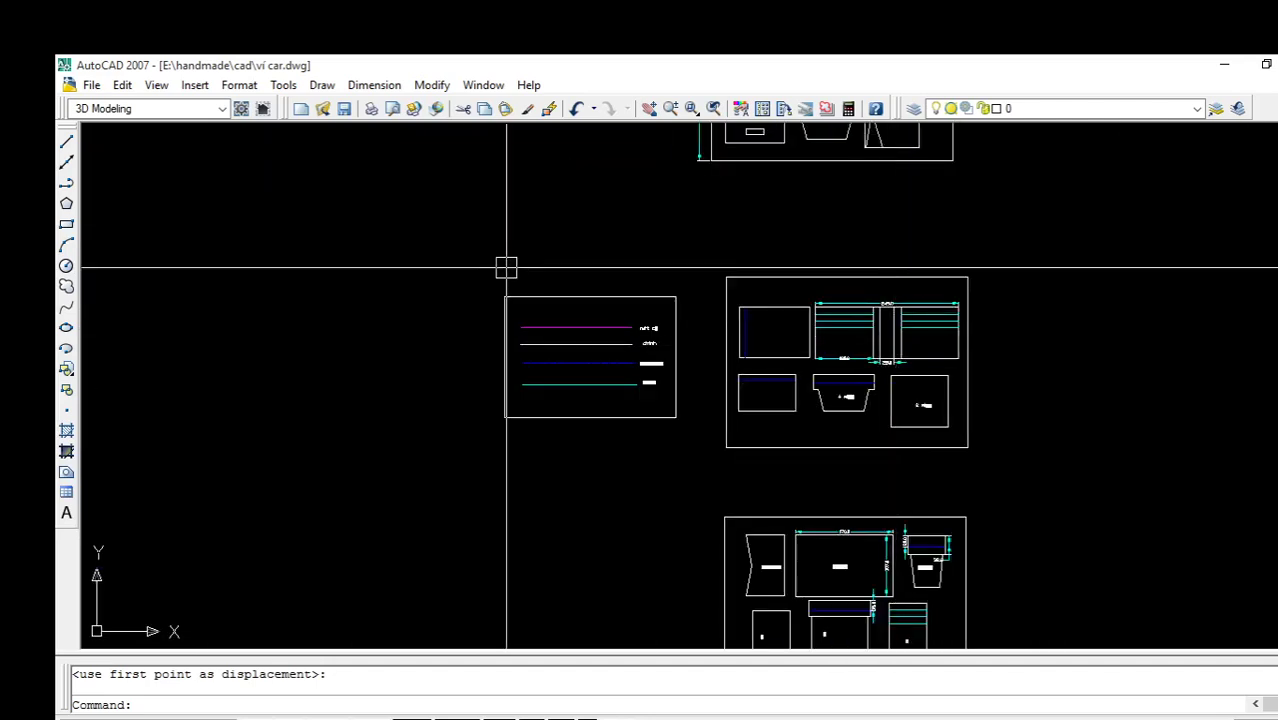
scroll(642, 334, "up", 6)
scroll(508, 373, "up", 2)
scroll(801, 306, "down", 4)
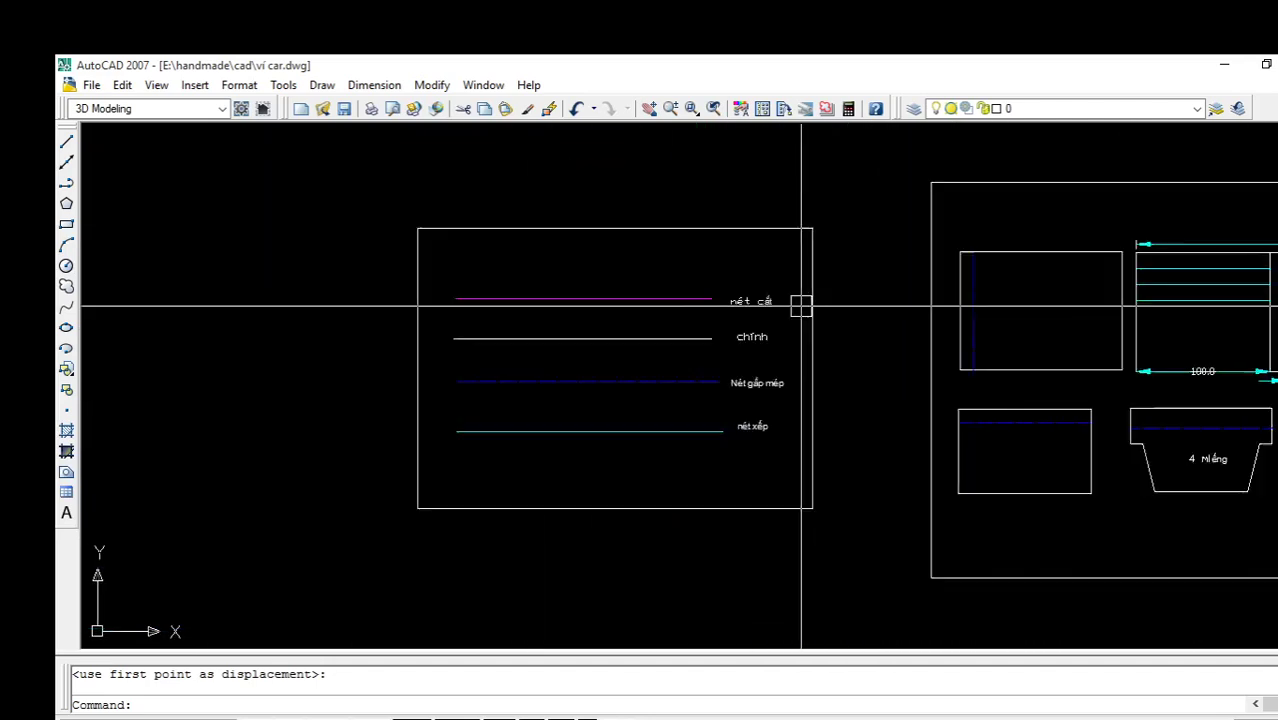
scroll(801, 306, "down", 2)
middle_click_drag(973, 306, 691, 317)
scroll(758, 333, "up", 2)
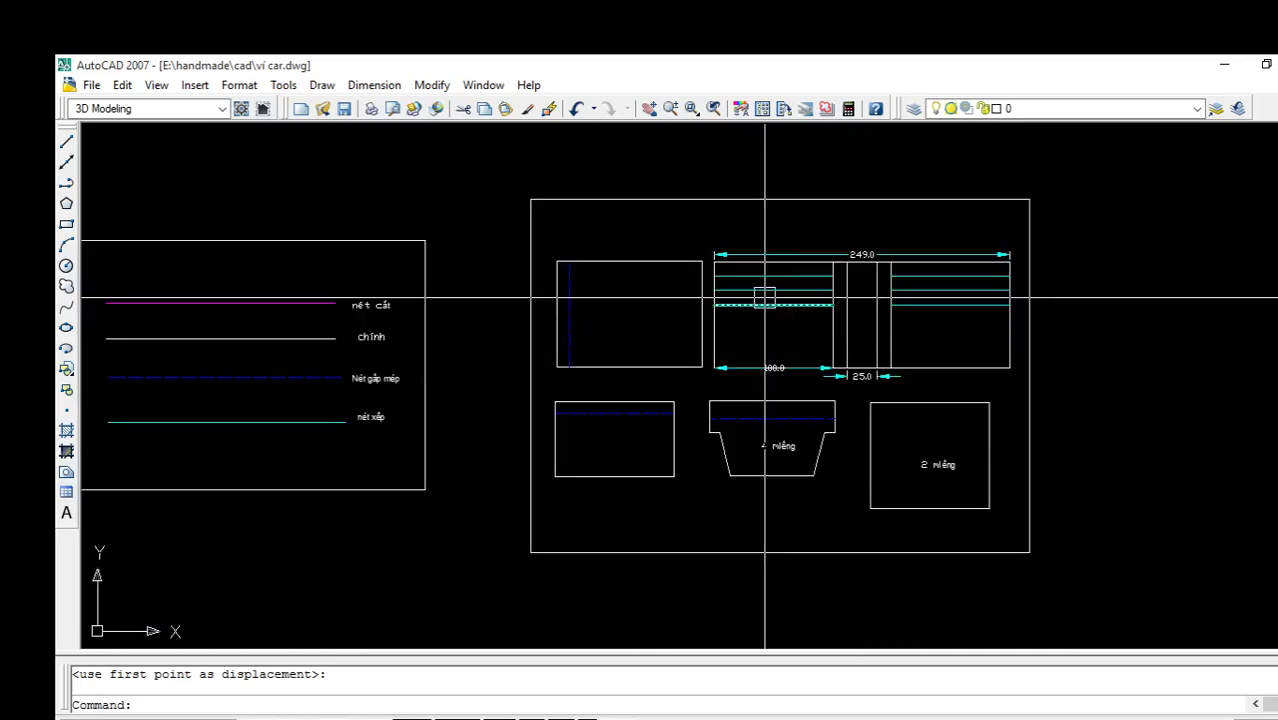
scroll(512, 320, "down", 4)
scroll(448, 302, "up", 5)
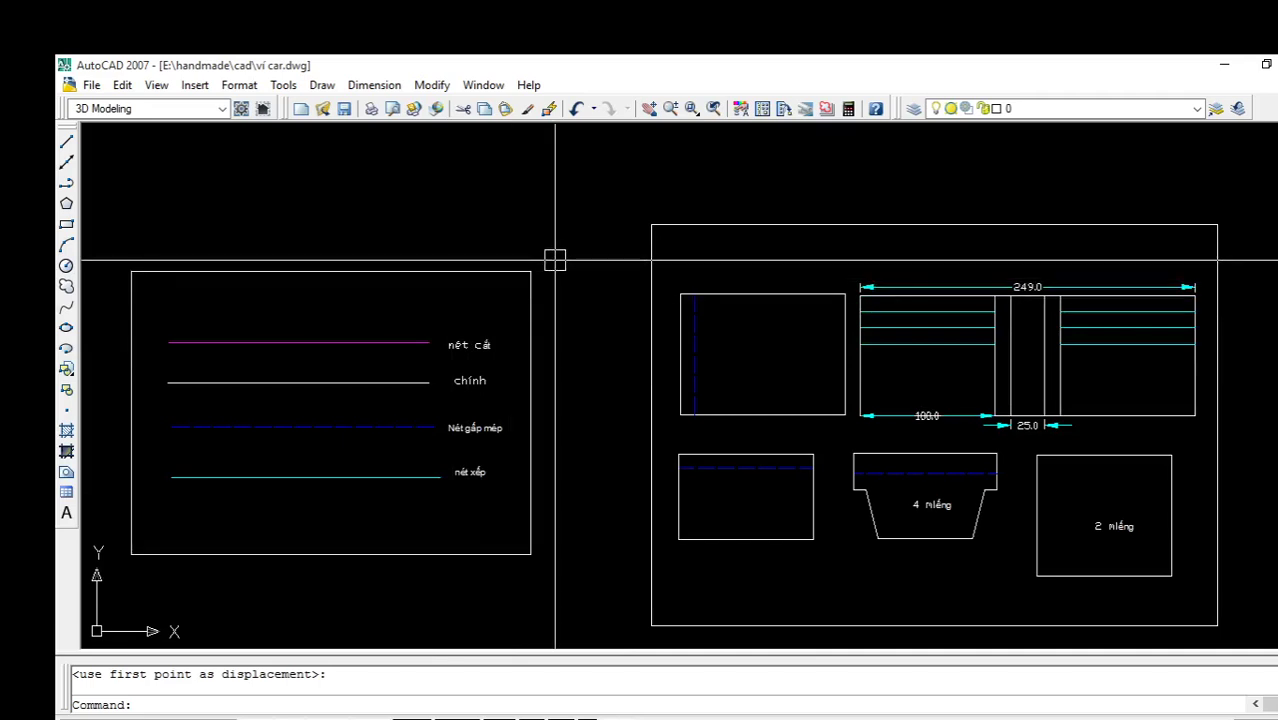
scroll(713, 203, "down", 1)
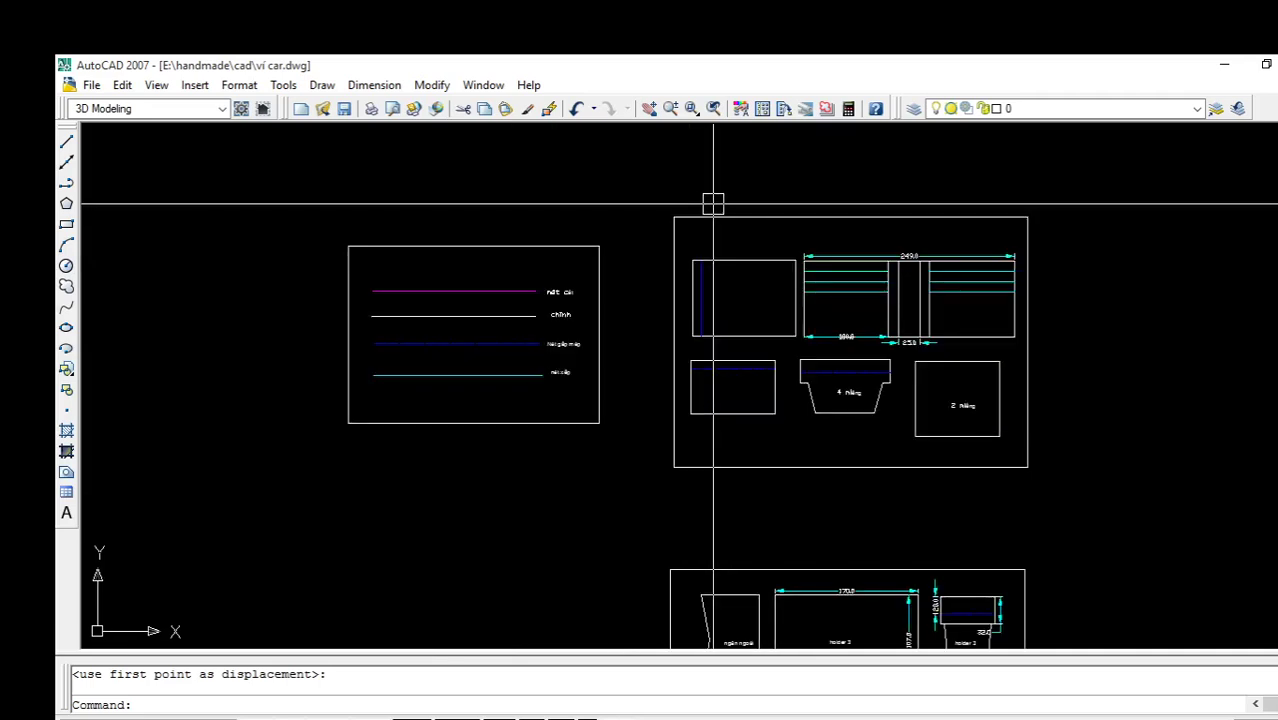
scroll(713, 203, "up", 3)
scroll(713, 203, "down", 3)
scroll(713, 203, "up", 1)
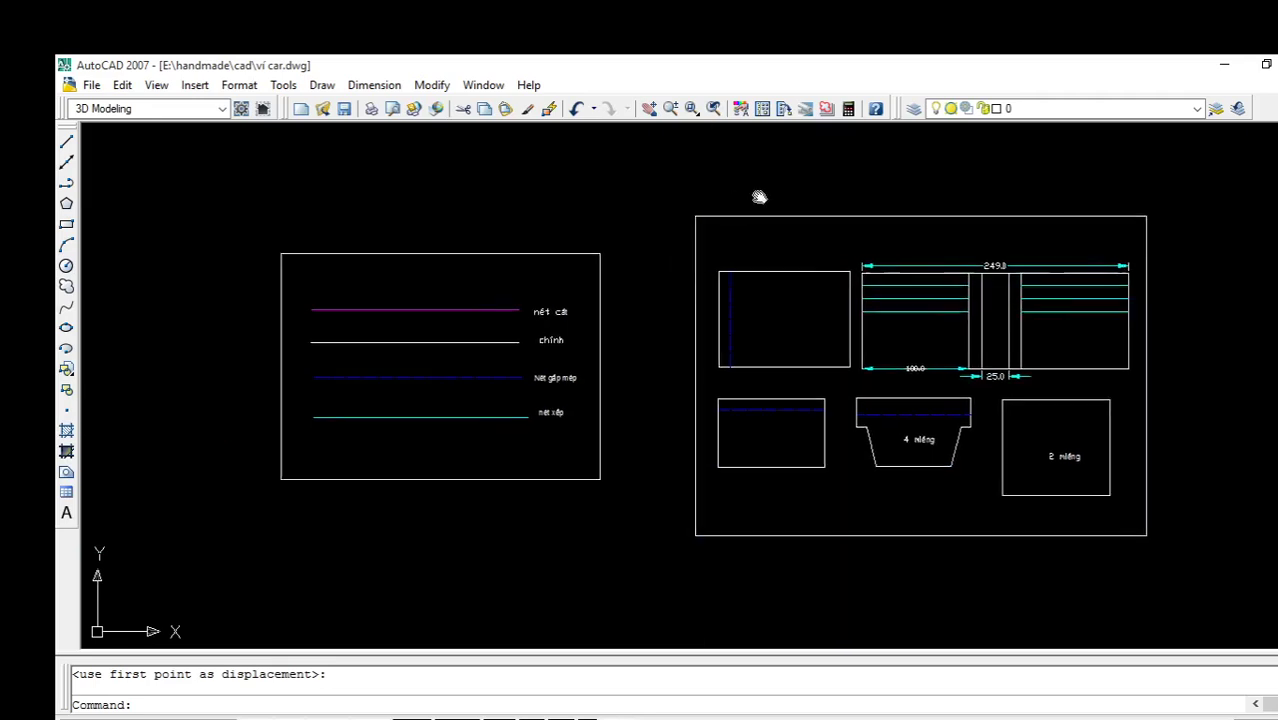
middle_click_drag(756, 197, 855, 153)
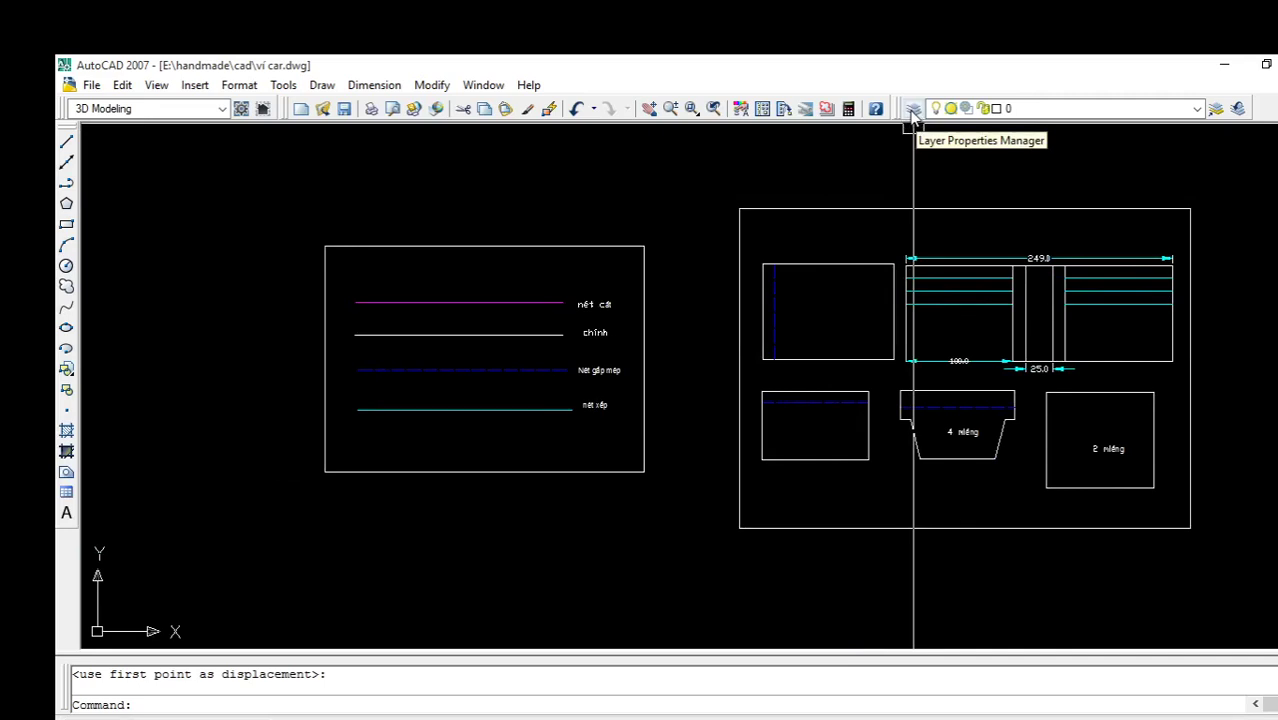
In Layer Properties Manager, create a layer named abc and open its colour selection
left_click(912, 110)
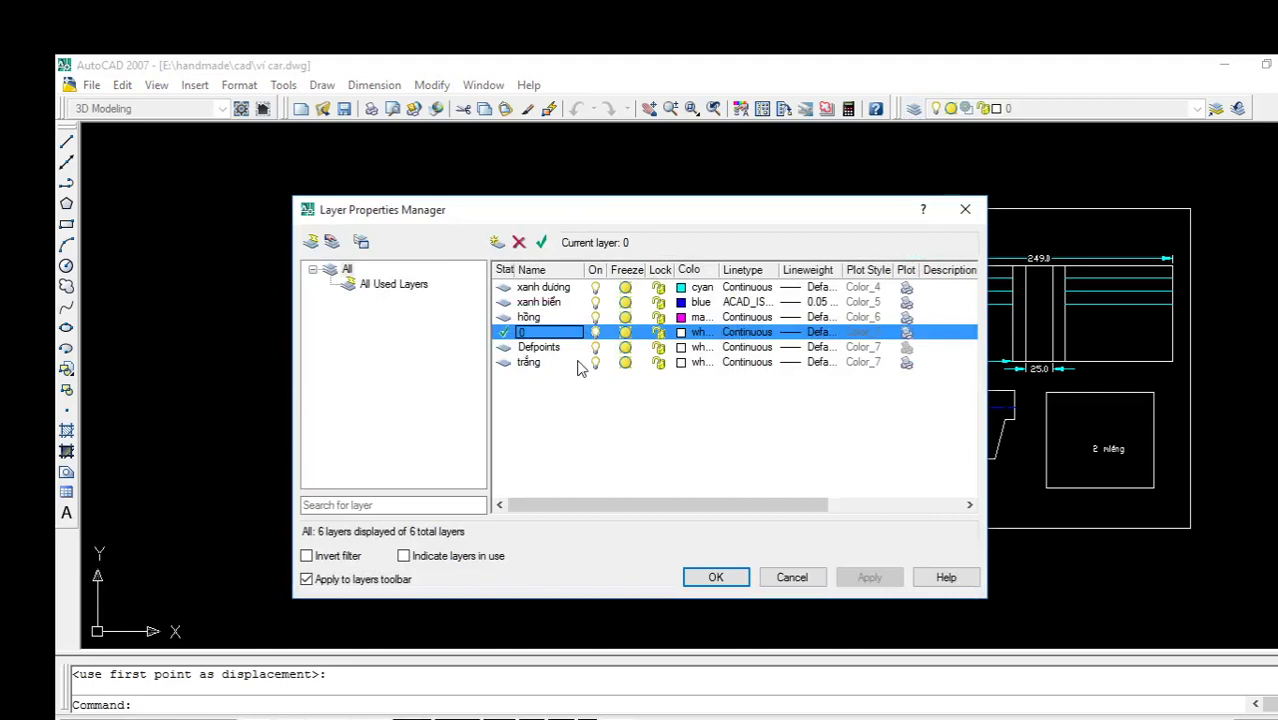
left_click(497, 243)
type("abc")
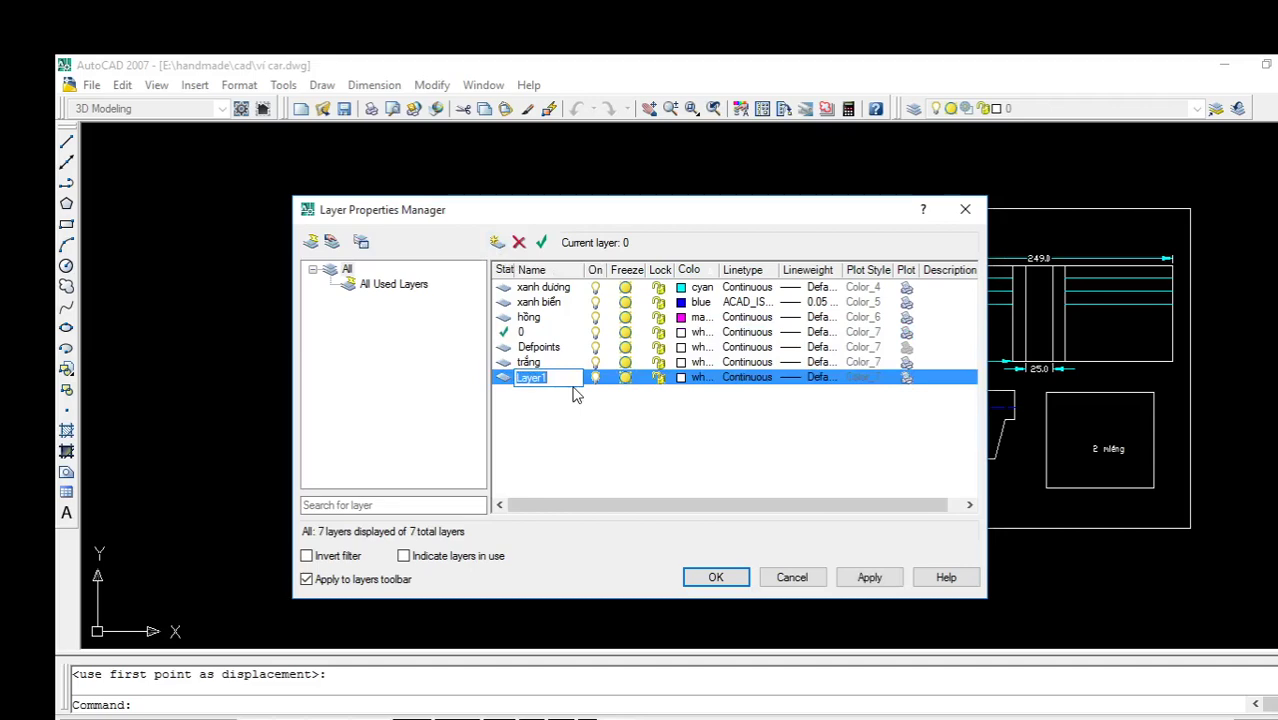
left_click(681, 377)
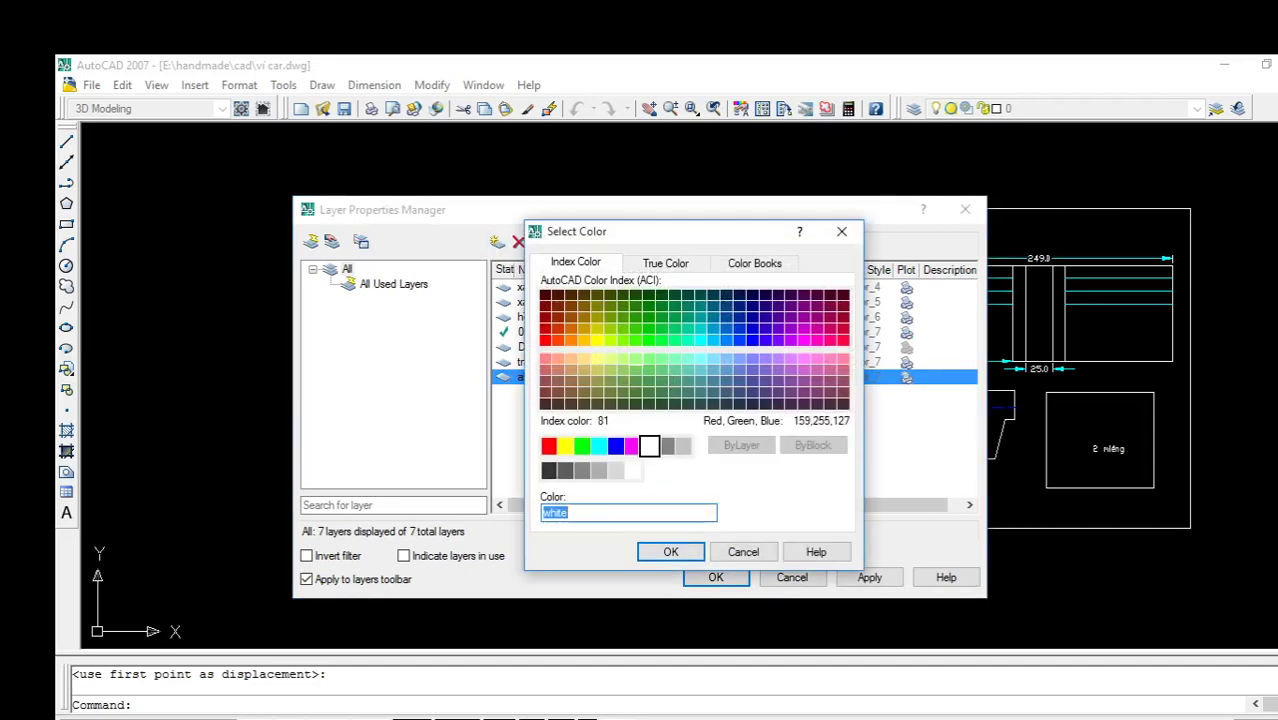
Assign index colour 90 (green) to the abc layer
type("ByLayer")
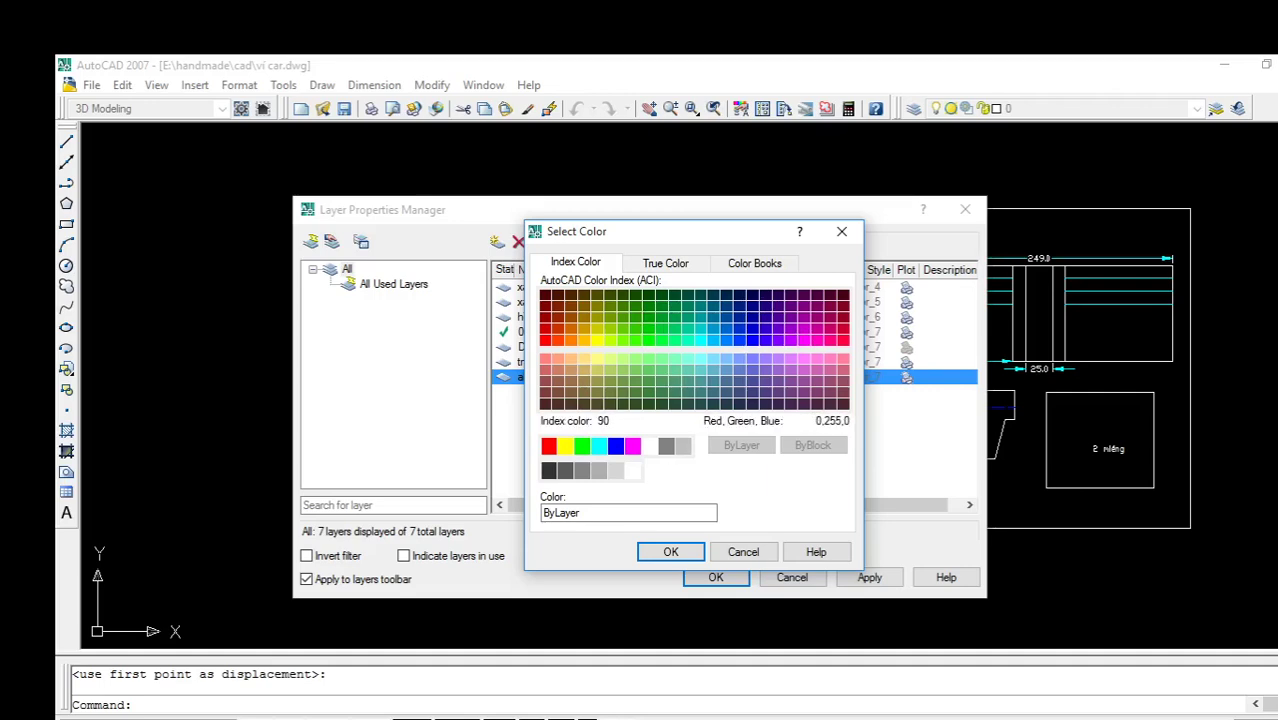
left_click(648, 338)
left_click(670, 551)
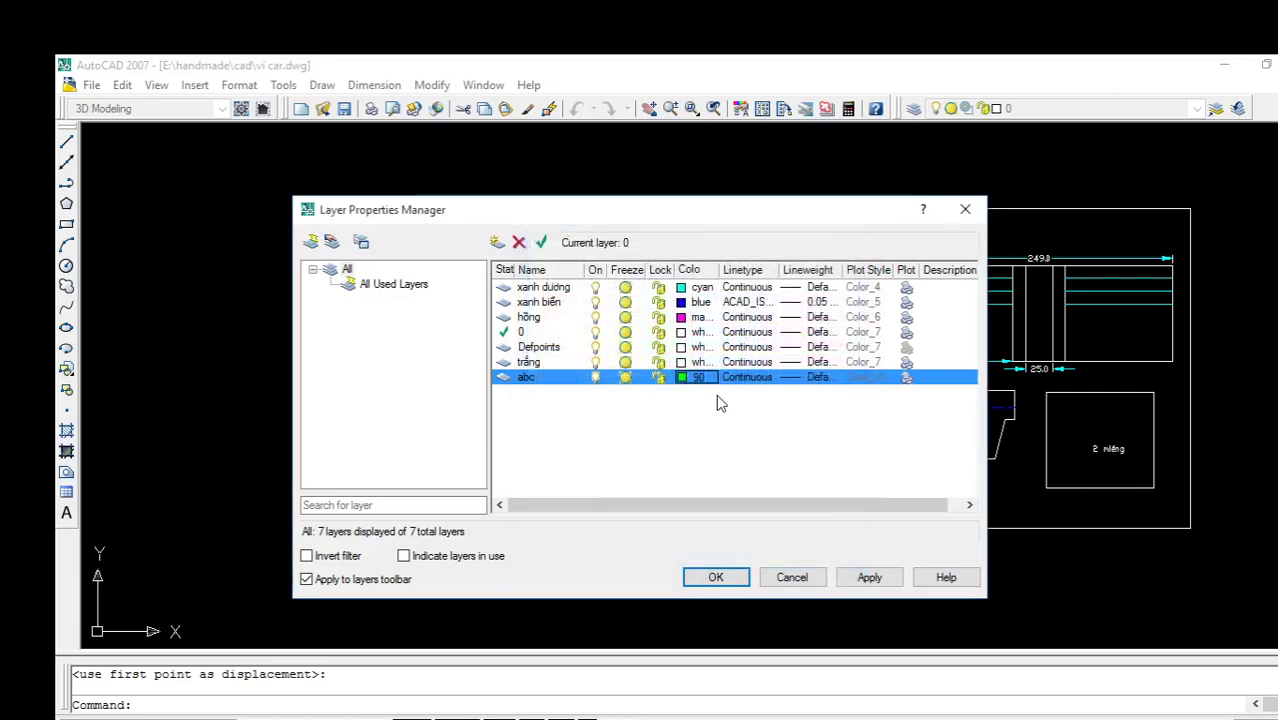
Load ZIGZAG from acad.lin and assign it as the abc layer's linetype
left_click(768, 382)
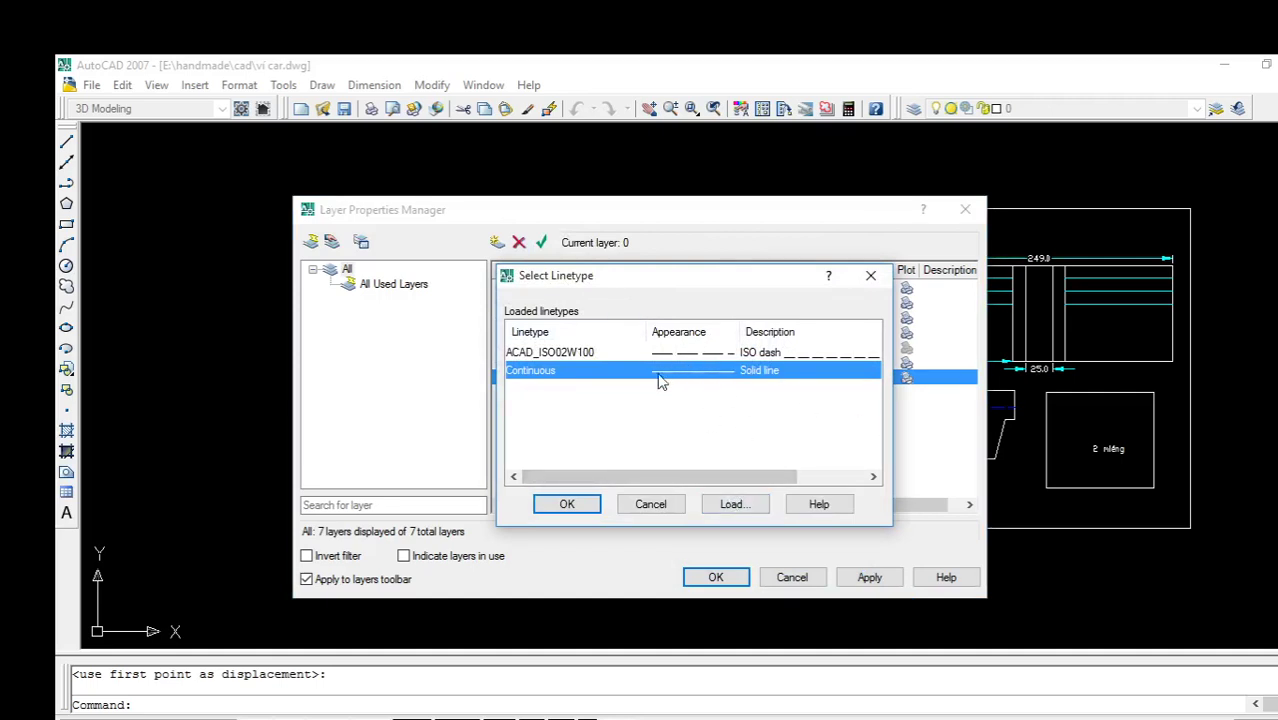
left_click(734, 504)
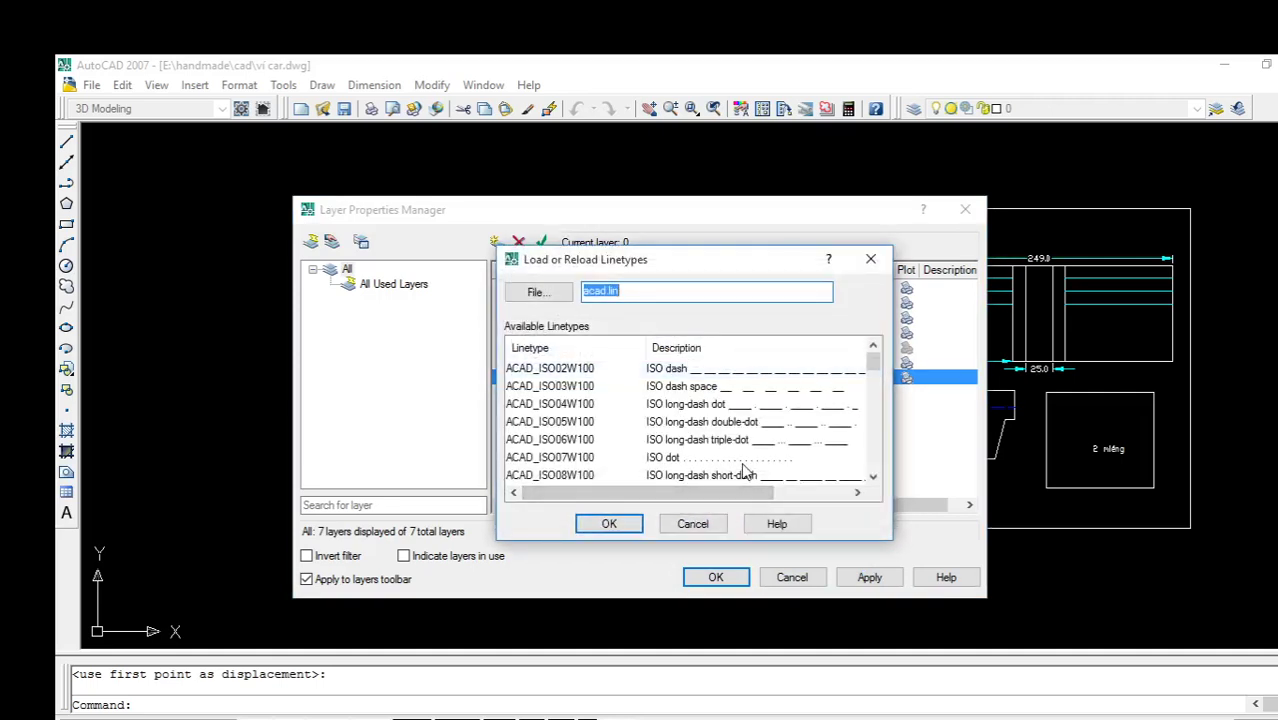
scroll(714, 440, "down", 2)
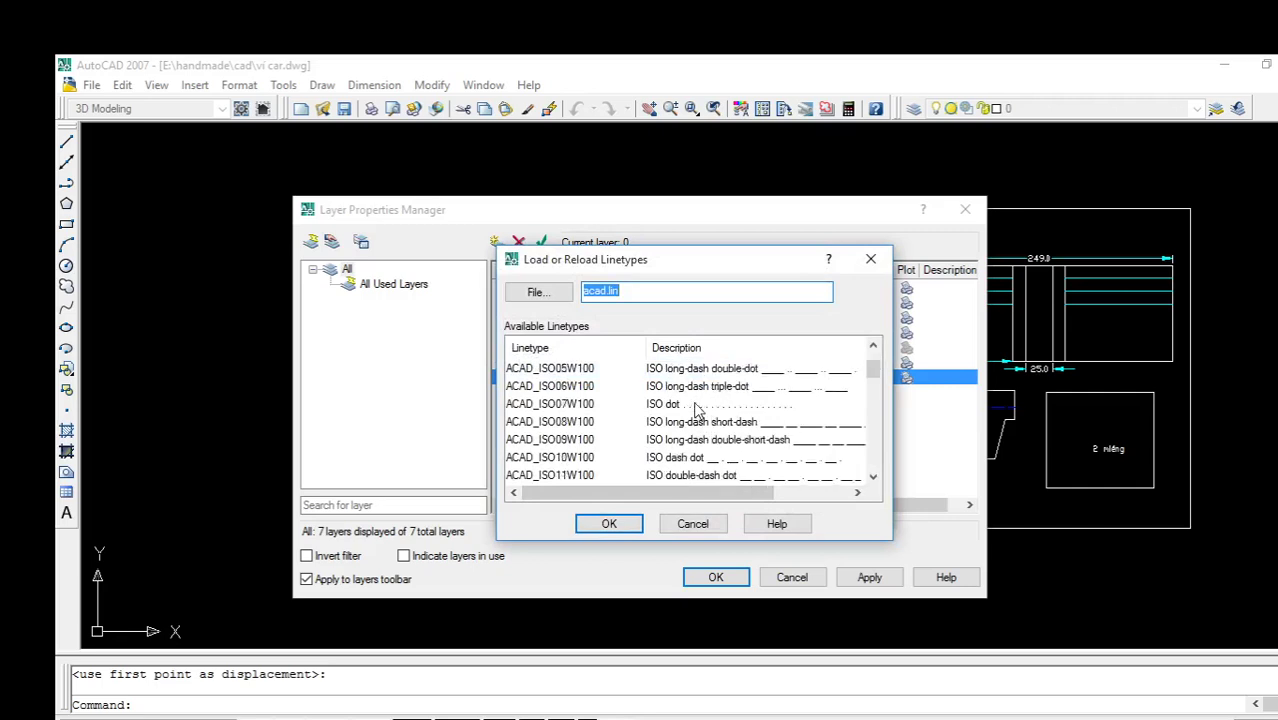
scroll(710, 425, "down", 4)
scroll(706, 404, "down", 3)
scroll(786, 421, "up", 3)
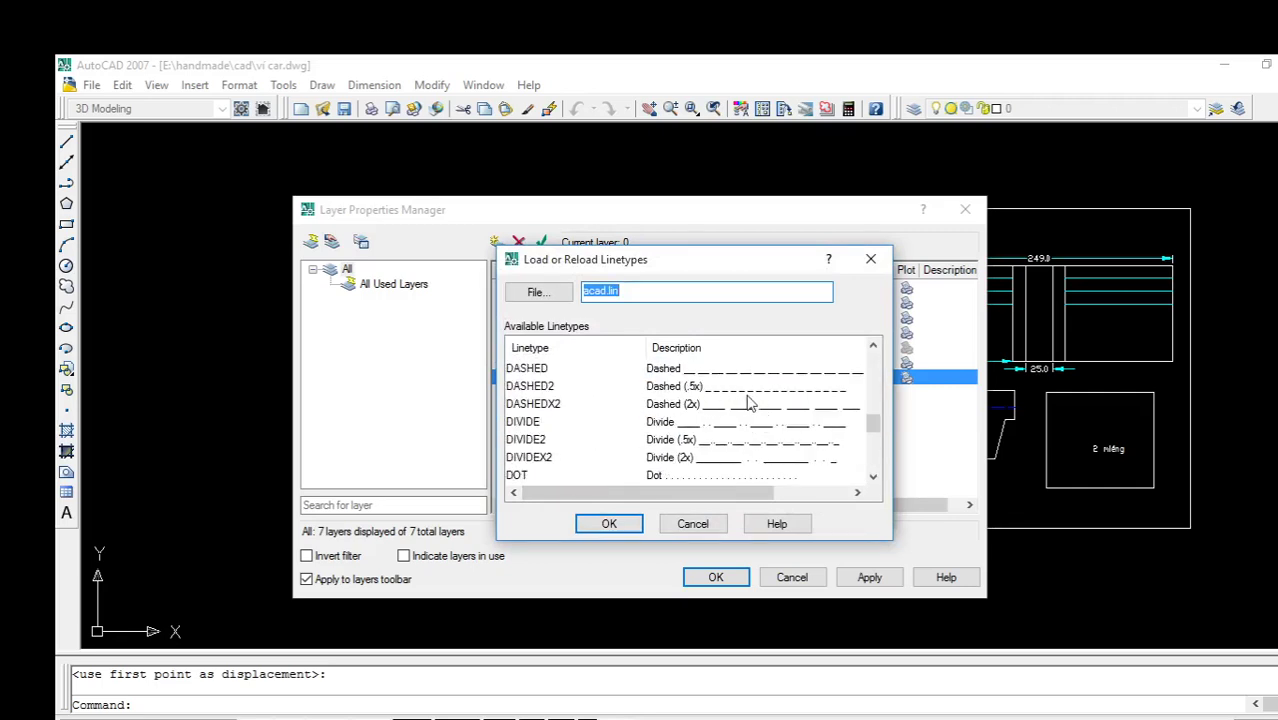
scroll(812, 410, "down", 4)
scroll(815, 408, "down", 1)
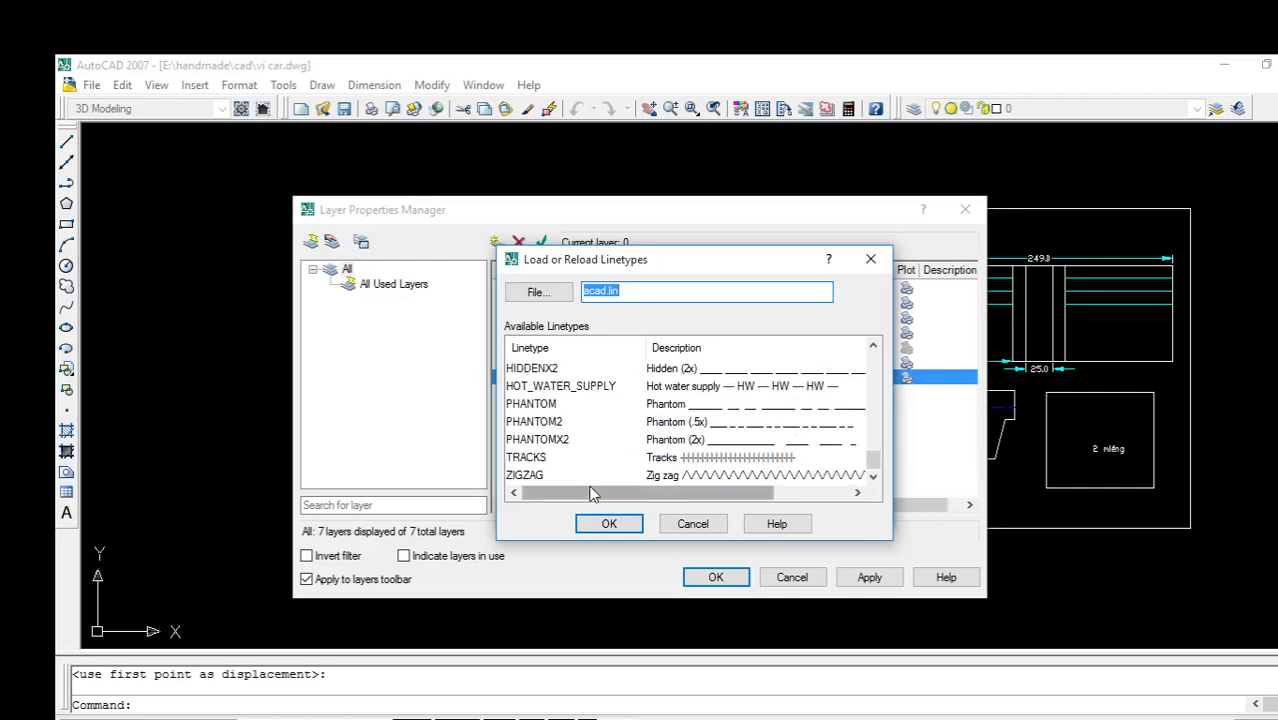
left_click(530, 475)
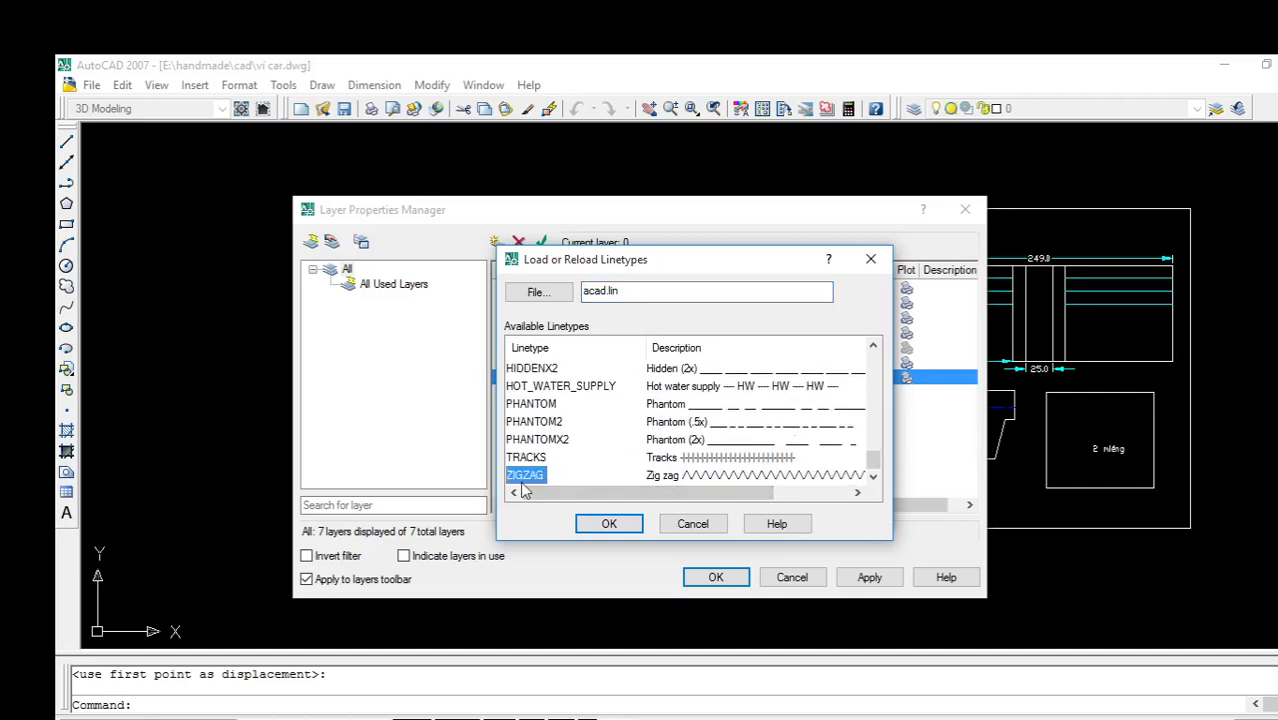
left_click(609, 523)
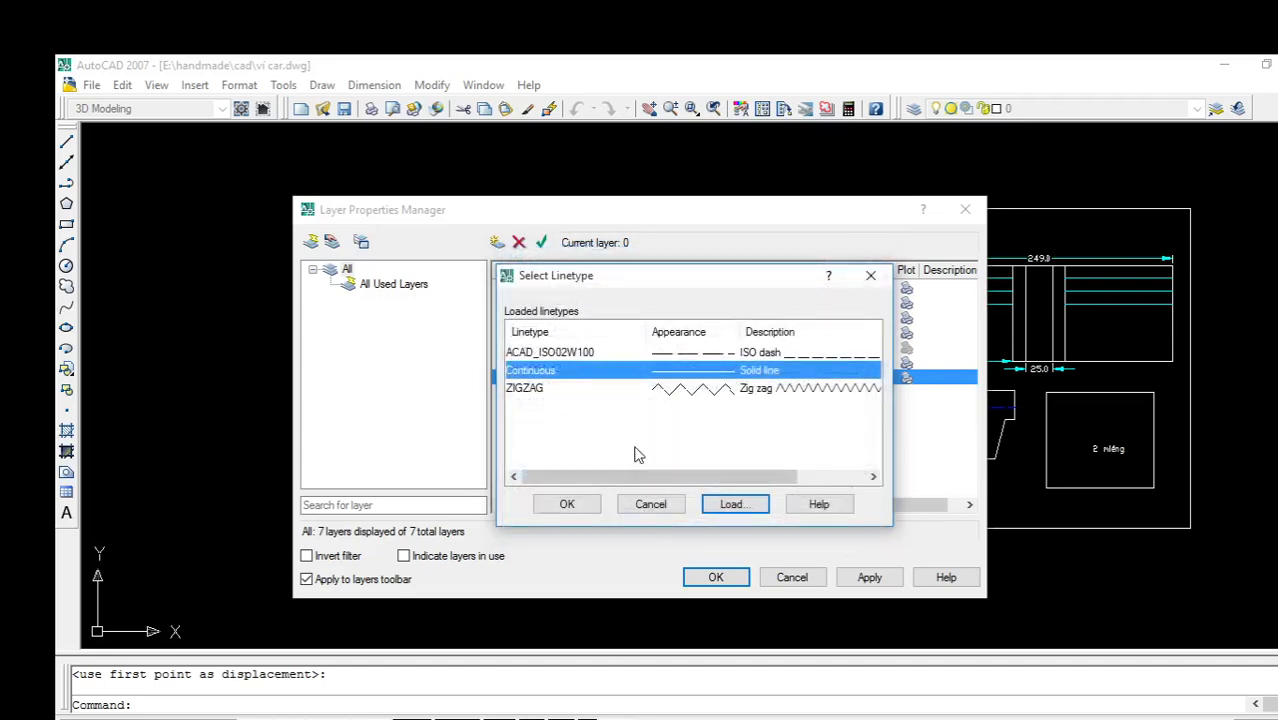
left_click(712, 394)
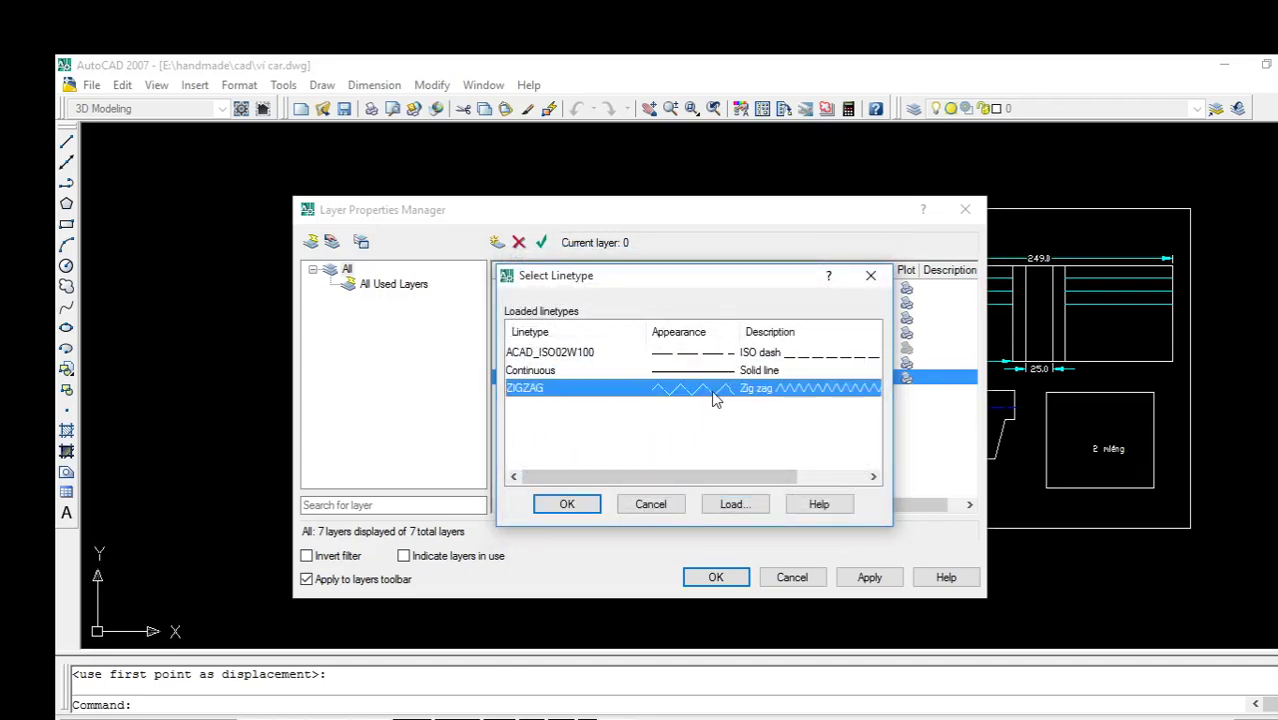
left_click(568, 503)
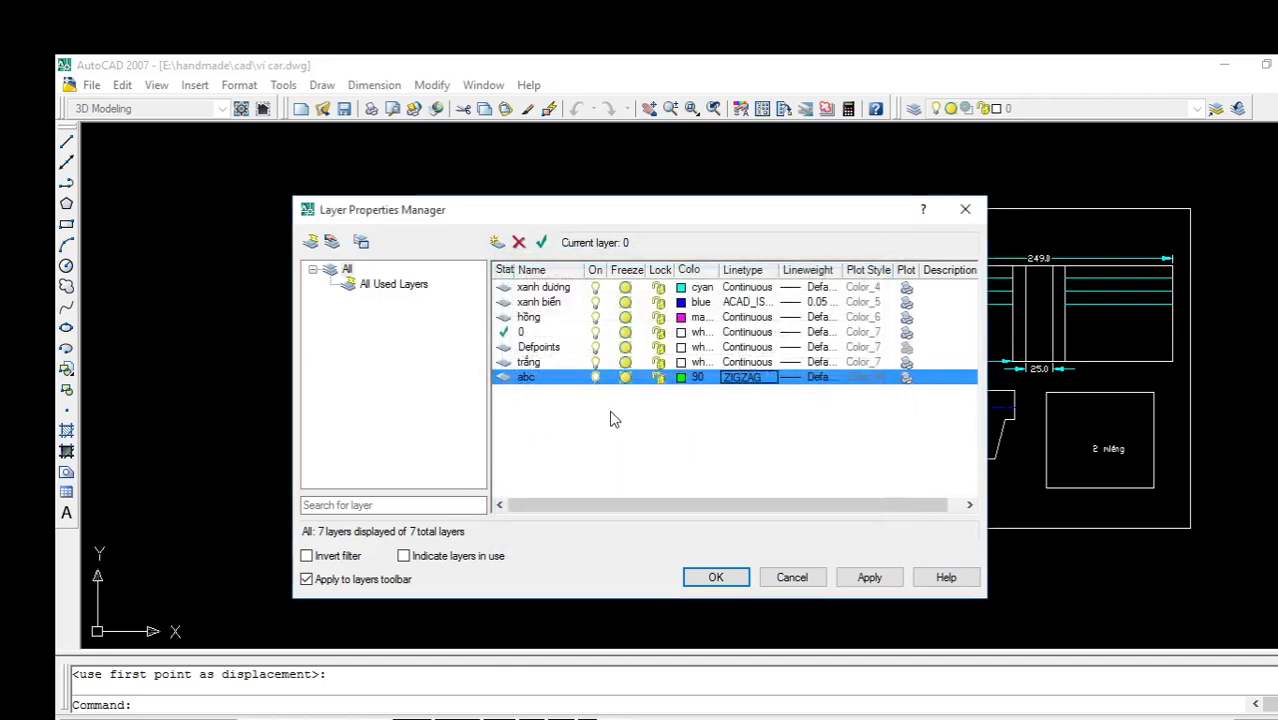
Leave the abc layer's lineweight at Default
left_click(808, 381)
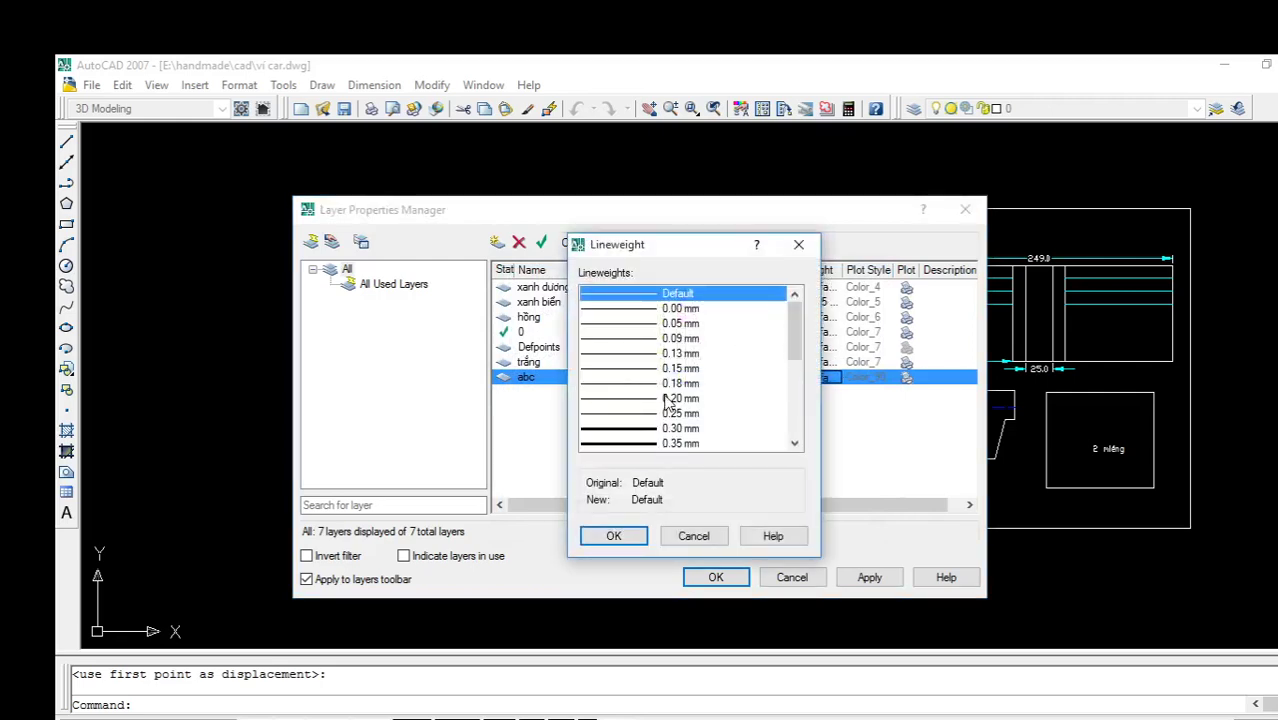
scroll(667, 400, "down", 1)
scroll(667, 400, "down", 2)
scroll(660, 420, "down", 2)
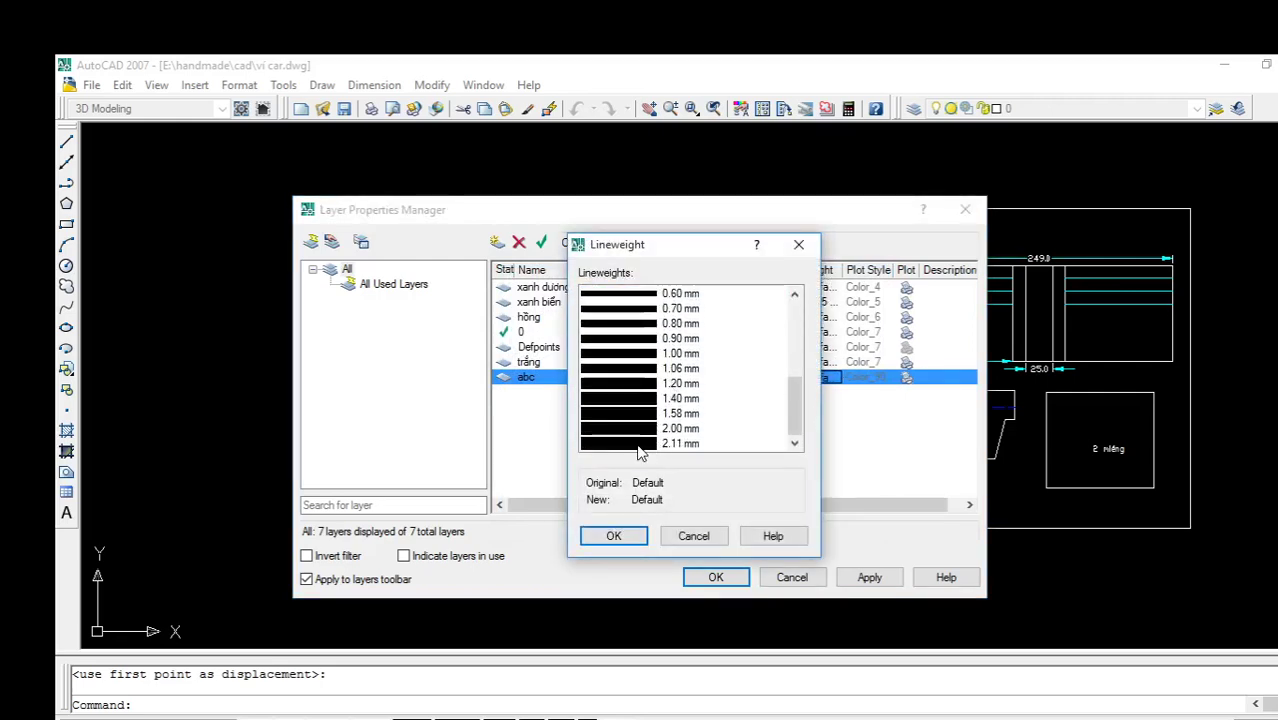
scroll(645, 445, "up", 2)
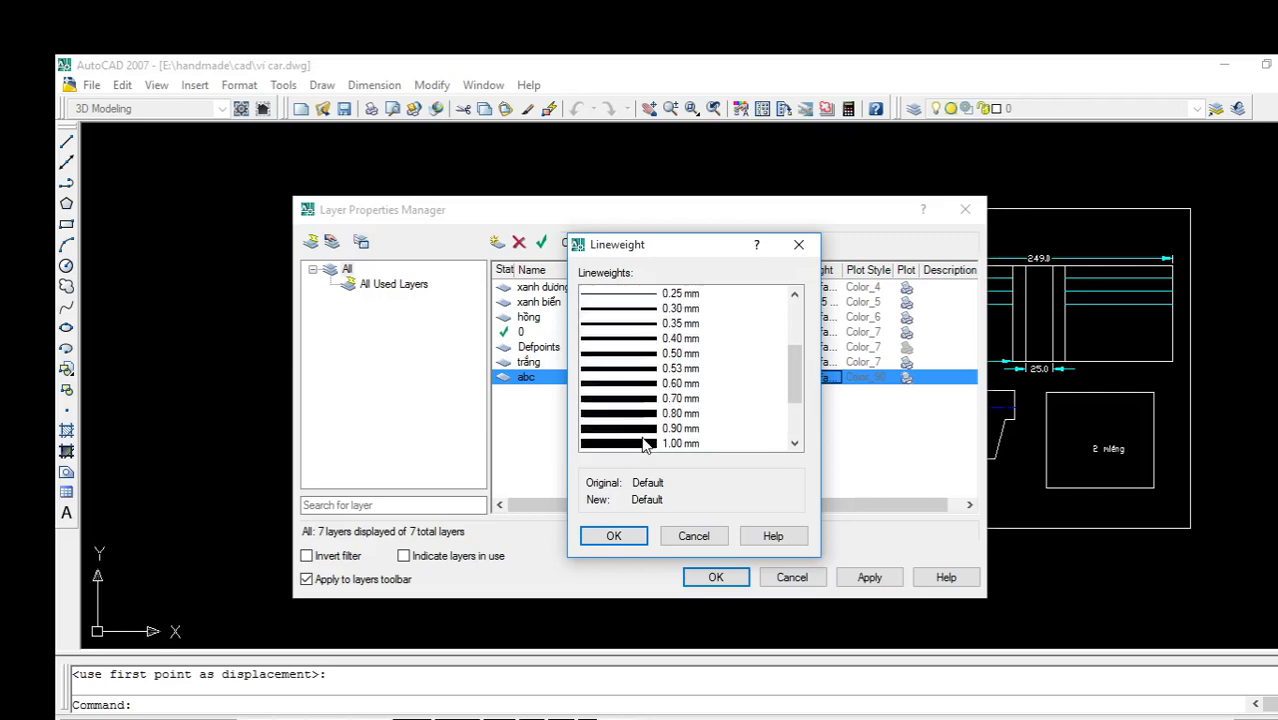
scroll(645, 445, "up", 3)
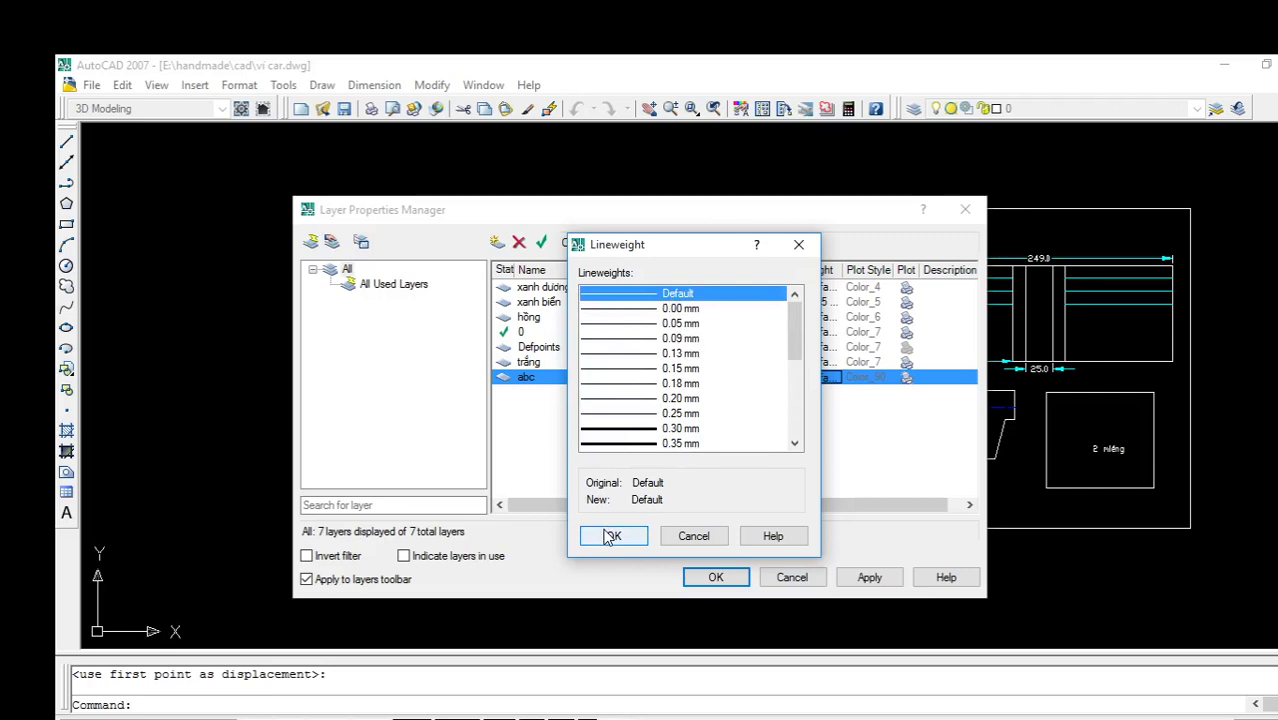
left_click(611, 536)
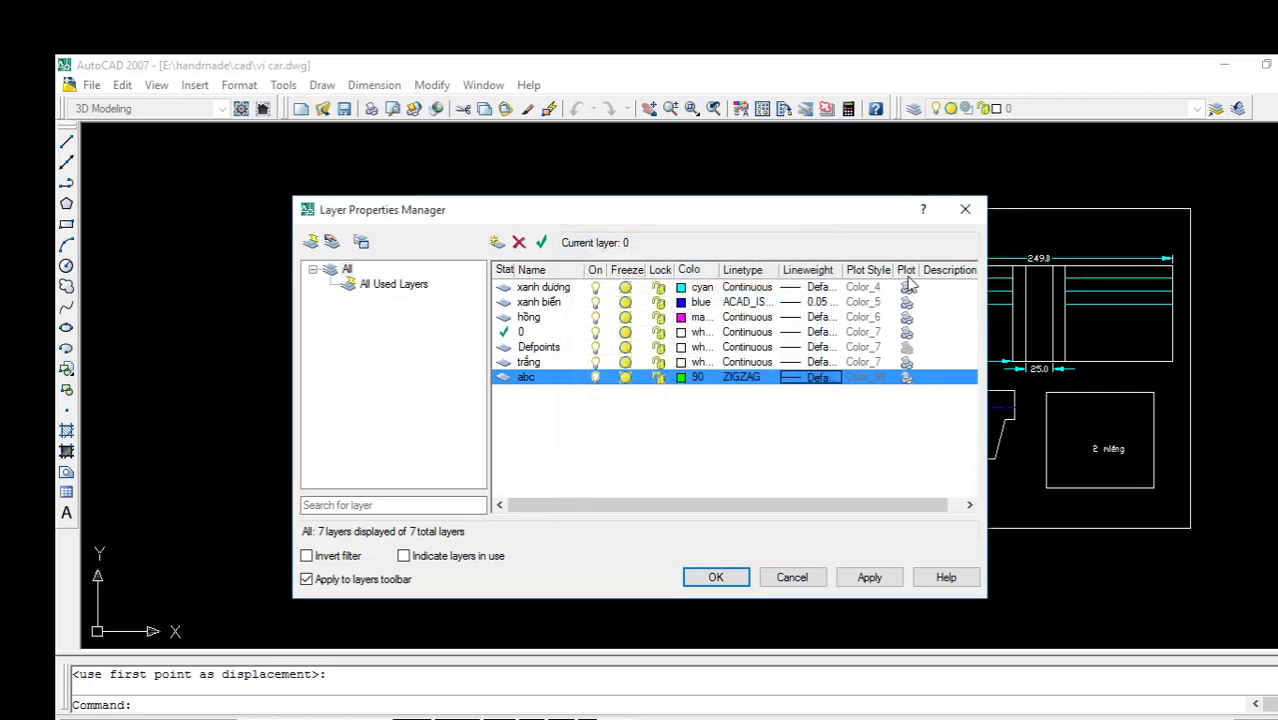
Make the xanh biển and hồng layers plottable again and apply the changes
left_click(908, 288)
left_click(907, 317)
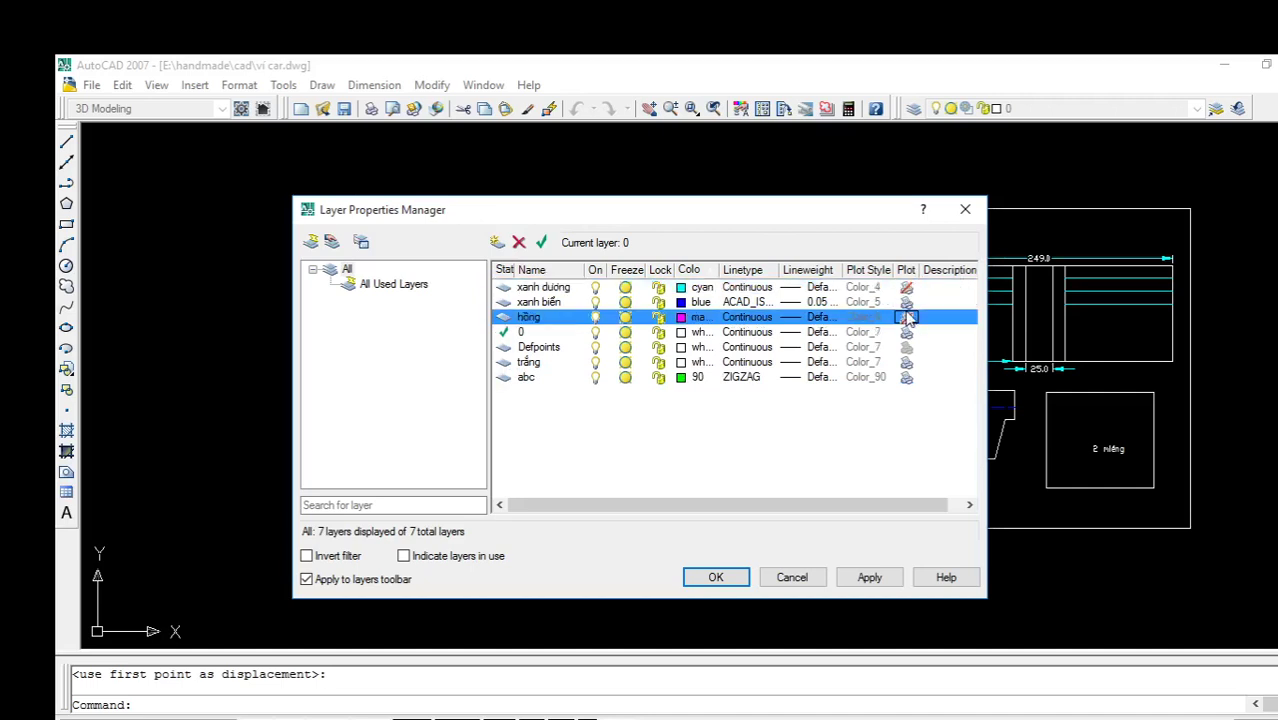
left_click(907, 302)
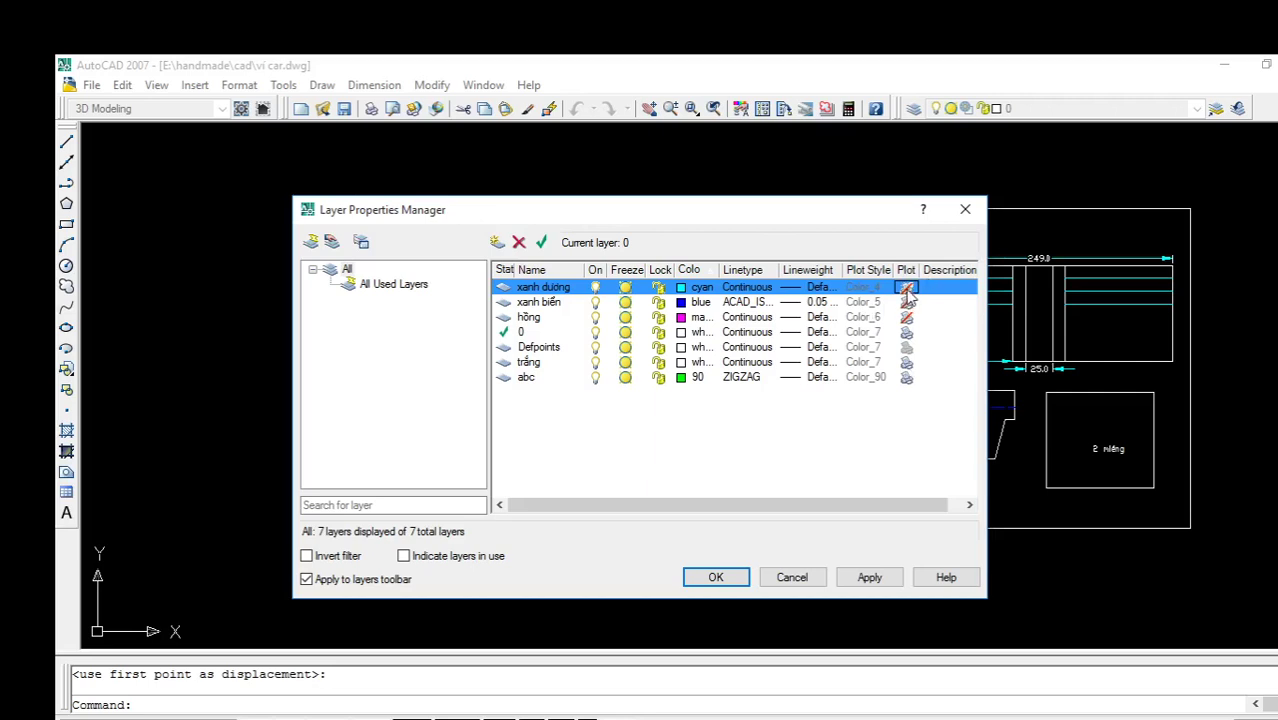
left_click(906, 301)
left_click(906, 316)
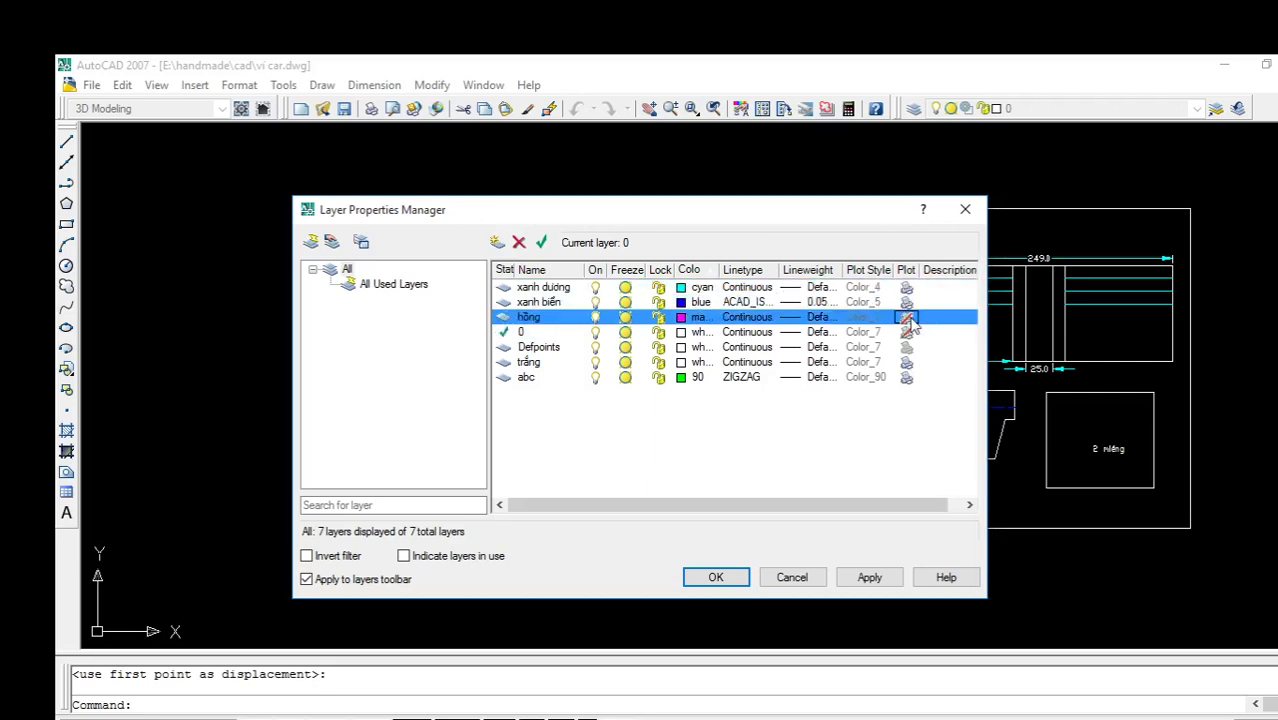
left_click(906, 331)
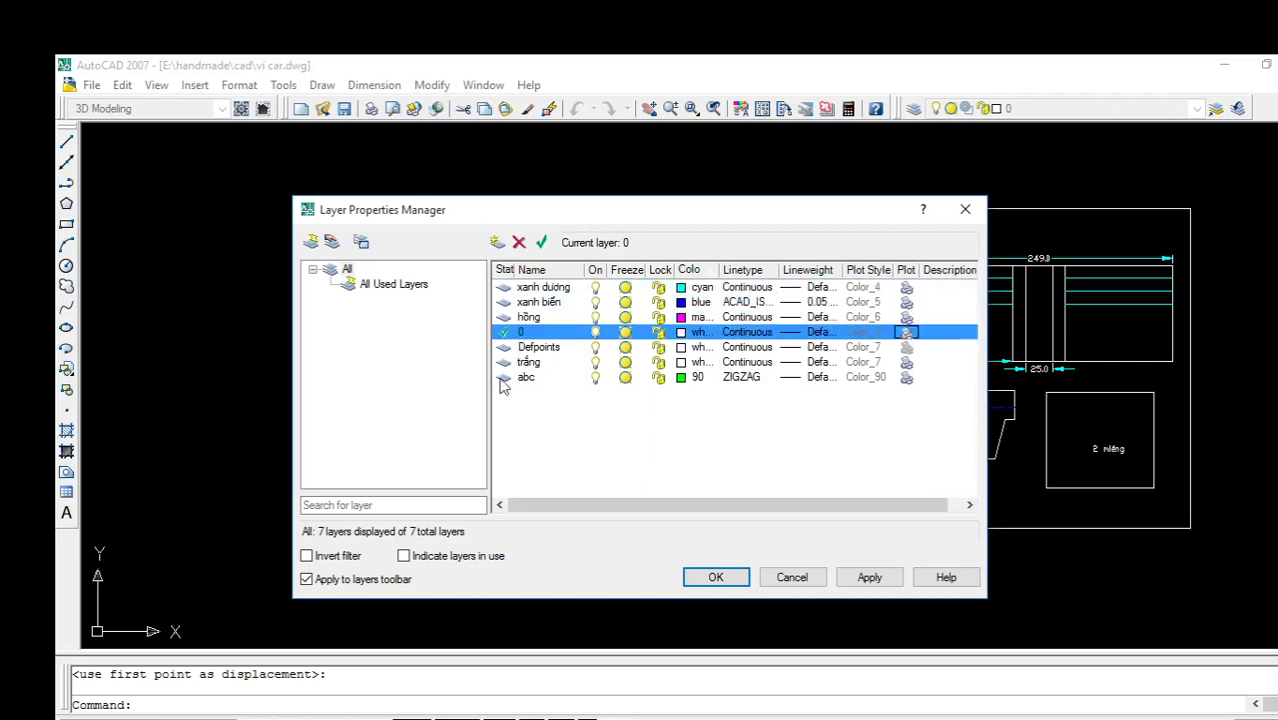
left_click(882, 584)
Close the layer manager and draw a sloping line below the legend box
left_click(724, 578)
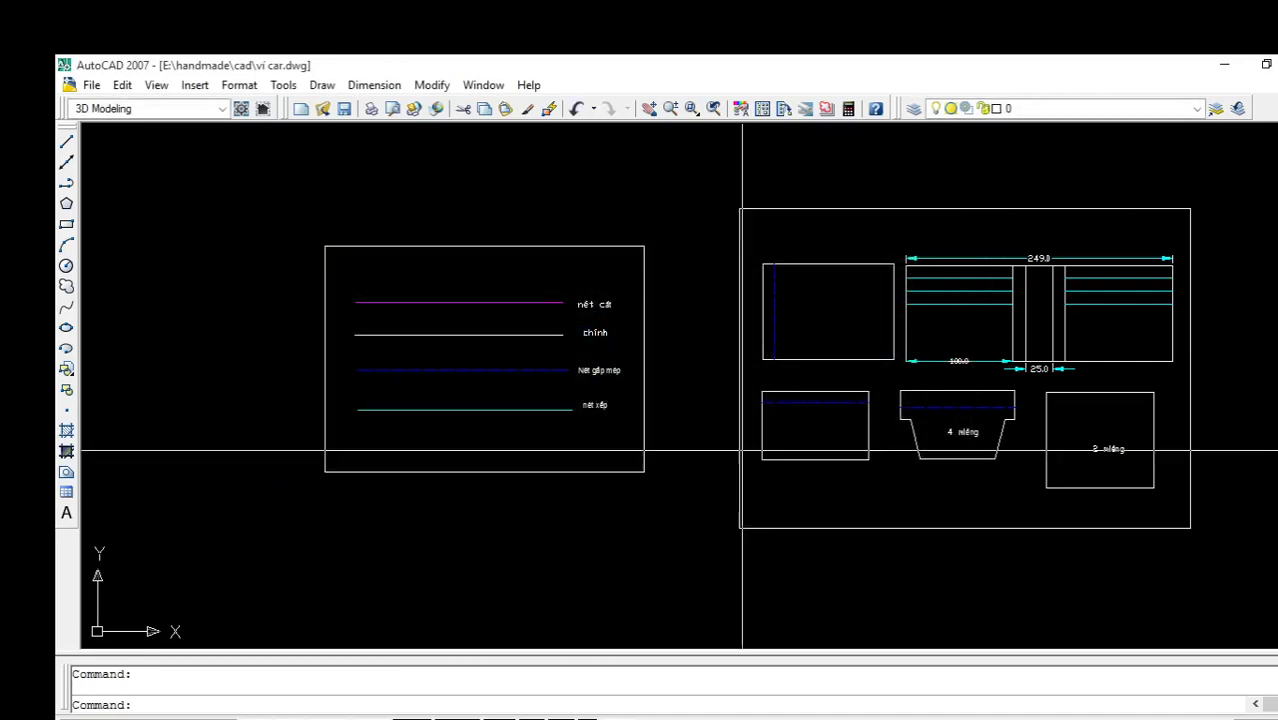
middle_click_drag(612, 448, 742, 422)
scroll(662, 428, "up", 1)
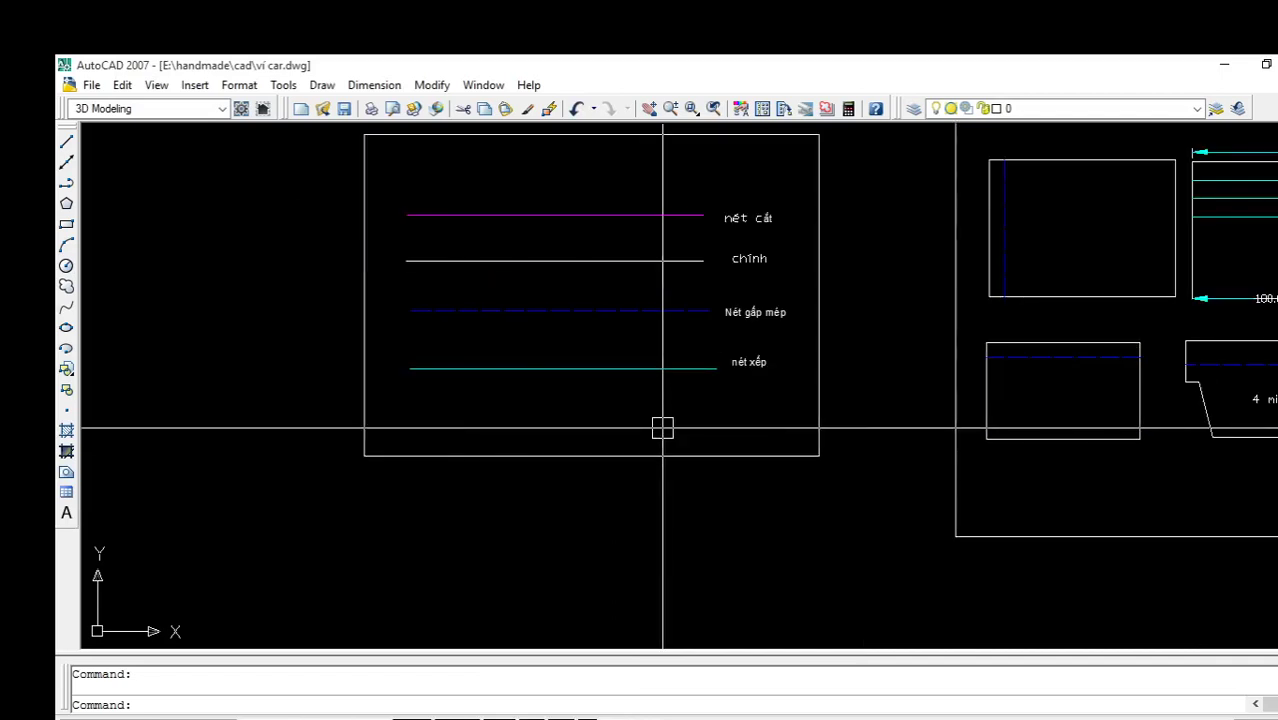
scroll(662, 428, "up", 1)
middle_click_drag(662, 428, 485, 211)
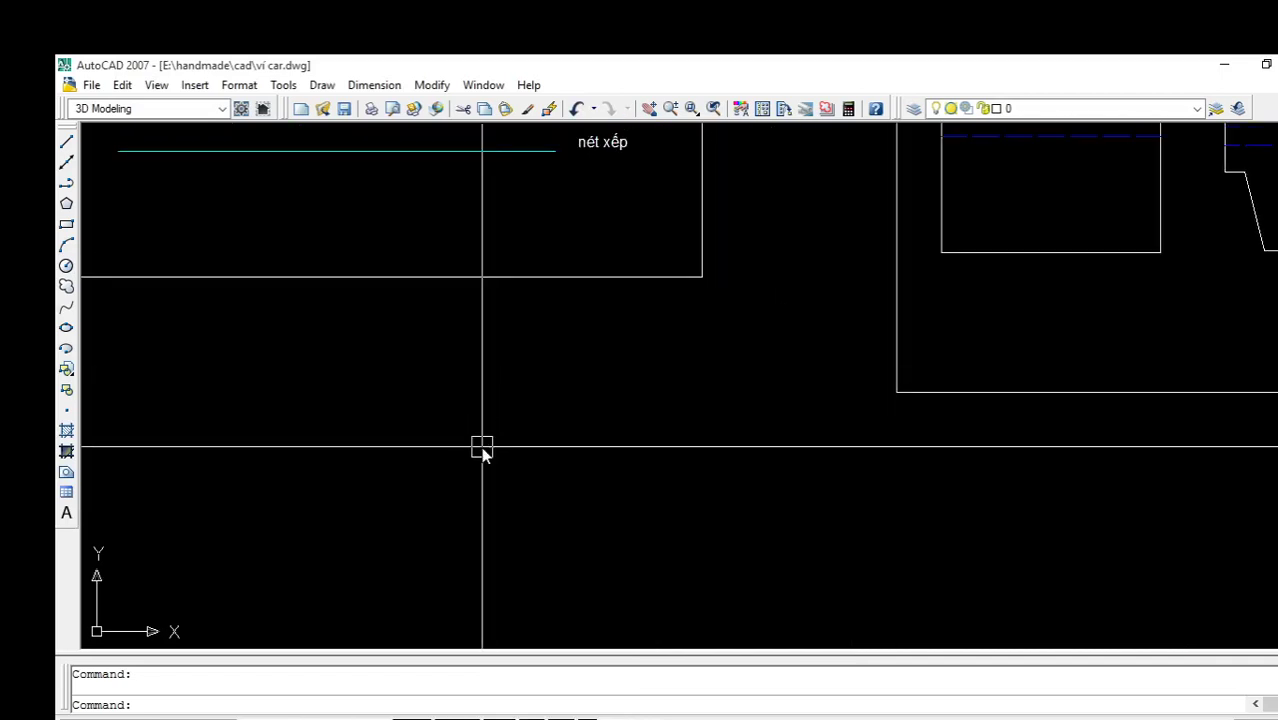
key("l")
key("Return")
left_click(350, 499)
left_click(762, 466)
key("Escape")
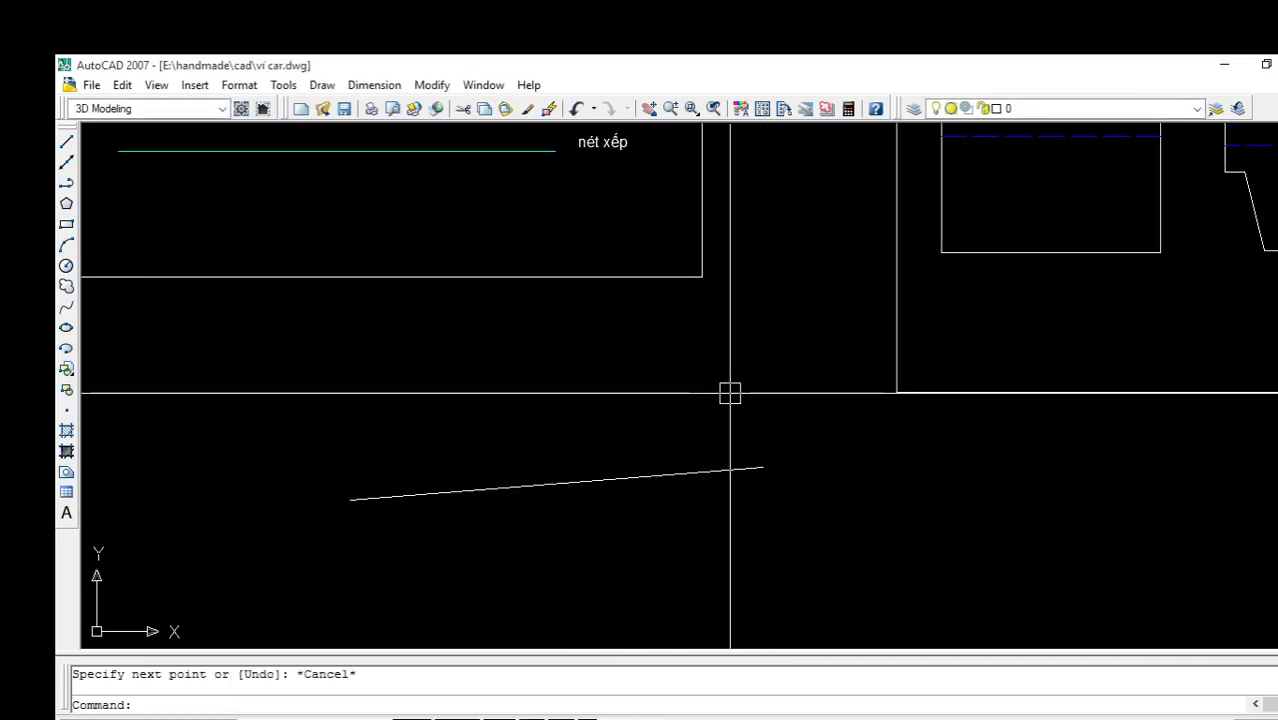
Put the new line on the abc layer so it shows as a green zigzag
left_click(825, 432)
left_click(700, 492)
left_click(1027, 110)
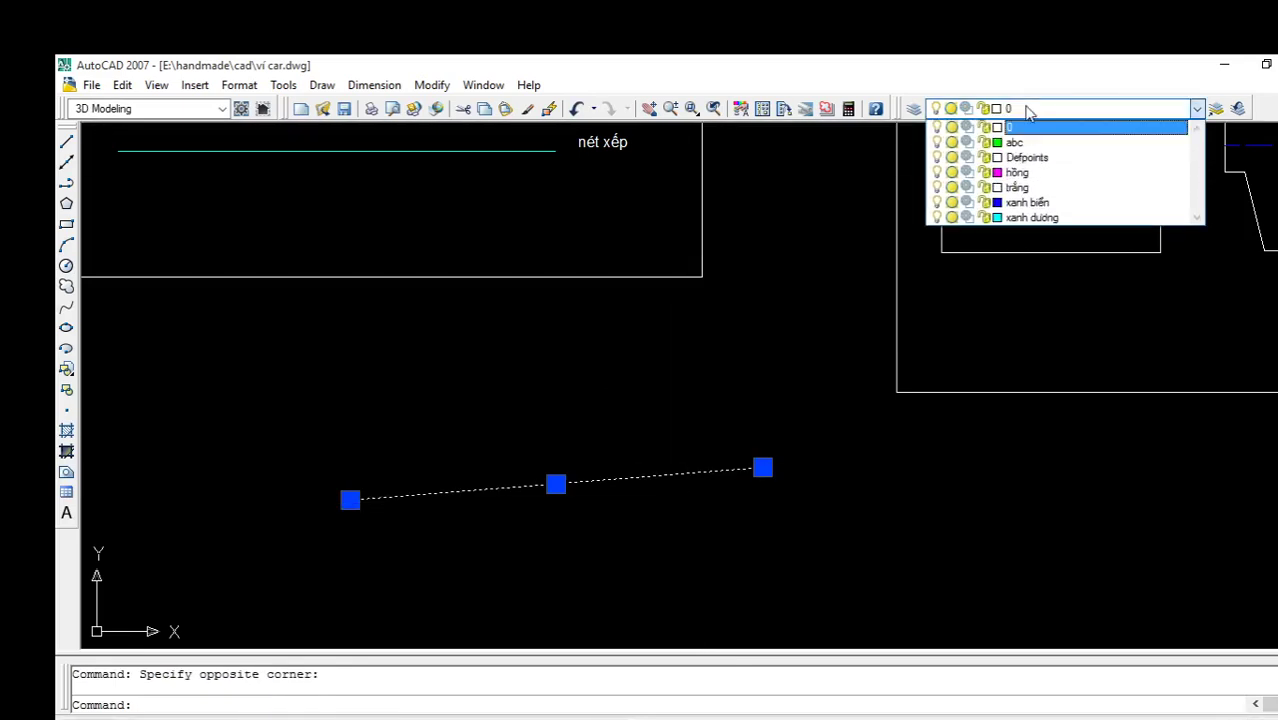
left_click(1027, 110)
left_click(1027, 110)
left_click(1027, 110)
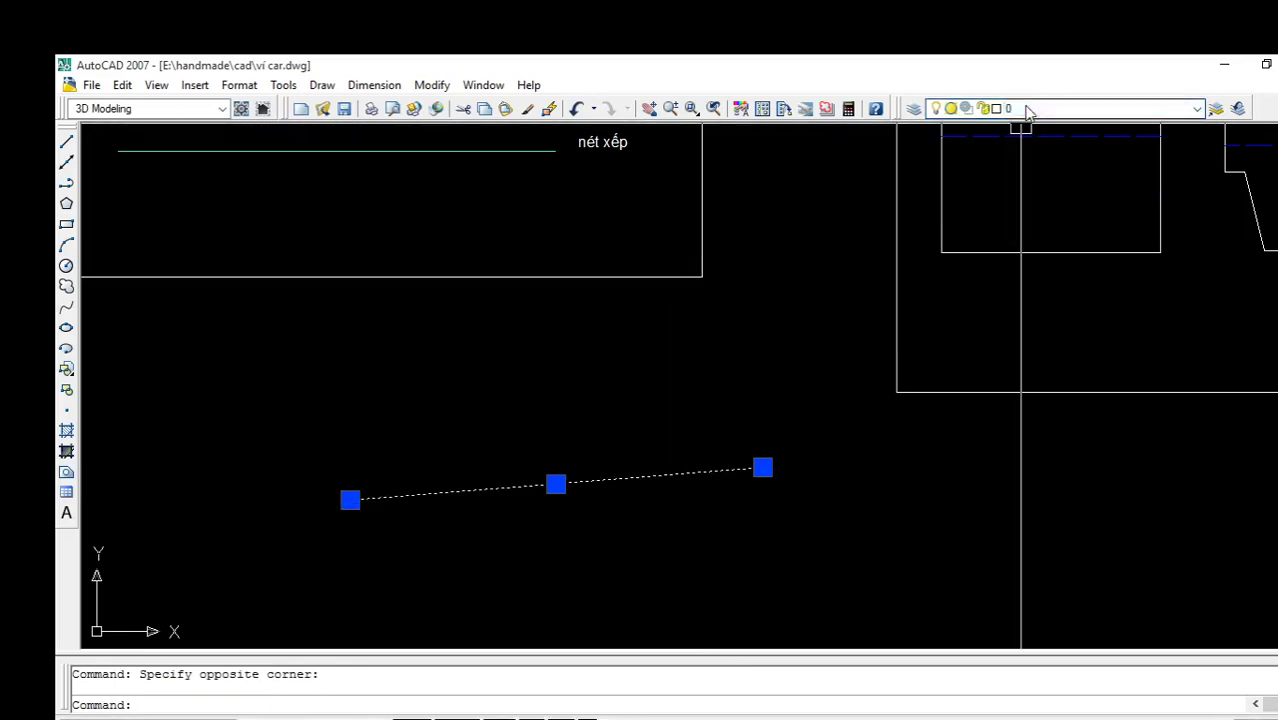
left_click(1028, 111)
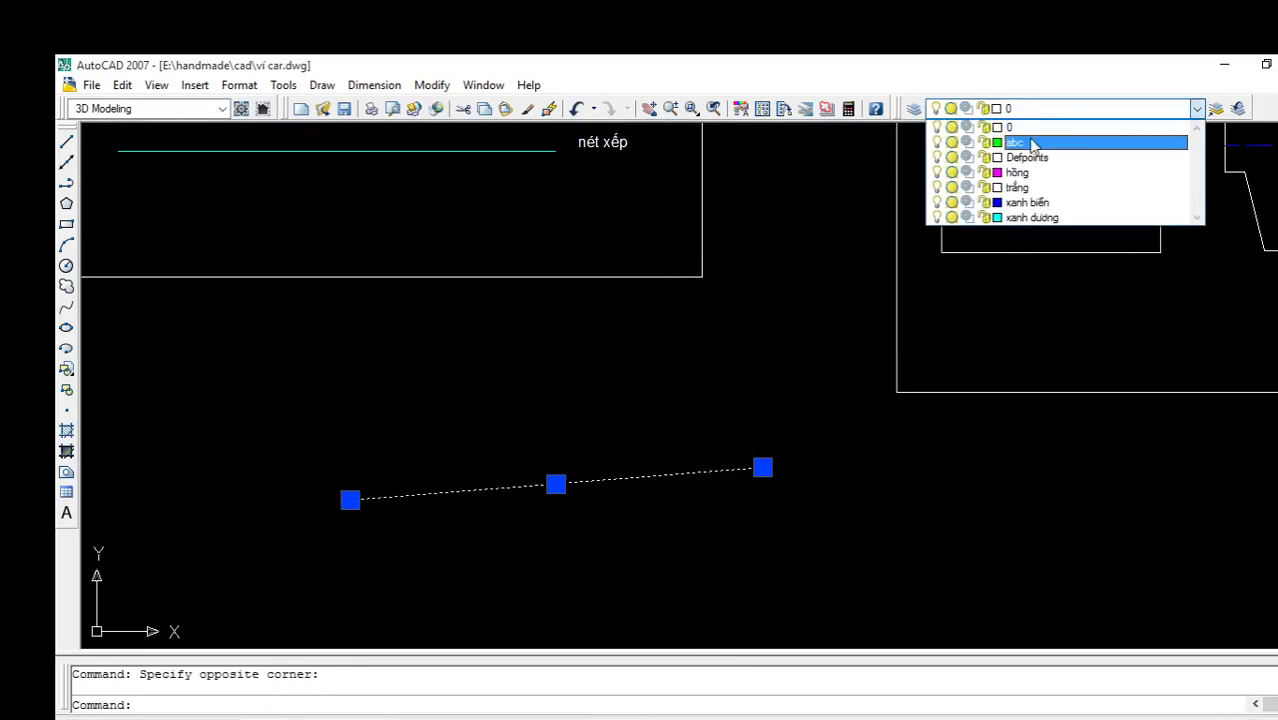
left_click(1030, 142)
key("Escape")
Inspect the green zigzag line and open its Properties palette with Ctrl+1
scroll(566, 489, "up", 5)
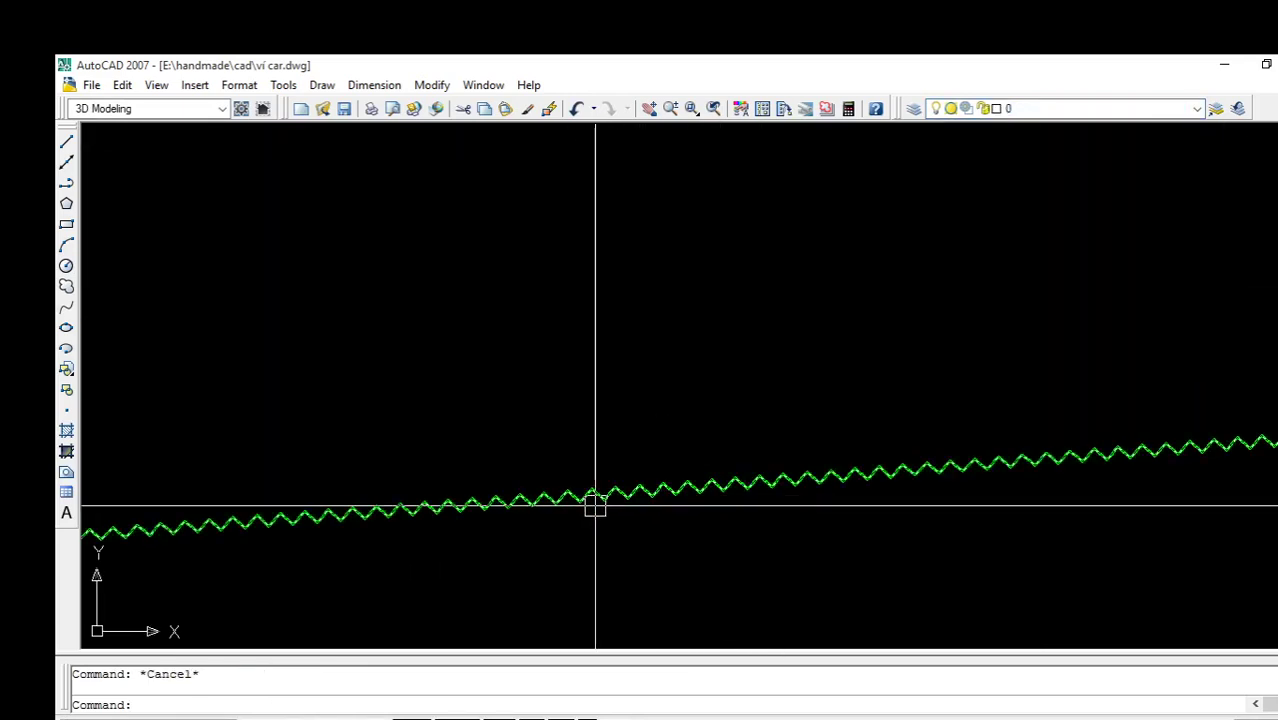
scroll(634, 447, "down", 3)
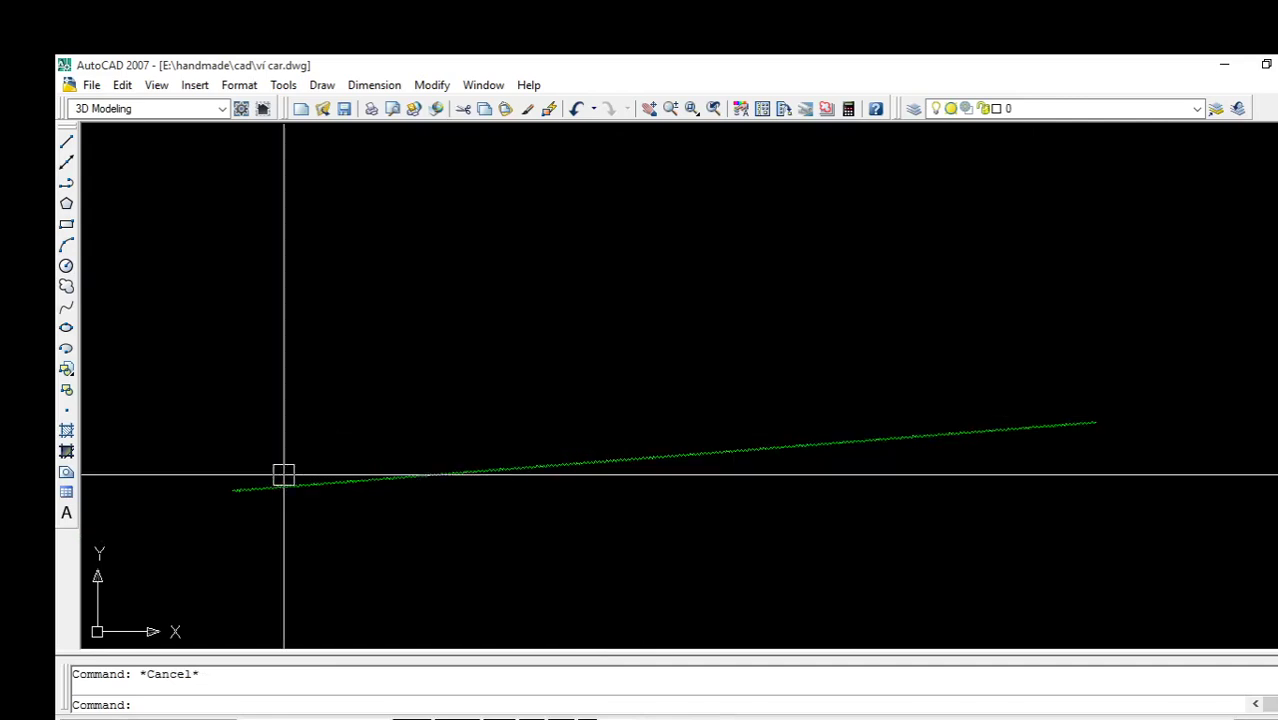
middle_click_drag(282, 471, 636, 476)
scroll(691, 478, "up", 5)
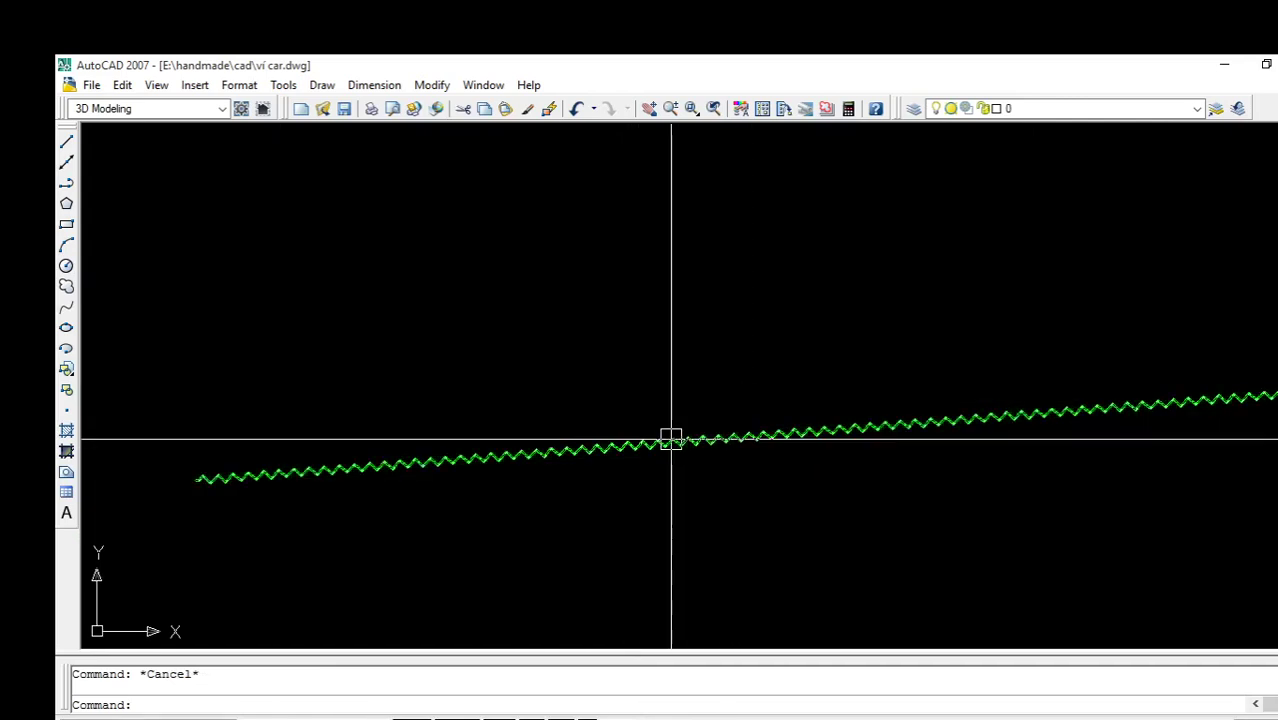
left_click(670, 439)
key("ctrl+1")
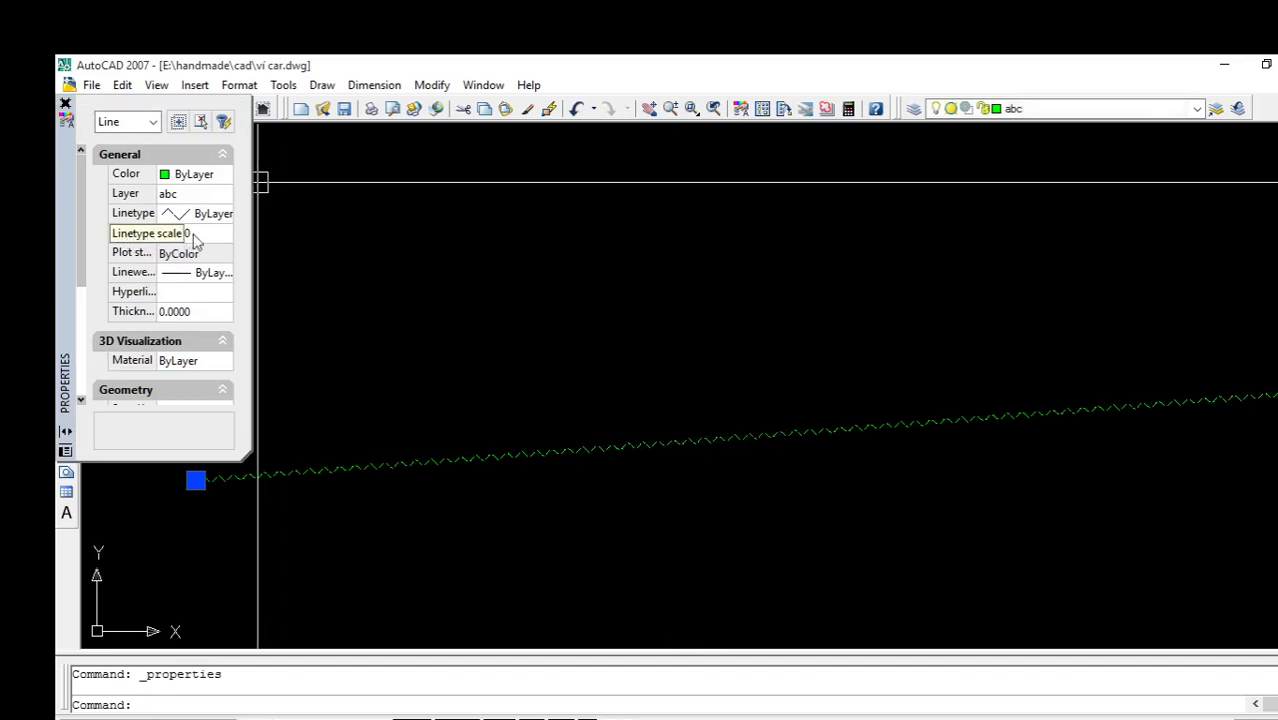
Try larger linetype scales, starting with 5 and 7, on the zigzag line
left_click(207, 233)
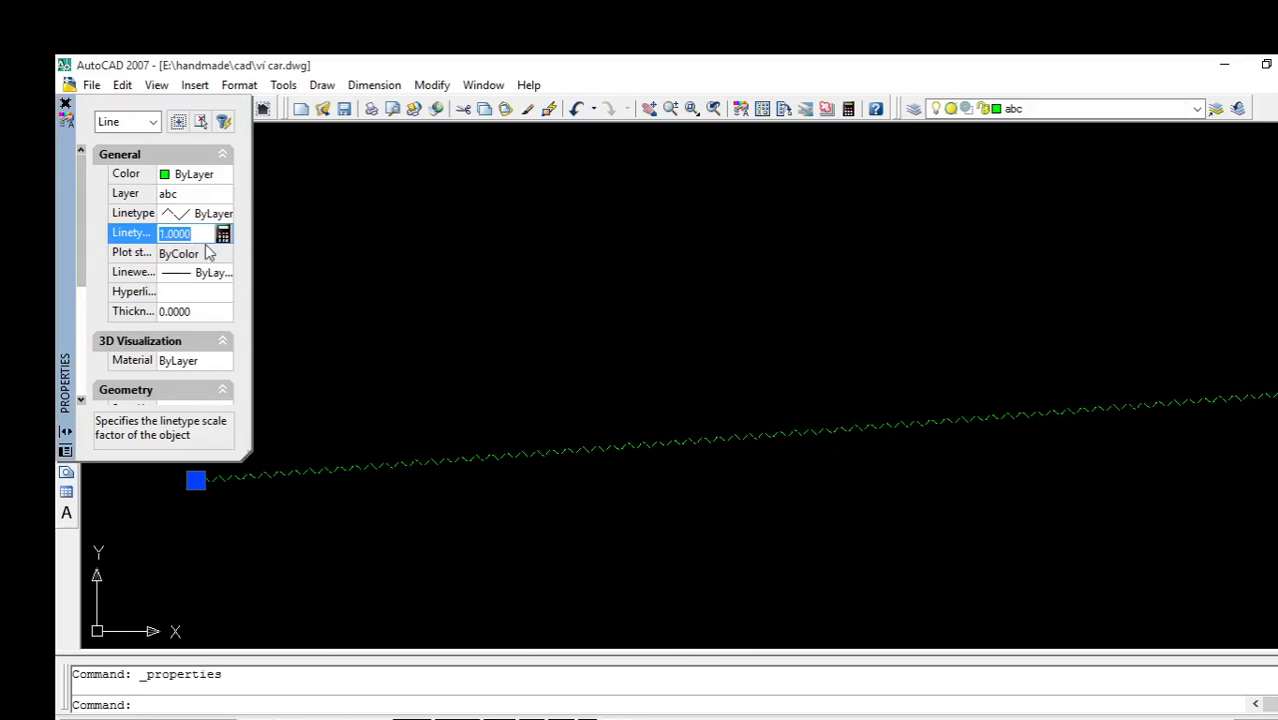
type("5")
left_click(205, 253)
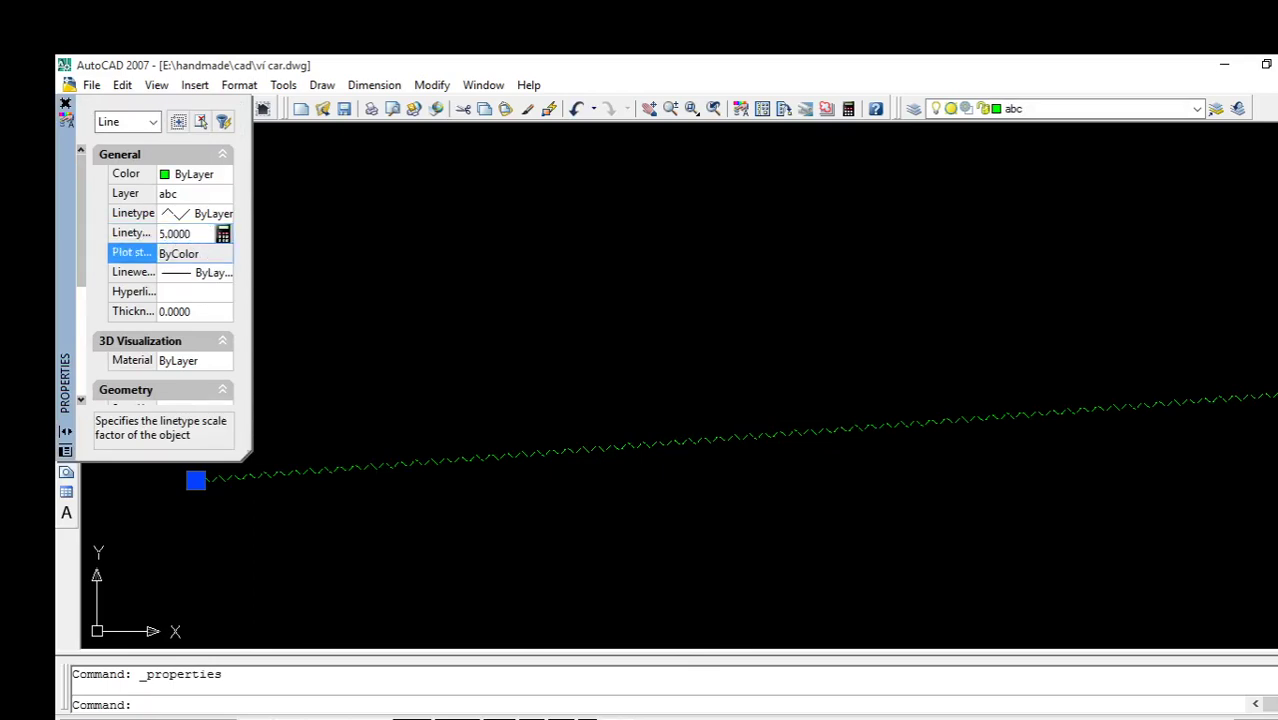
left_click(198, 233)
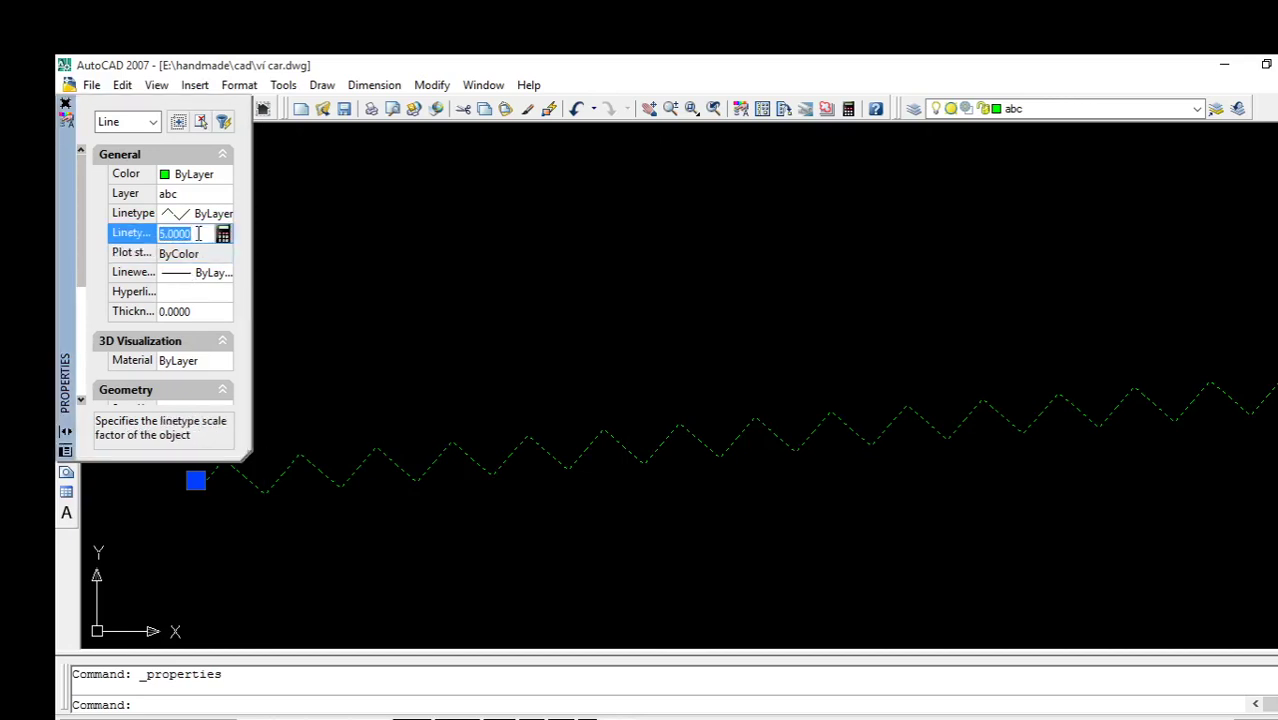
type("7")
key("Return")
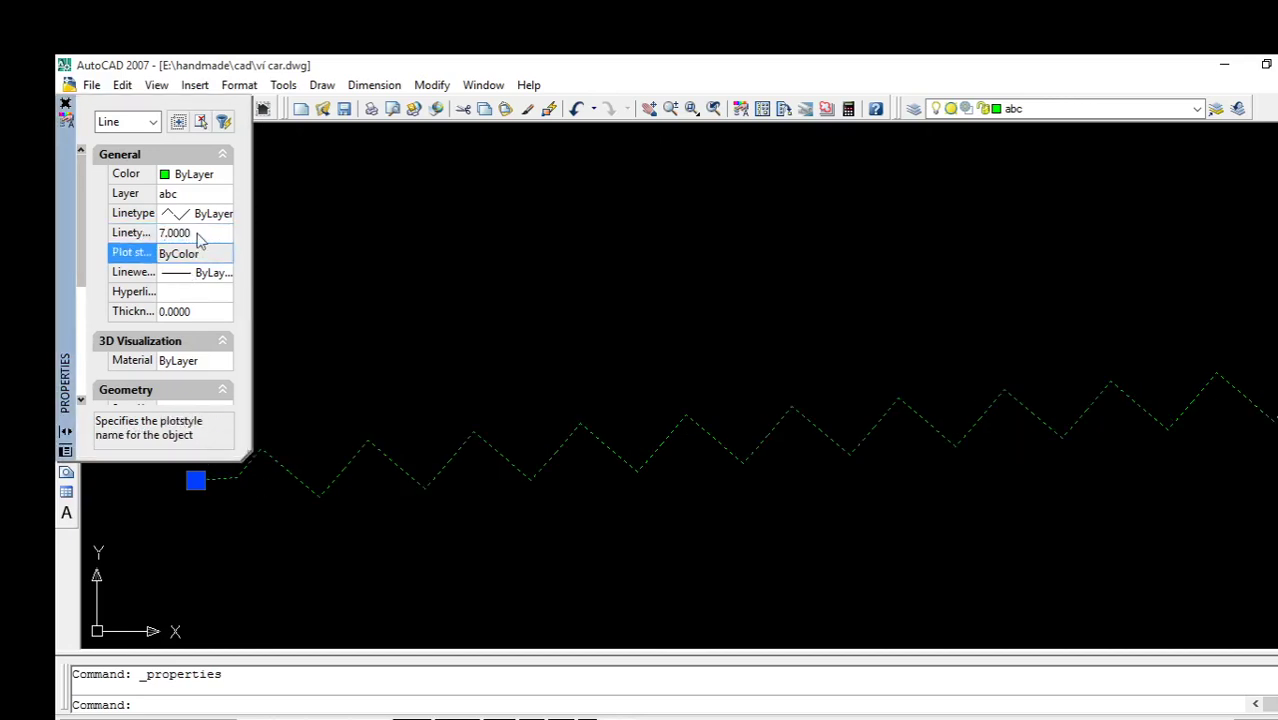
left_click(198, 233)
type("8")
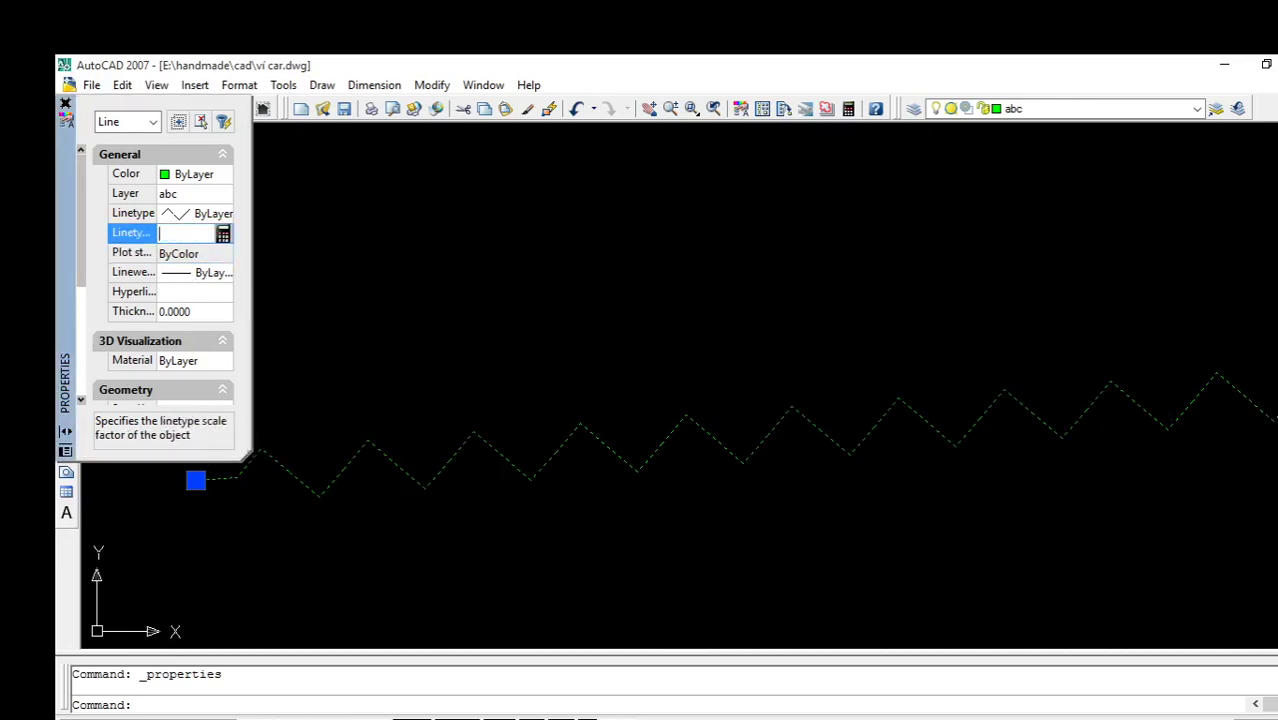
key("Return")
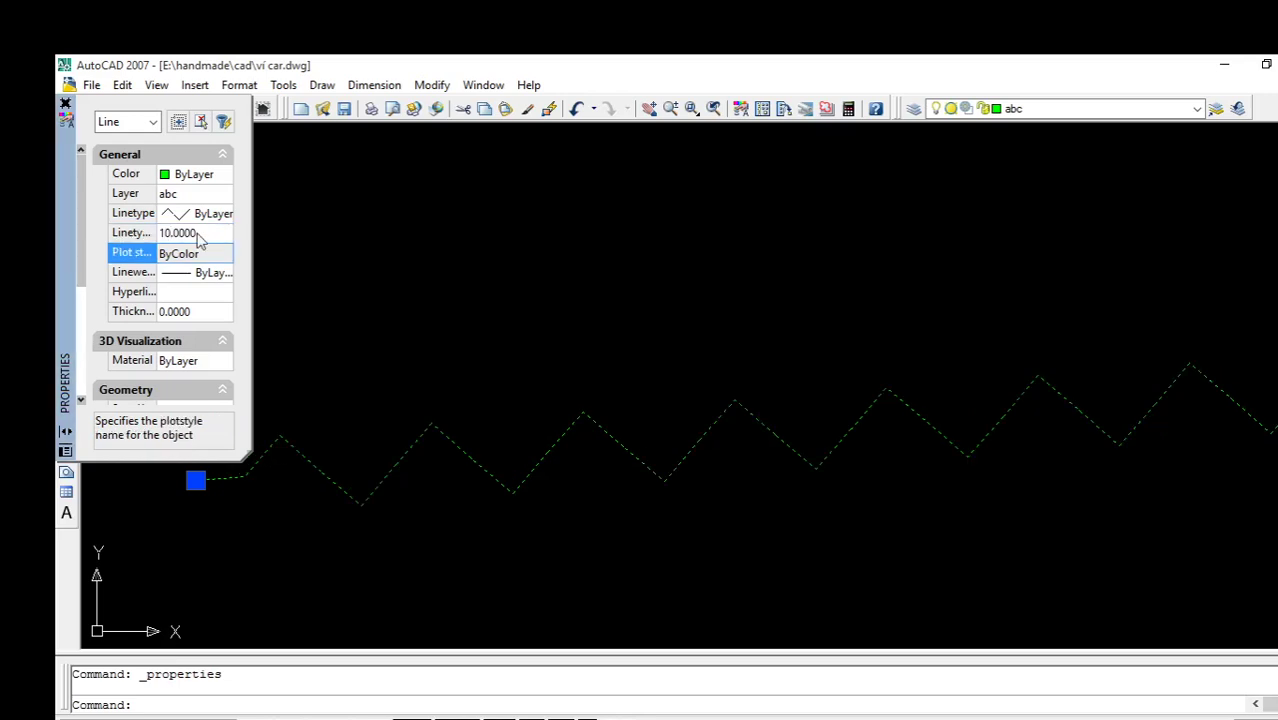
Reset the linetype scale to 1, then settle on a final value of 5
left_click(199, 233)
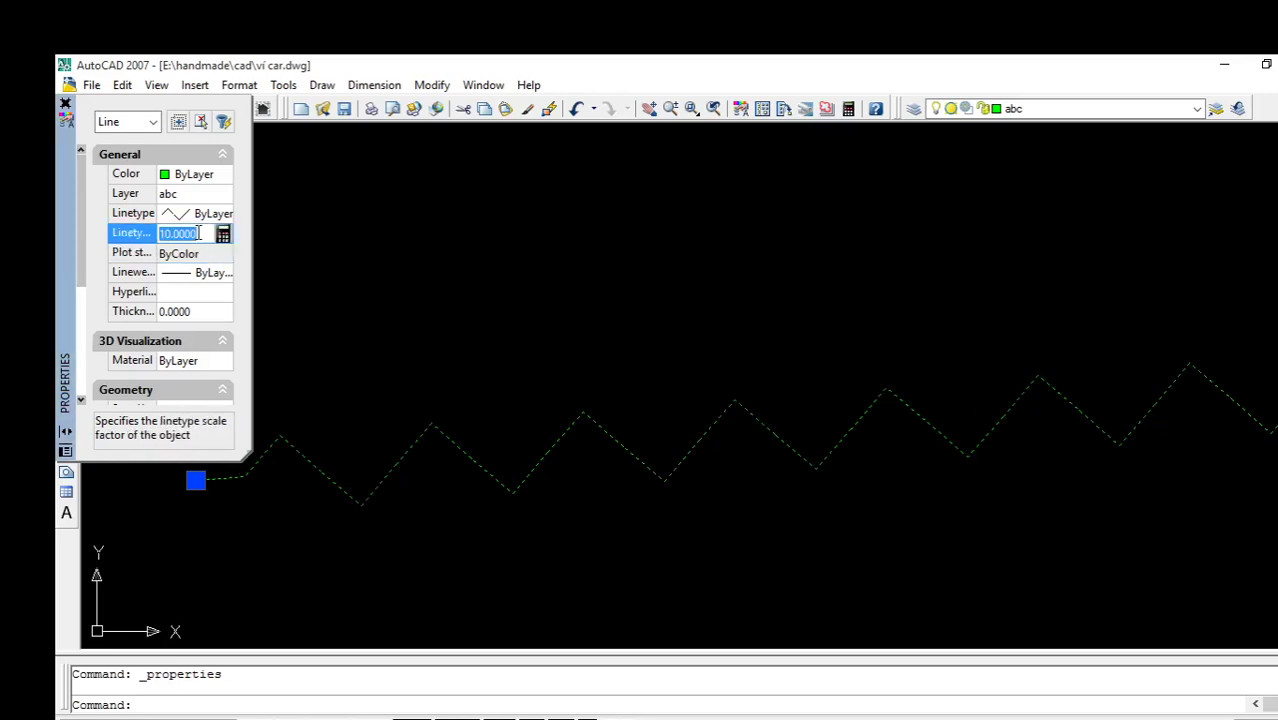
type("1")
key("Return")
left_click(200, 233)
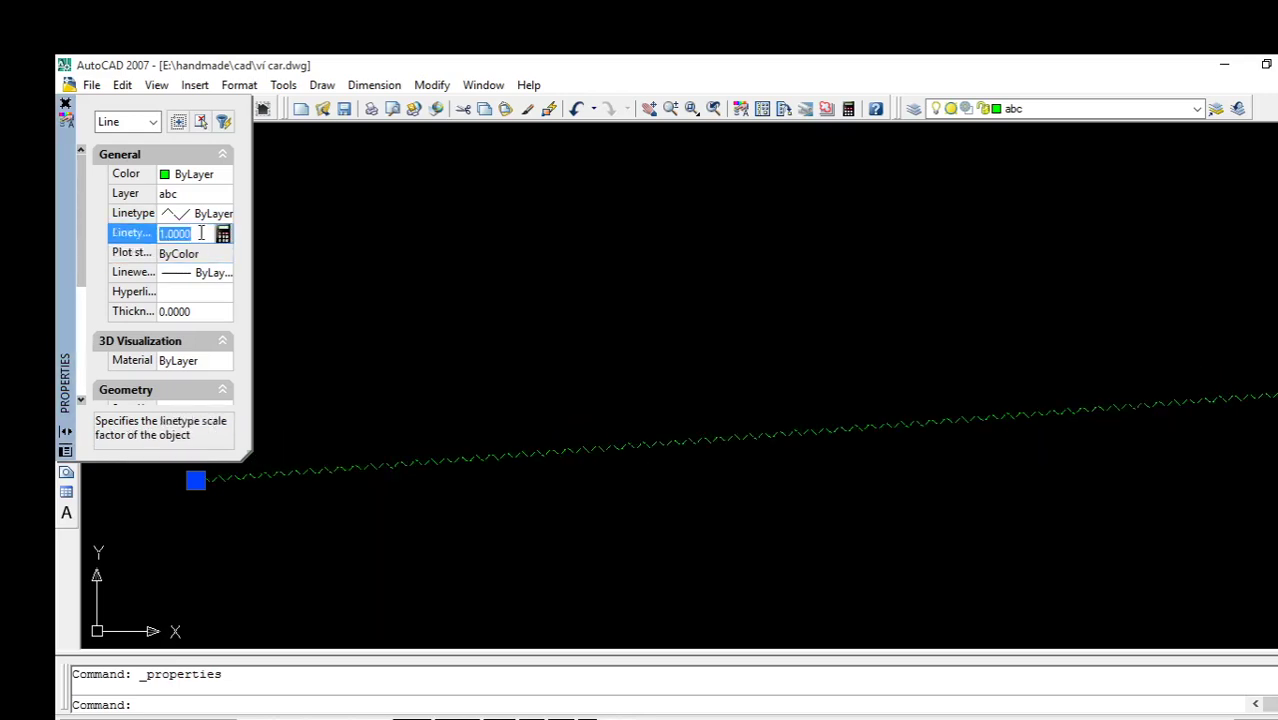
type("5")
key("Return")
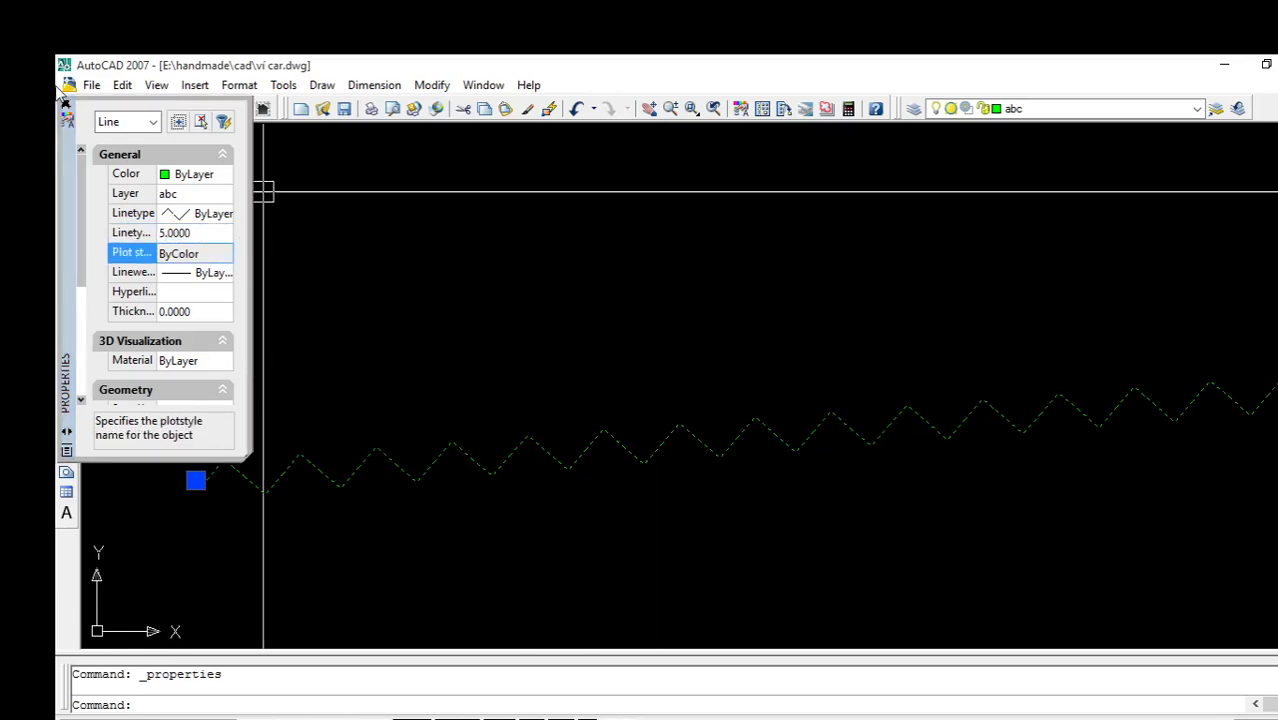
Close the Properties palette and adjust the view around the green zigzag line
left_click(66, 104)
scroll(906, 407, "down", 5)
scroll(935, 400, "down", 2)
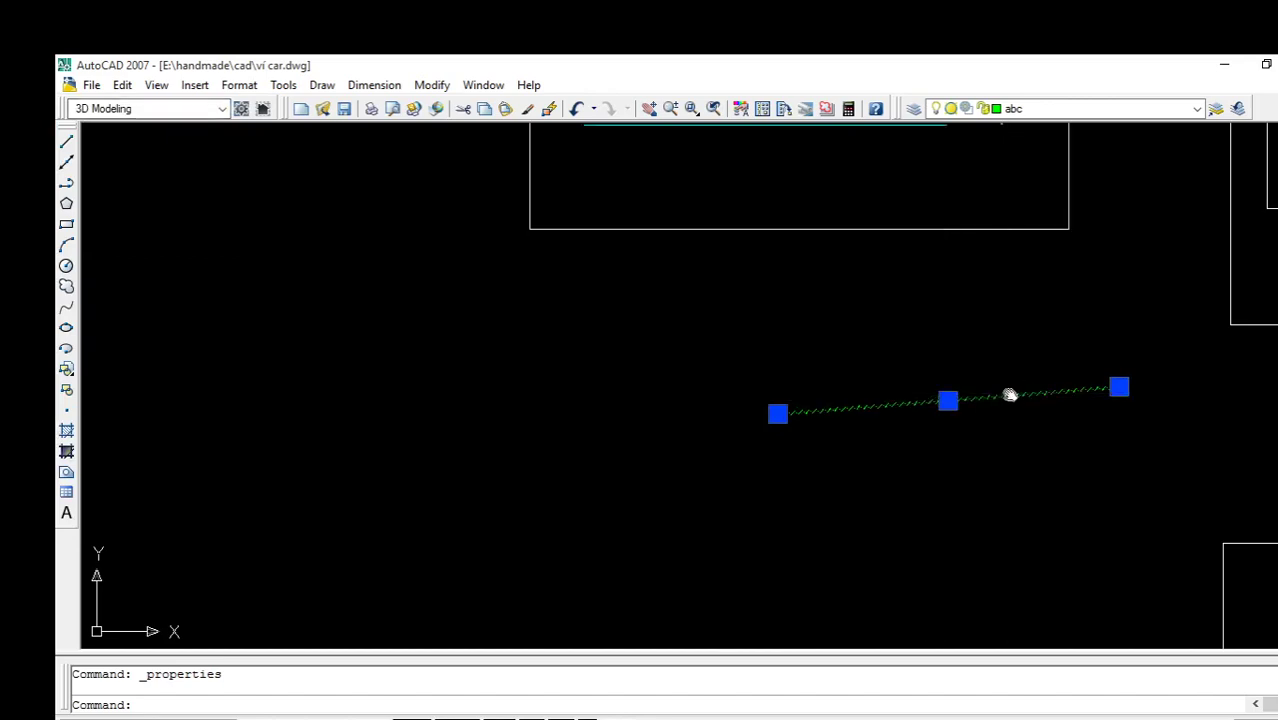
scroll(1090, 385, "up", 4)
key("Escape")
scroll(705, 408, "up", 2)
scroll(705, 408, "down", 3)
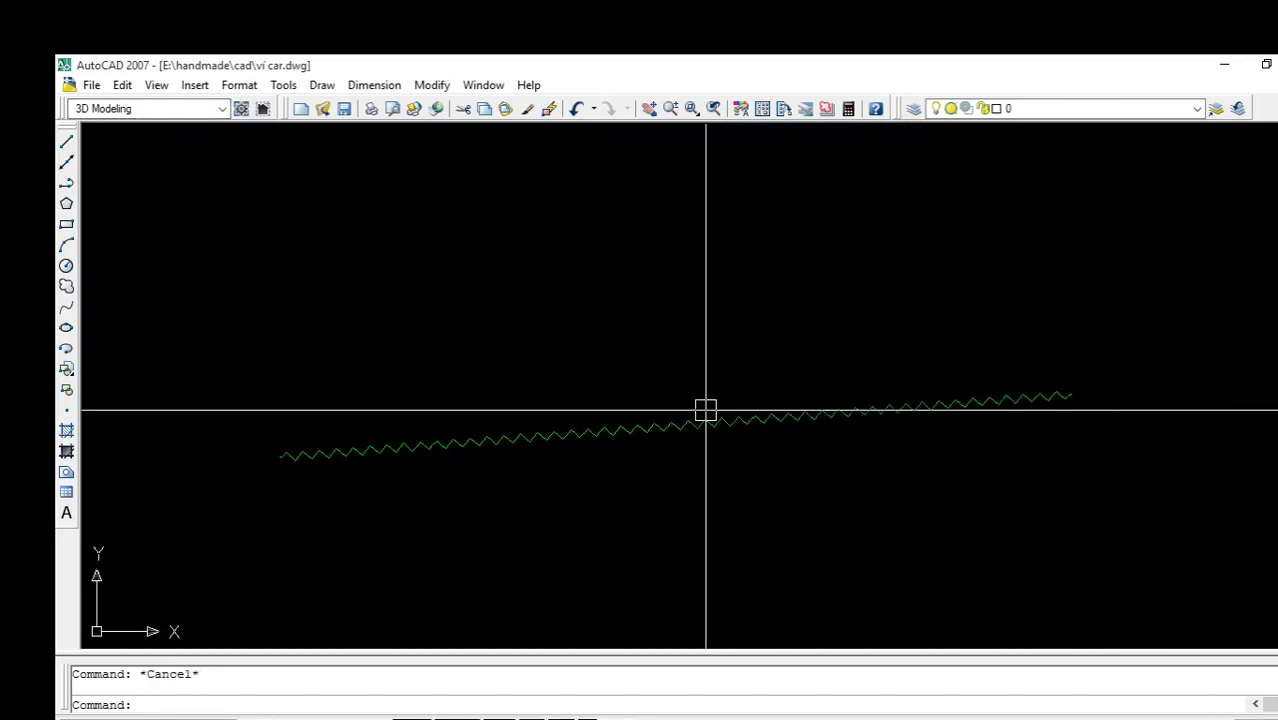
mouse_move(705, 408)
middle_mouse_down()
mouse_move(682, 419)
mouse_move(700, 376)
mouse_move(719, 405)
middle_mouse_up()
scroll(700, 376, "down", 5)
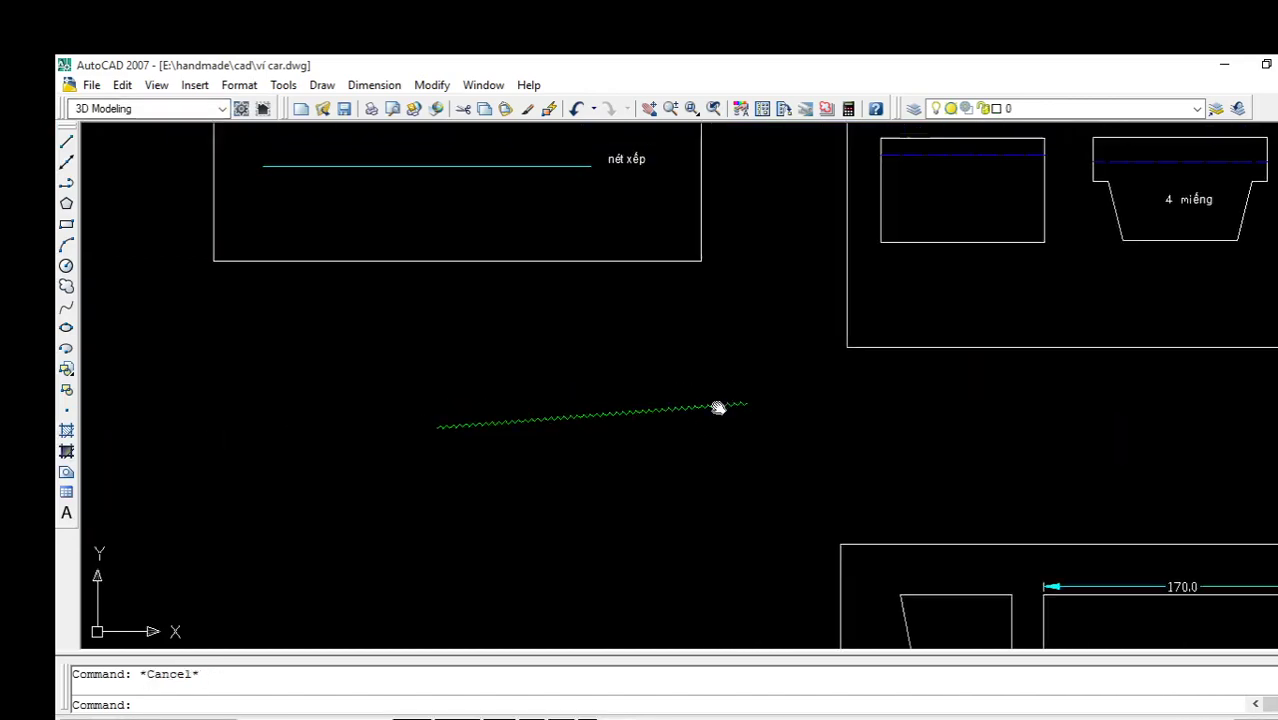
scroll(600, 175, "up", 5)
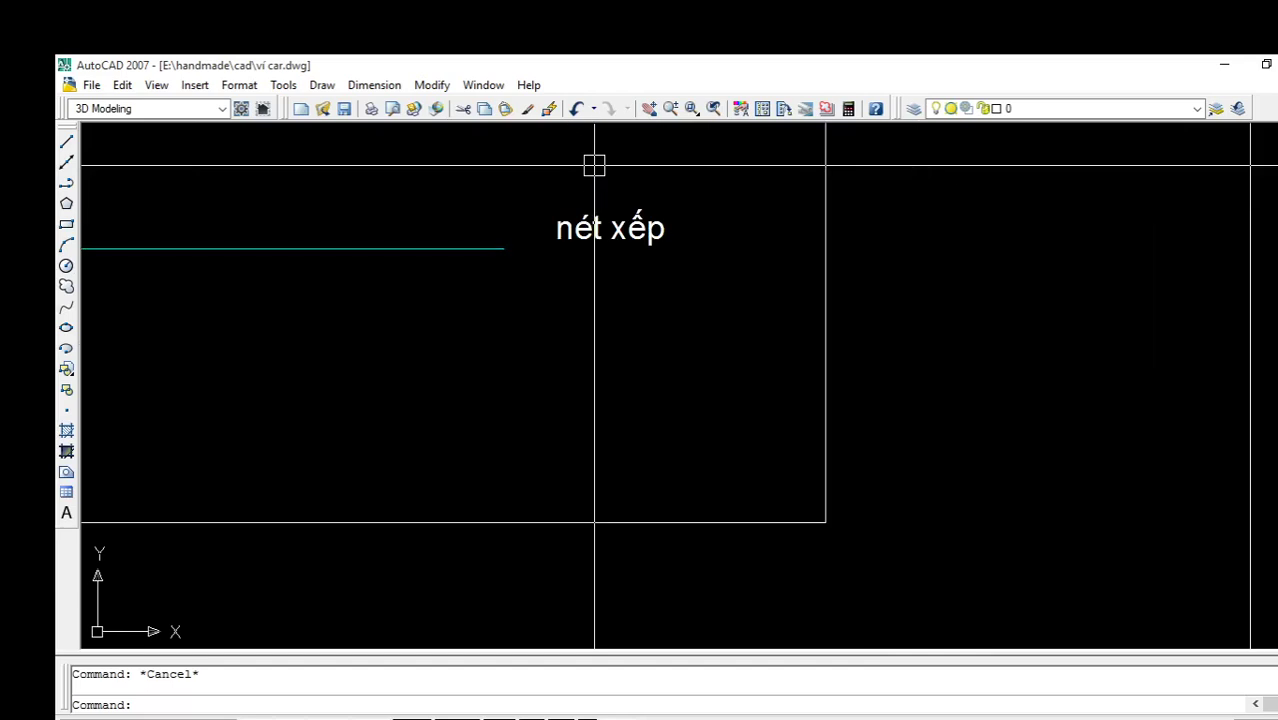
Select the stray green zigzag line and delete it
left_click(602, 245)
scroll(602, 245, "down", 5)
scroll(650, 343, "up", 4)
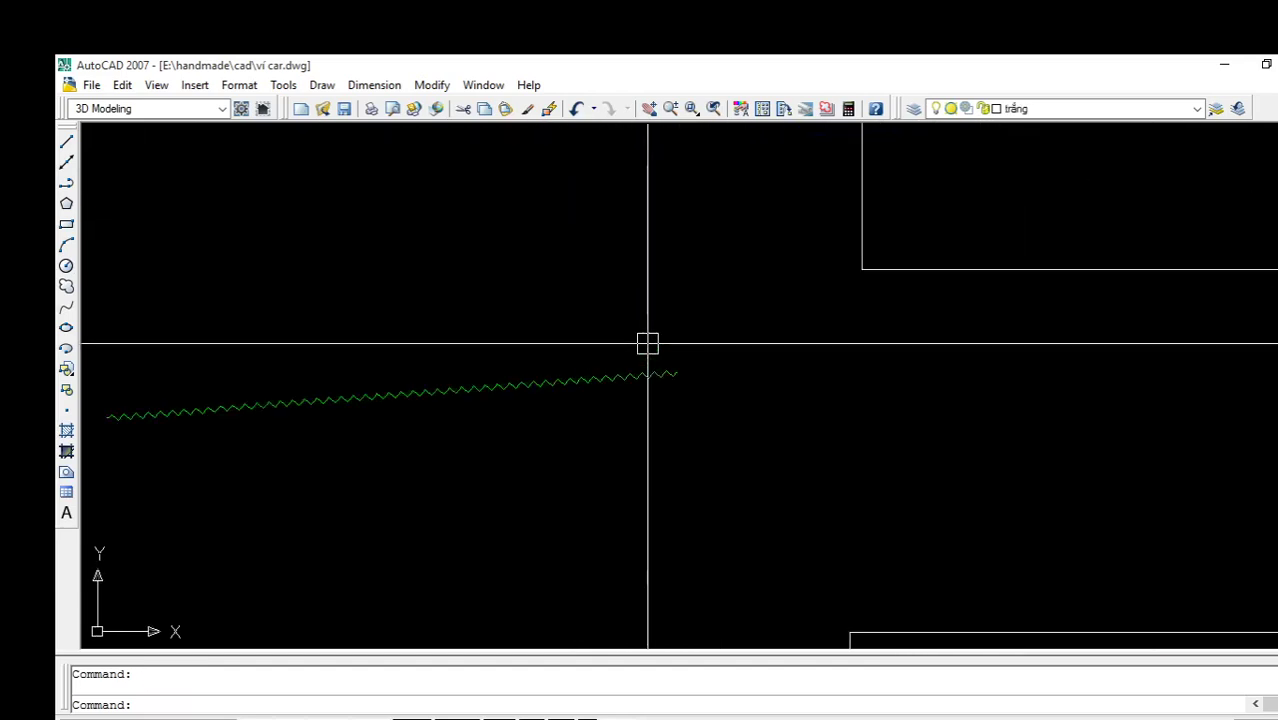
left_click(640, 376)
key("Delete")
scroll(562, 314, "down", 5)
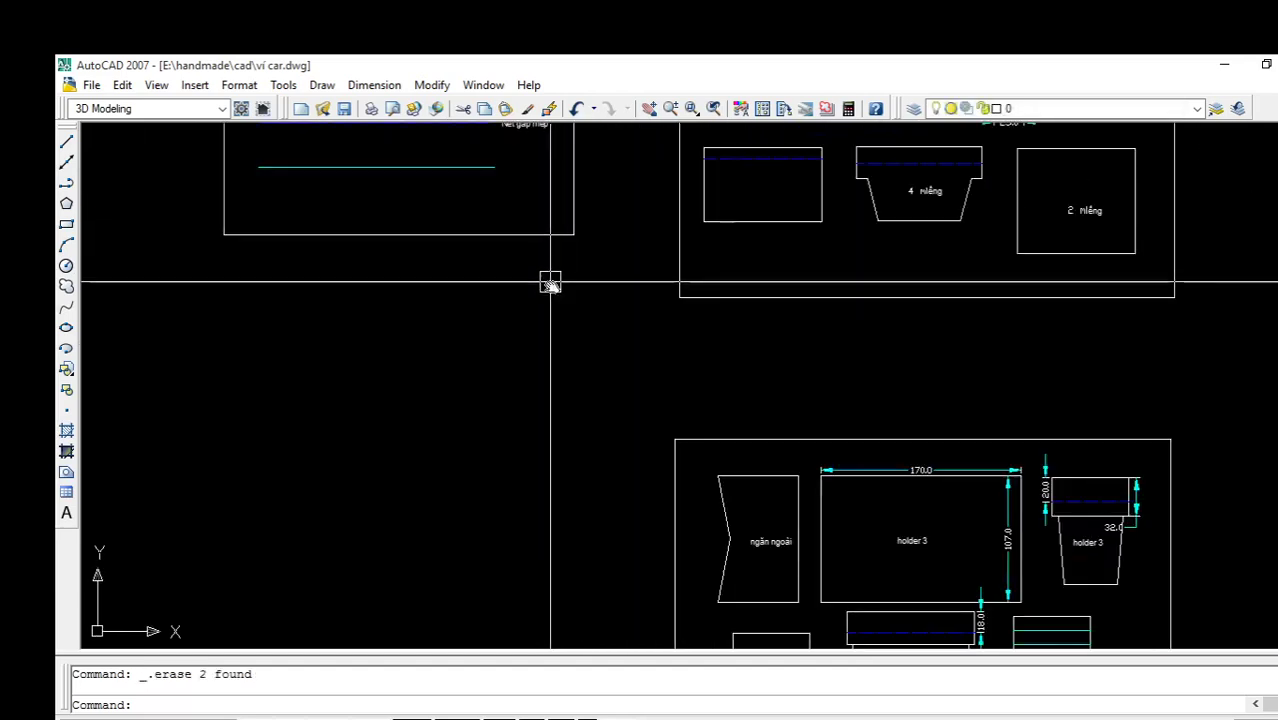
key("Escape")
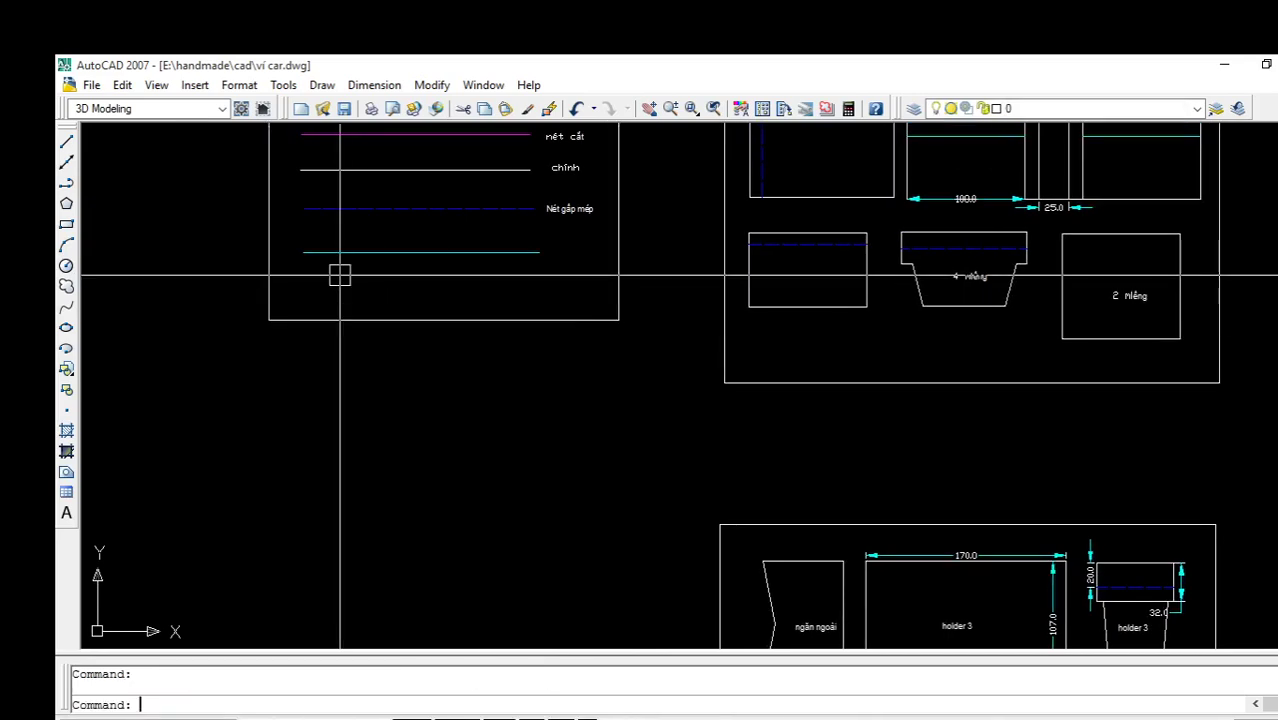
key("Escape")
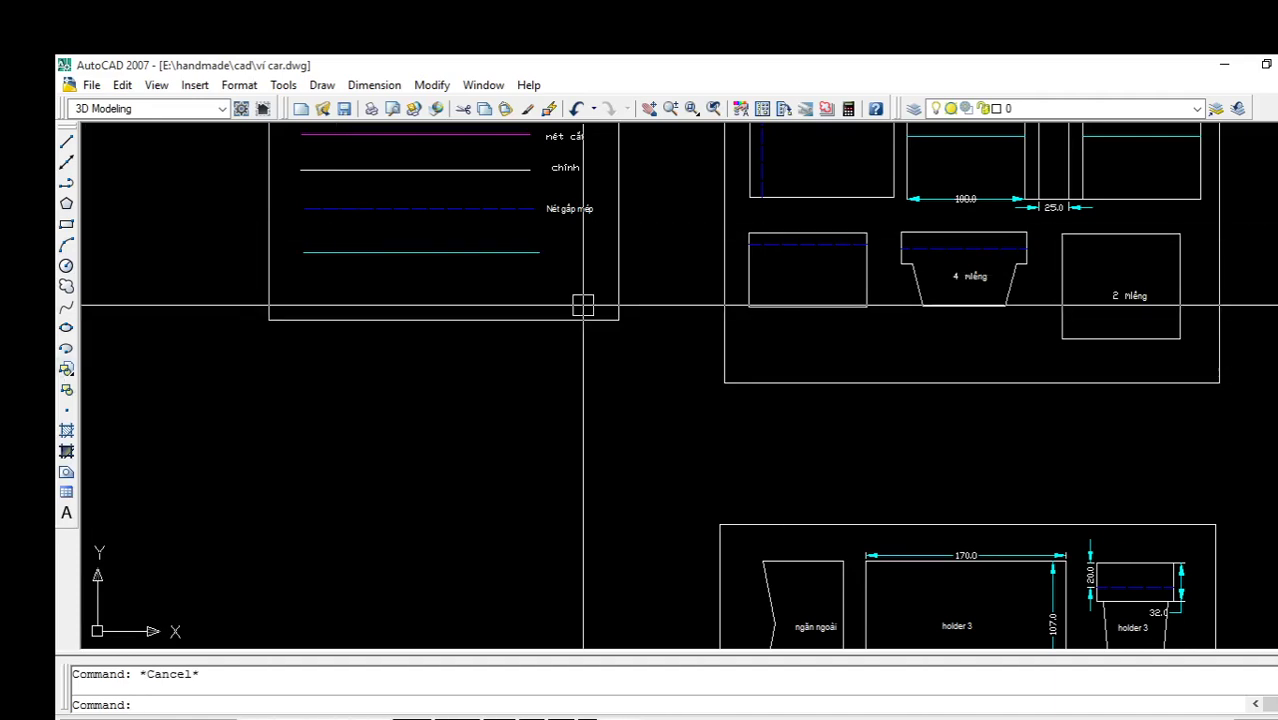
Undo to restore the green zigzag line and select it again
middle_click_drag(582, 302, 582, 385)
key("ctrl+z")
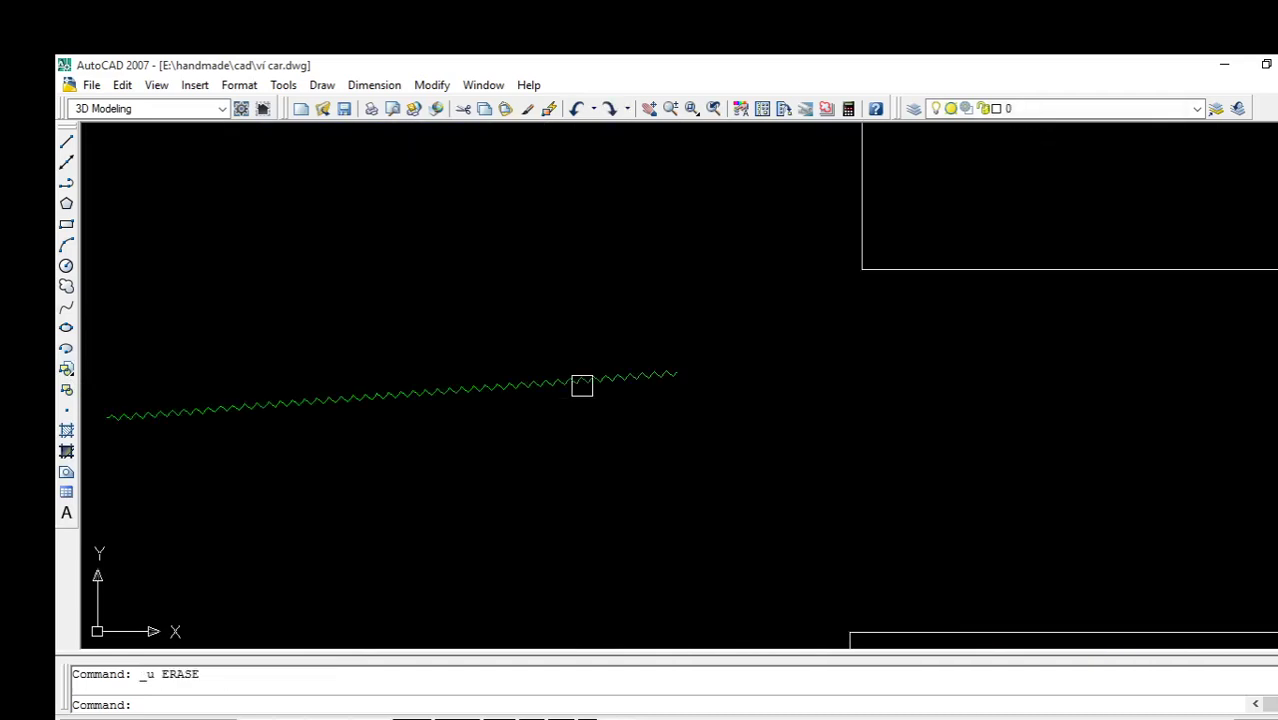
key("ctrl+z")
key("ctrl+z")
scroll(582, 386, "down", 4)
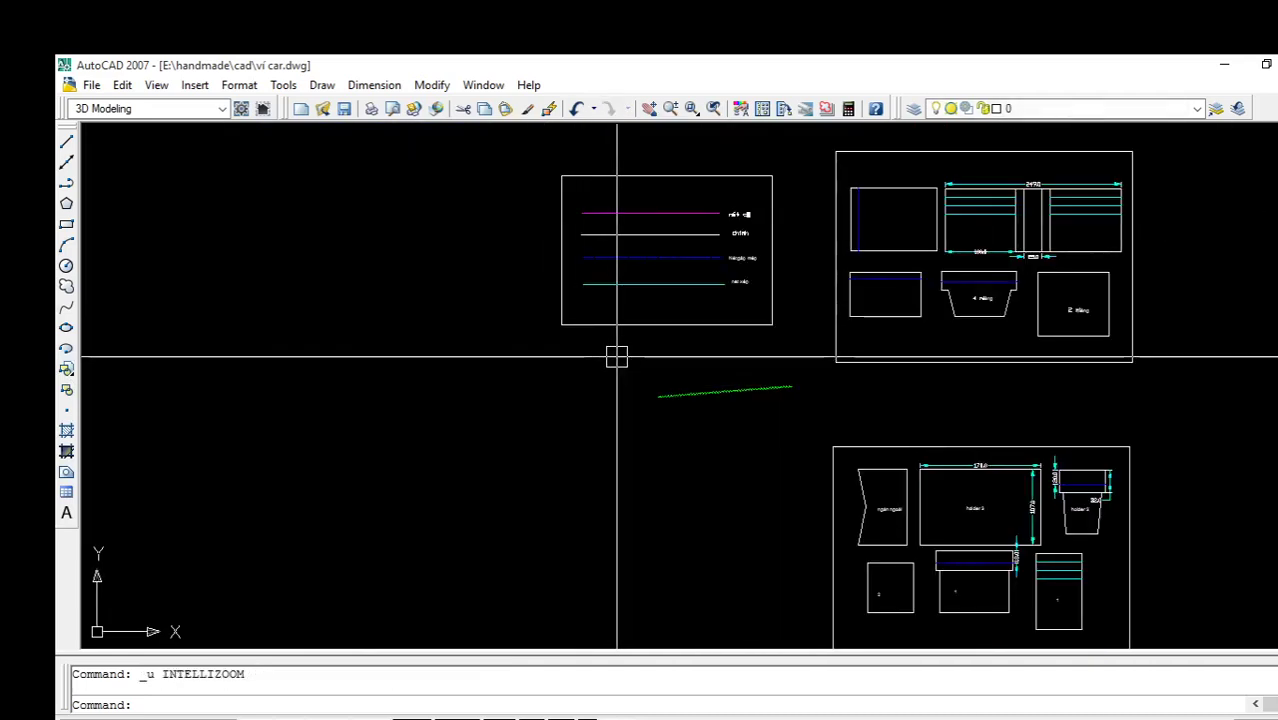
scroll(769, 388, "up", 2)
left_click(769, 391)
Bring the lower part of the legend box into view, abandoning an unfinished line
key("Escape")
scroll(664, 264, "up", 5)
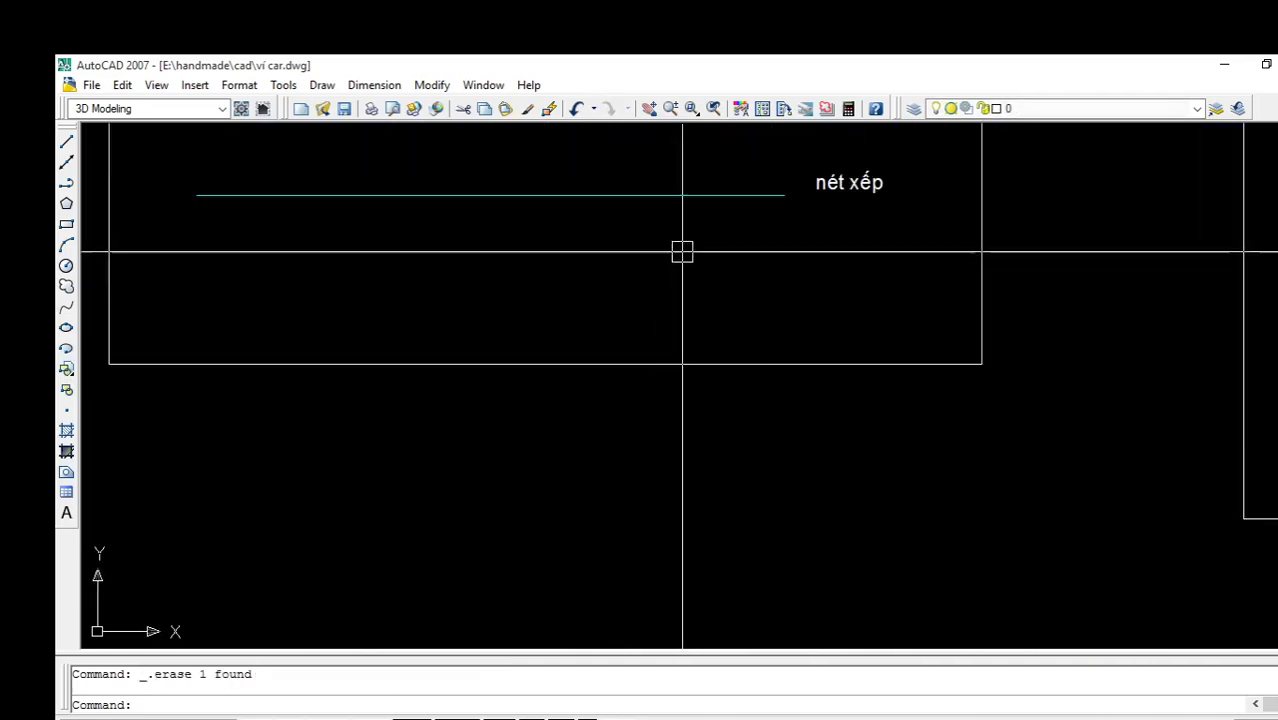
middle_click_drag(680, 239, 711, 352)
type("l")
key("Return")
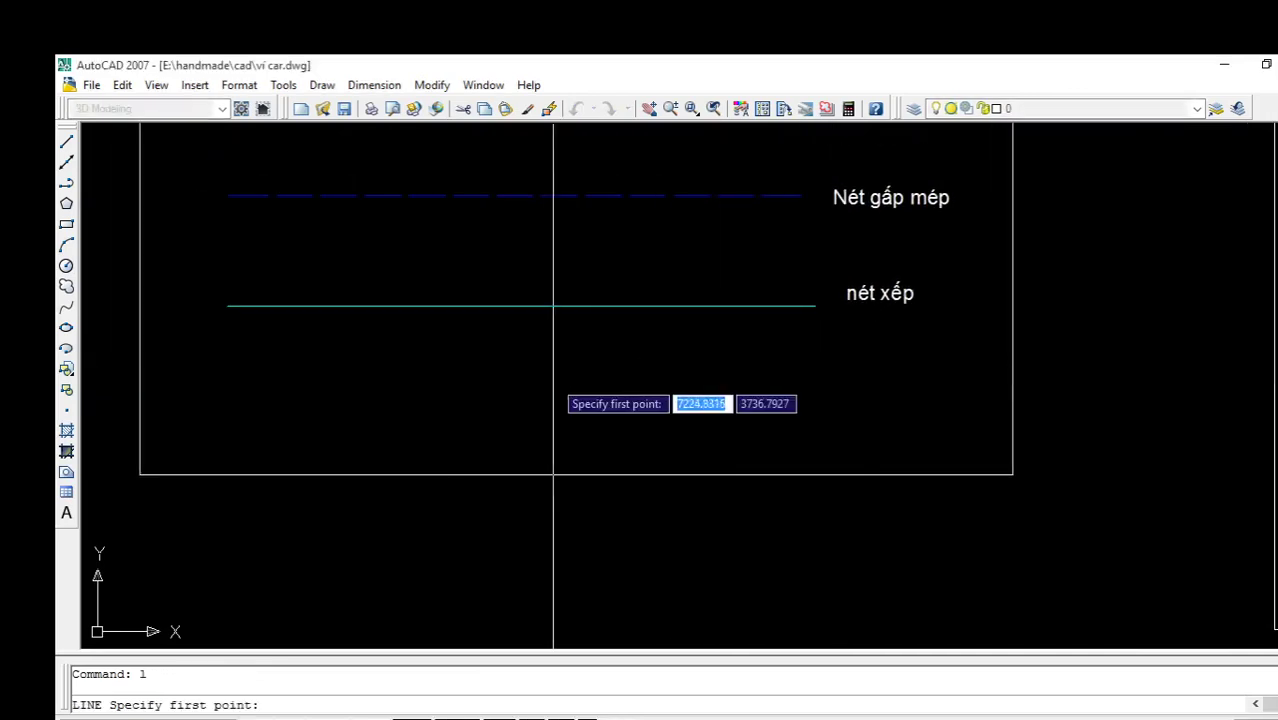
left_click(229, 396)
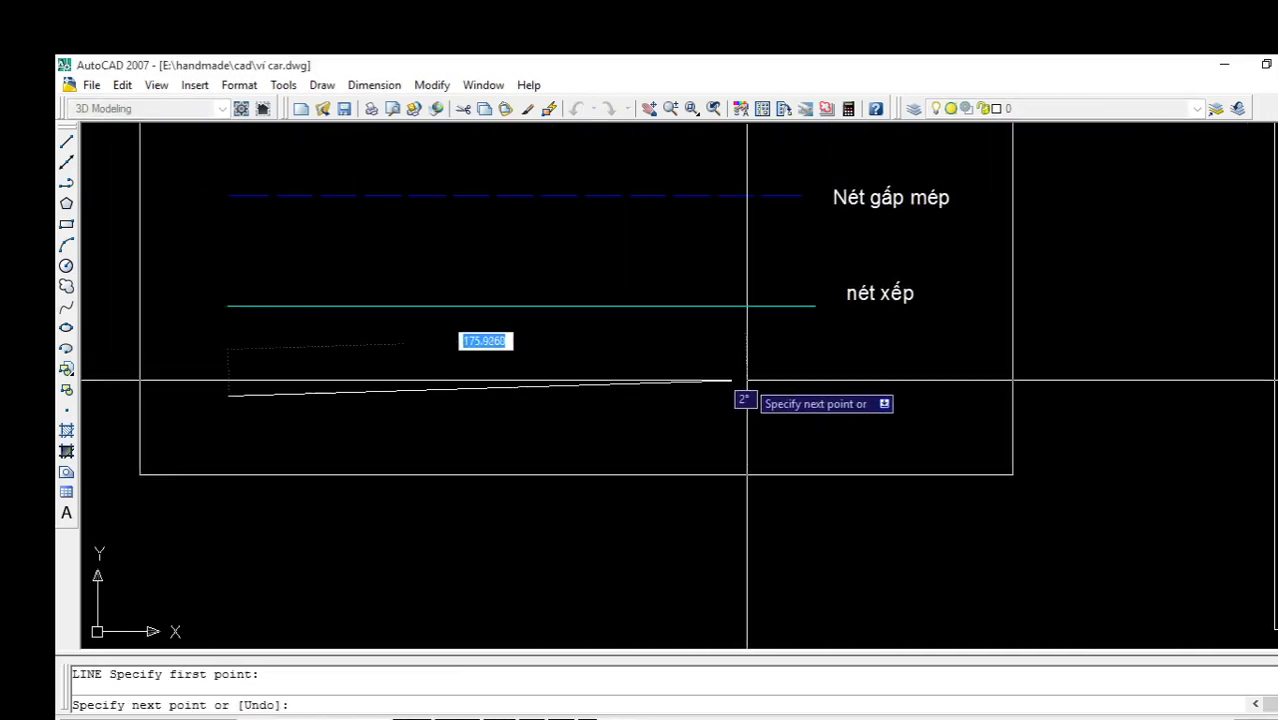
key("Escape")
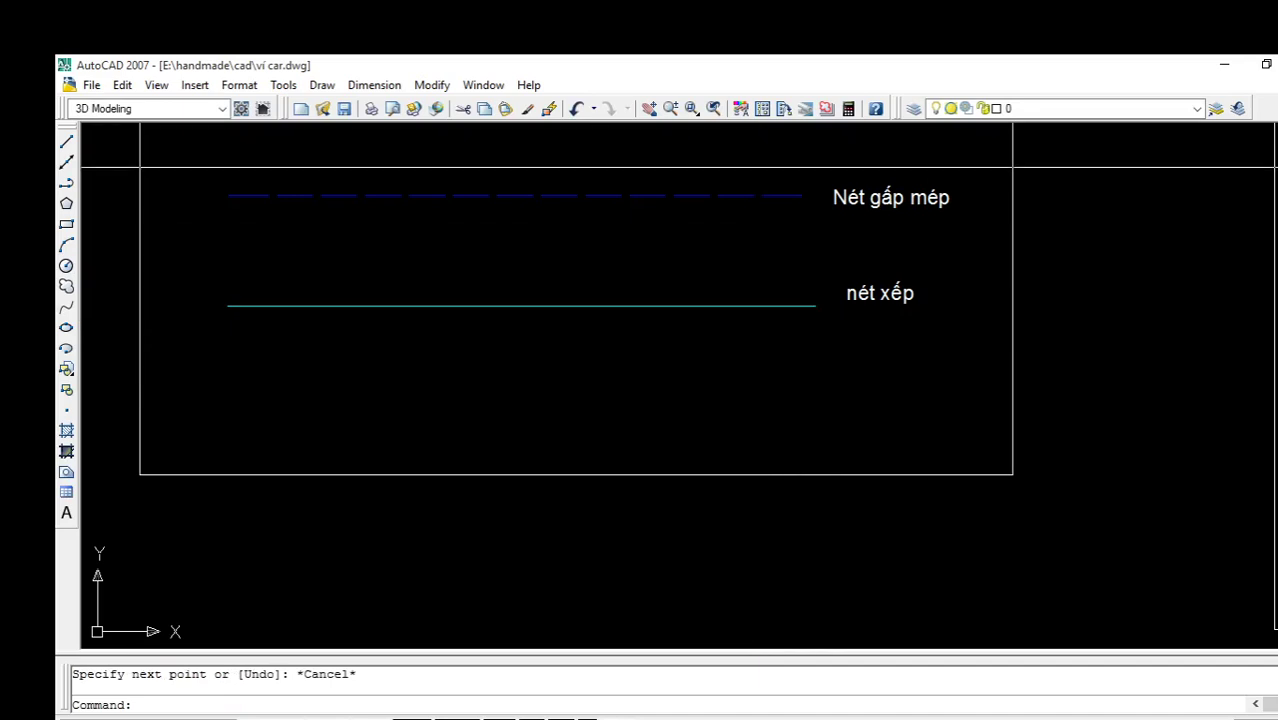
Offset the nét xếp line 15 units downward
type("o")
key("Return")
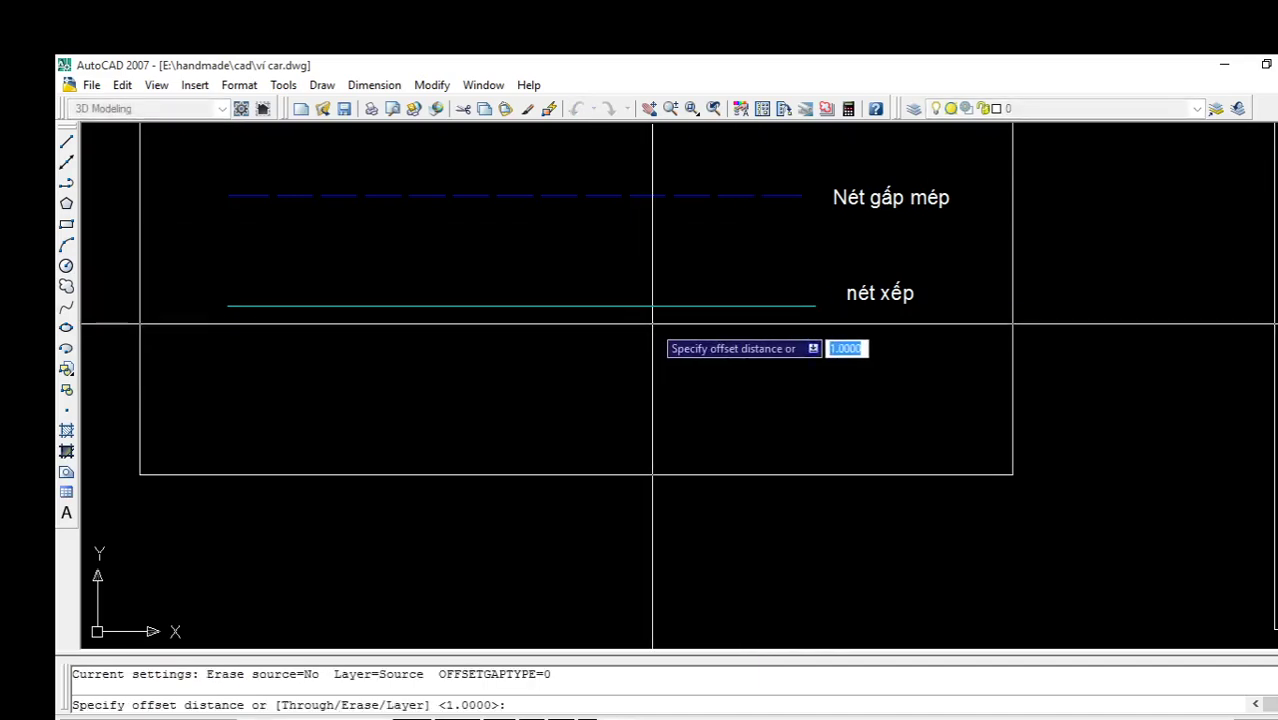
type("15")
key("Return")
left_click(658, 305)
left_click(656, 336)
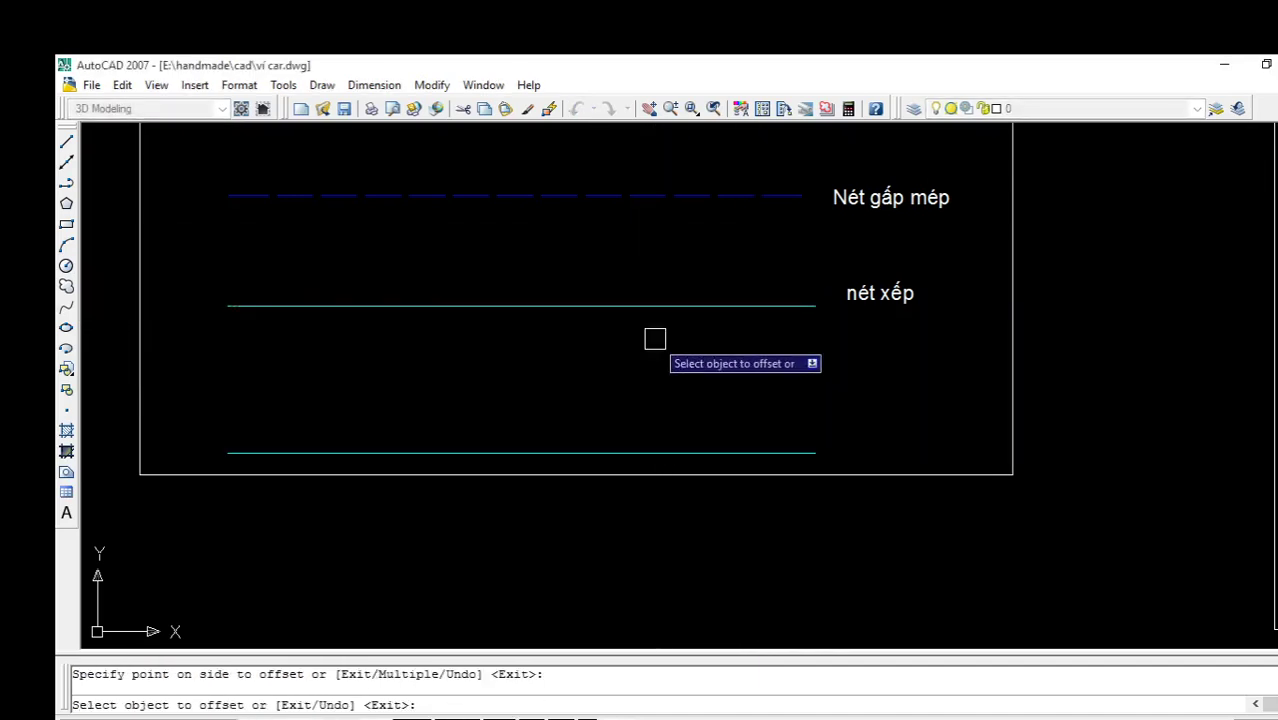
key("Escape")
Move the new offset line onto layer abc
left_click(568, 453)
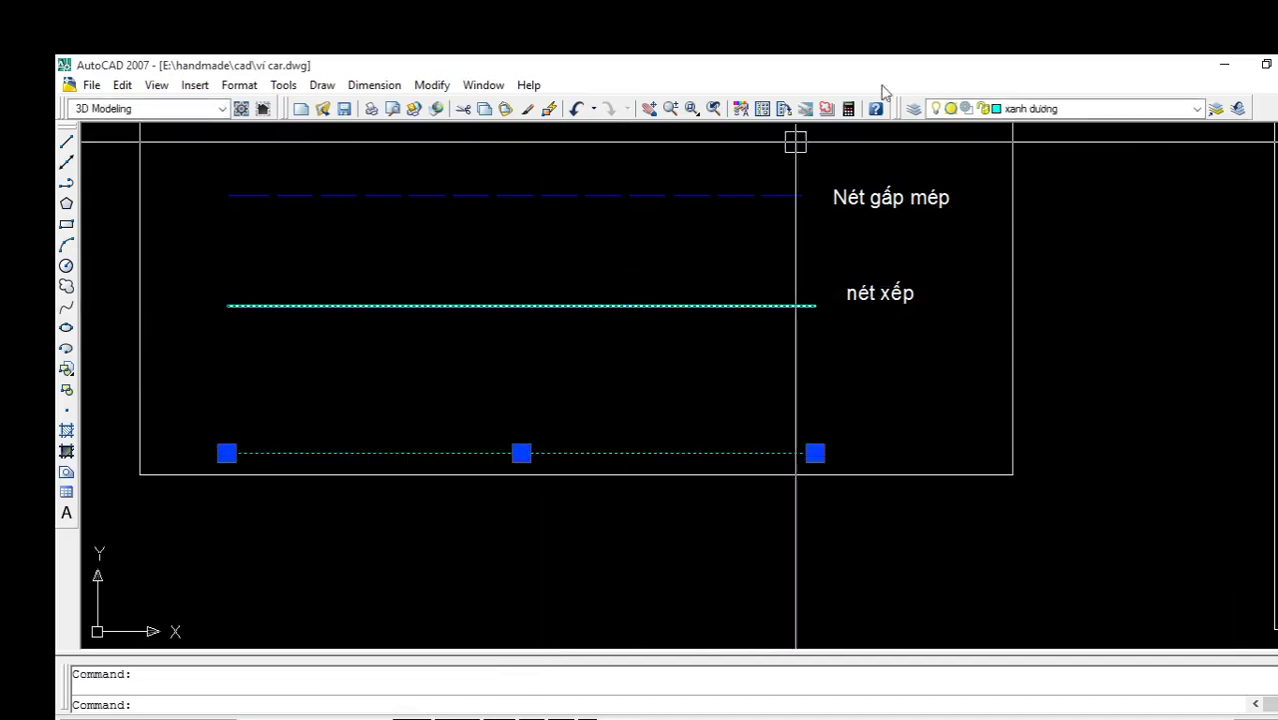
left_click(1052, 108)
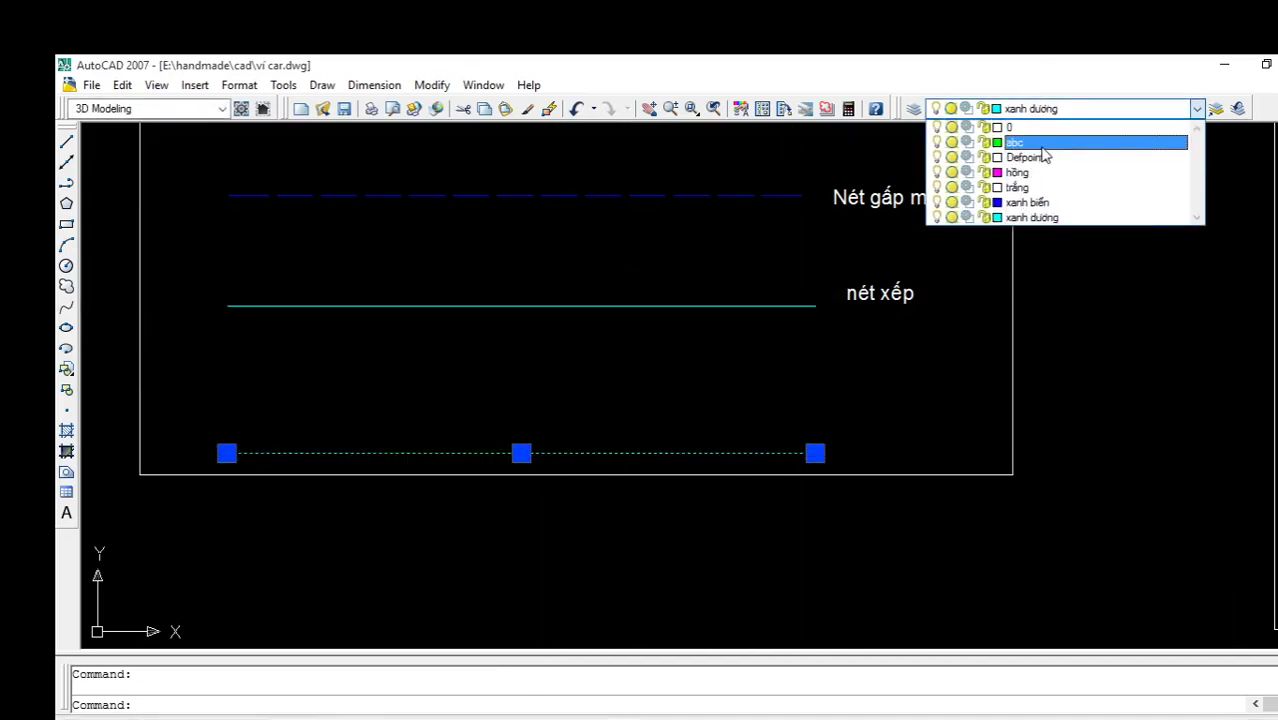
left_click(1040, 139)
key("Escape")
Set the new green line's linetype scale to 5, then 10, in Properties
double_click(639, 453)
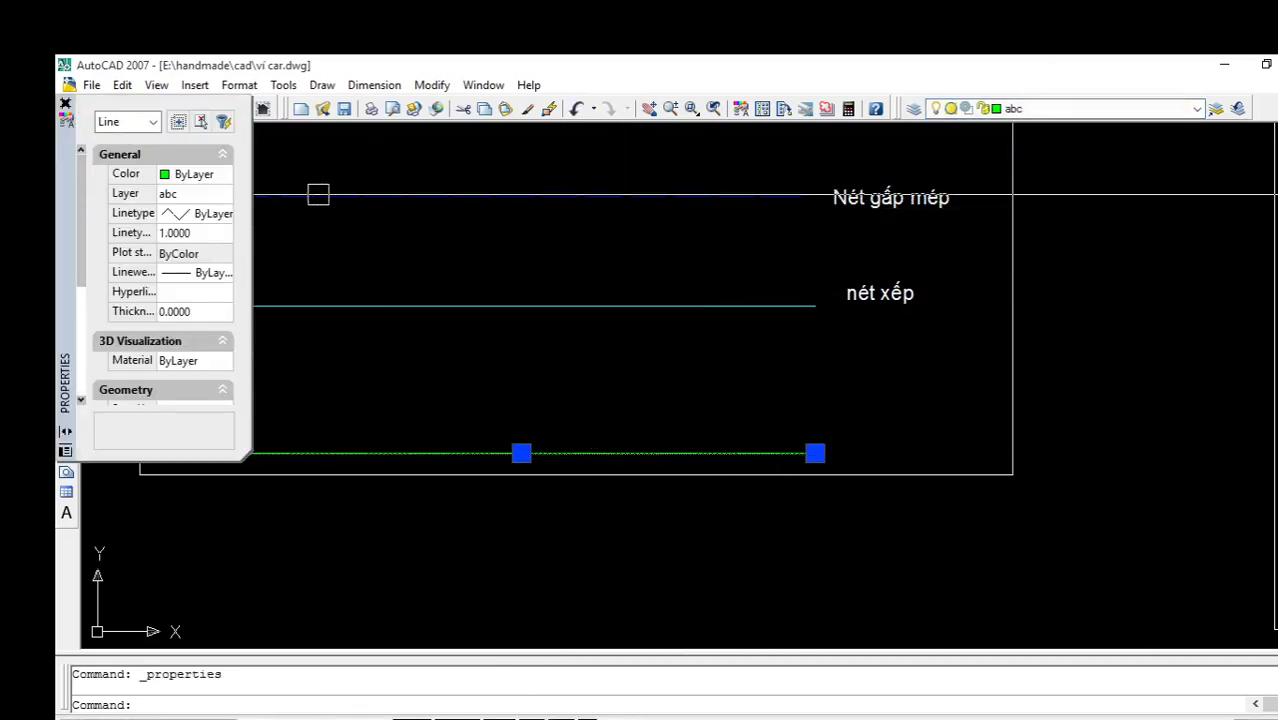
left_click(224, 233)
type("5")
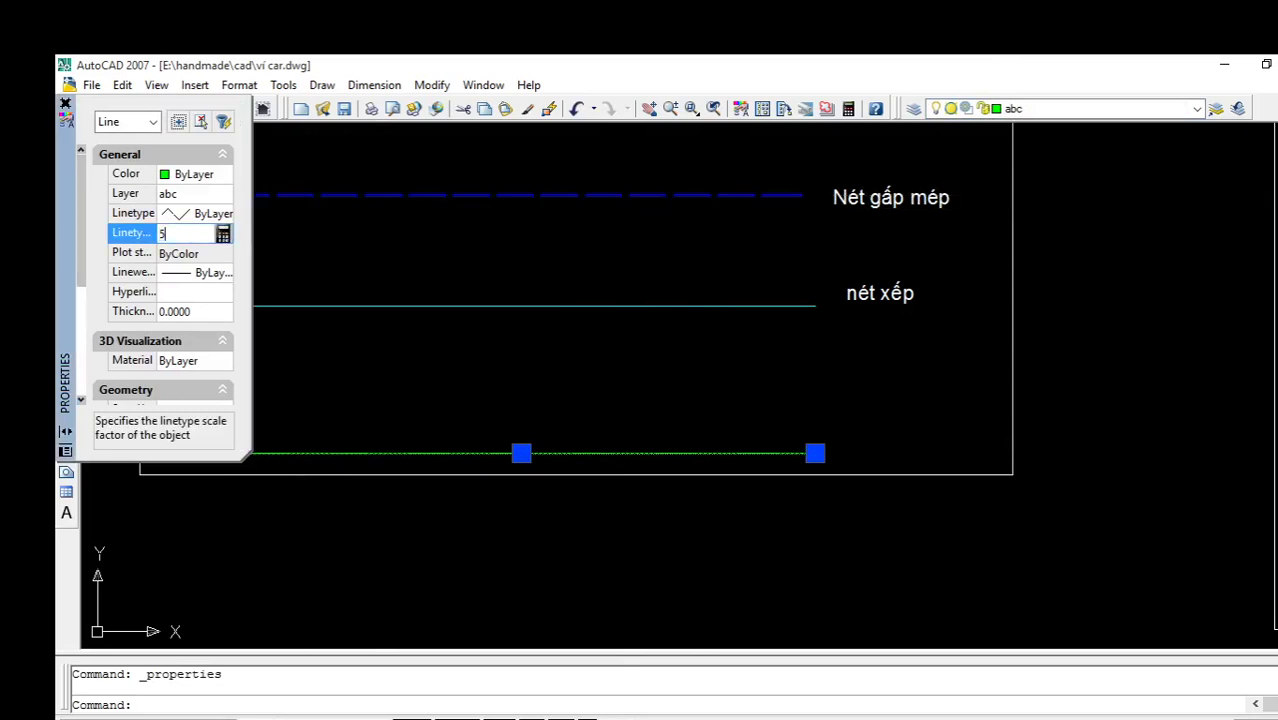
key("Return")
left_click(196, 234)
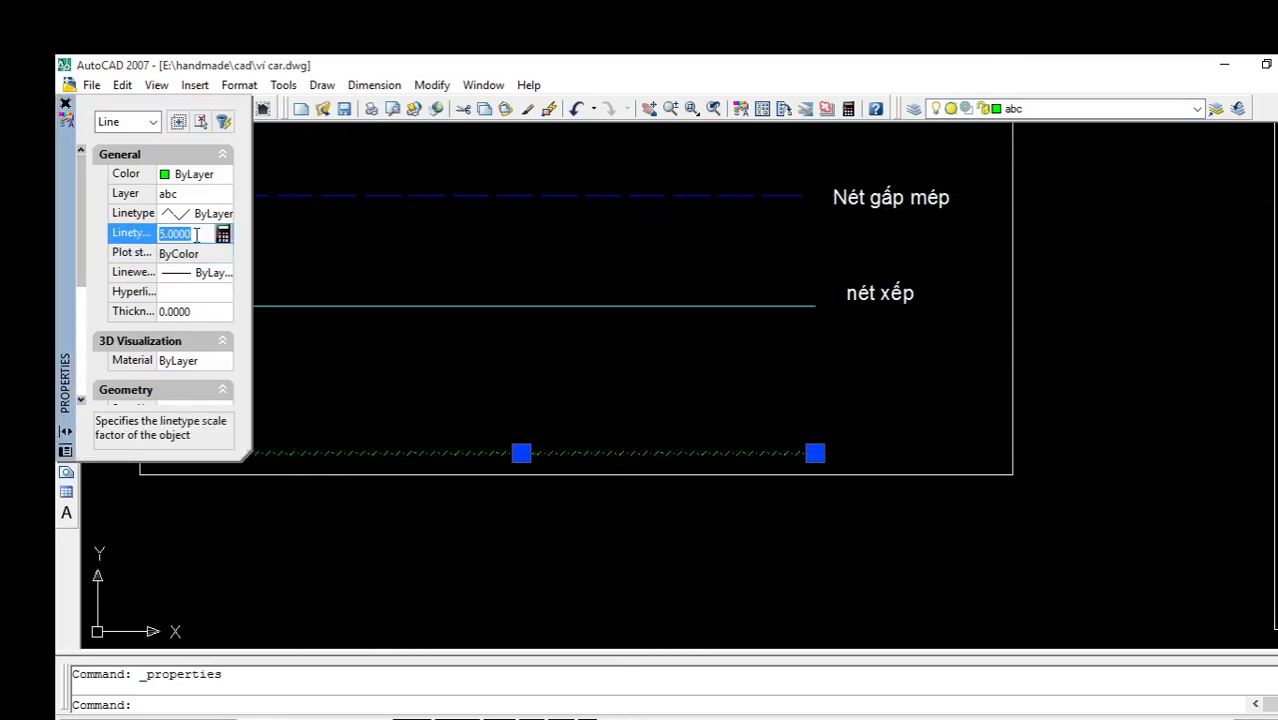
type("10")
key("Return")
key("Escape")
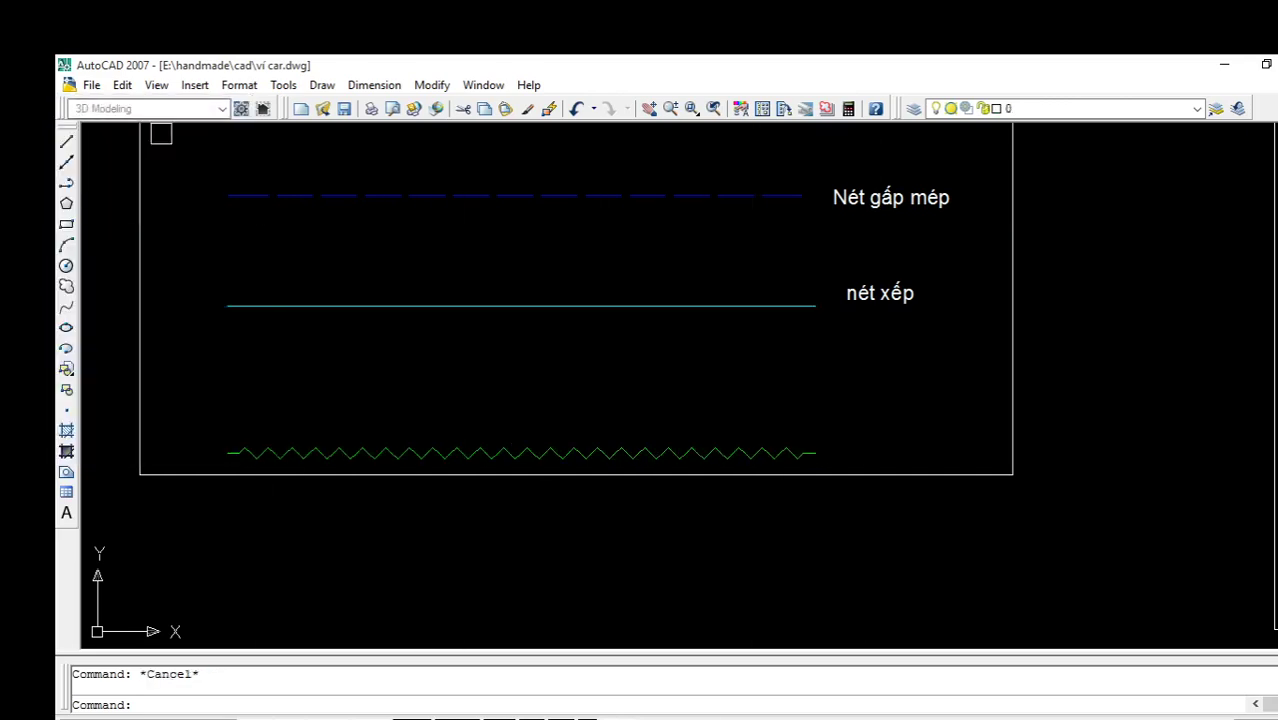
Draw a multiline text box right of the zigzag line using the Arial font
left_click(66, 104)
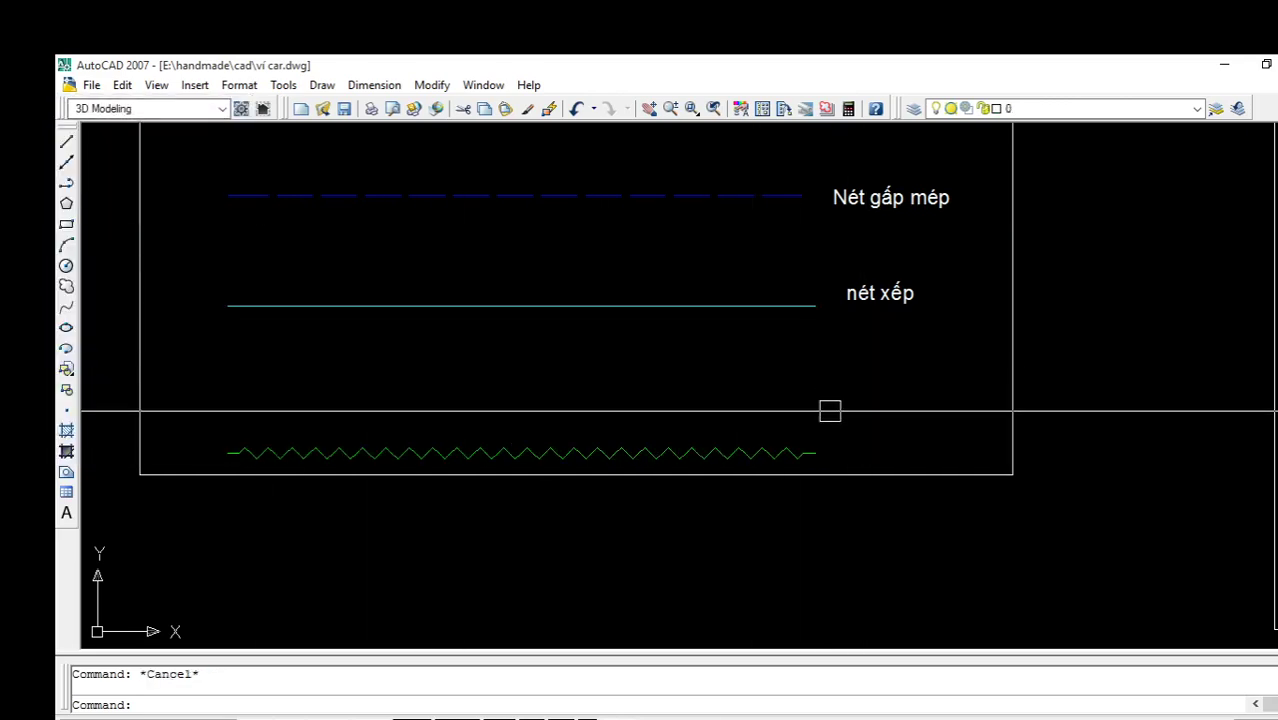
type("t")
key("Return")
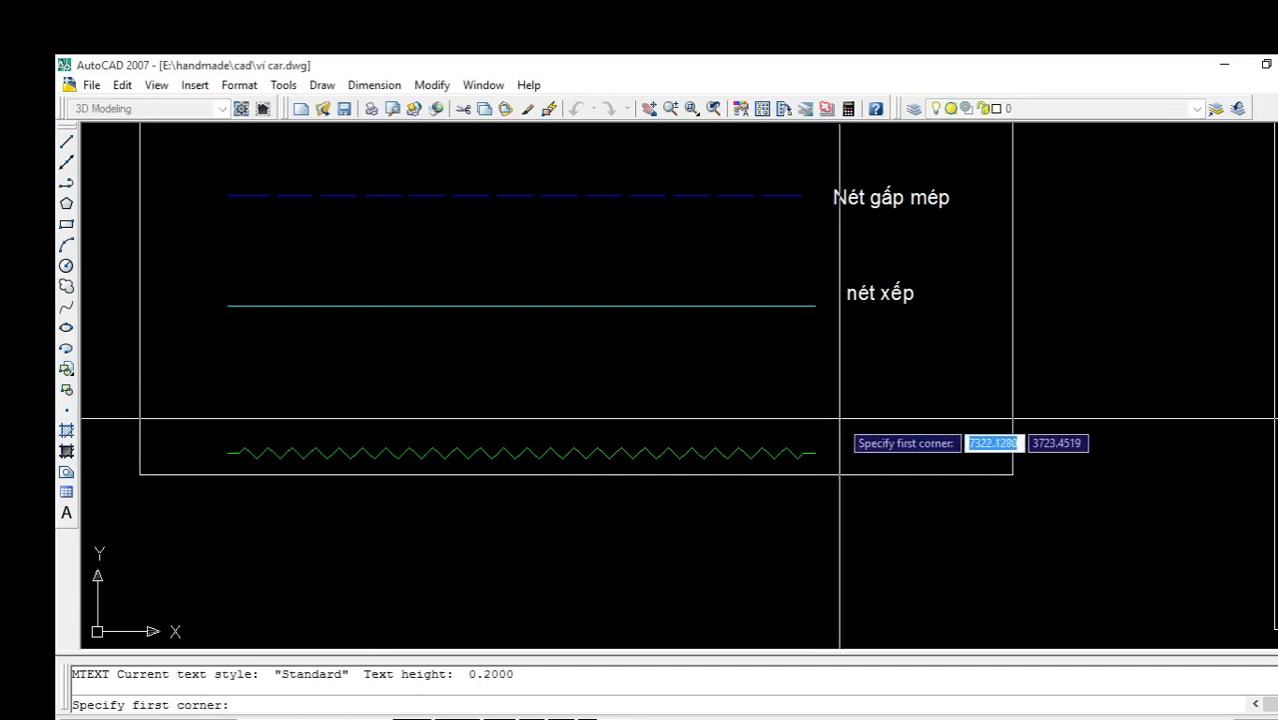
left_click(839, 419)
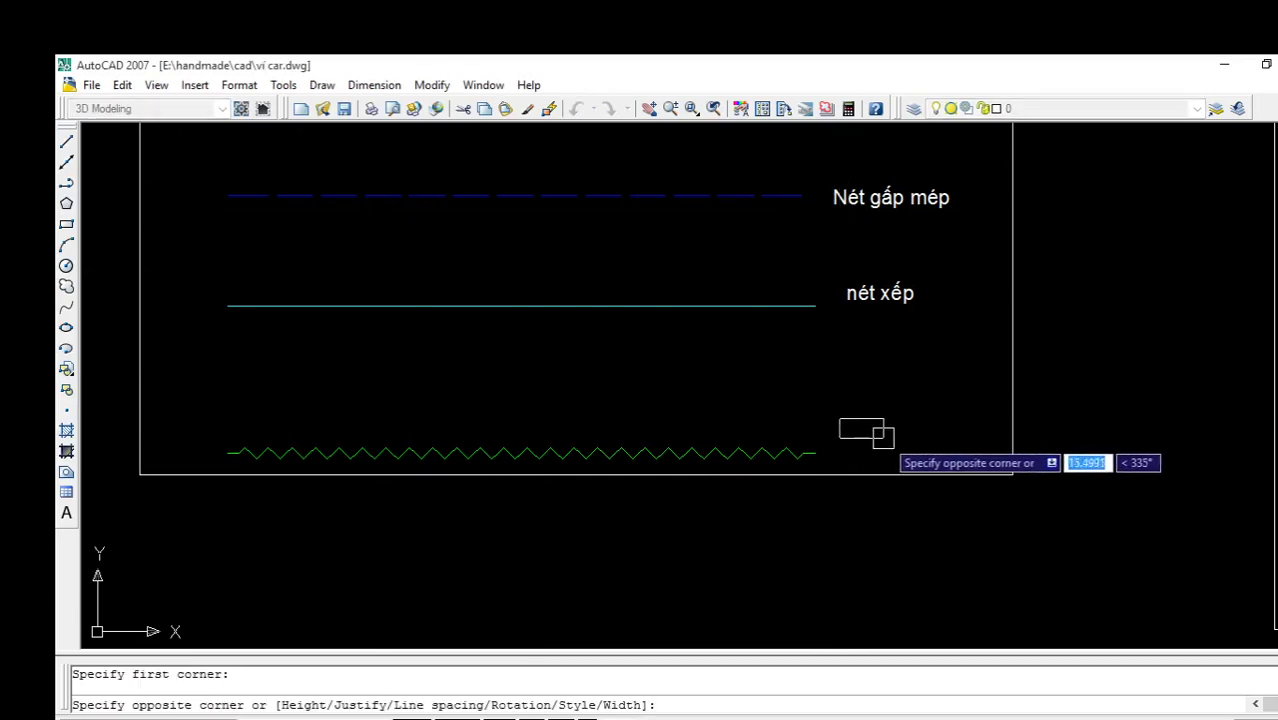
left_click(975, 461)
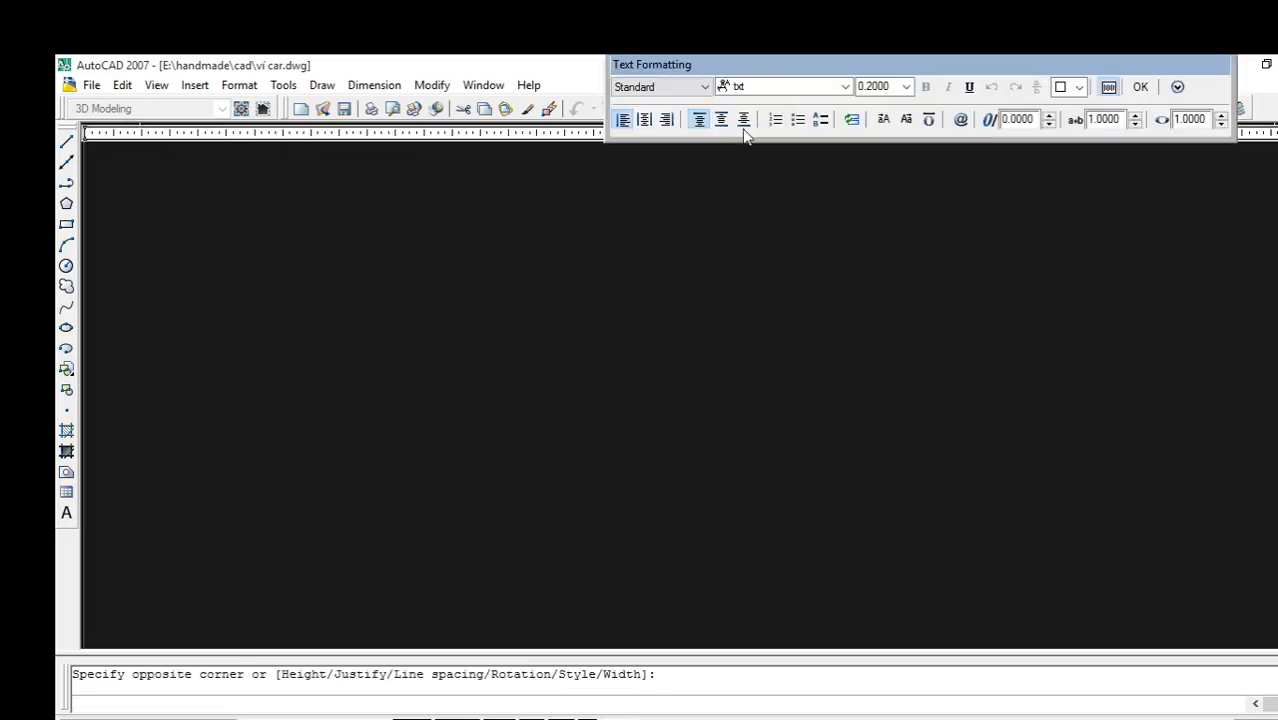
left_click(676, 90)
left_click(676, 90)
left_click(779, 88)
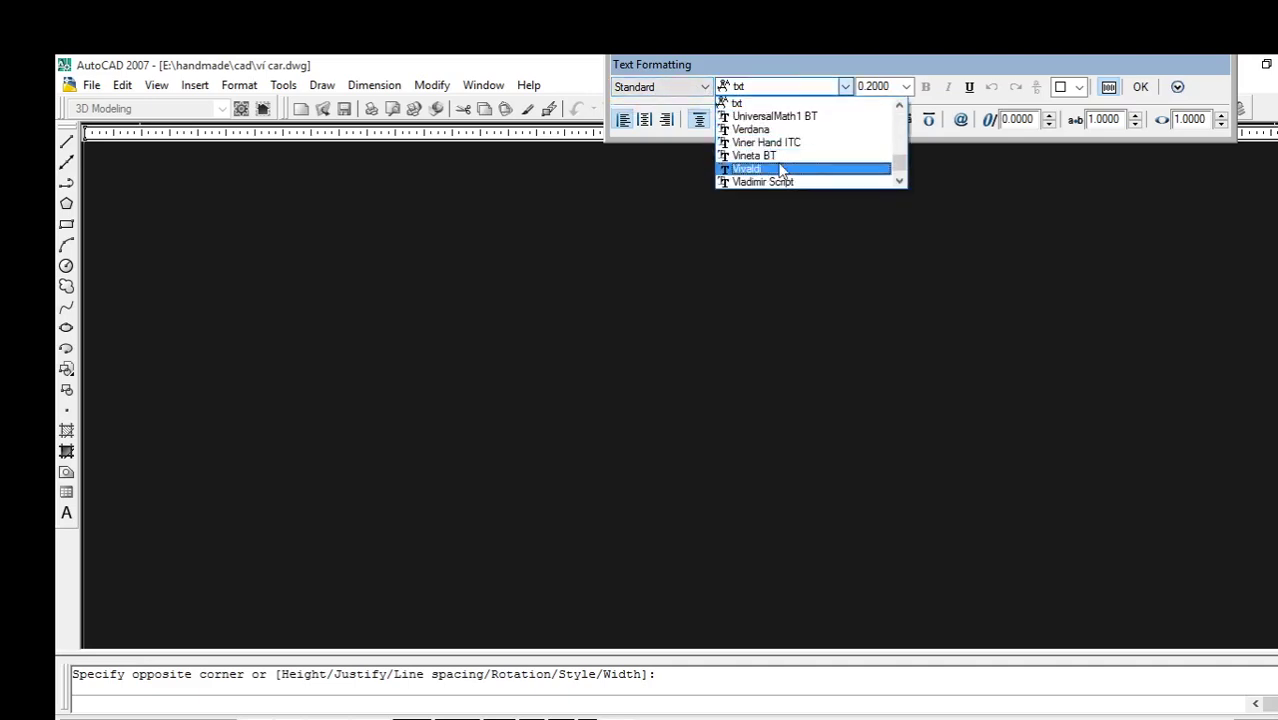
scroll(780, 168, "down", 3)
scroll(782, 172, "down", 1)
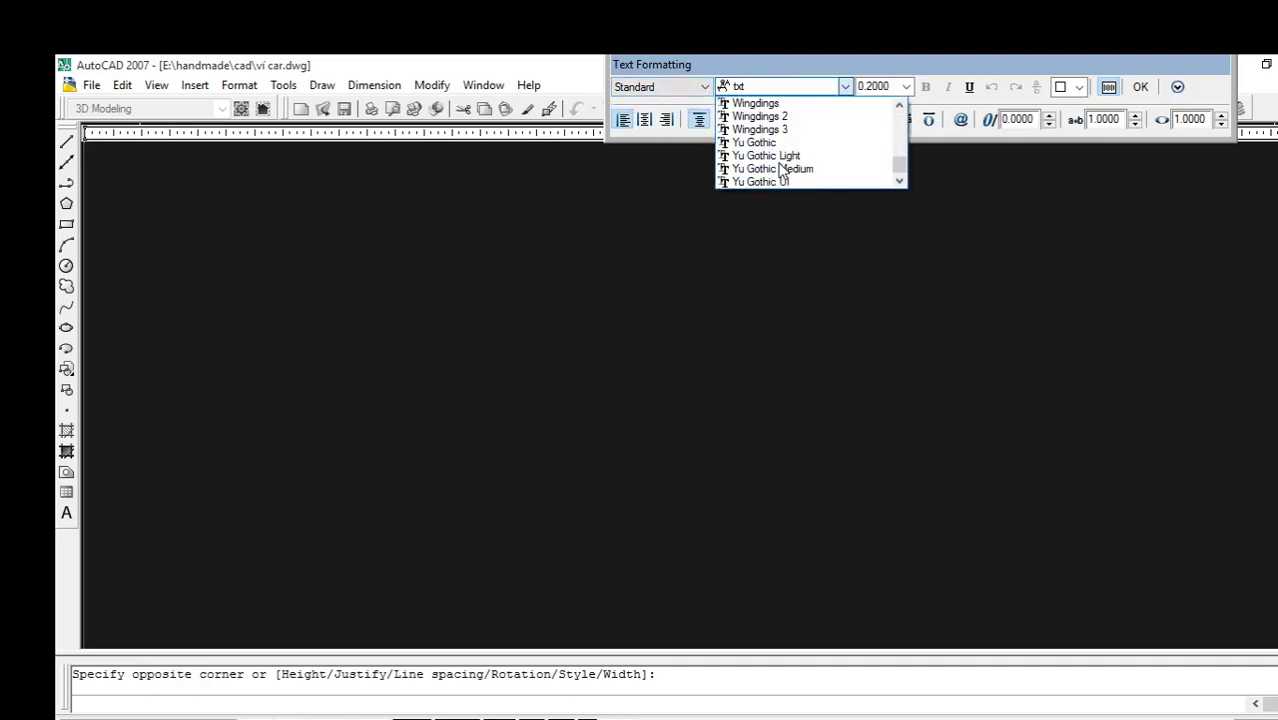
key("Home")
scroll(779, 168, "down", 2)
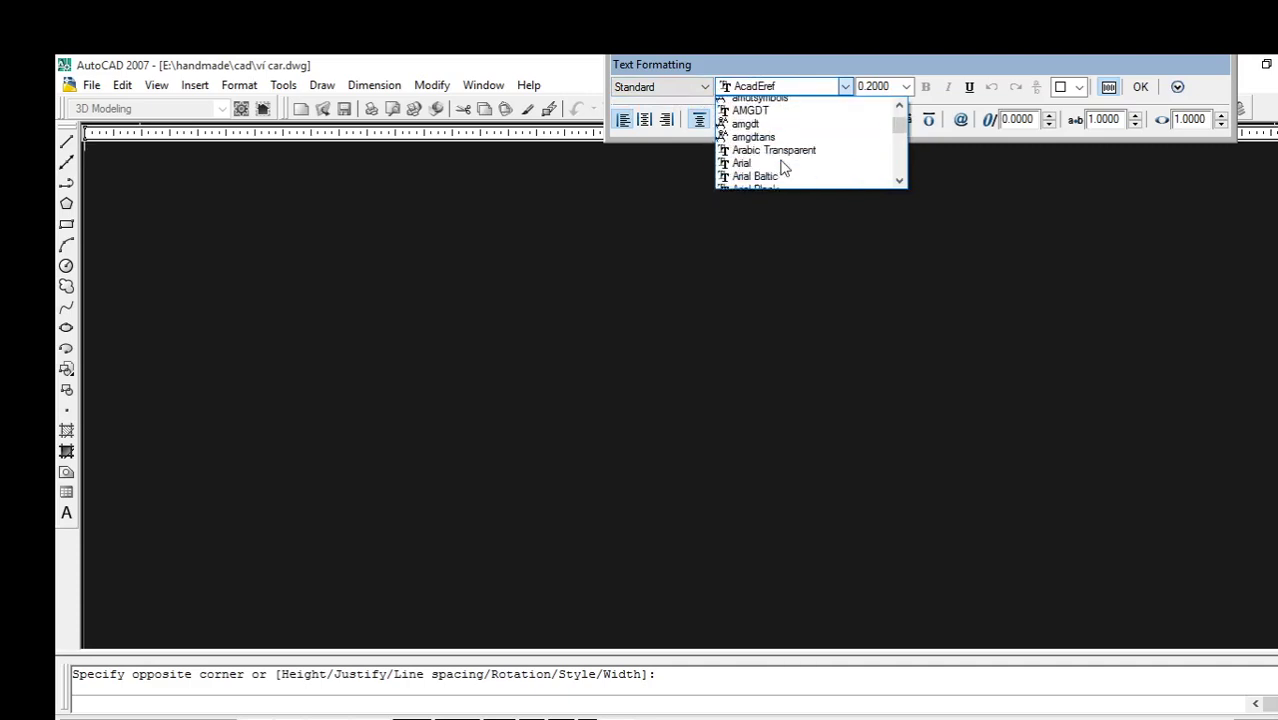
scroll(780, 160, "down", 1)
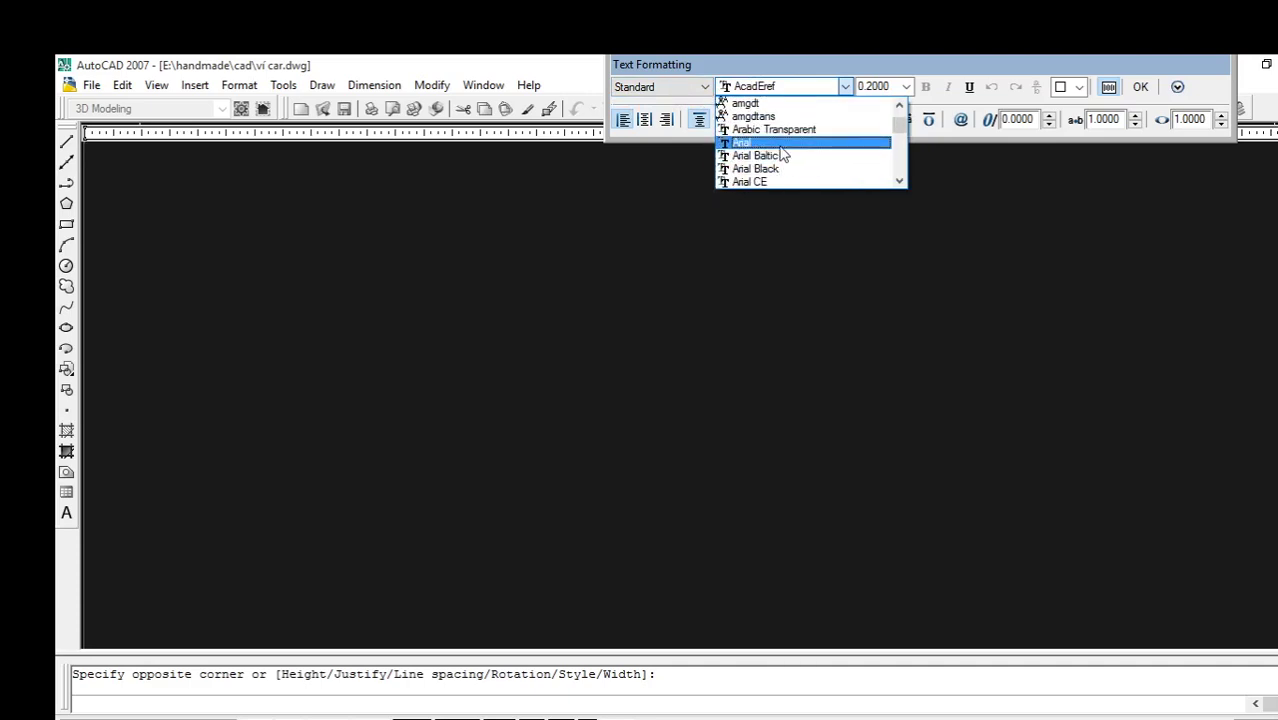
left_click(779, 146)
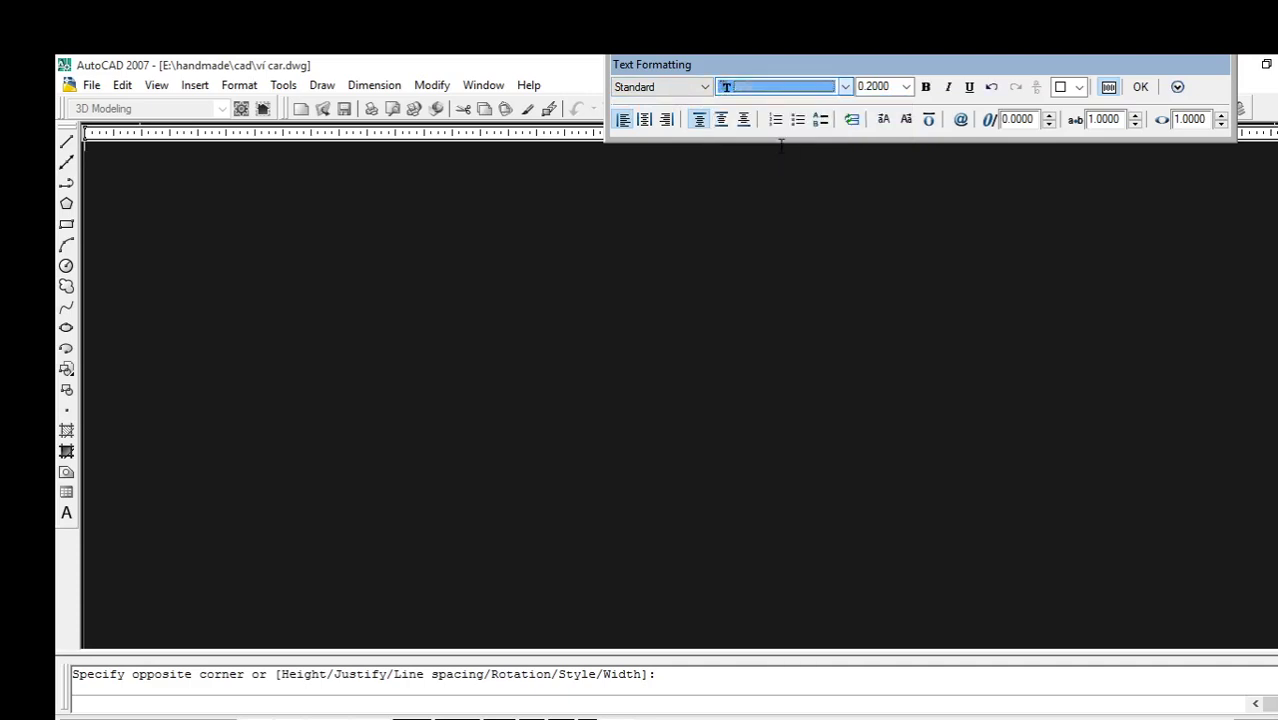
Set text height to 5 and enter the label 'zig zag'
double_click(884, 87)
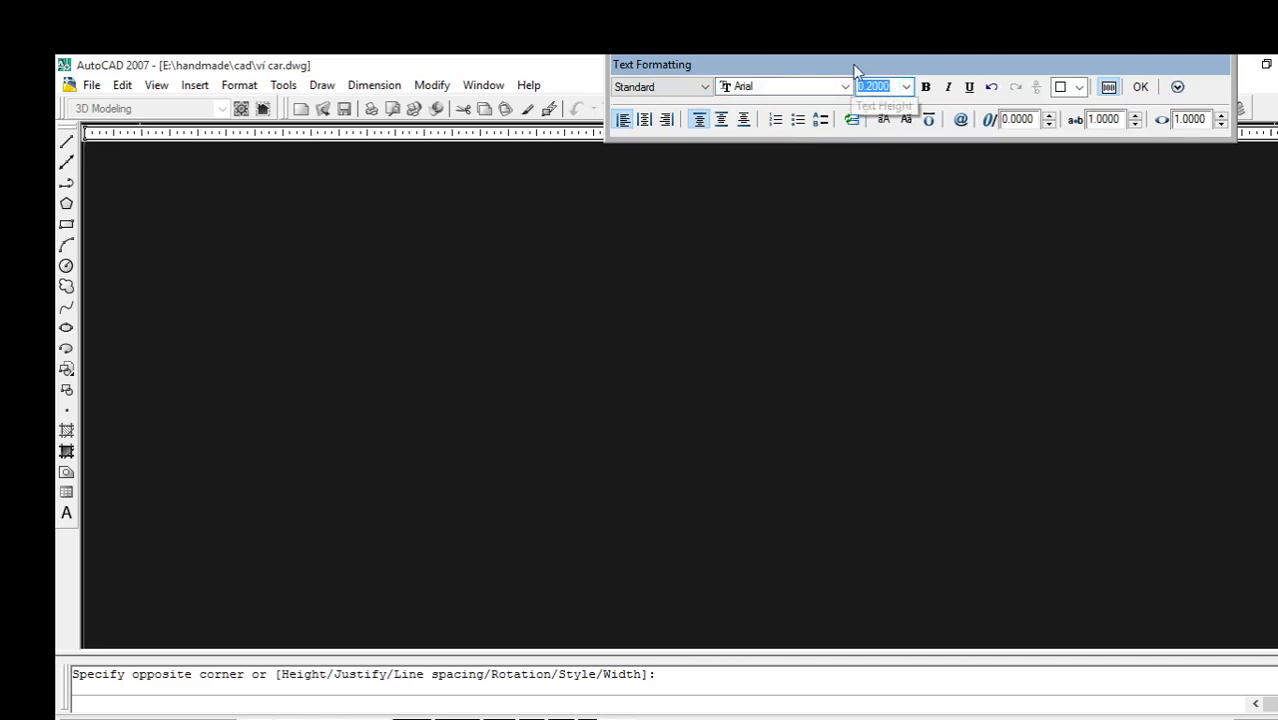
key("BackSpace")
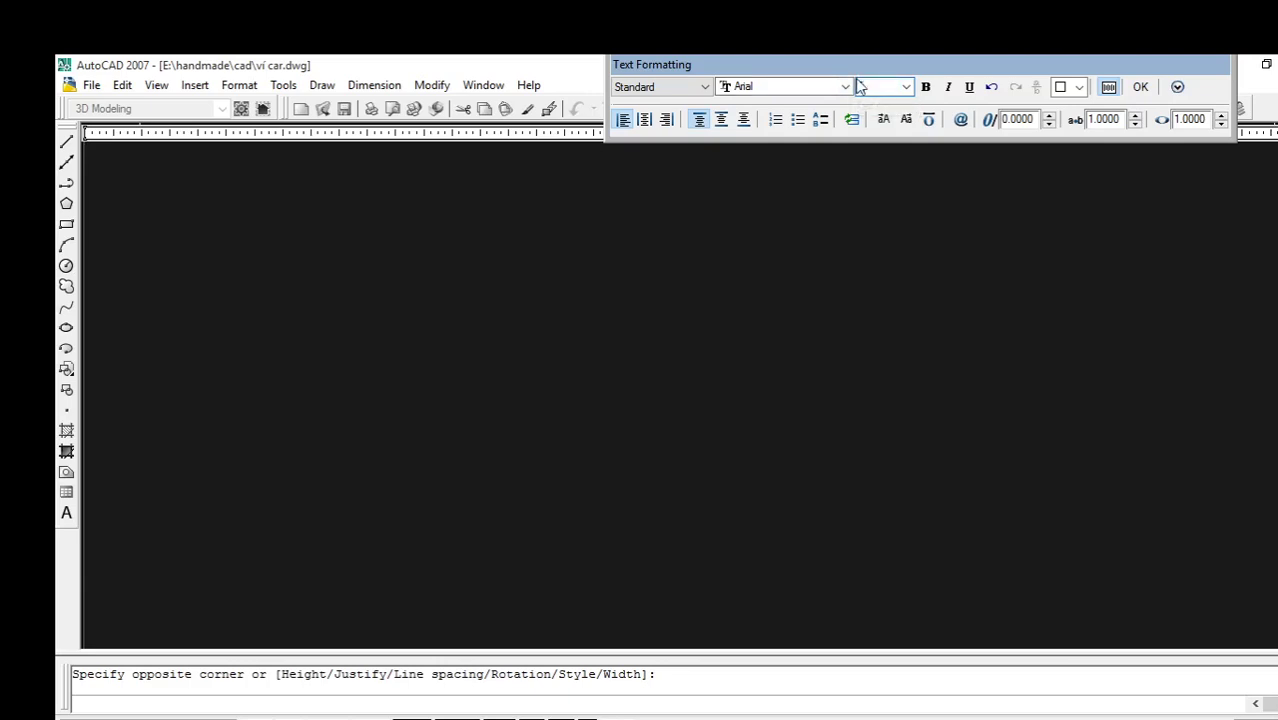
type("5")
key("Return")
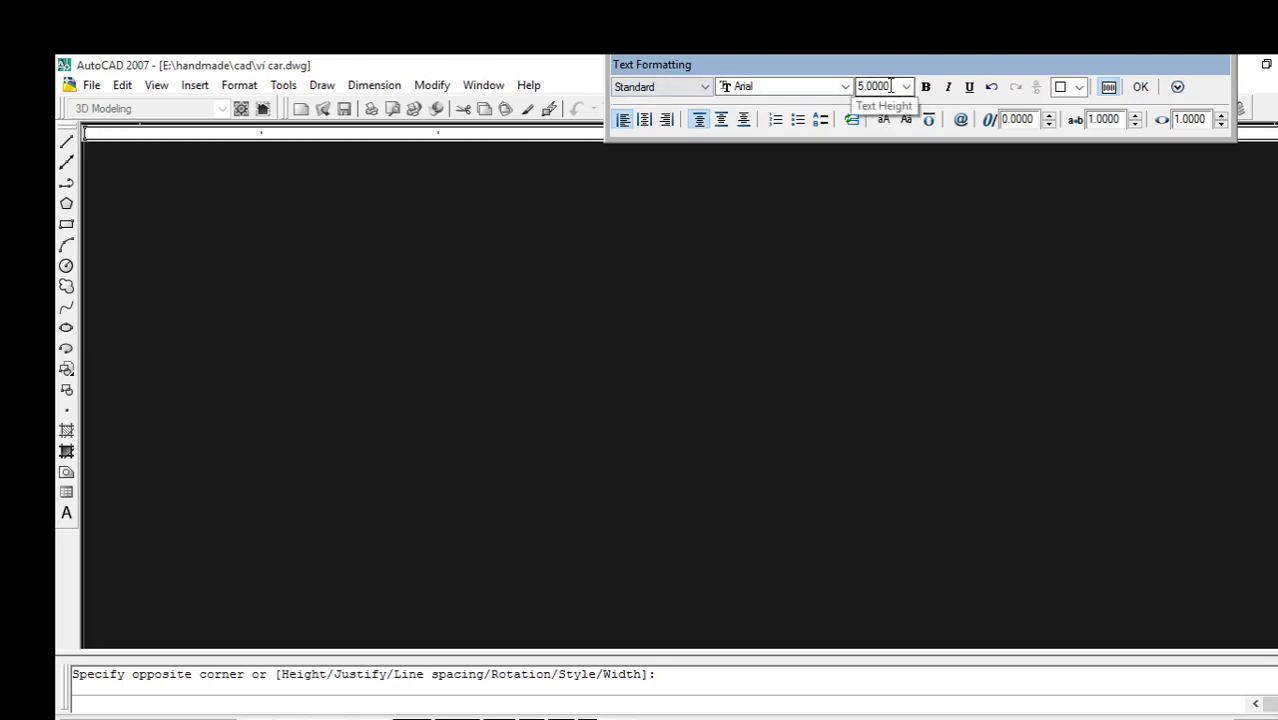
type("zig ")
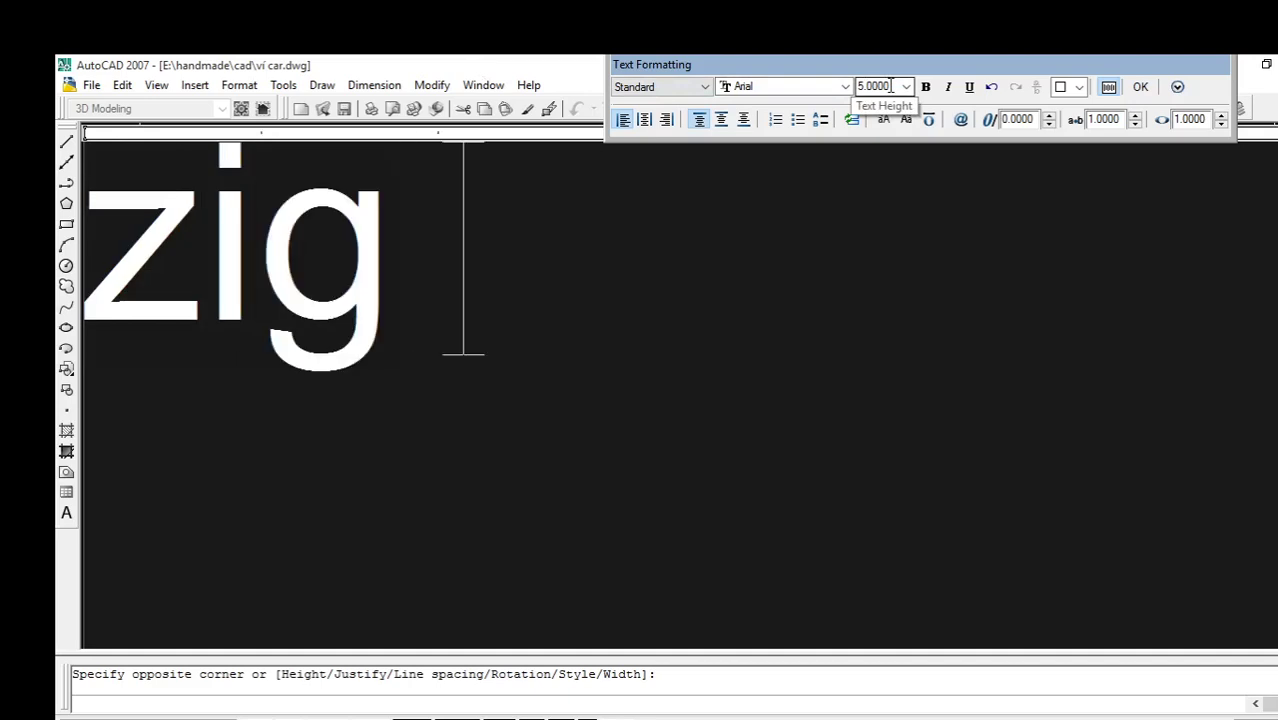
type("zag")
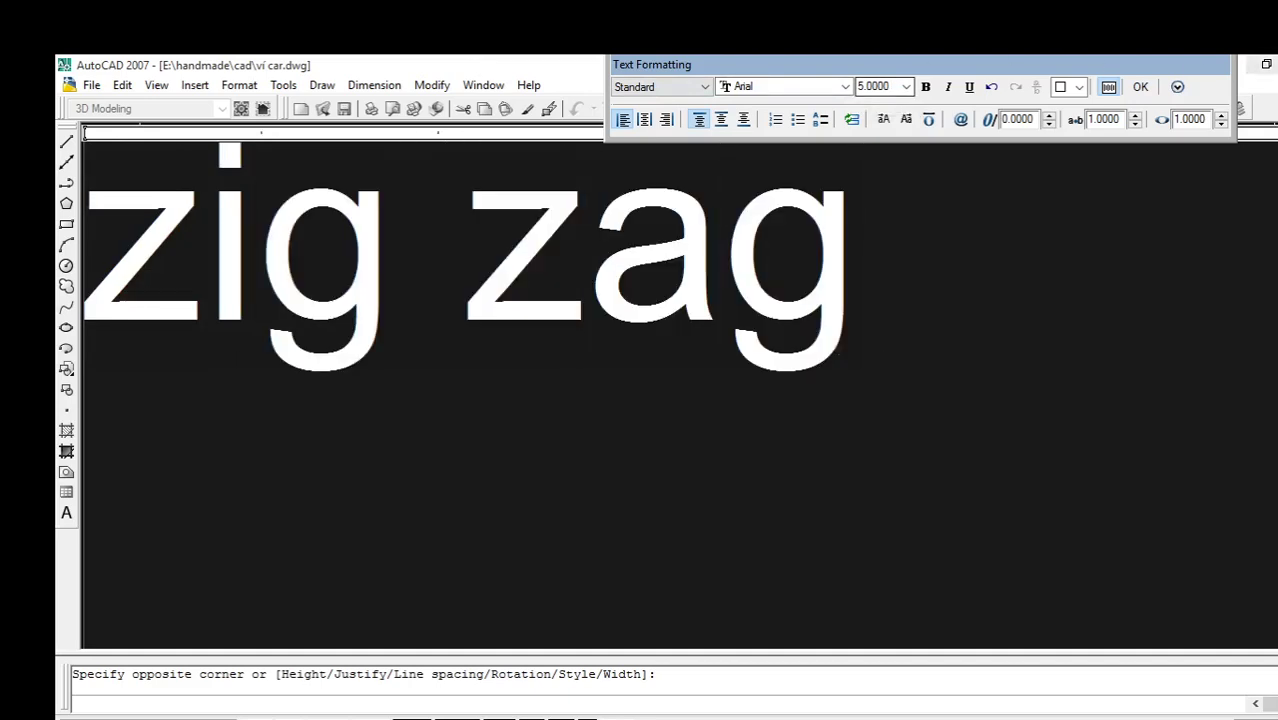
left_click(1140, 87)
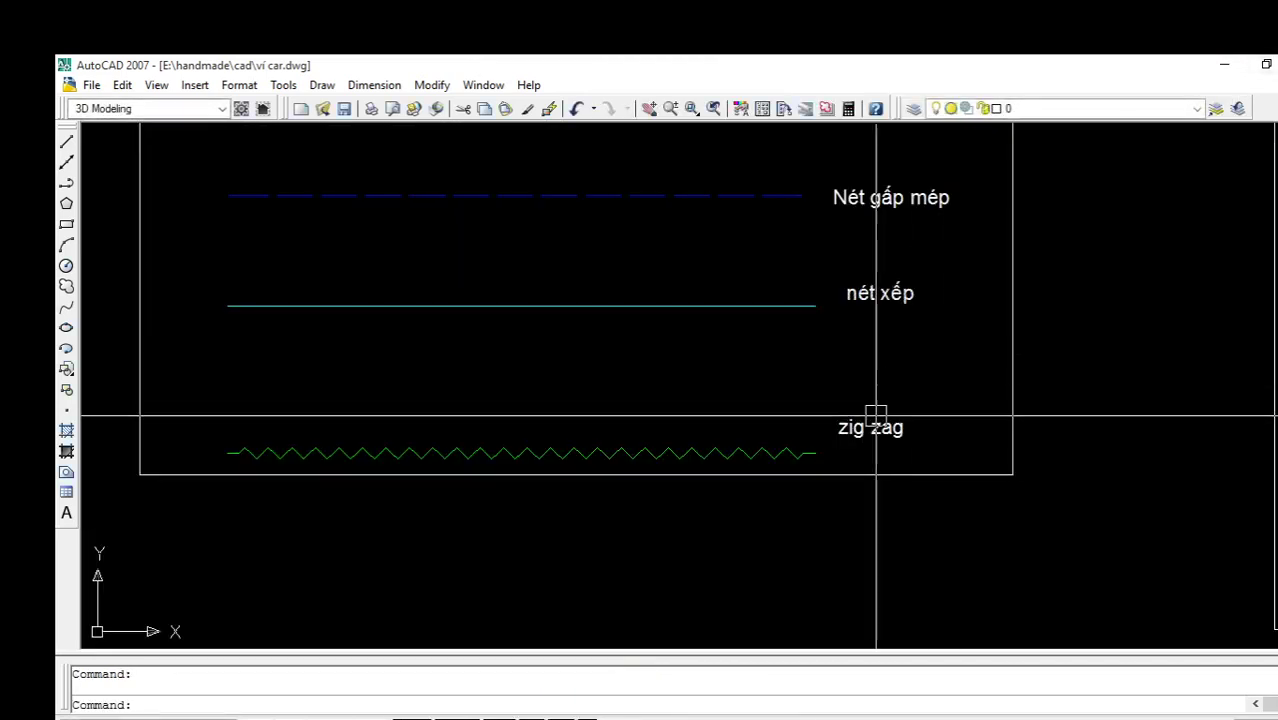
Select and briefly edit the zig zag label, then deselect it
left_click(884, 424)
scroll(926, 428, "up", 2)
scroll(870, 428, "up", 2)
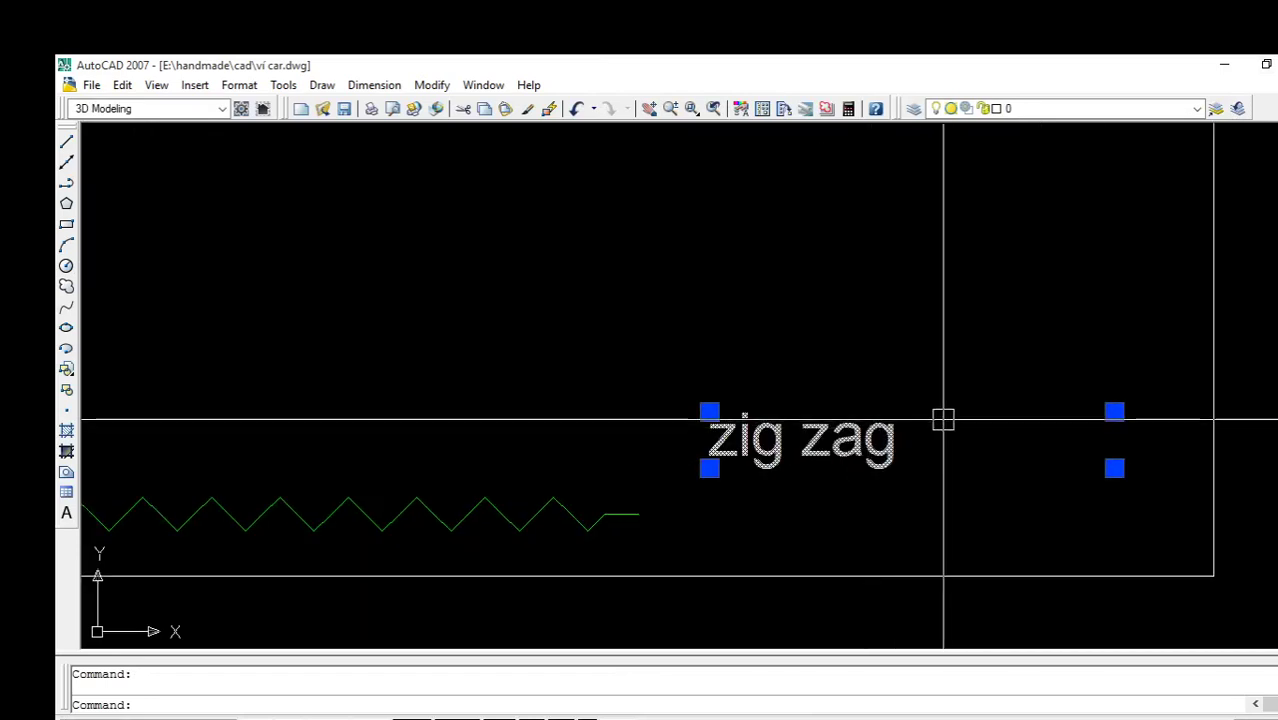
key("Escape")
double_click(819, 440)
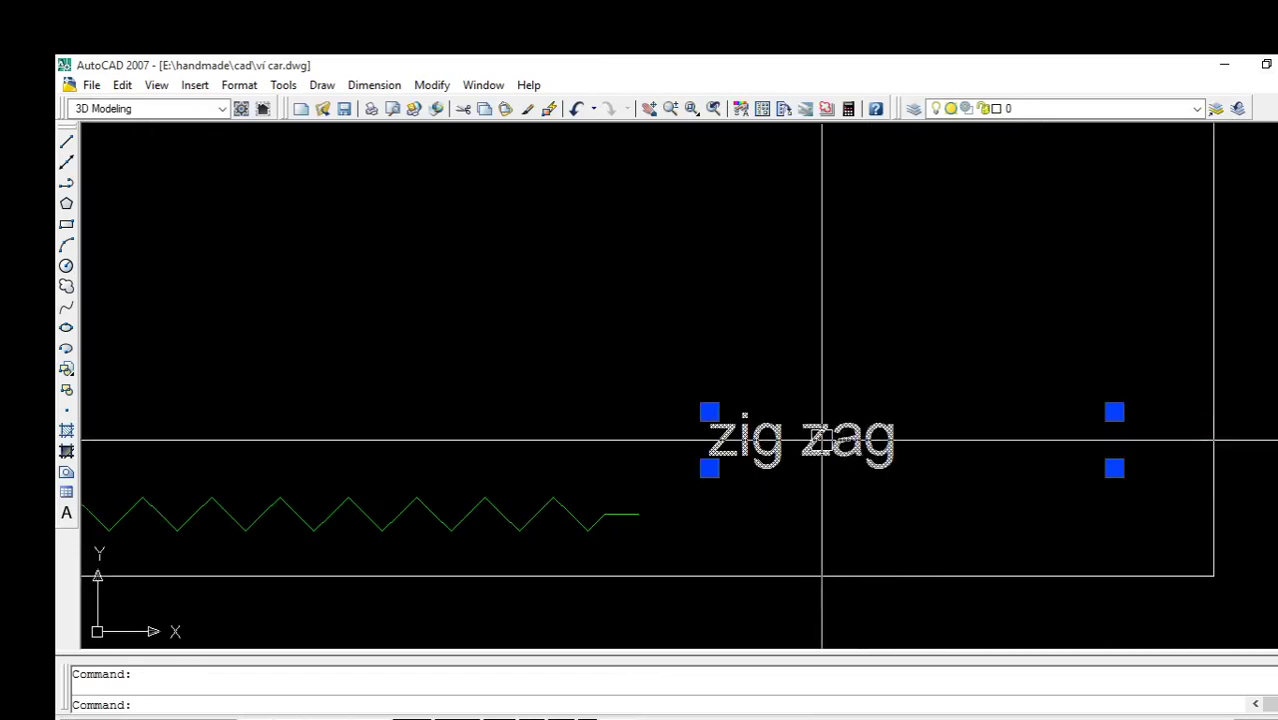
left_click(885, 441)
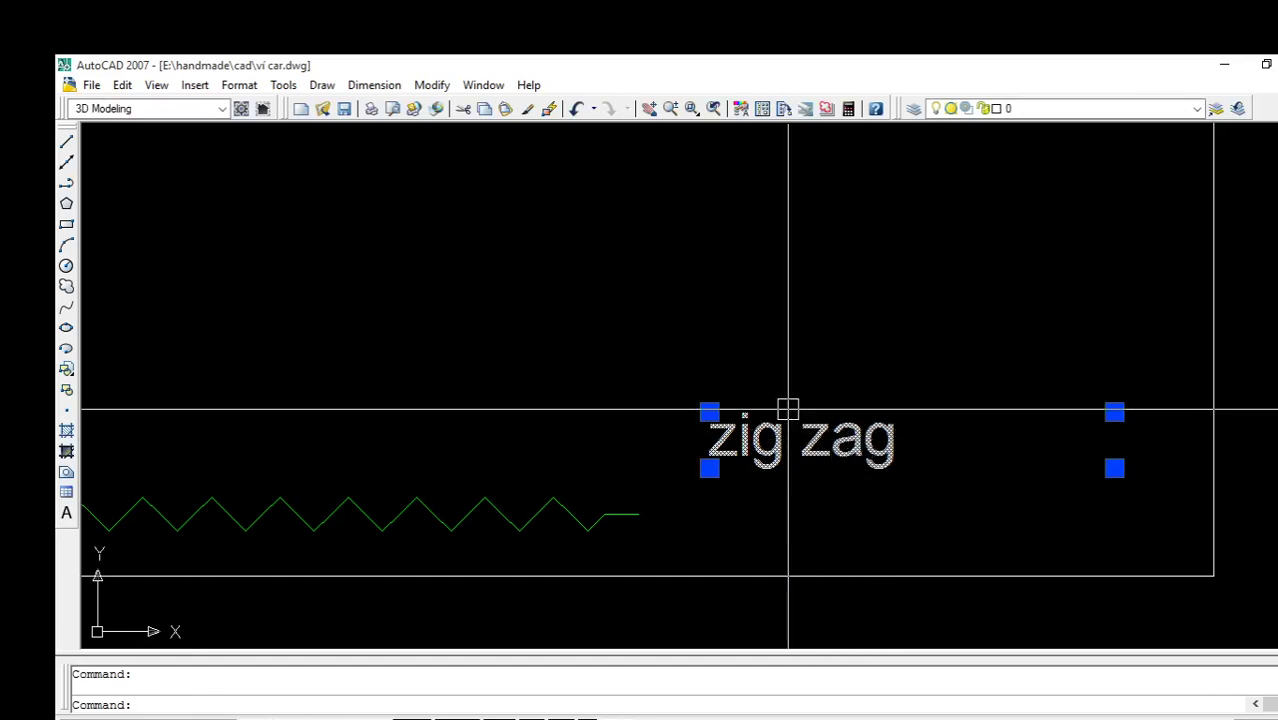
key("Escape")
Move the zig zag label level with its zigzag line
left_click(707, 401)
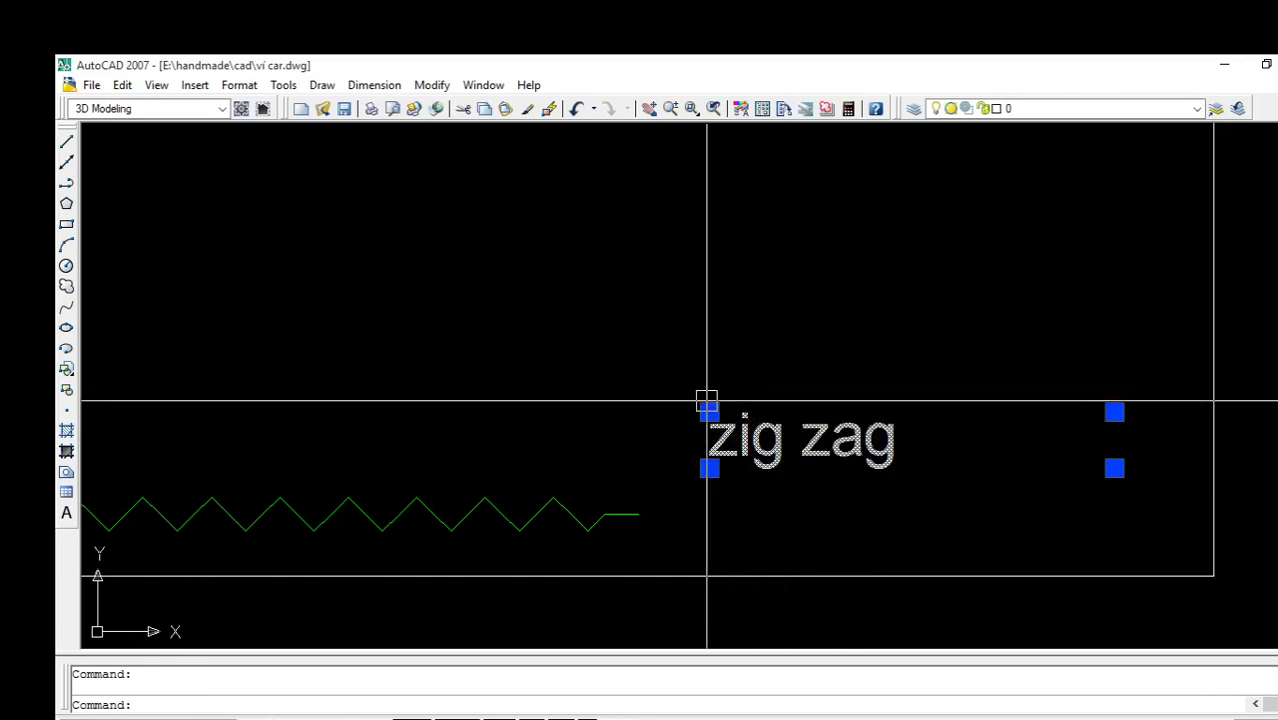
type("m")
key("Return")
left_click(822, 447)
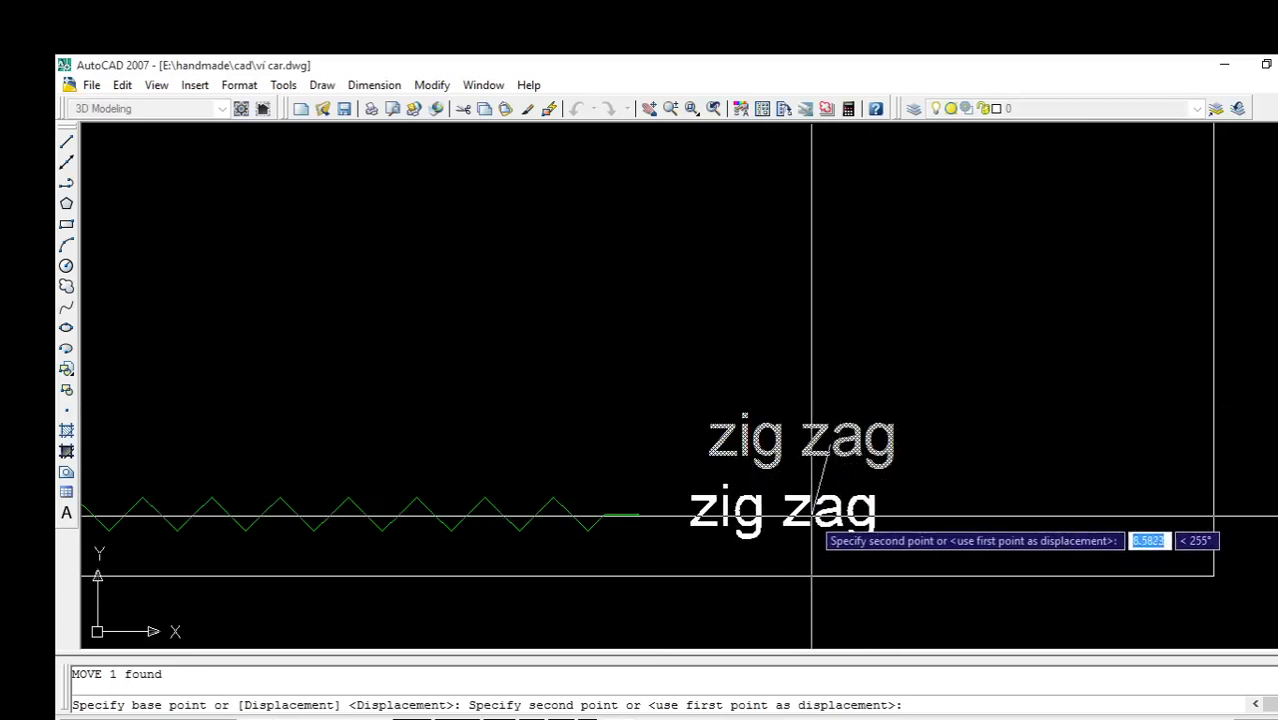
left_click(805, 520)
key("Escape")
Move the zig zag line and label together up to just below nét xếp
scroll(850, 457, "down", 2)
scroll(830, 462, "down", 1)
scroll(790, 456, "down", 1)
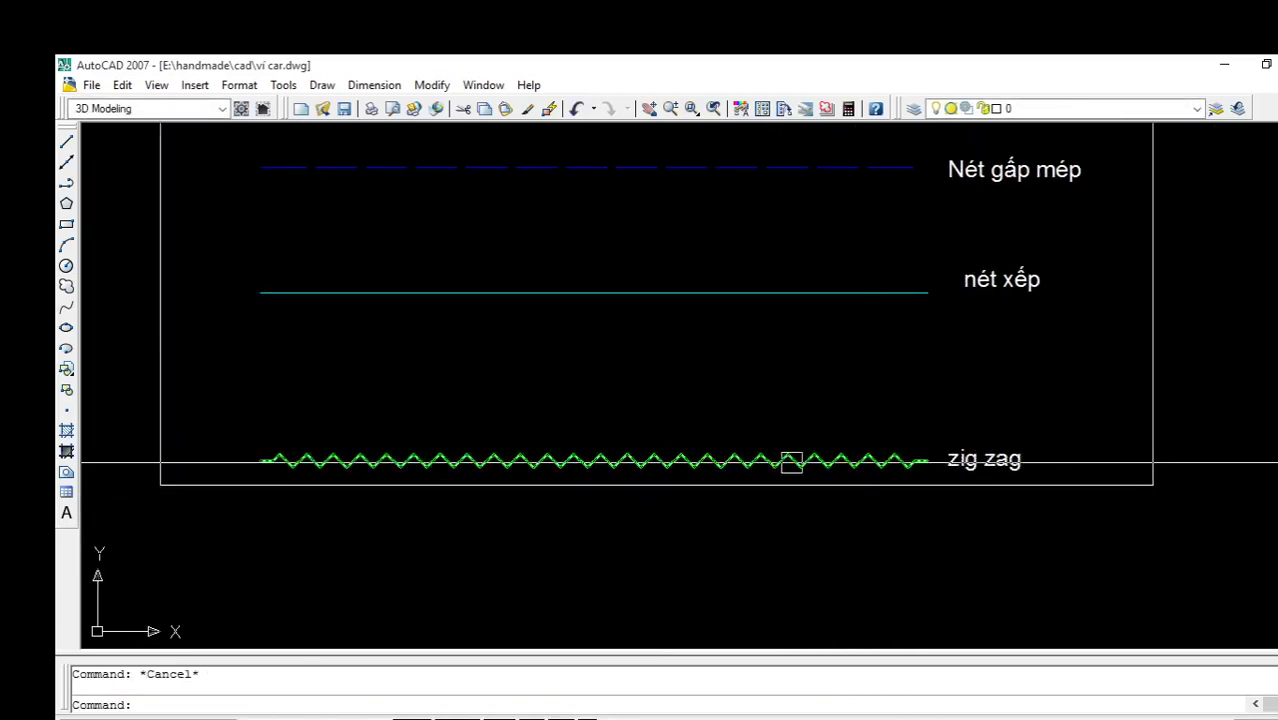
scroll(760, 460, "down", 2)
middle_click_drag(881, 448, 770, 456)
scroll(841, 448, "up", 2)
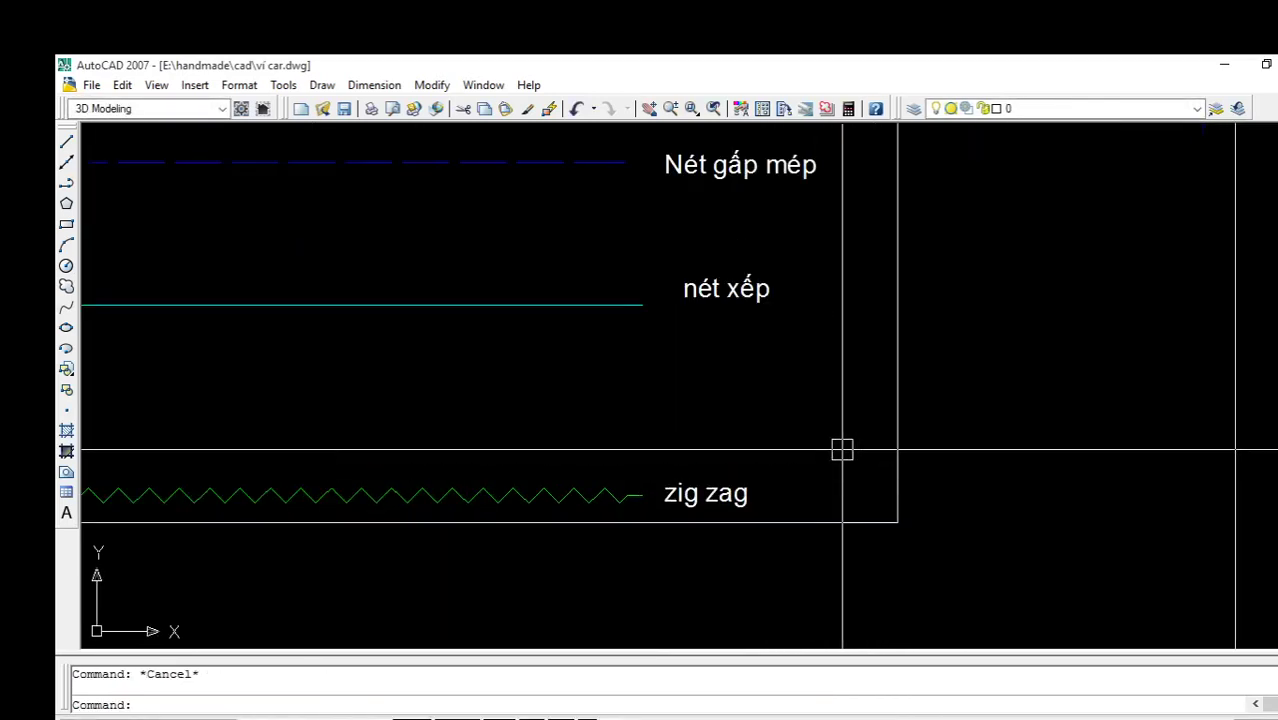
left_click(816, 453)
left_click(600, 500)
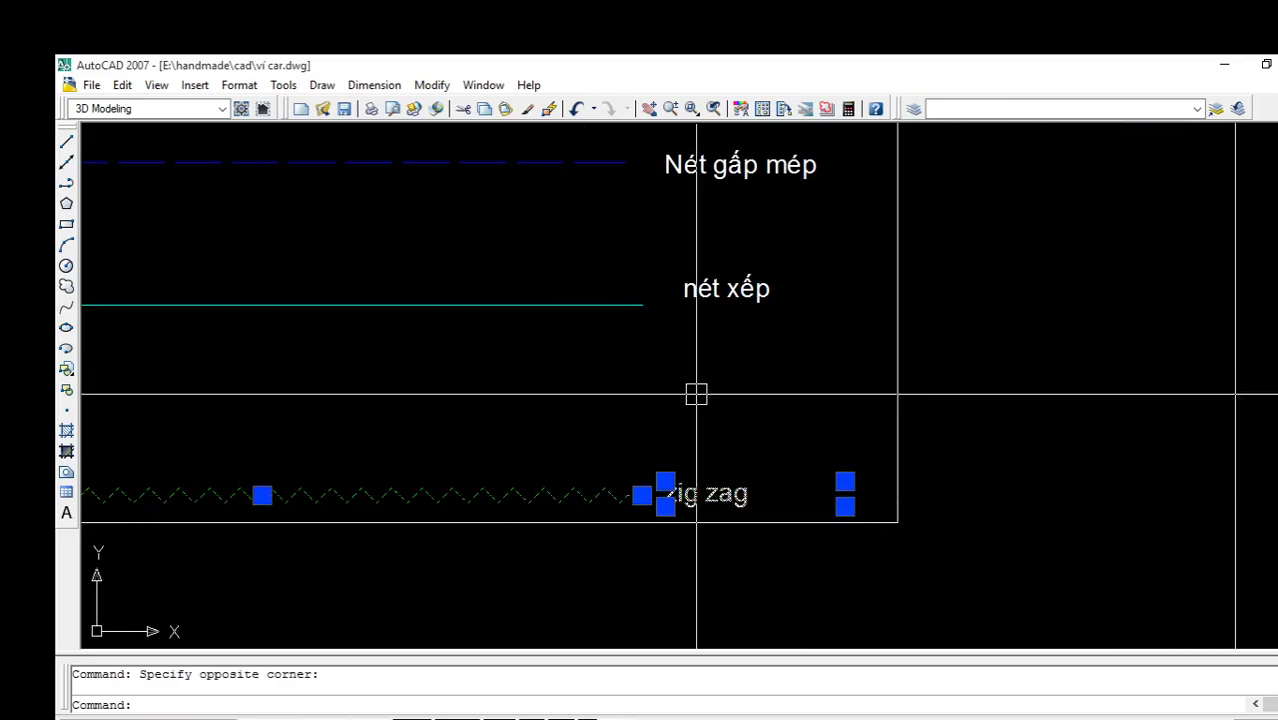
type("m")
key("Return")
left_click(665, 482)
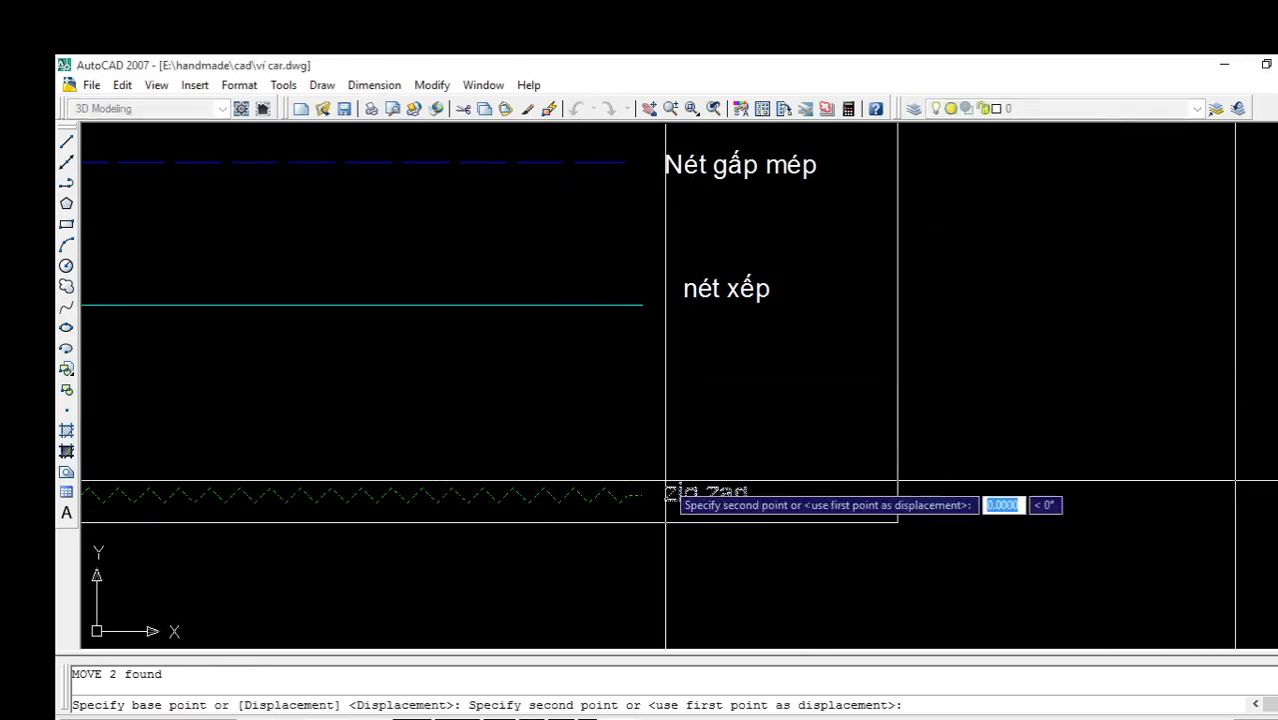
left_click(665, 372)
key("Escape")
Center the line-type legend and save vi car.dwg
scroll(715, 370, "down", 3)
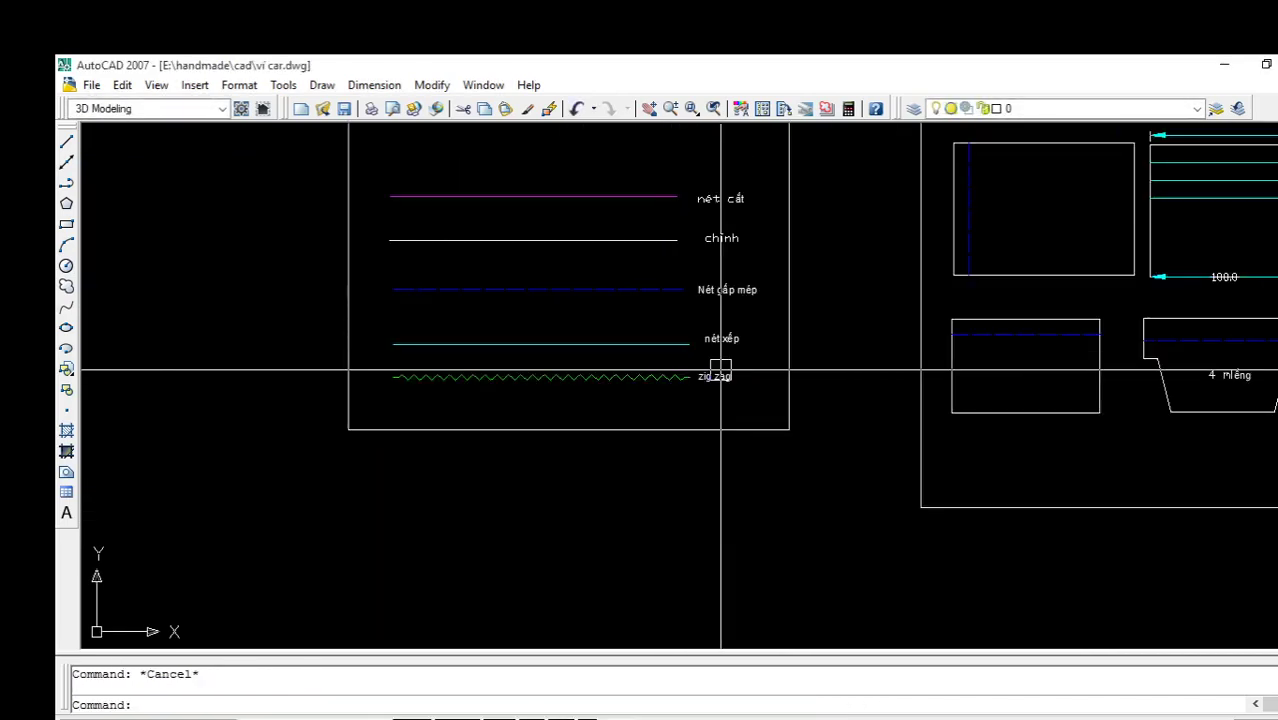
middle_click_drag(720, 370, 709, 430)
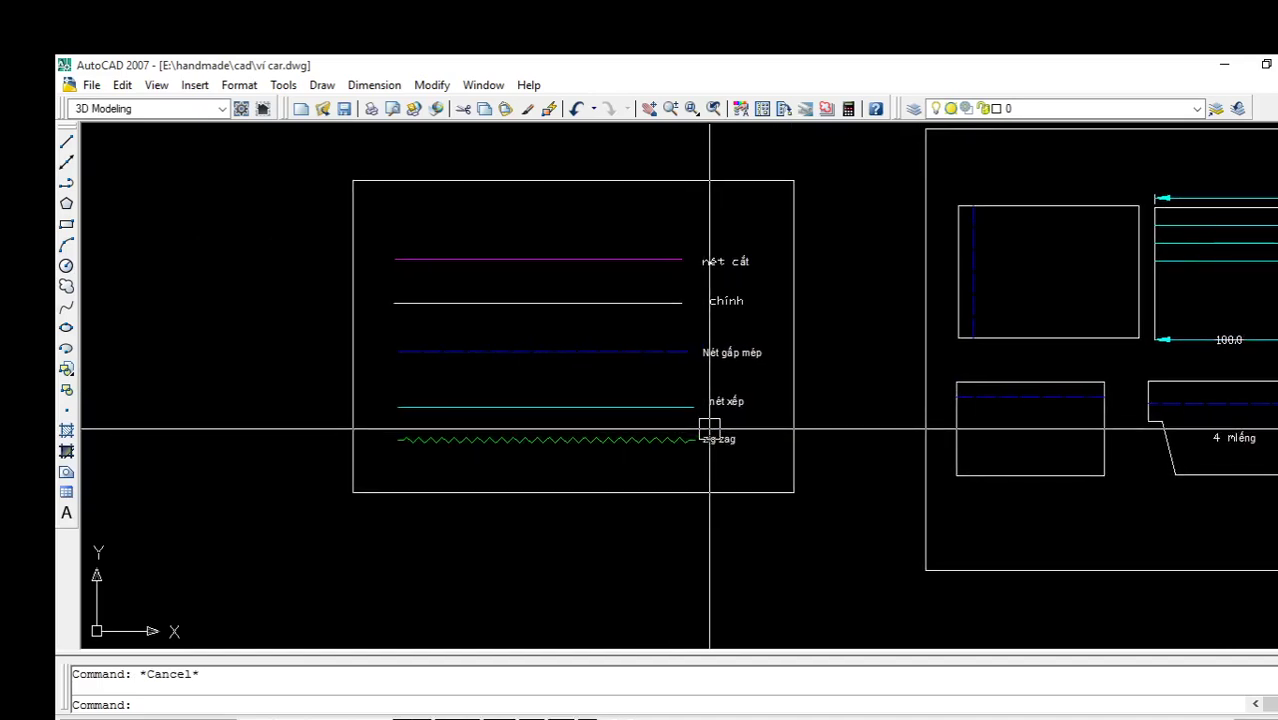
key("ctrl+s")
left_click(790, 313)
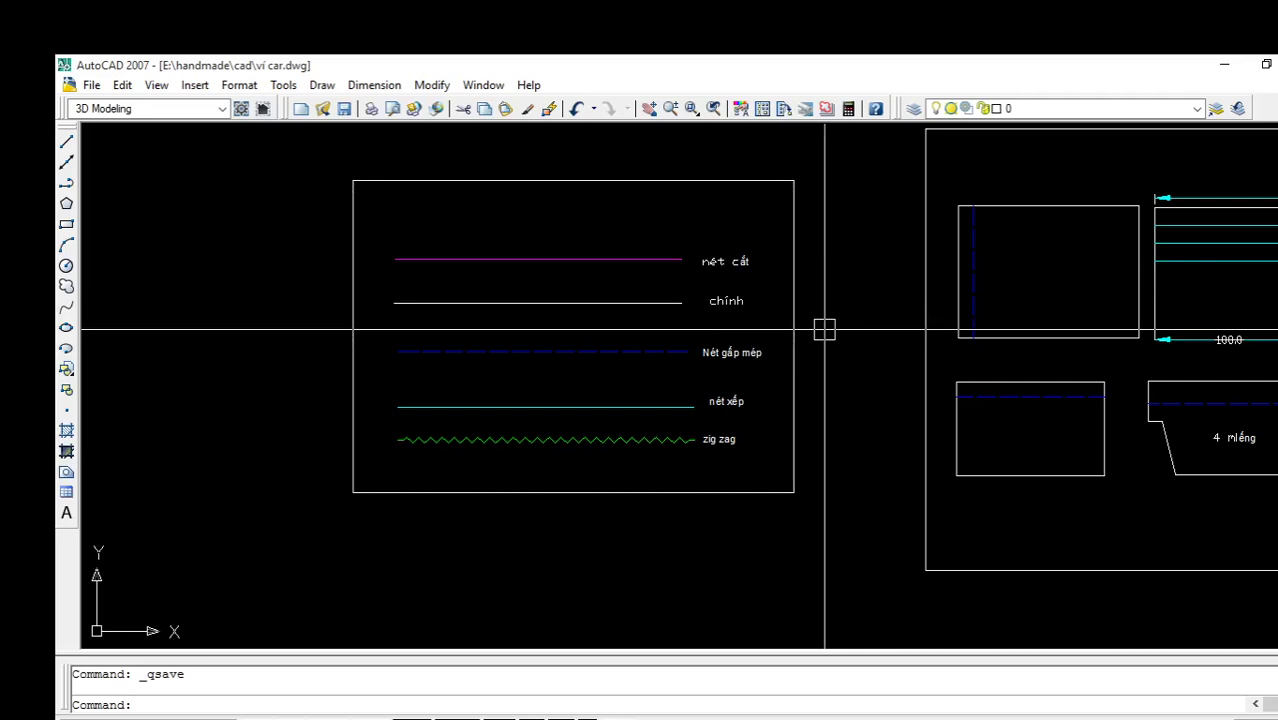
Window-select and erase the loose pocket-pattern copy with its dimensions
scroll(930, 310, "down", 4)
scroll(1100, 280, "down", 4)
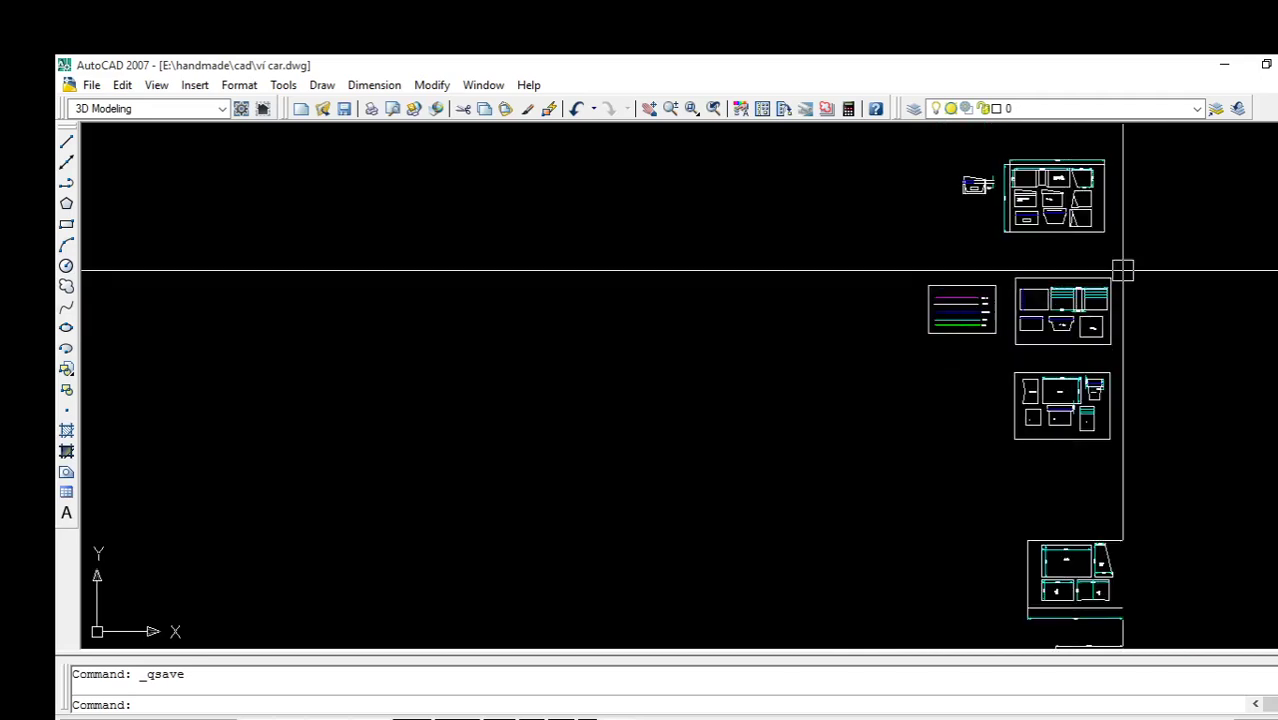
middle_click_drag(1120, 271, 696, 367)
scroll(570, 292, "up", 6)
scroll(517, 265, "up", 3)
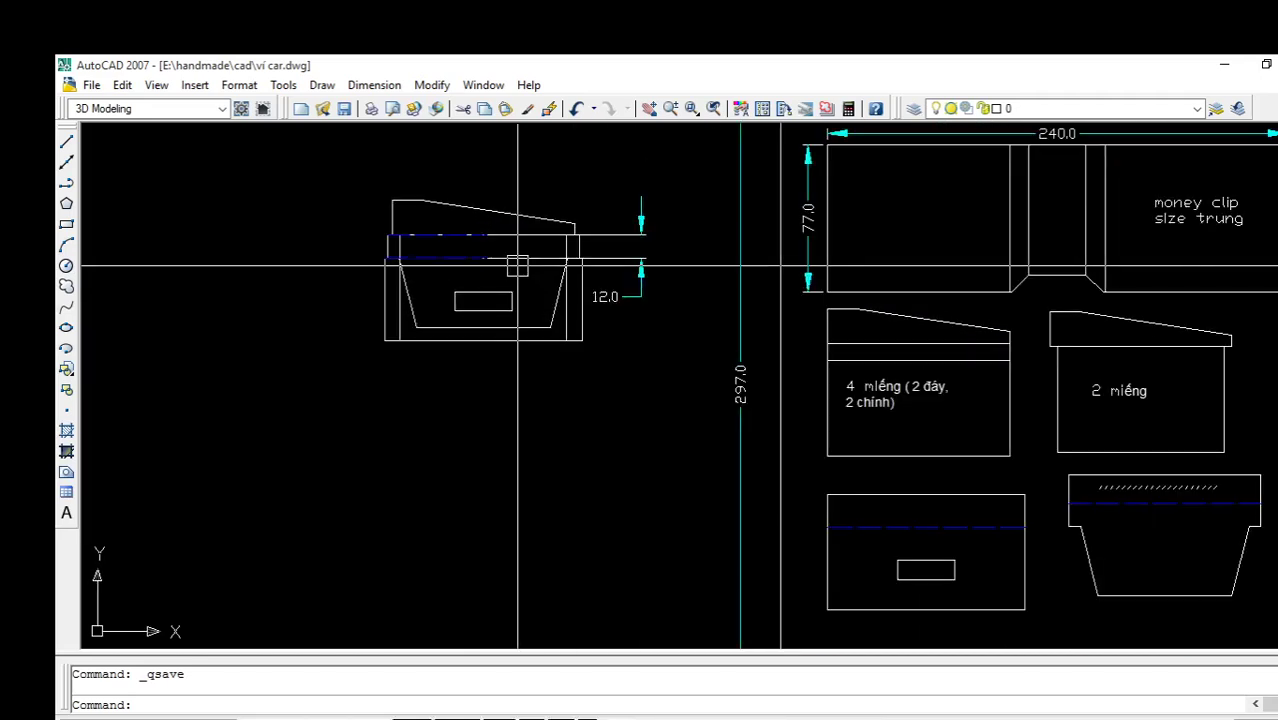
scroll(517, 265, "up", 3)
left_click(804, 171)
left_click(469, 432)
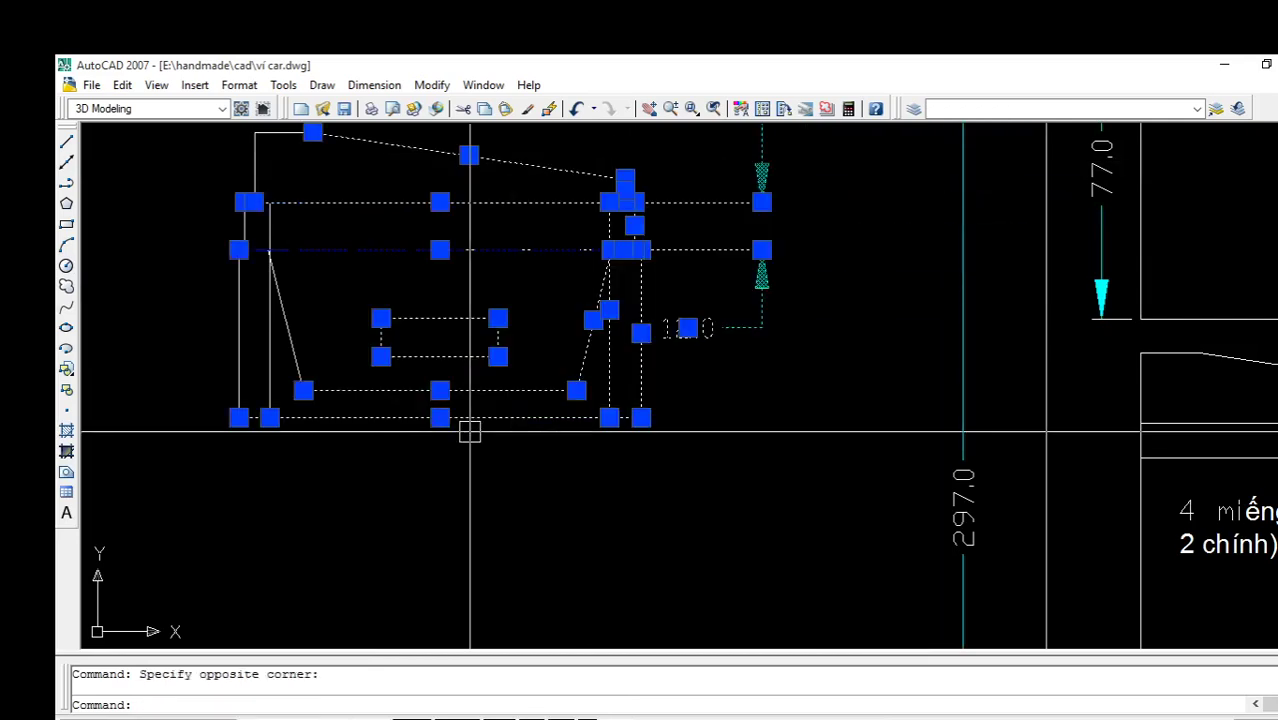
key("Delete")
Erase the pocket copy's leftover edge lines
left_click(593, 157)
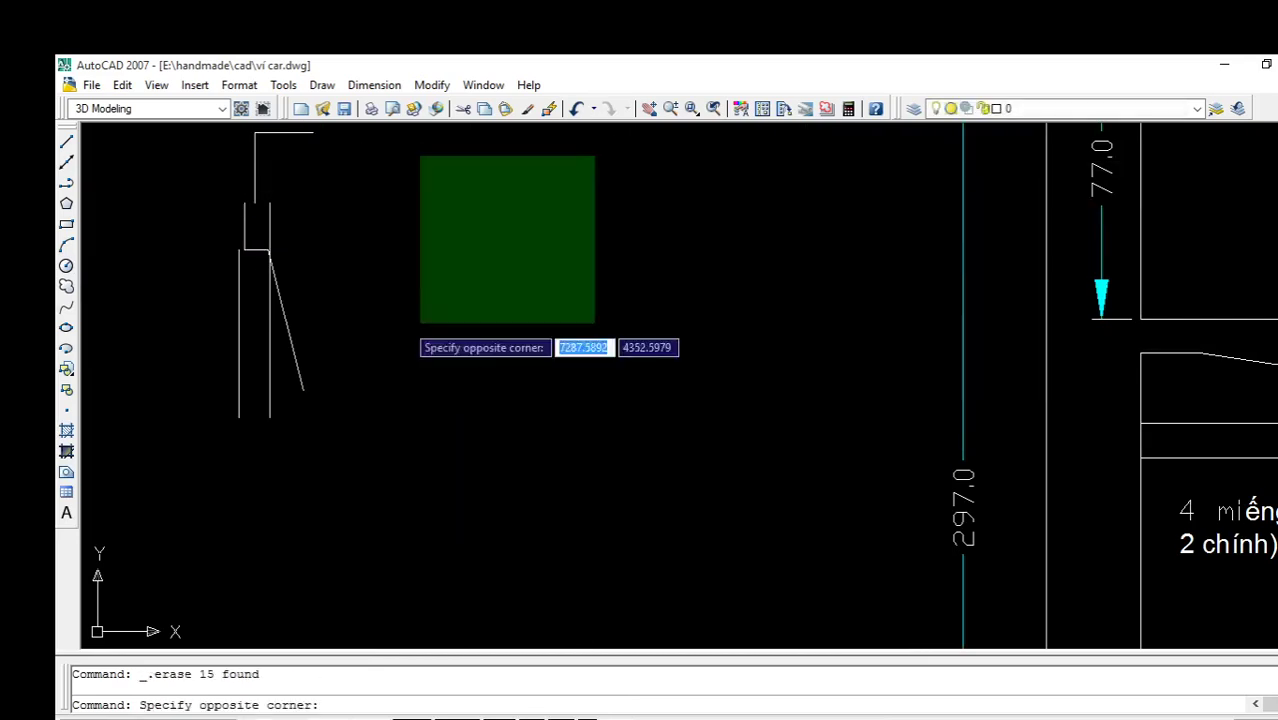
left_click(211, 422)
scroll(285, 448, "up", 2)
scroll(549, 420, "up", 3)
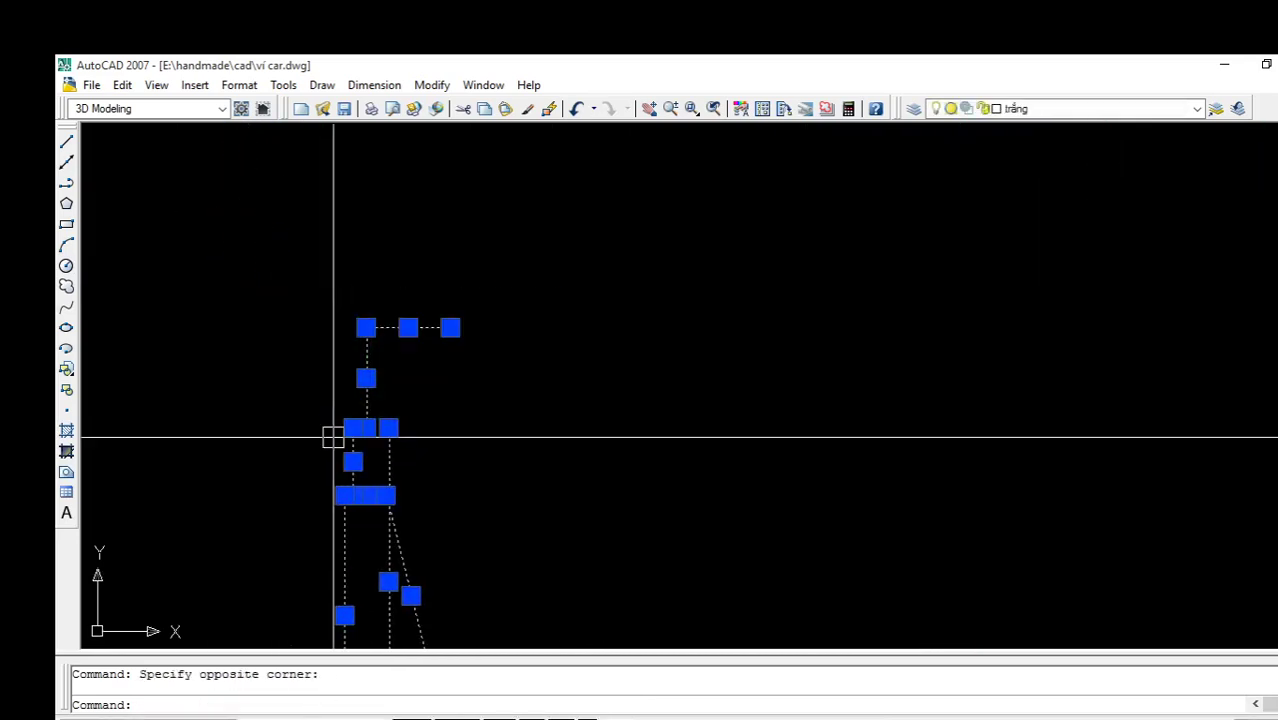
key("Delete")
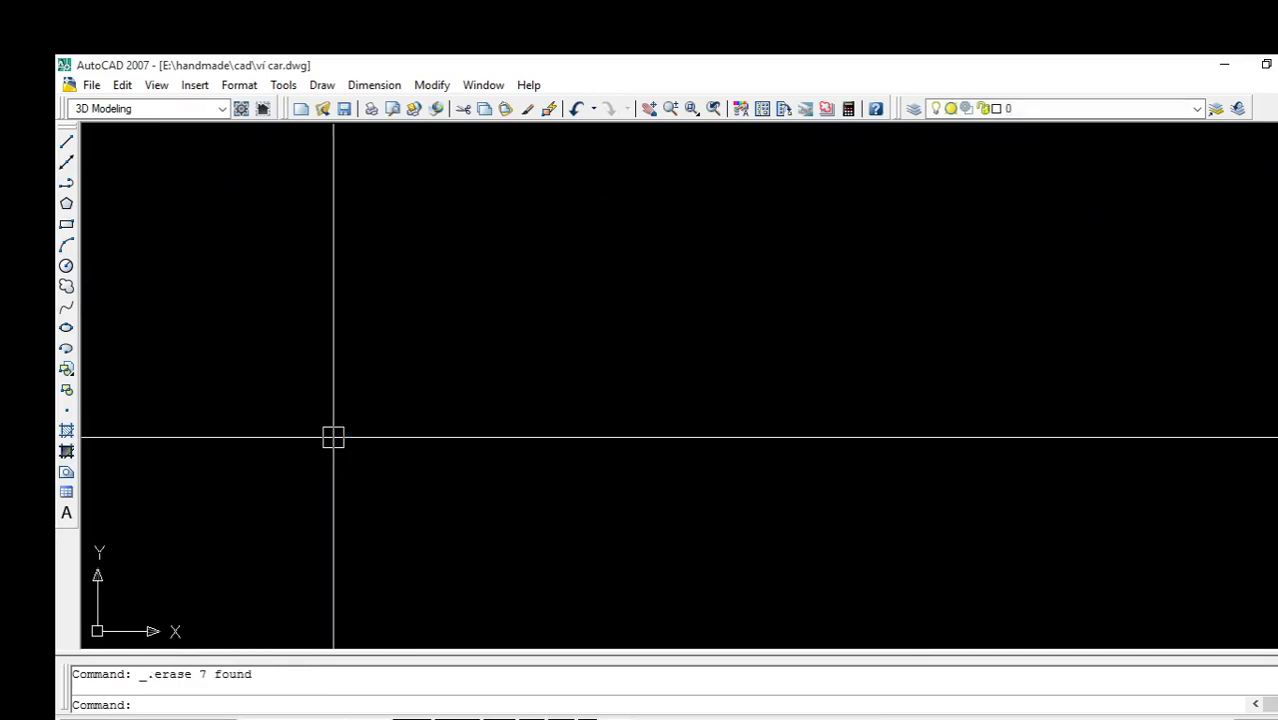
Pan and zoom across the sheets to inspect the wristband strap drawings
scroll(454, 448, "down", 3)
scroll(760, 395, "down", 3)
scroll(1053, 425, "down", 1)
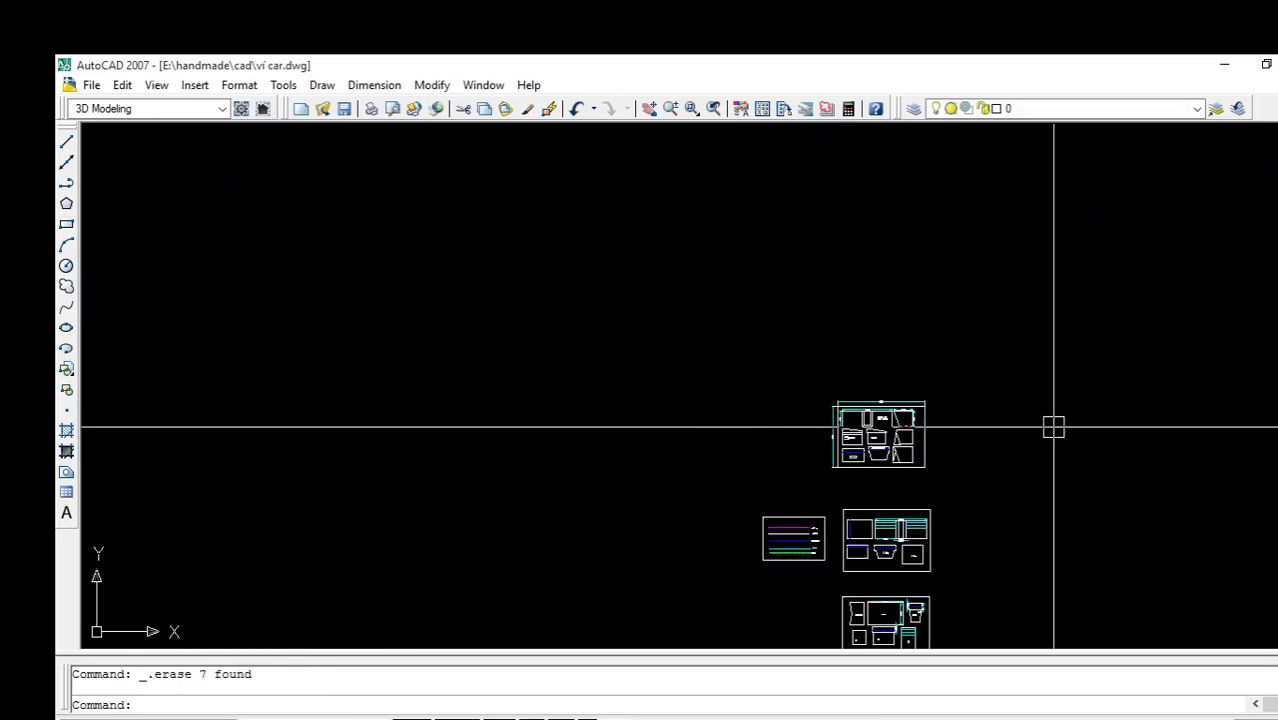
mouse_move(1053, 425)
middle_mouse_down()
mouse_move(281, 348)
mouse_move(702, 366)
middle_mouse_up()
middle_click_drag(650, 520, 710, 355)
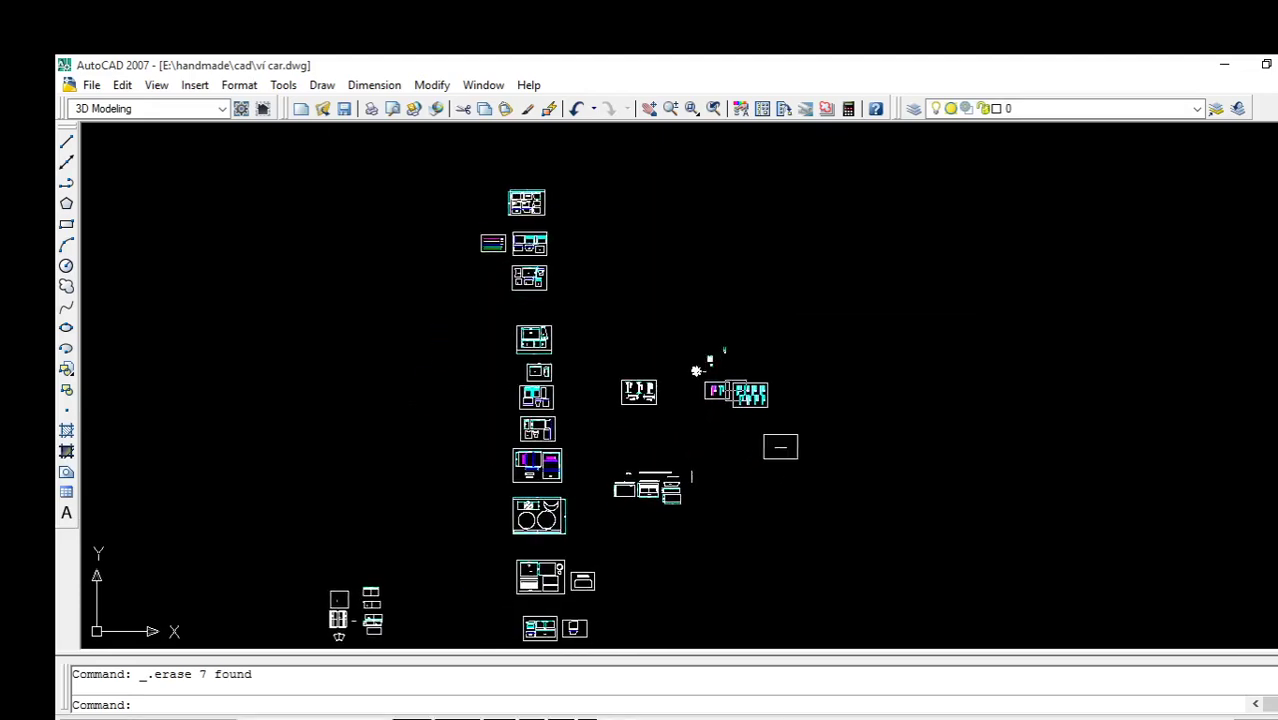
scroll(636, 463, "up", 3)
scroll(636, 463, "up", 1)
scroll(608, 294, "down", 2)
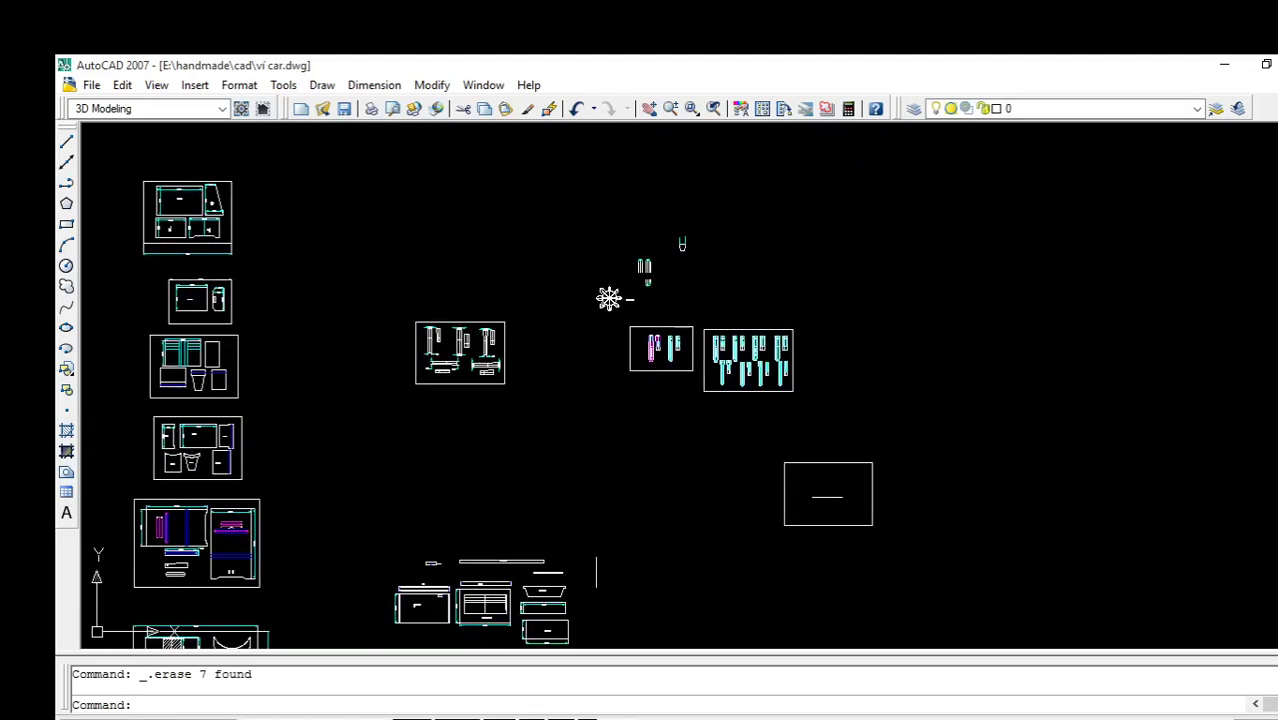
scroll(688, 322, "up", 5)
scroll(669, 306, "up", 3)
mouse_move(669, 308)
middle_mouse_down()
mouse_move(531, 357)
mouse_move(442, 277)
middle_mouse_up()
scroll(741, 421, "up", 5)
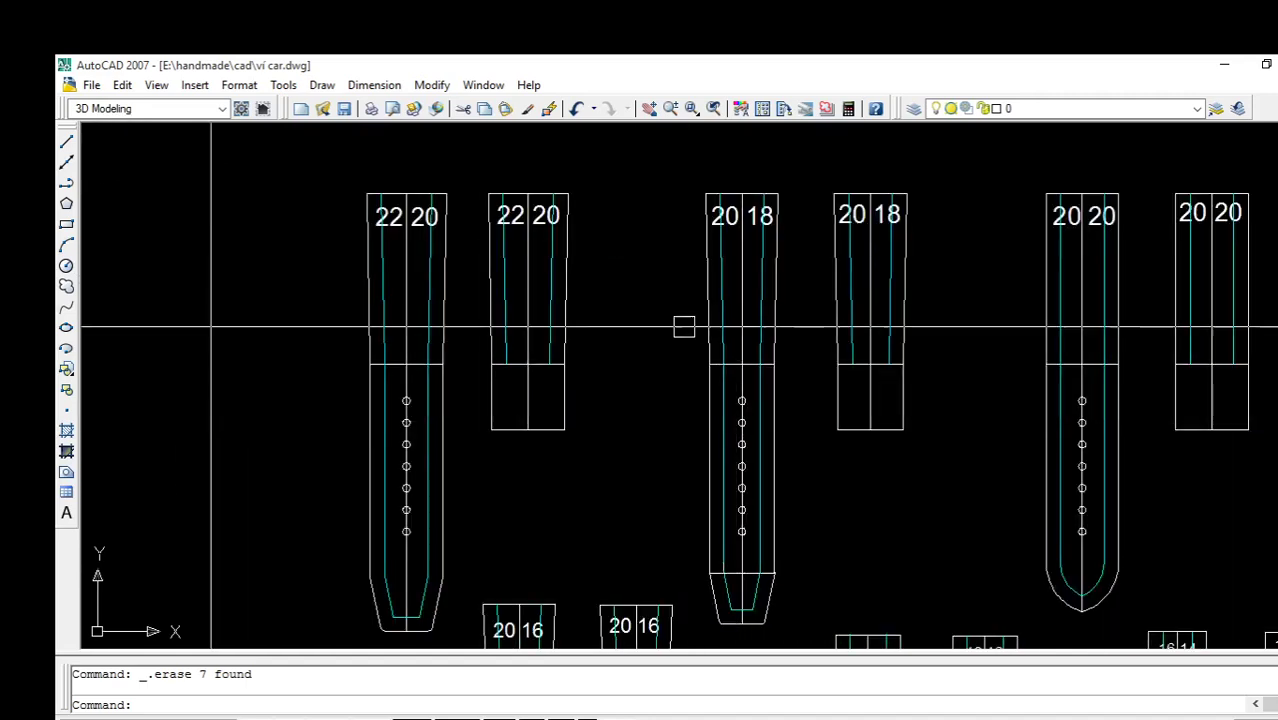
mouse_move(668, 360)
middle_mouse_down()
mouse_move(585, 354)
mouse_move(530, 305)
middle_mouse_up()
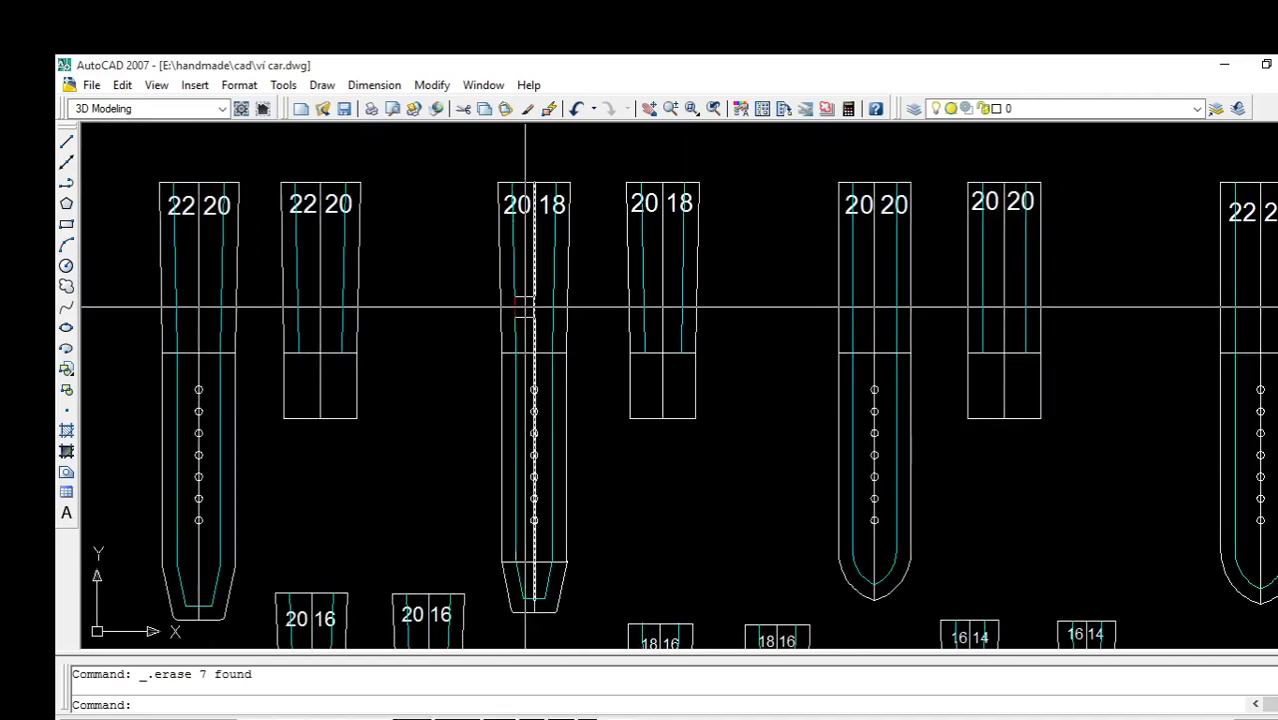
Pan over the wallet sheets to an overview, ending on an empty drawing area
scroll(530, 305, "up", 3)
scroll(595, 295, "down", 2)
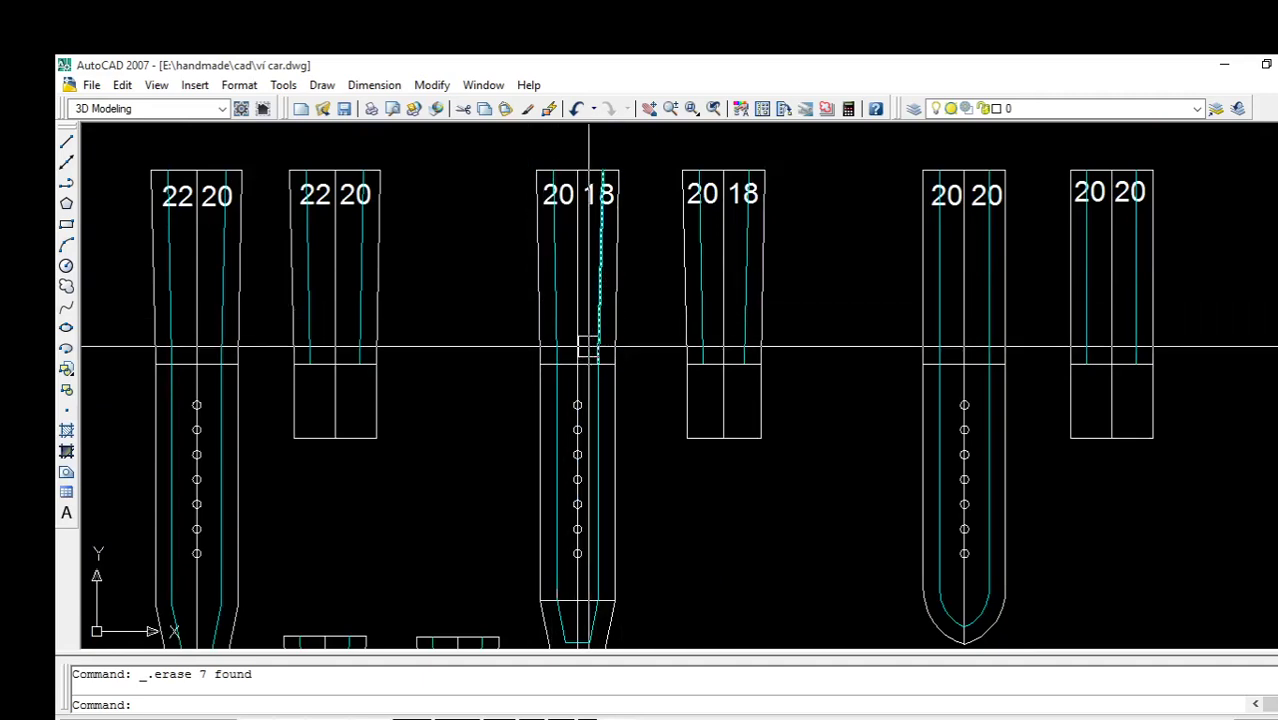
scroll(622, 355, "down", 4)
scroll(599, 334, "down", 3)
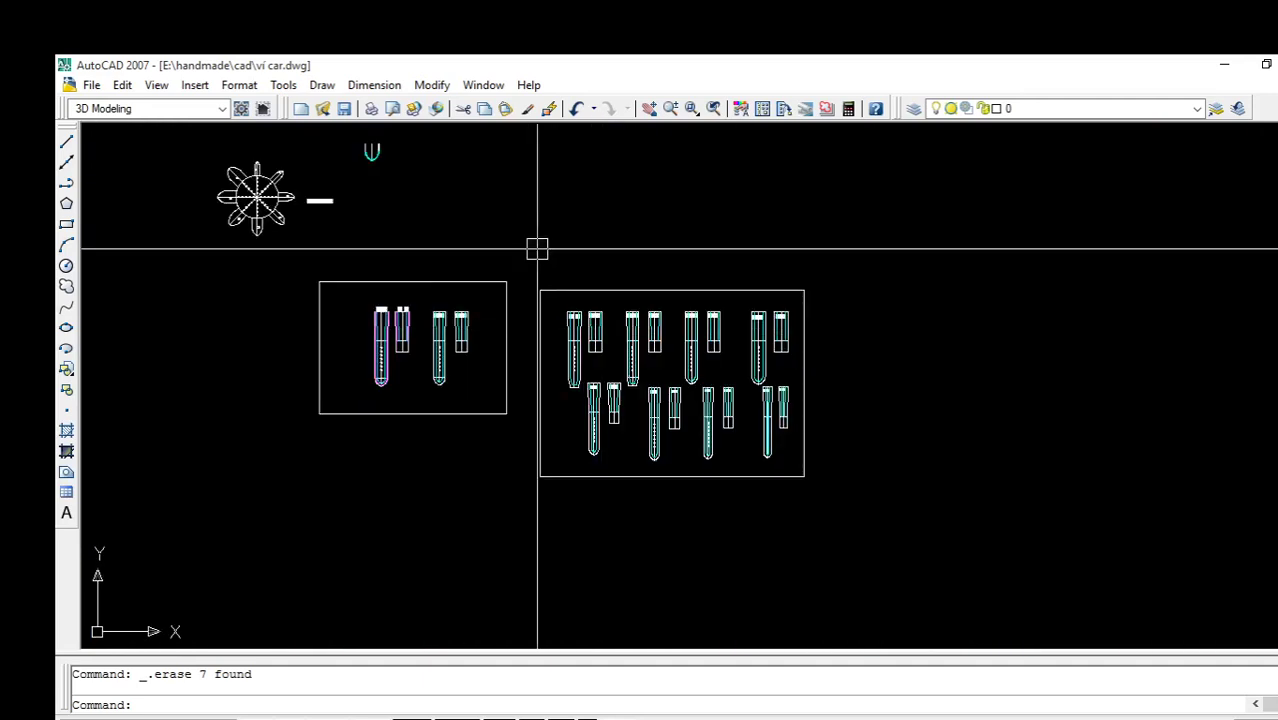
middle_click_drag(536, 249, 814, 420)
middle_click_drag(559, 351, 940, 365)
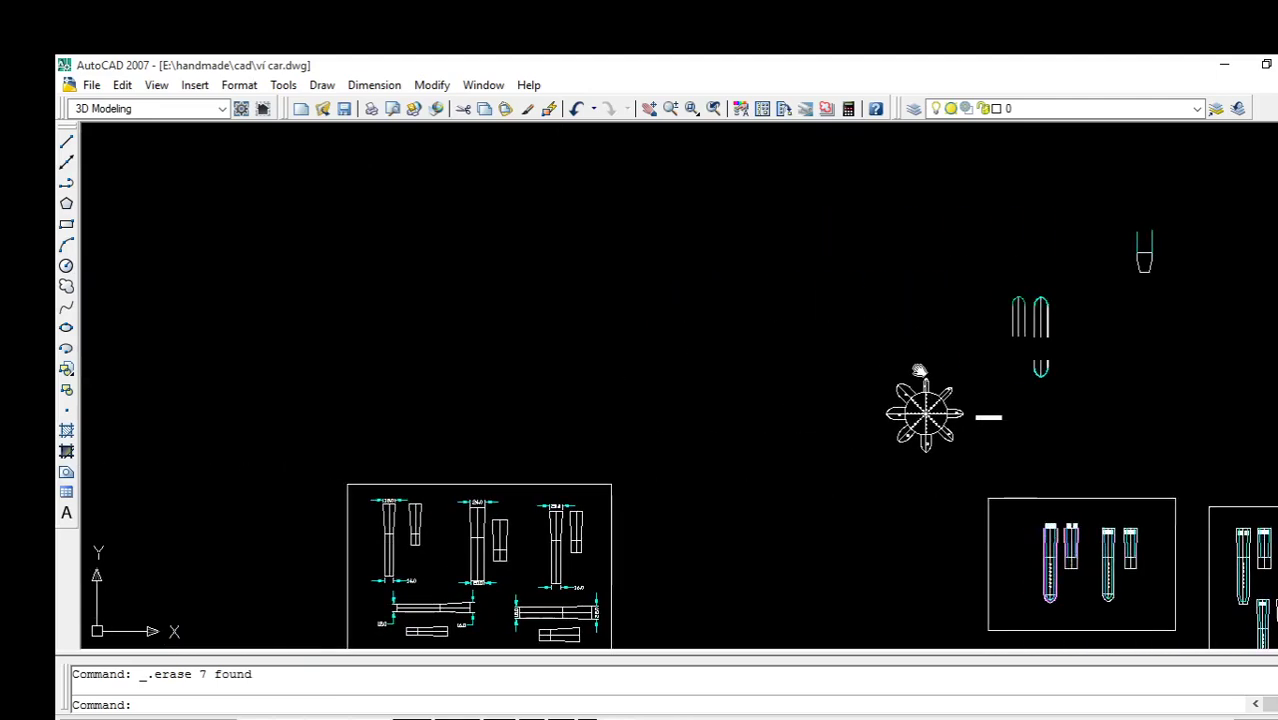
scroll(500, 362, "down", 2)
scroll(500, 362, "down", 2)
middle_click_drag(500, 362, 745, 360)
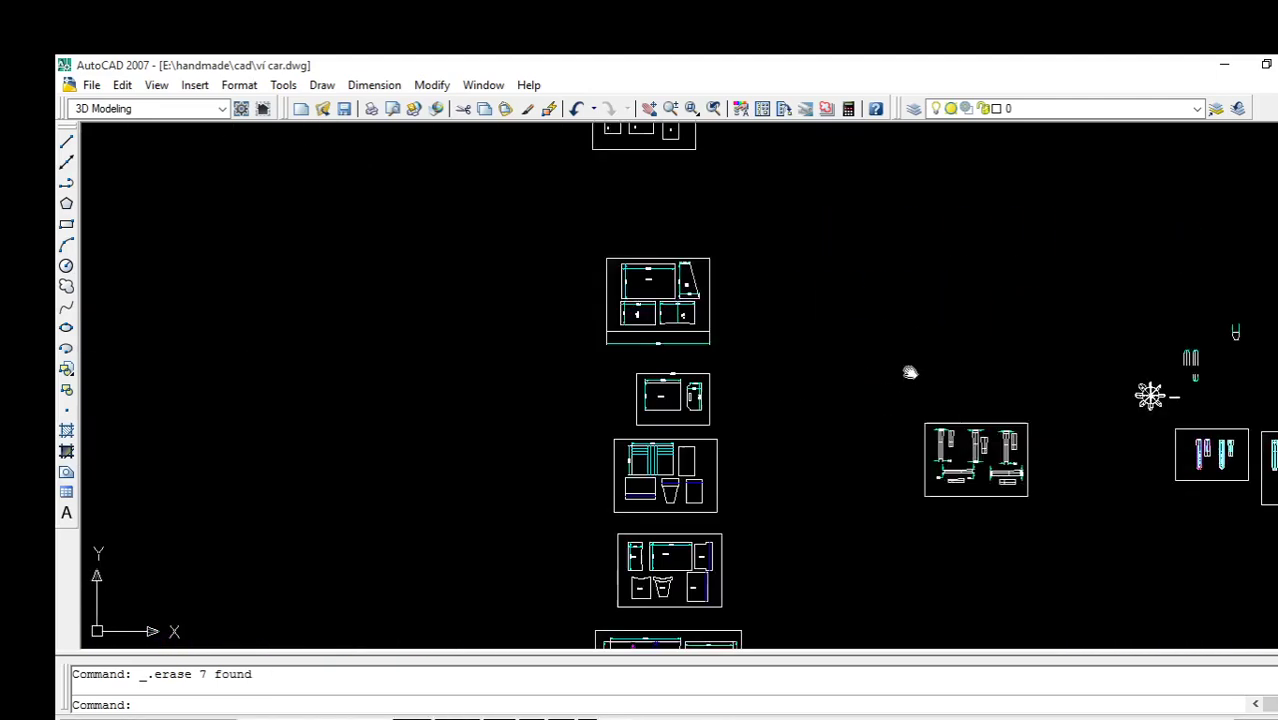
scroll(747, 358, "down", 2)
scroll(755, 362, "down", 2)
mouse_move(605, 527)
middle_mouse_down()
mouse_move(579, 405)
mouse_move(651, 436)
middle_mouse_up()
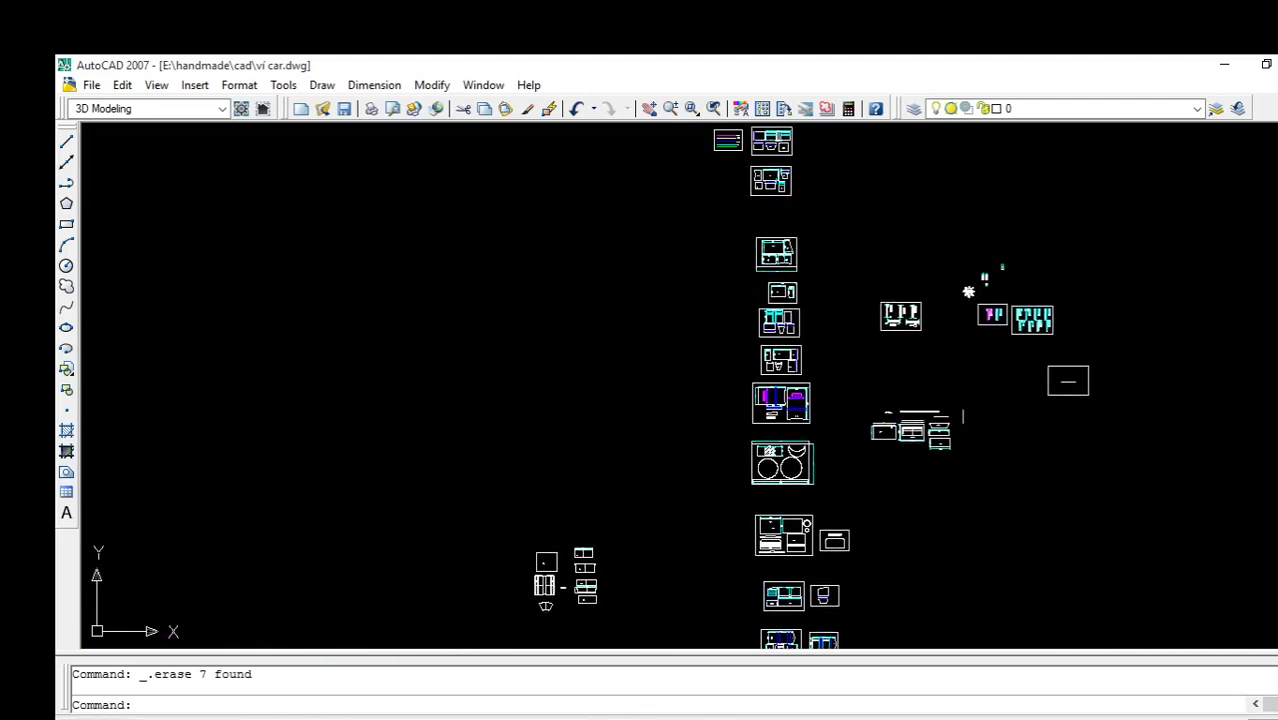
scroll(491, 337, "up", 1)
middle_click_drag(491, 337, 615, 411)
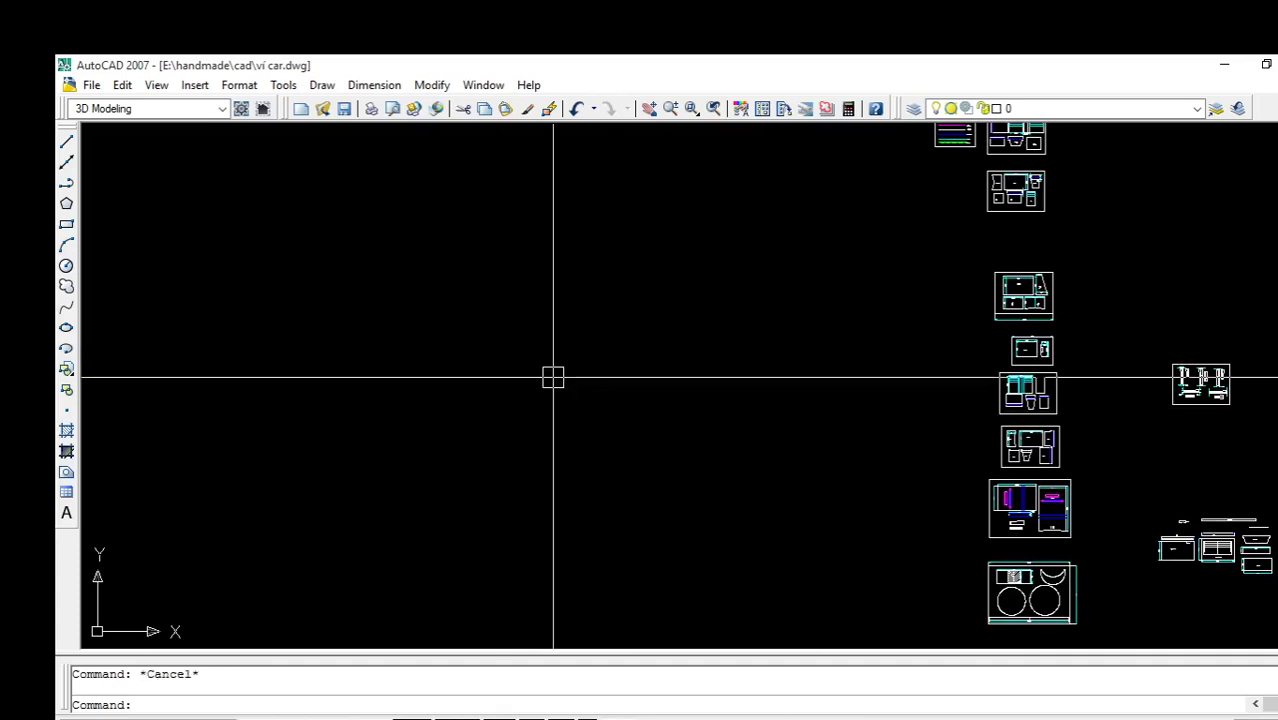
Draw two diagonal lines from one shared point, forming a sideways V
type("l")
key("Return")
left_click(510, 401)
left_click(679, 284)
key("Return")
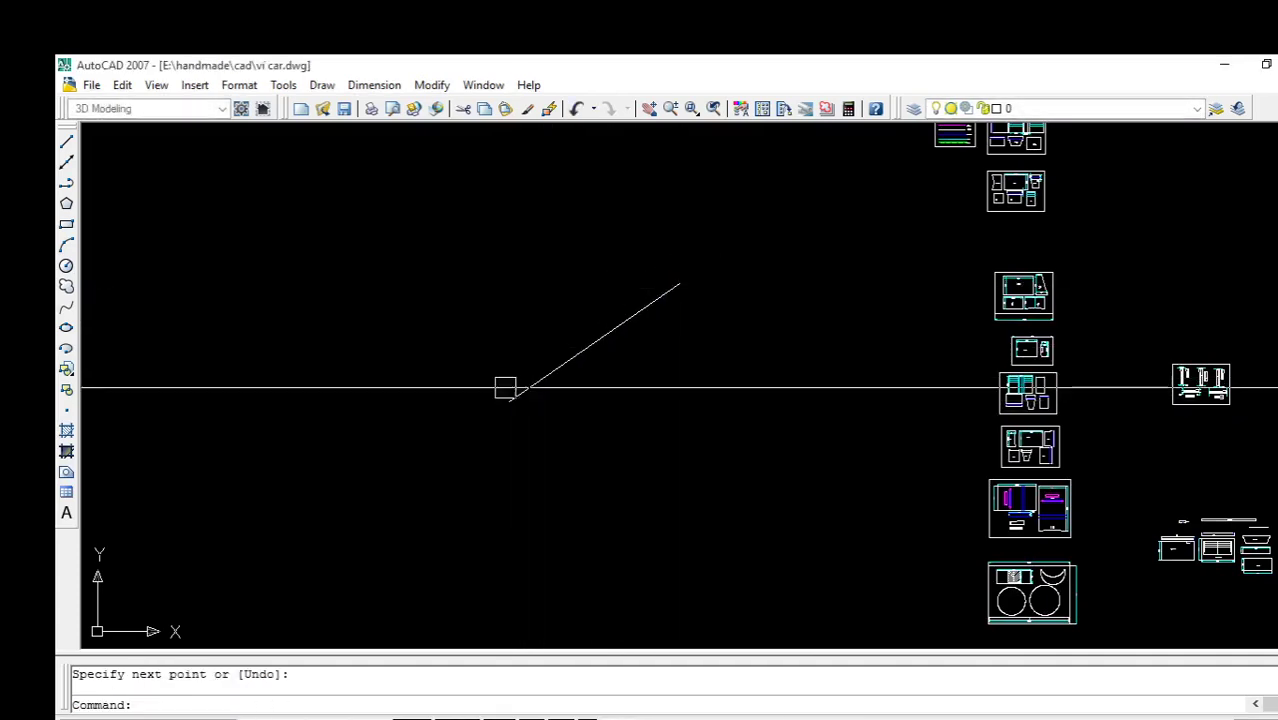
key("Return")
left_click(510, 401)
left_click(680, 504)
key("Escape")
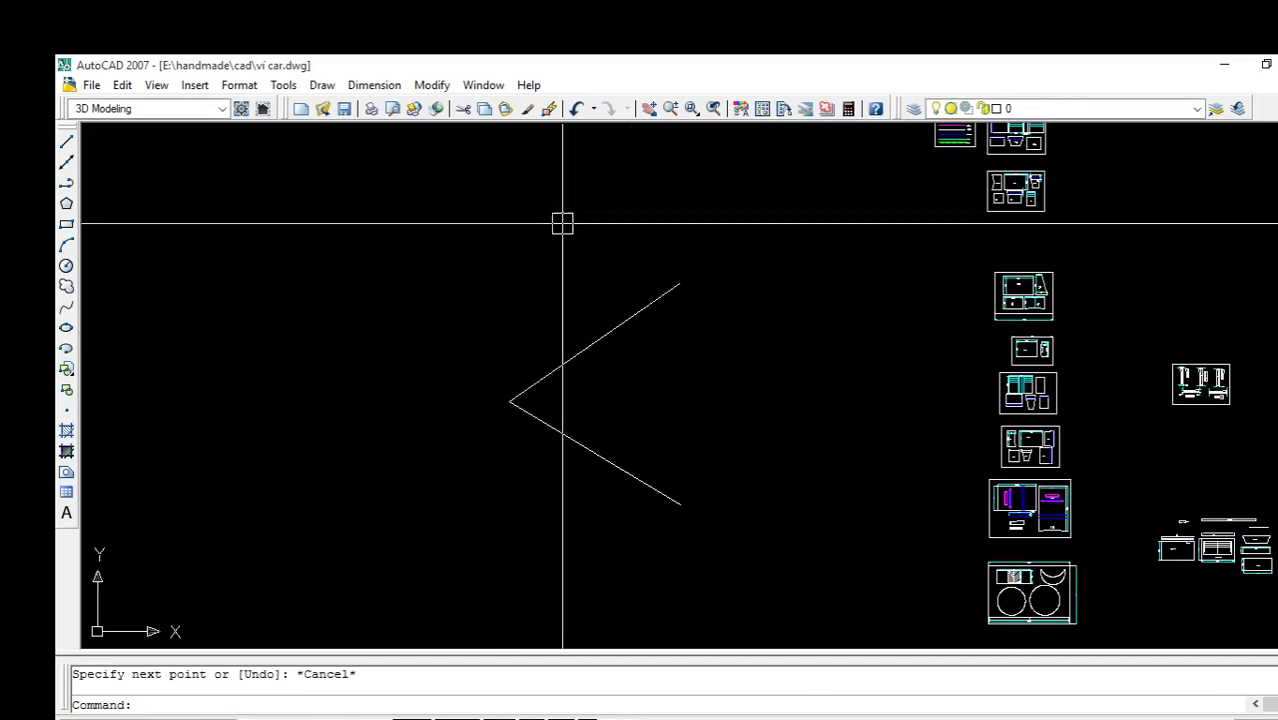
Draw a line running upward from the V's point
type("l")
key("Return")
left_click(509, 401)
left_click(498, 218)
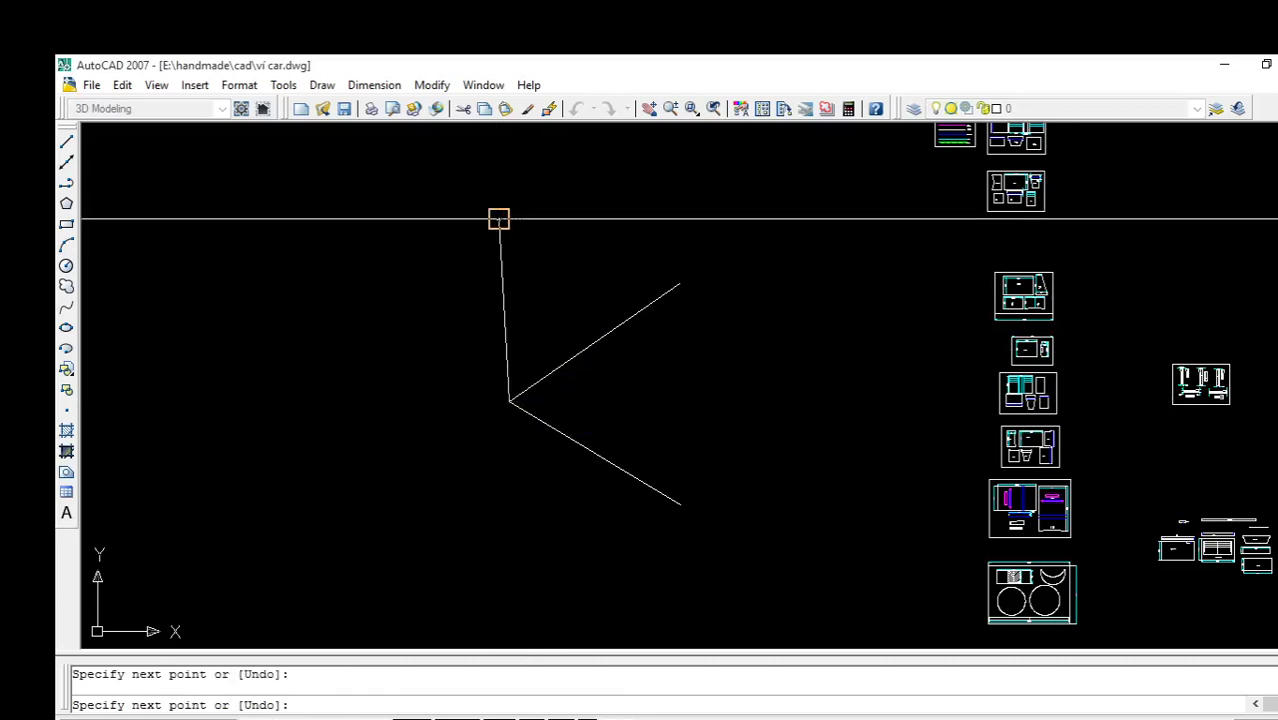
key("Escape")
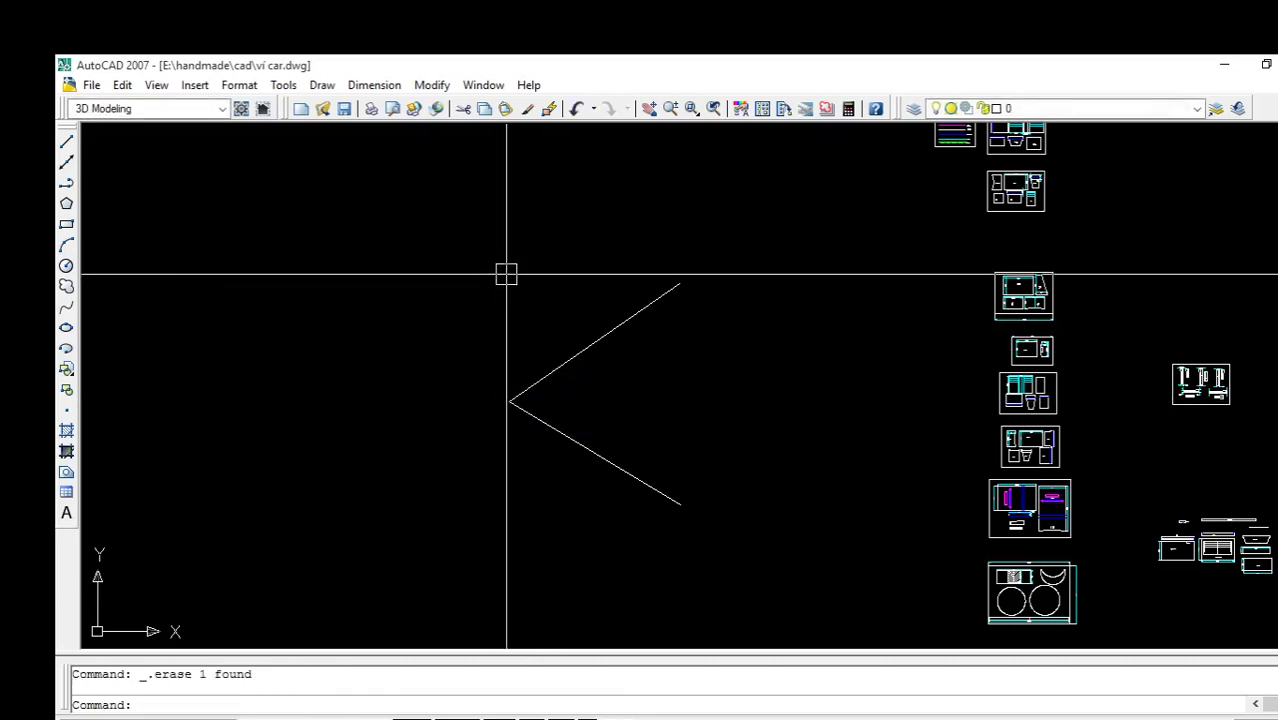
Draw a straight vertical line up from the V's point, toggling snap with F9
type("l")
key("Return")
left_click(509, 401)
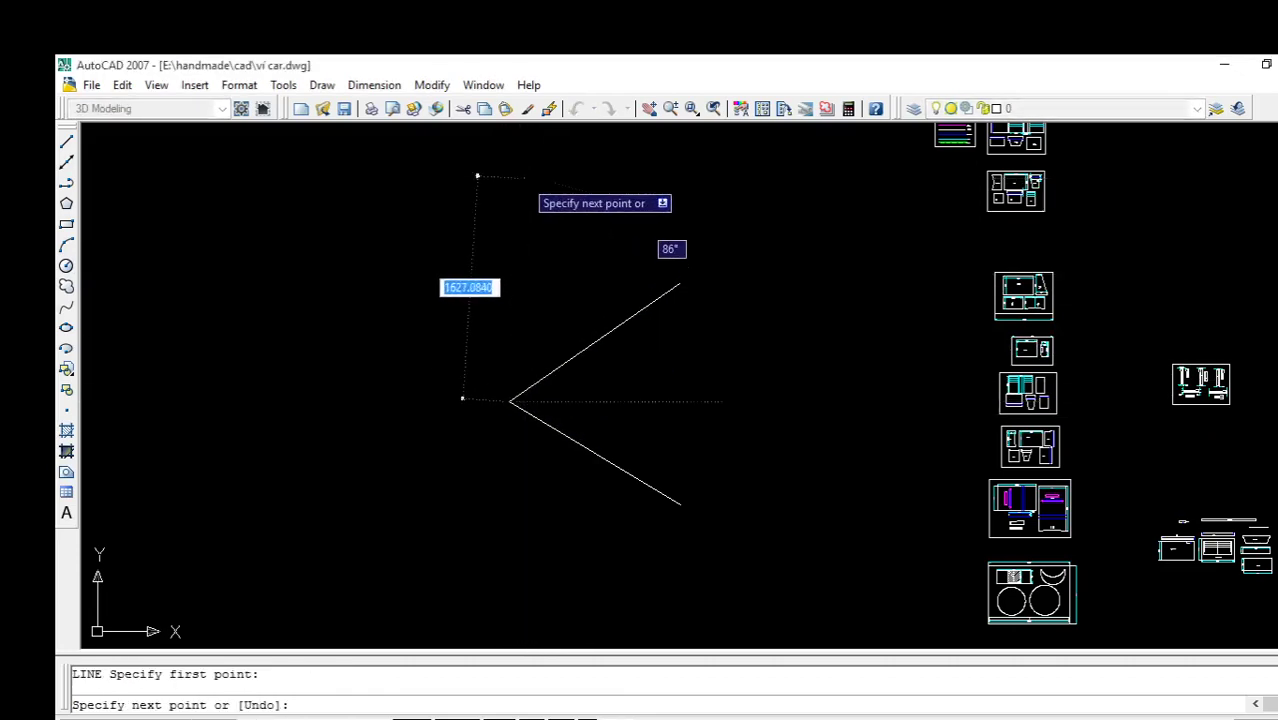
key("F9")
key("F9")
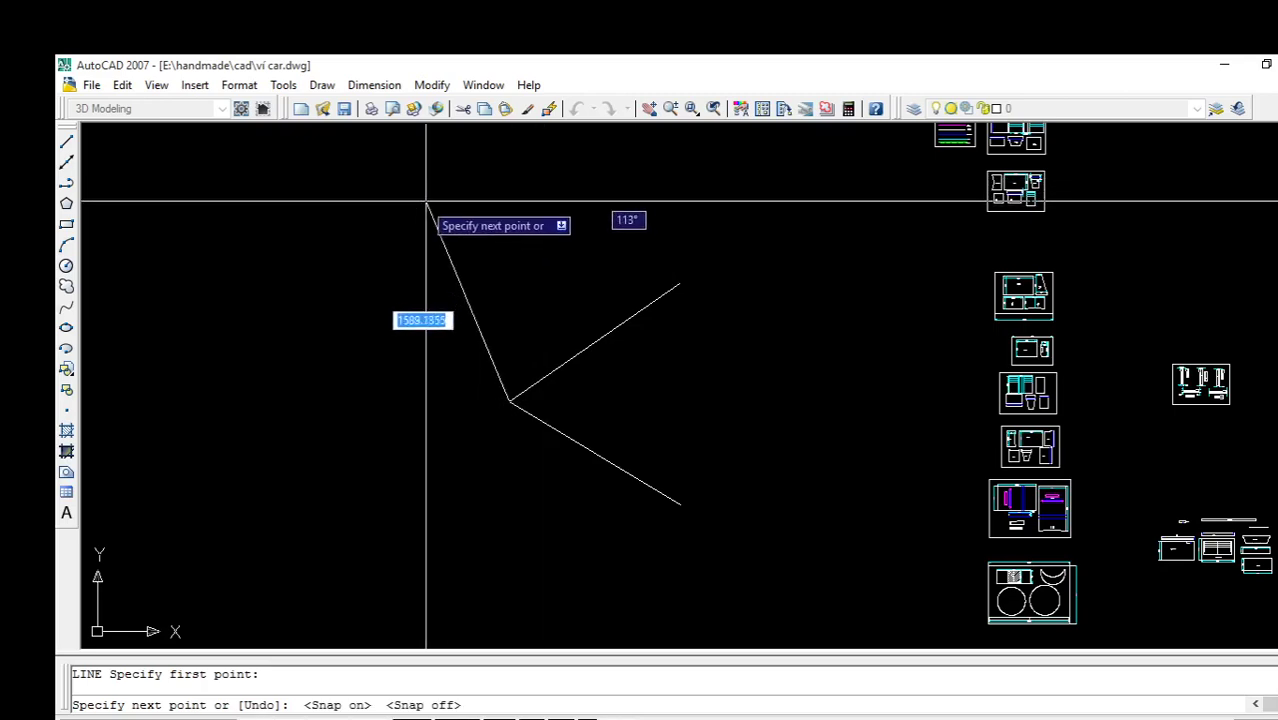
left_click(509, 201)
key("Return")
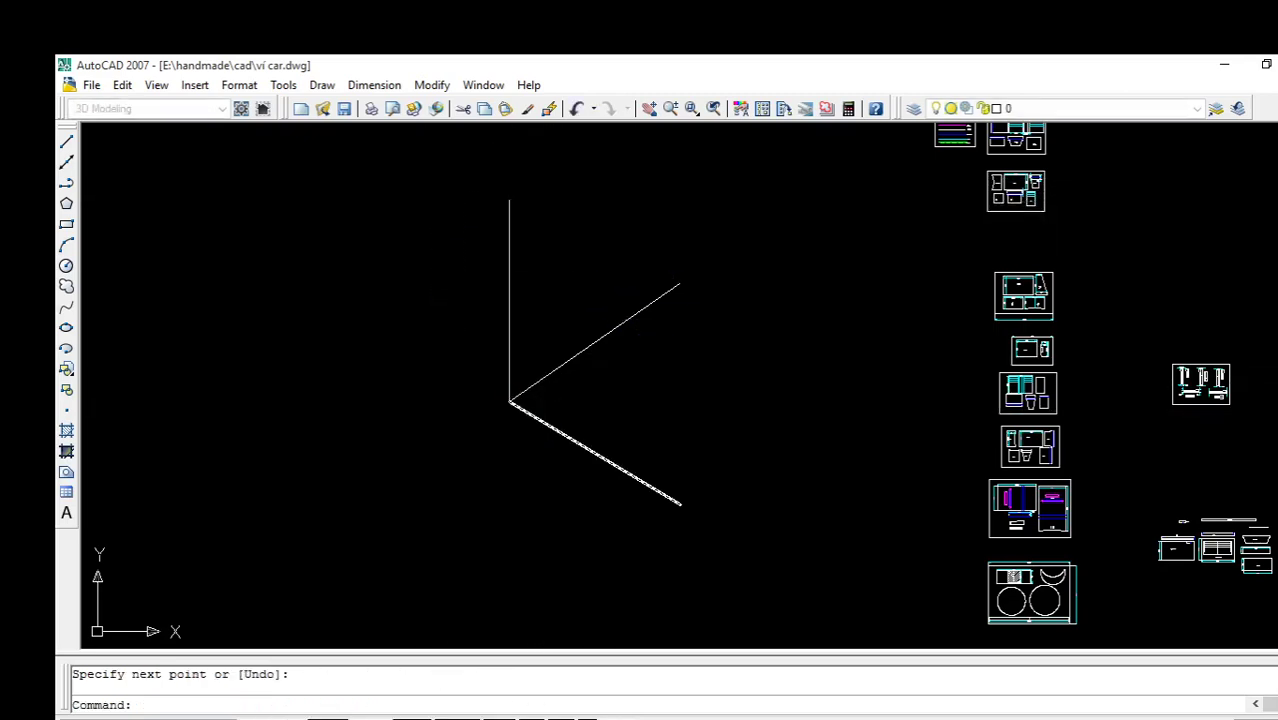
key("Return")
left_click(509, 401)
key("Escape")
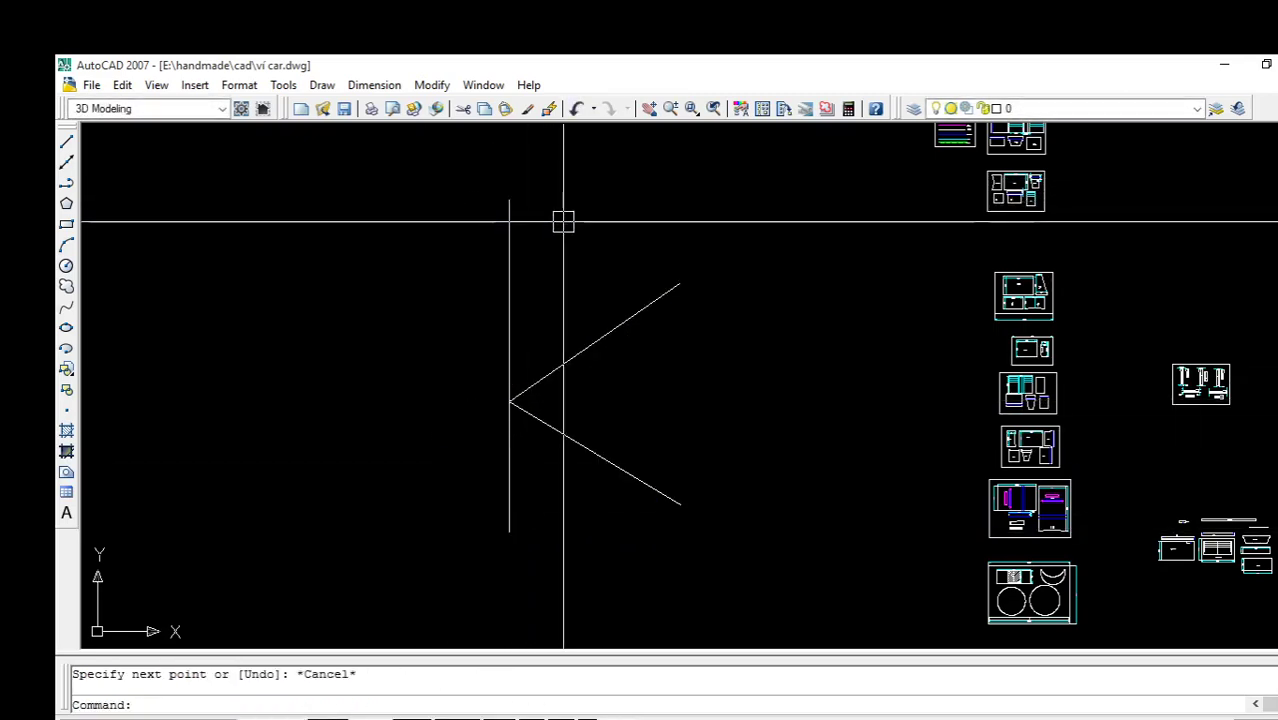
Select both diagonal lines of the V
left_click(612, 328)
left_click(625, 467)
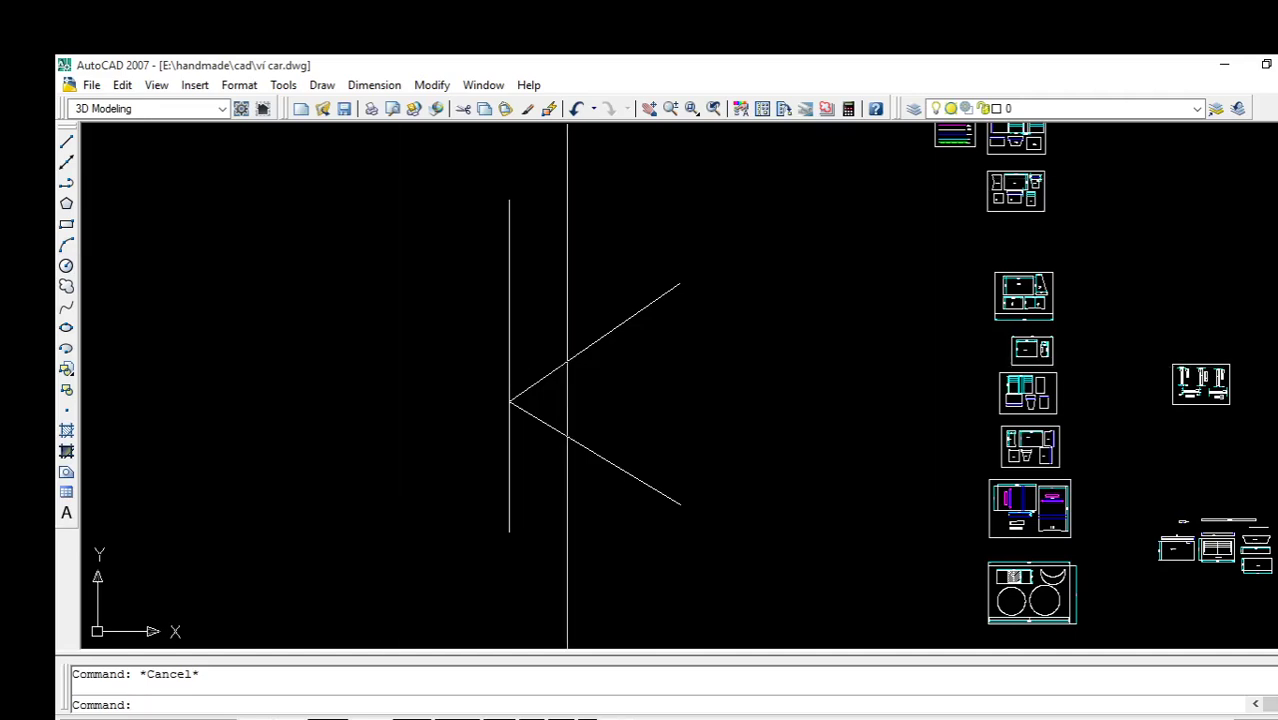
left_click(641, 525)
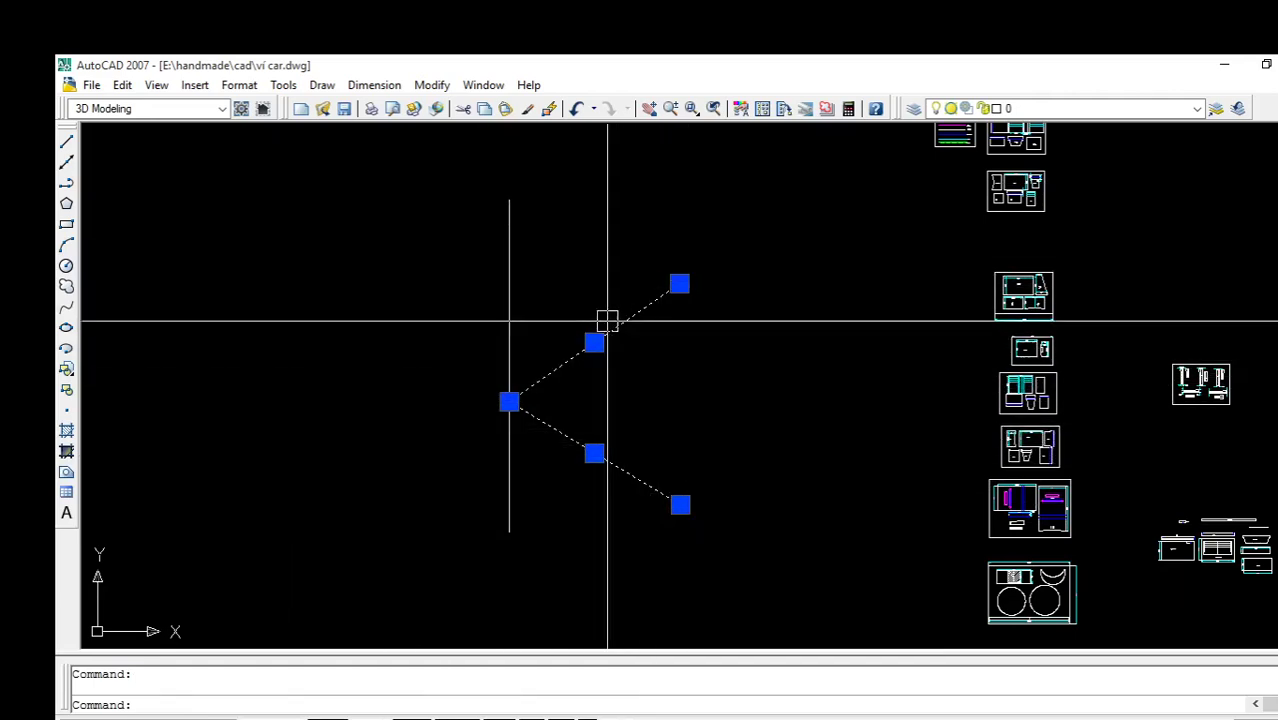
Mirror the two diagonals about the vertical line to form an X
left_click(765, 262)
left_click(604, 518)
type("mi")
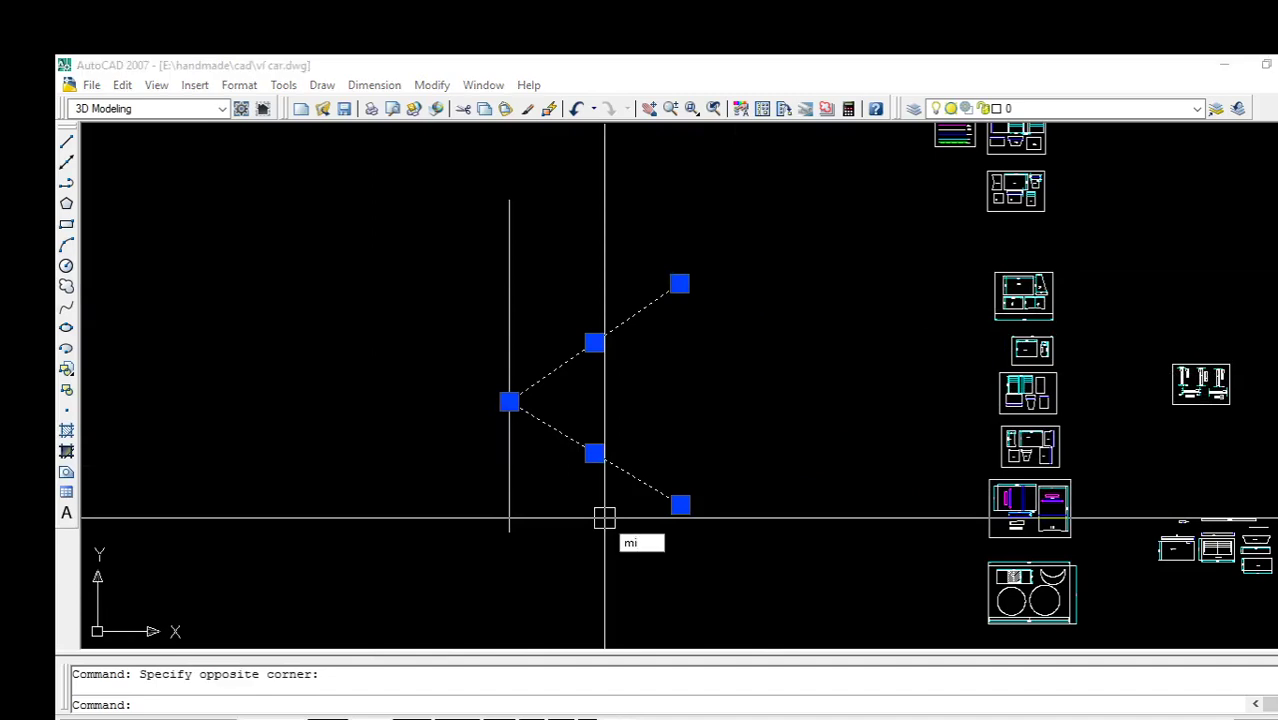
key("Return")
left_click(509, 531)
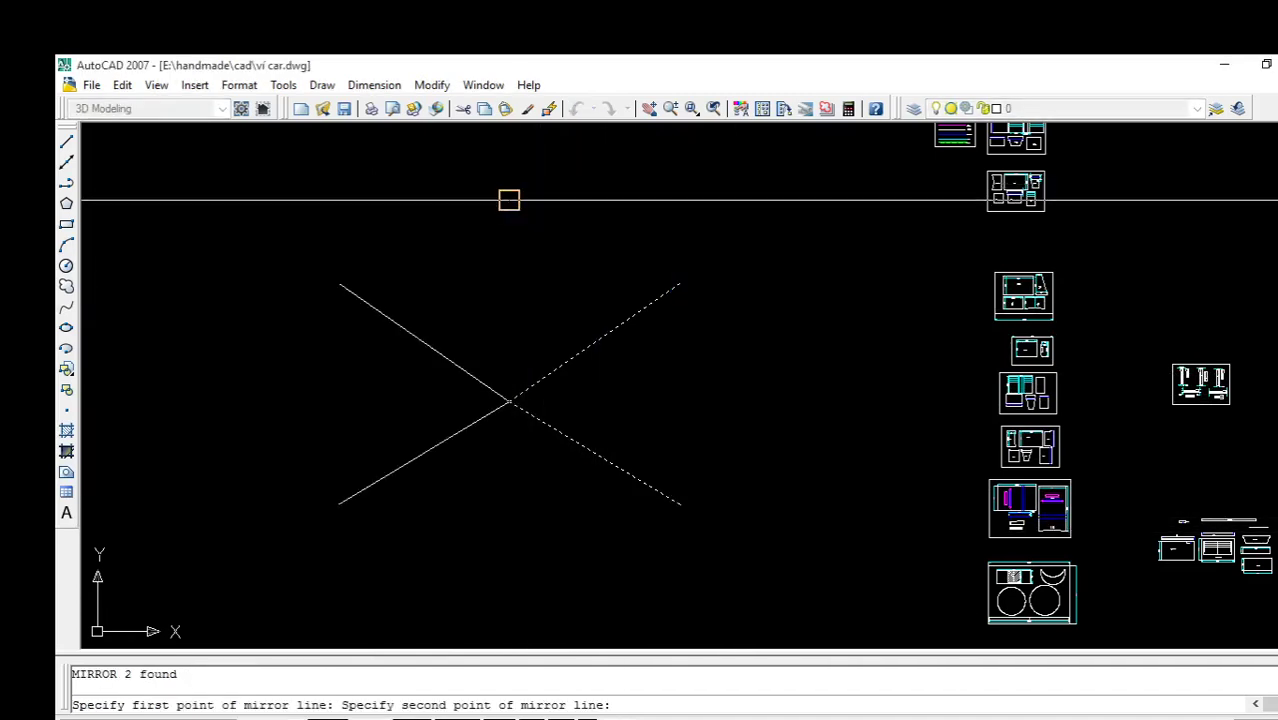
left_click(516, 200)
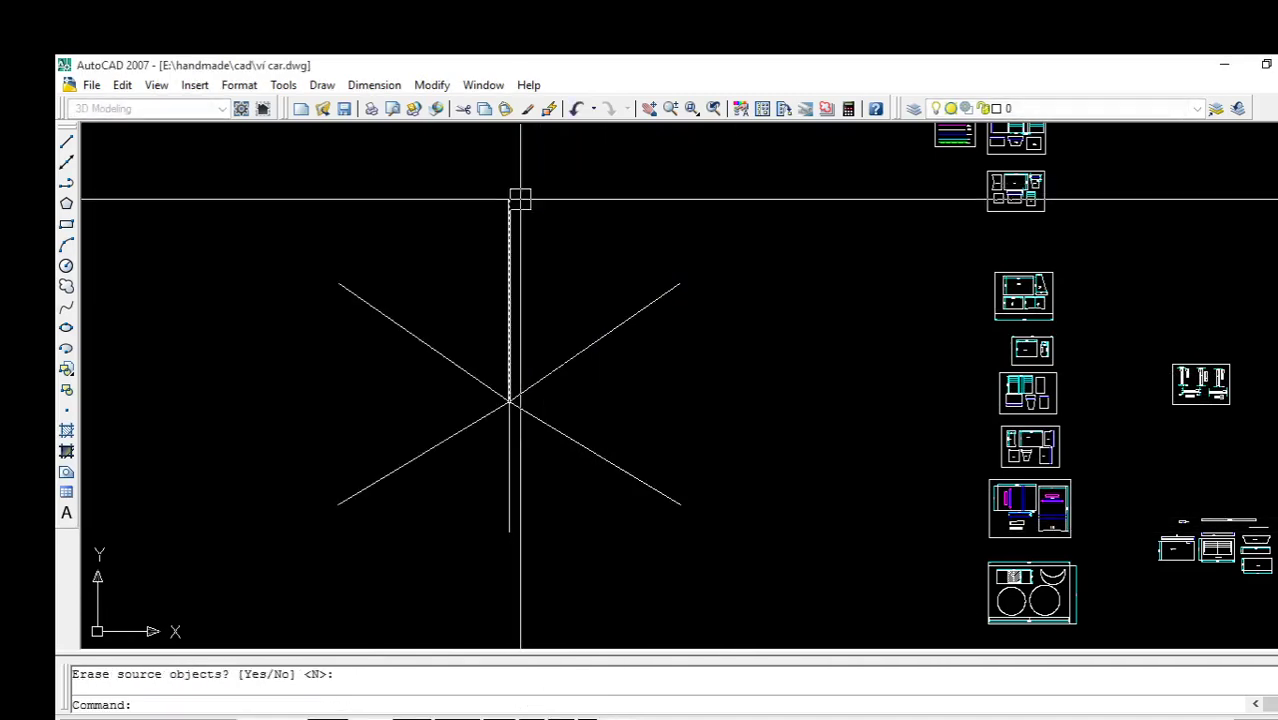
Delete the vertical mirror line and its leftover segment
left_click(512, 312)
key("Delete")
left_click(520, 452)
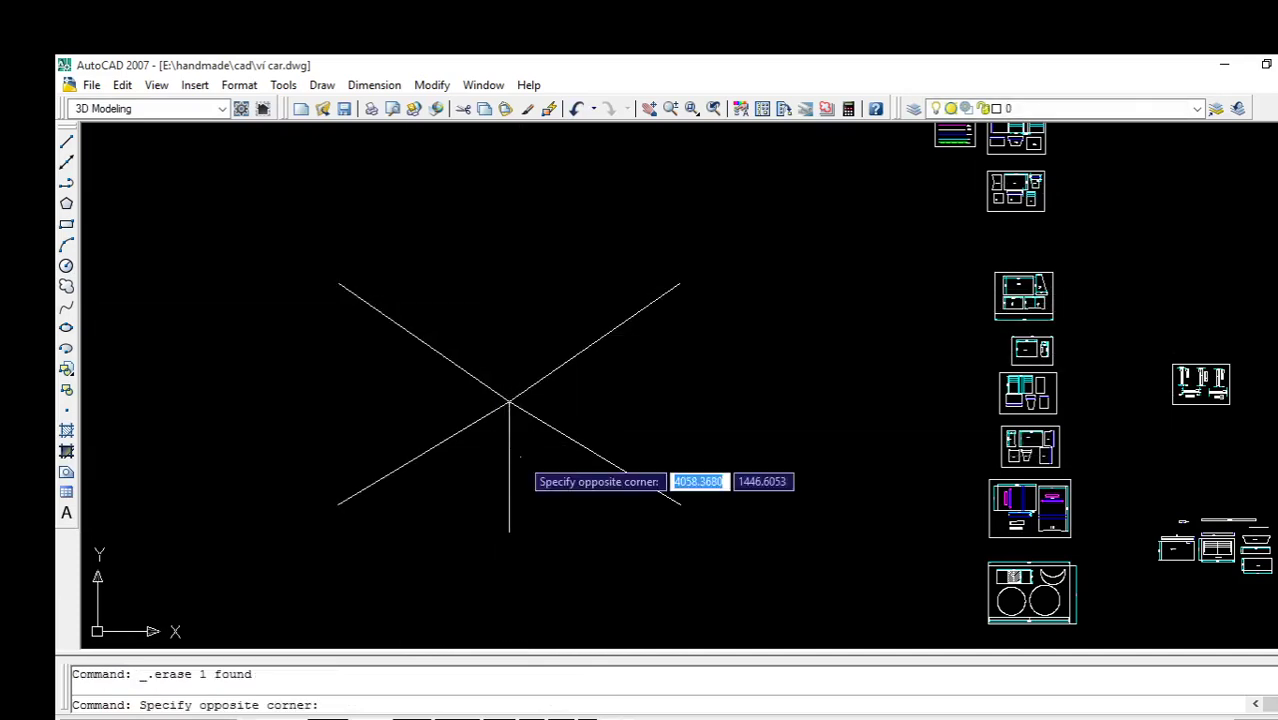
left_click(466, 487)
key("Delete")
Try several selections around the left diagonals, clearing each one
left_click(446, 278)
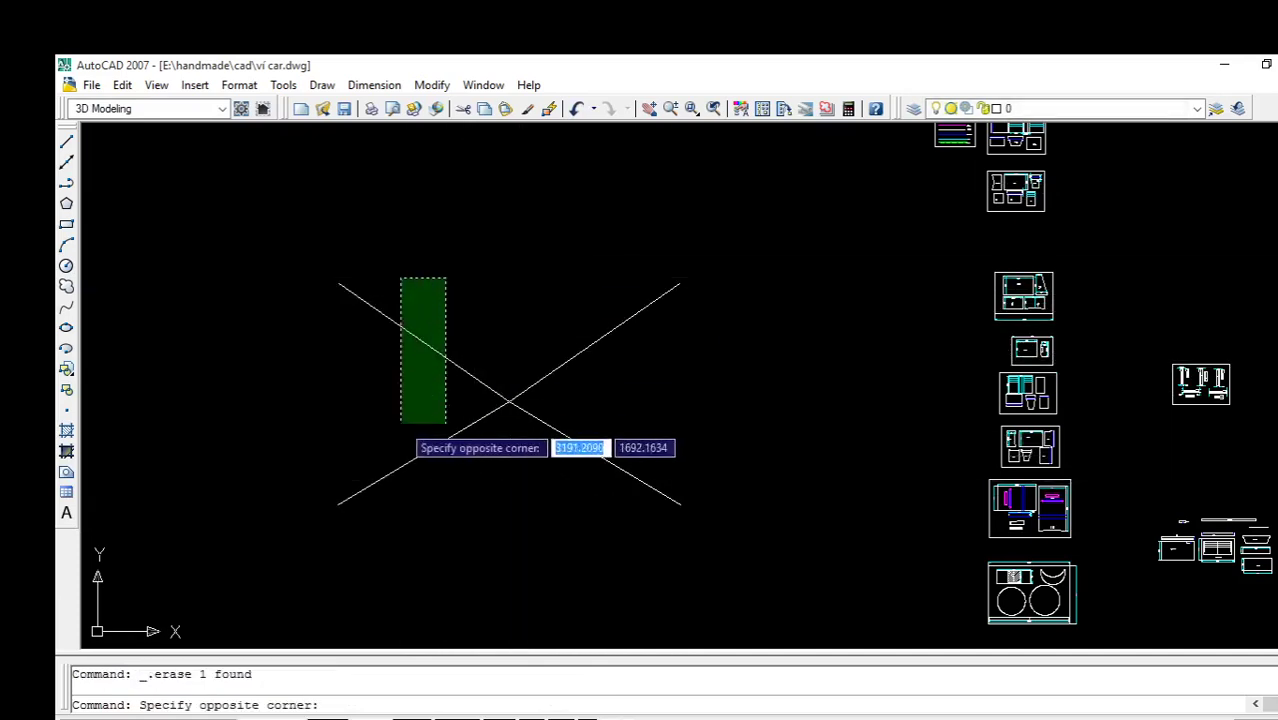
key("Escape")
left_click(418, 452)
key("Escape")
left_click(445, 337)
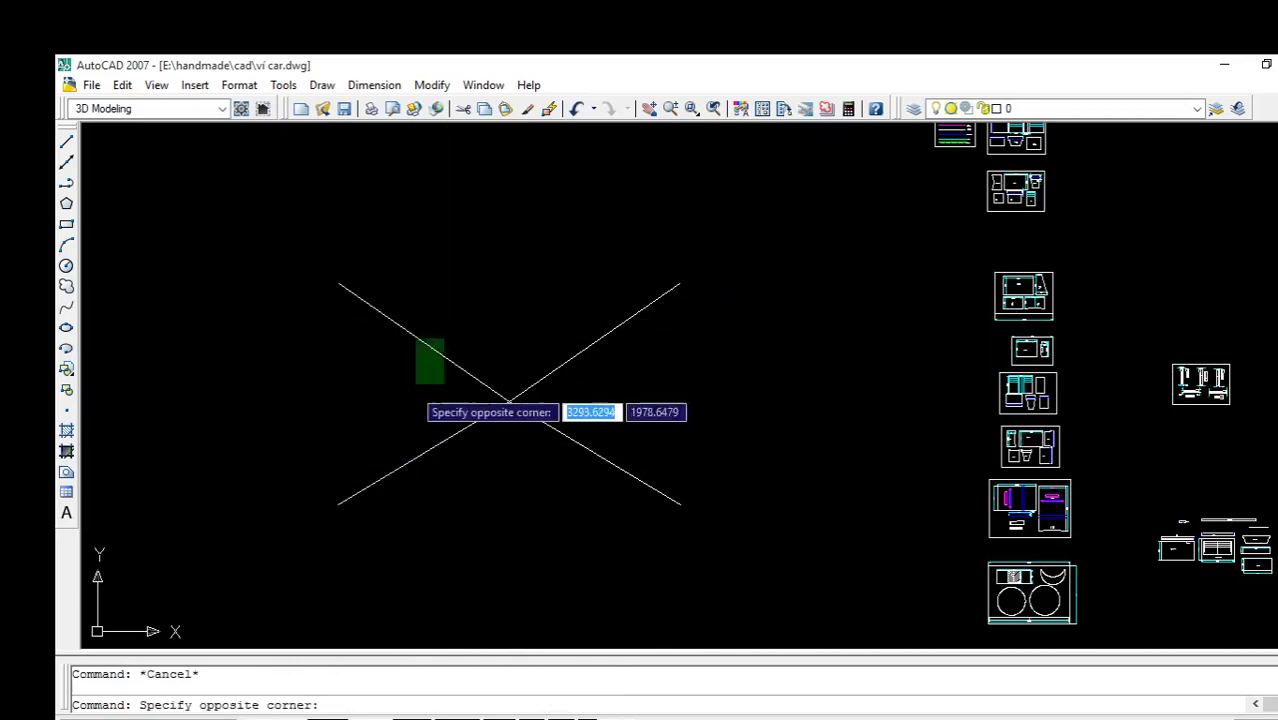
key("Escape")
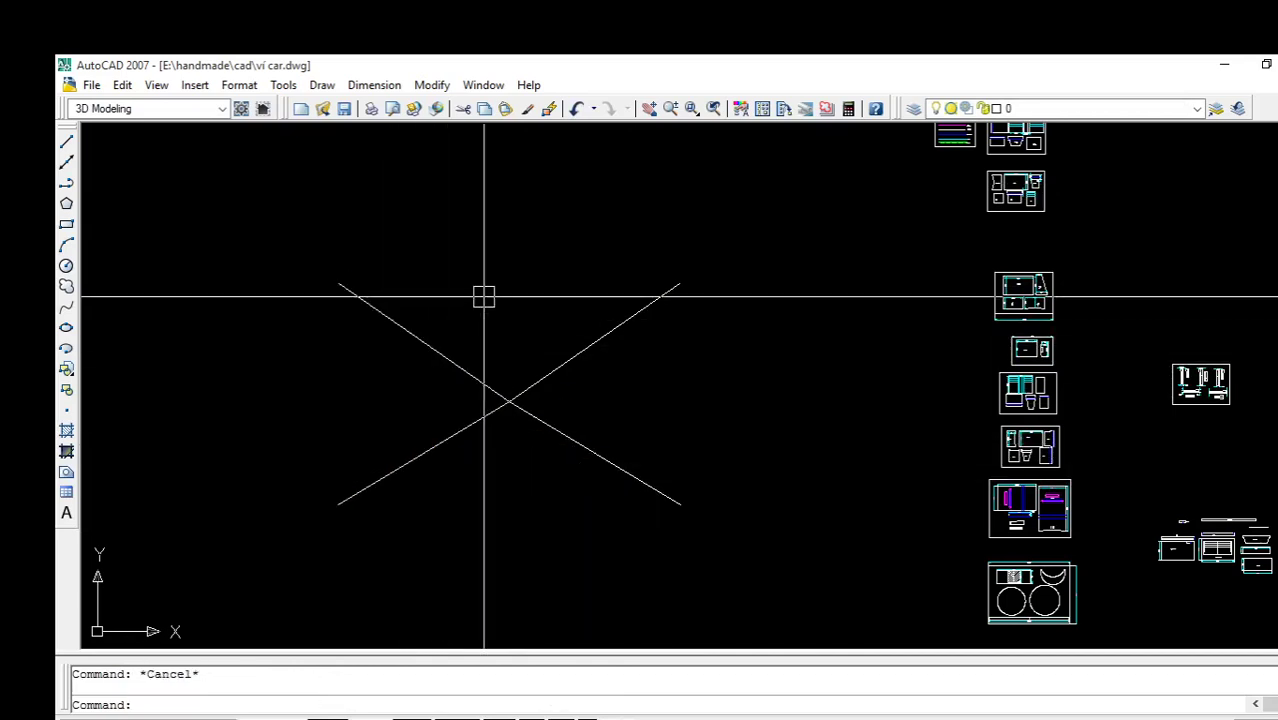
left_click(442, 295)
left_click(319, 368)
left_click(368, 485)
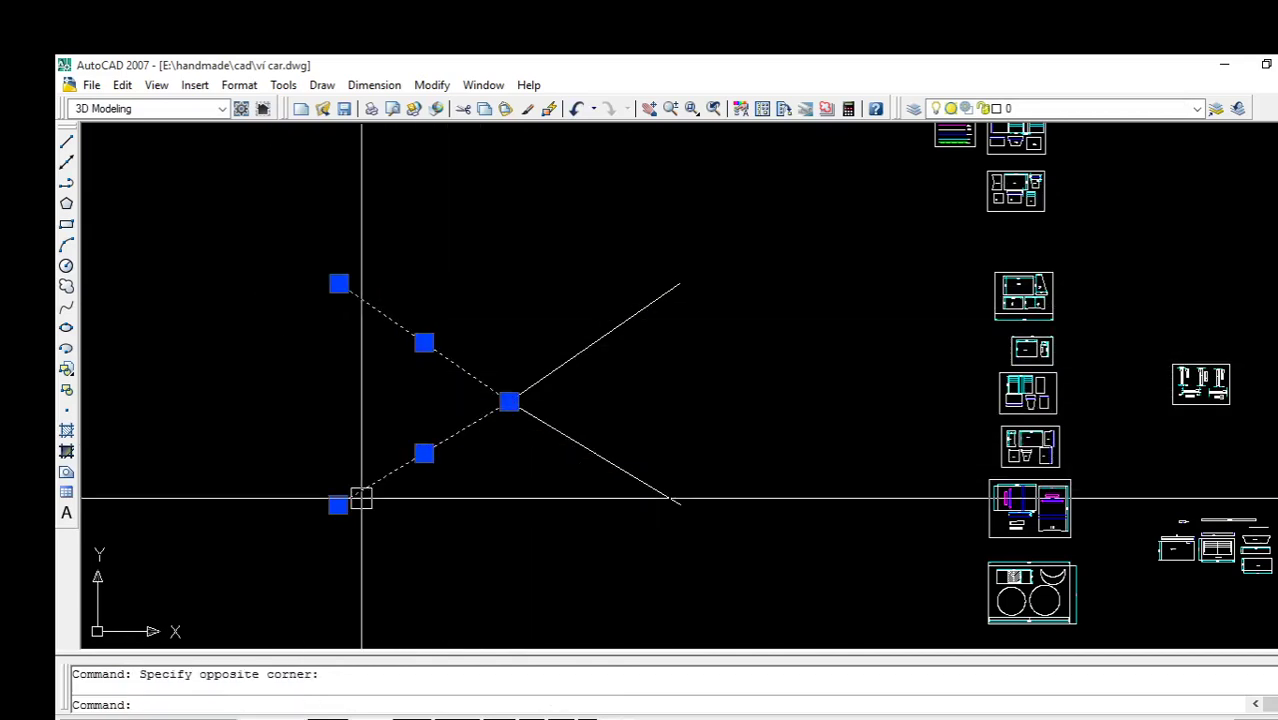
key("Escape")
Center the X in view and window-select both of its lines
scroll(478, 265, "down", 4)
scroll(478, 265, "up", 3)
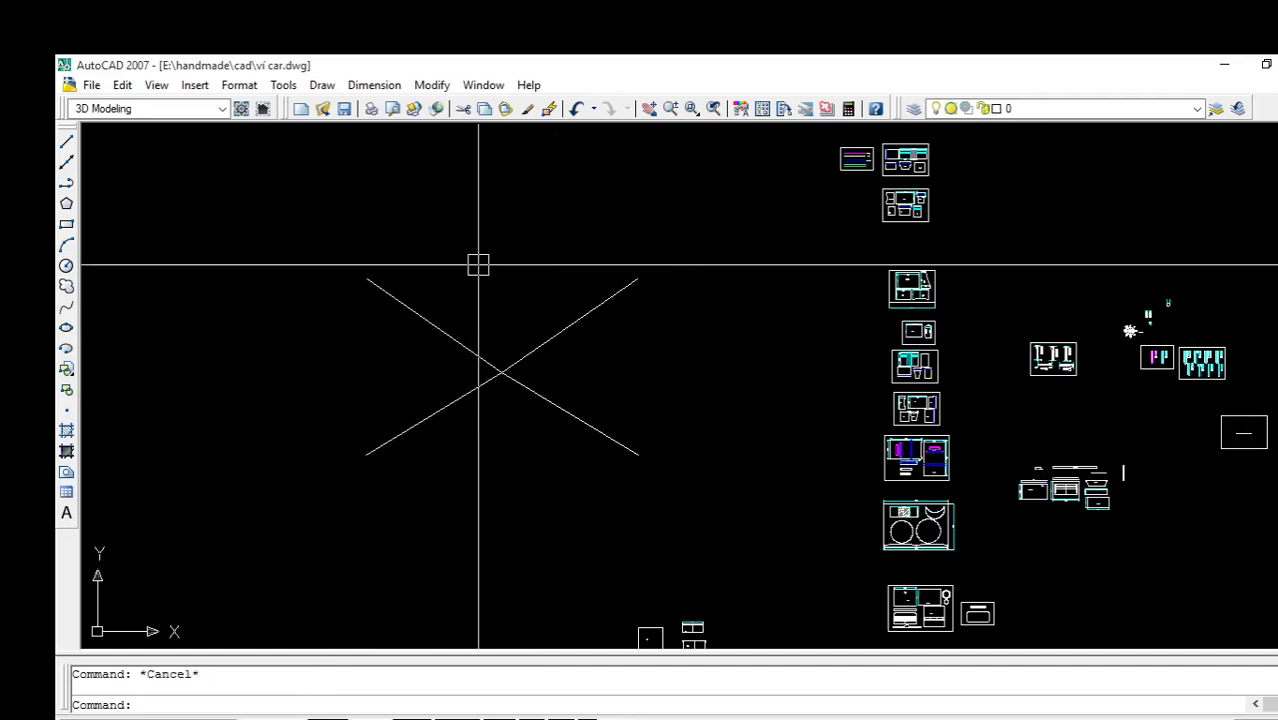
scroll(540, 276, "up", 2)
middle_click_drag(542, 281, 680, 325)
left_click(882, 271)
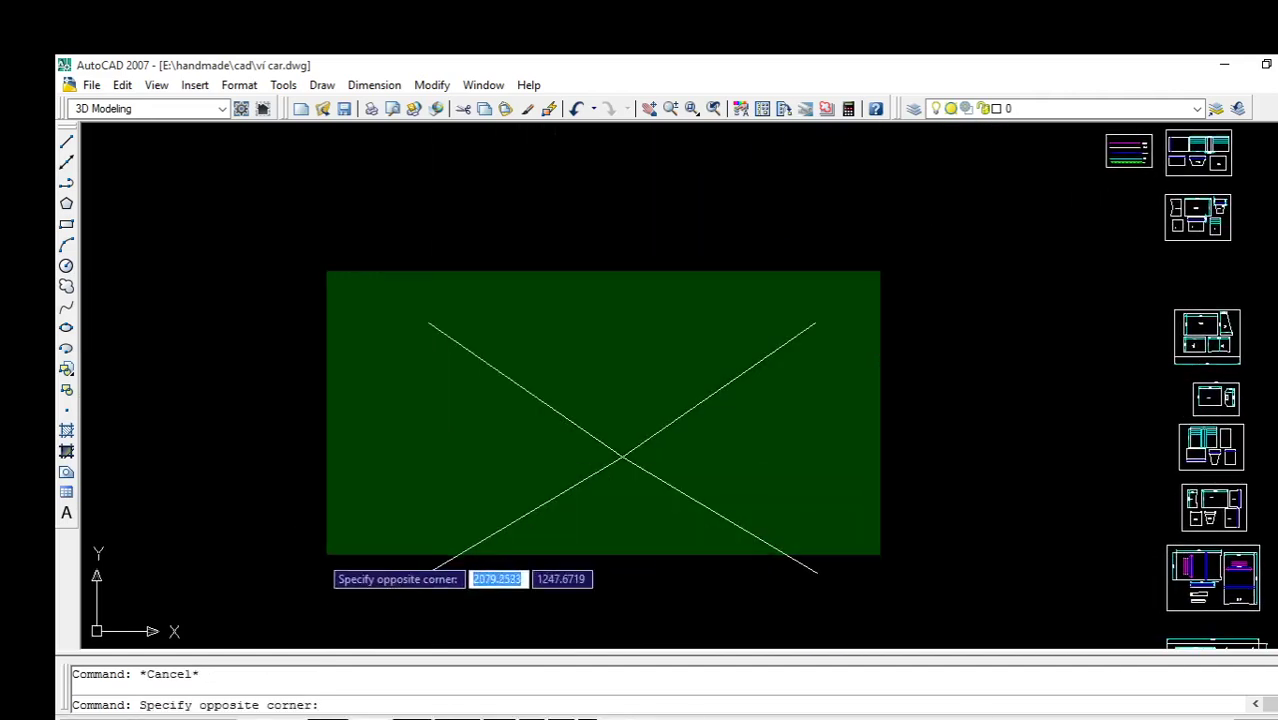
left_click(281, 577)
Draw a short stray line and then remove it
key("Escape")
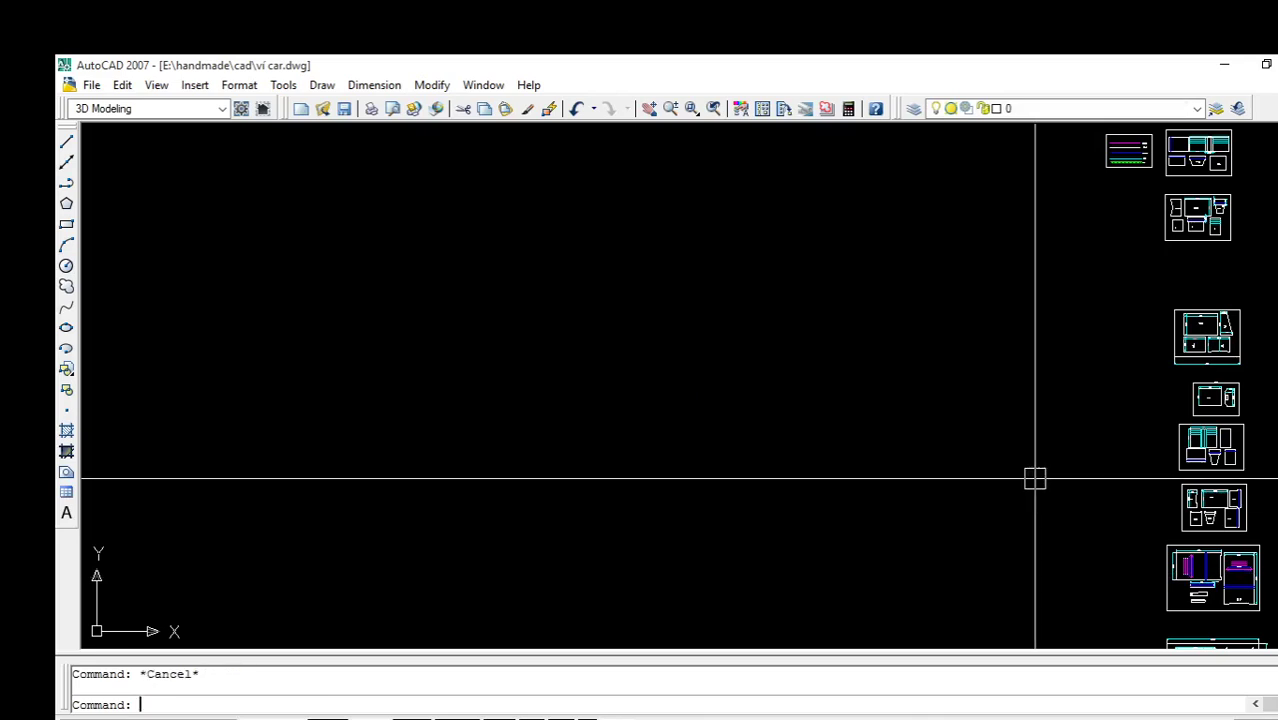
type("l")
key("Return")
left_click(767, 321)
left_click(640, 407)
key("Escape")
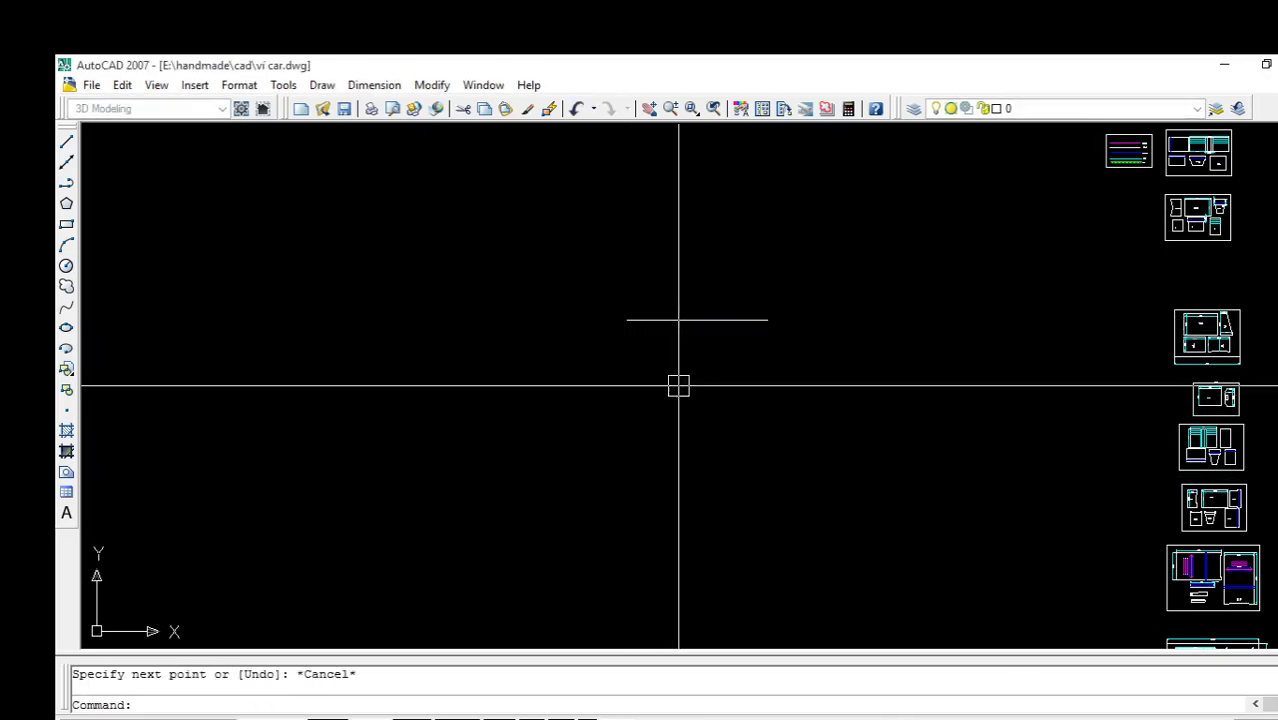
left_click(802, 285)
left_click(716, 356)
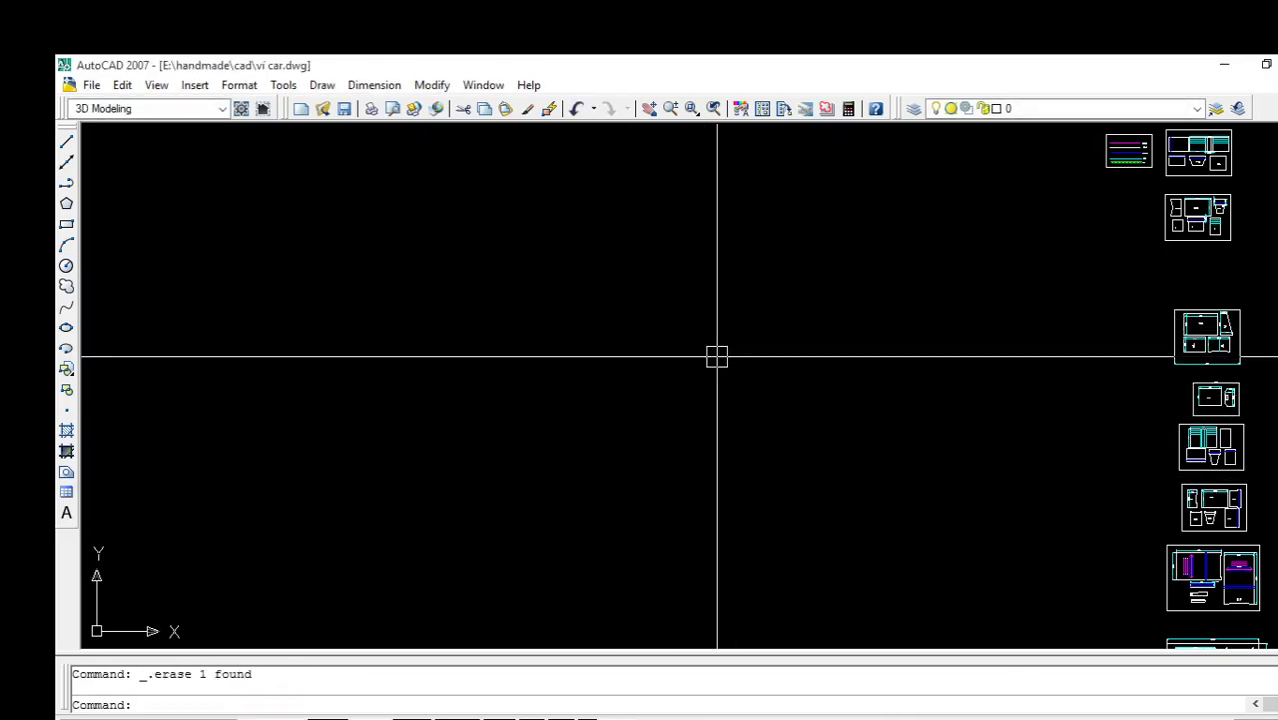
key("Return")
Draw two diagonal lines meeting at a point to form a new V
key("Escape")
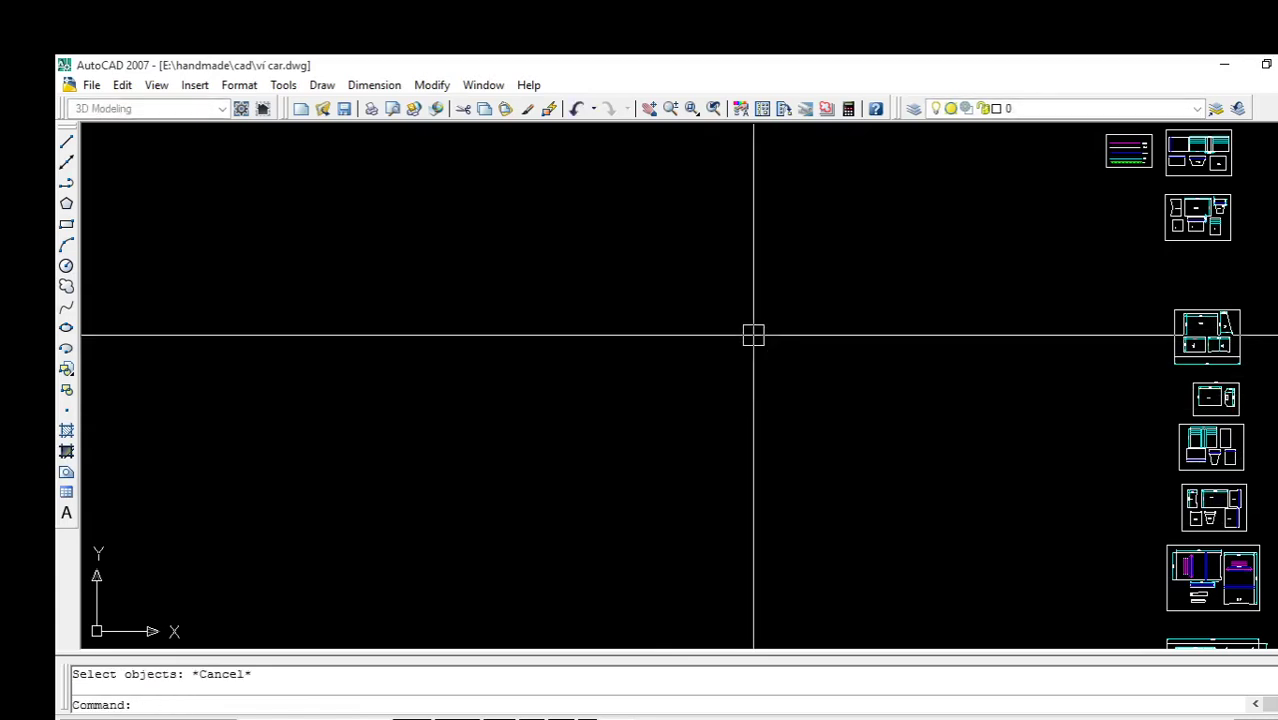
type("l")
key("Return")
left_click(753, 336)
left_click(598, 465)
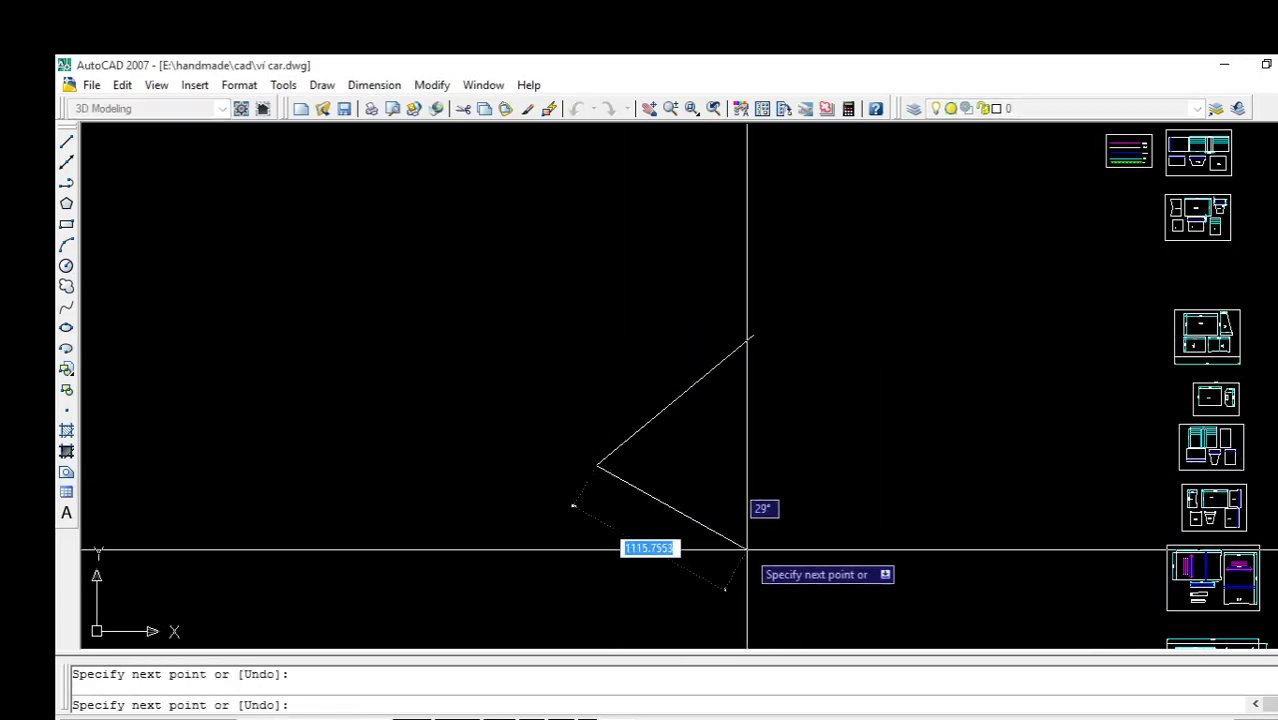
left_click(747, 548)
key("Escape")
type("l")
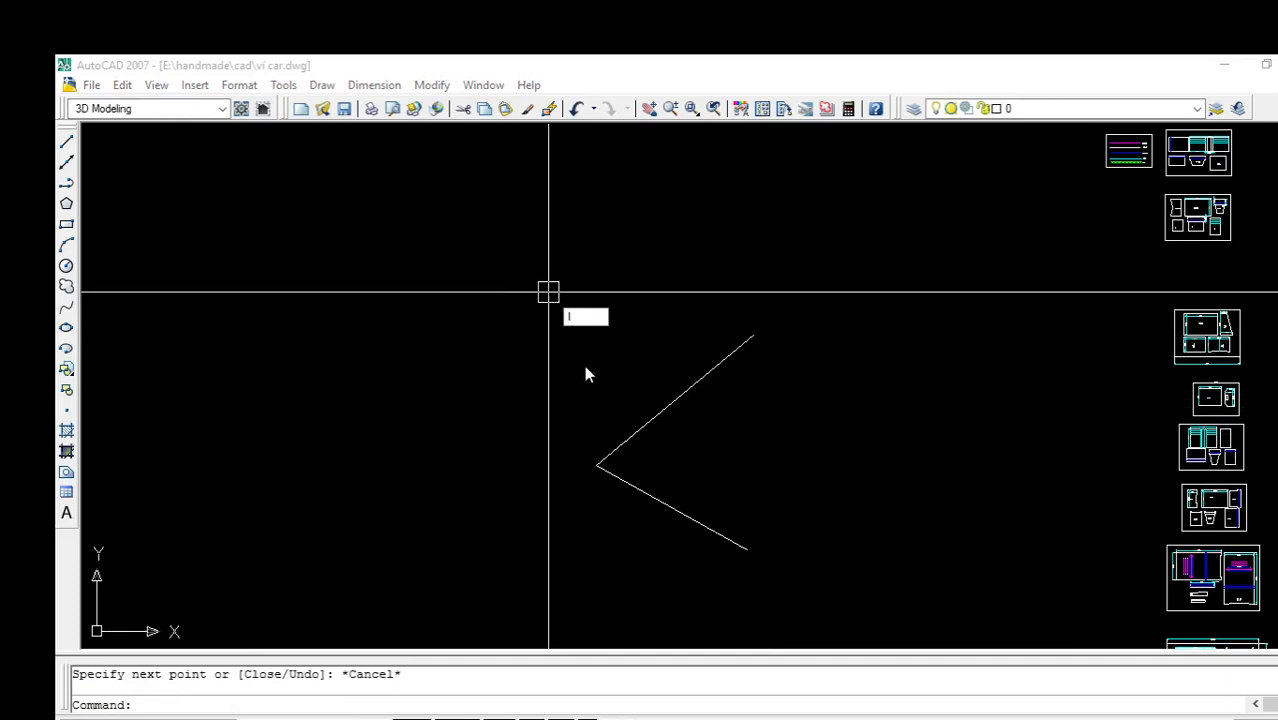
Draw vertical lines up and down from the V's point with Ortho on
key("Return")
left_click(597, 465)
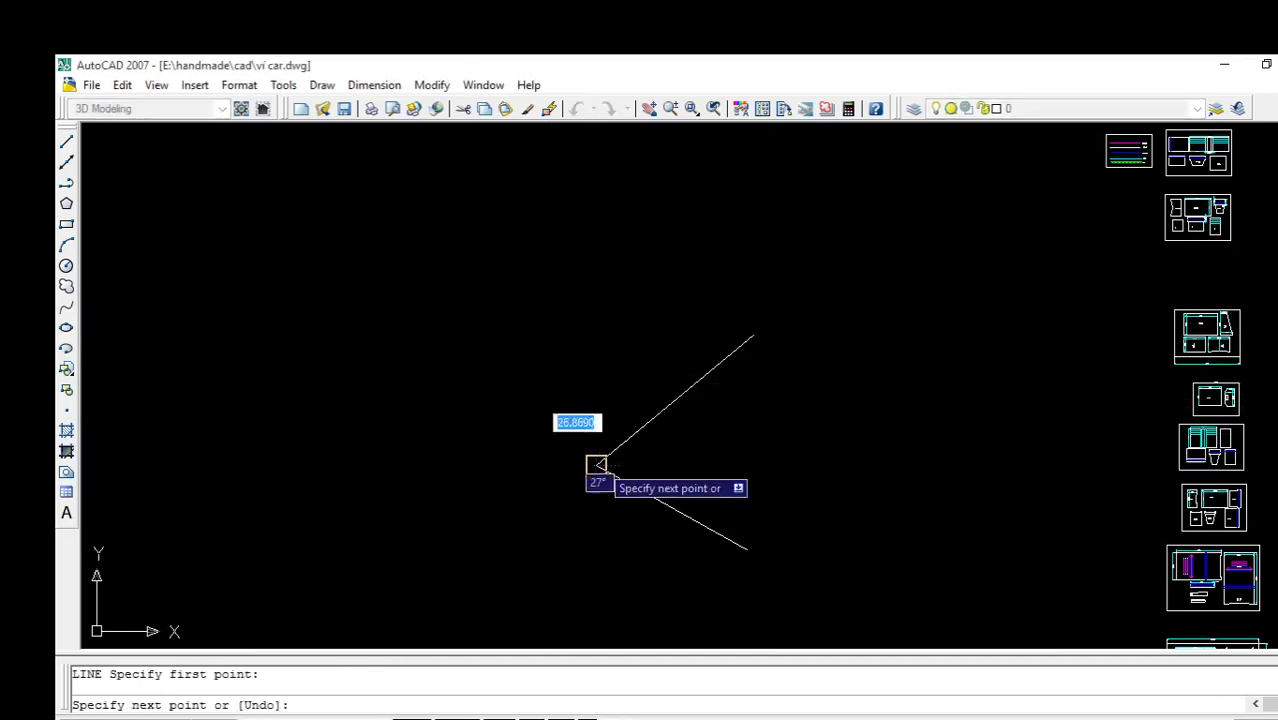
key("F8")
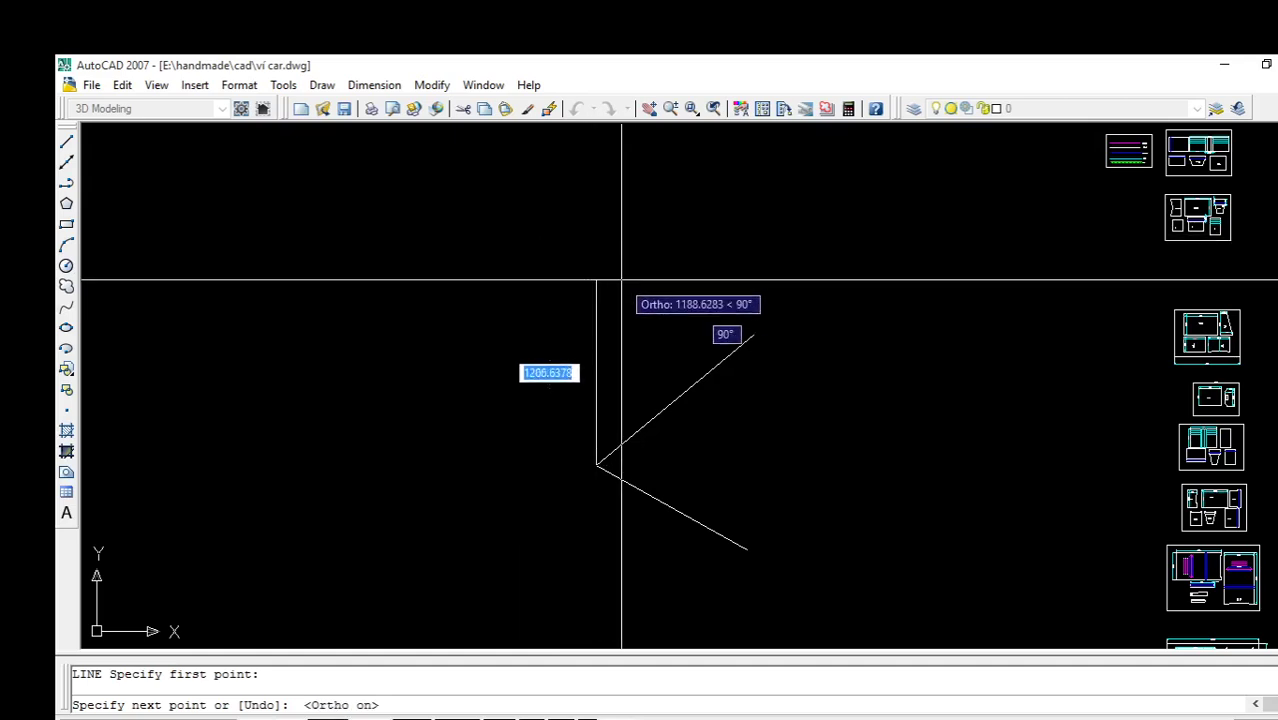
left_click(605, 320)
key("Escape")
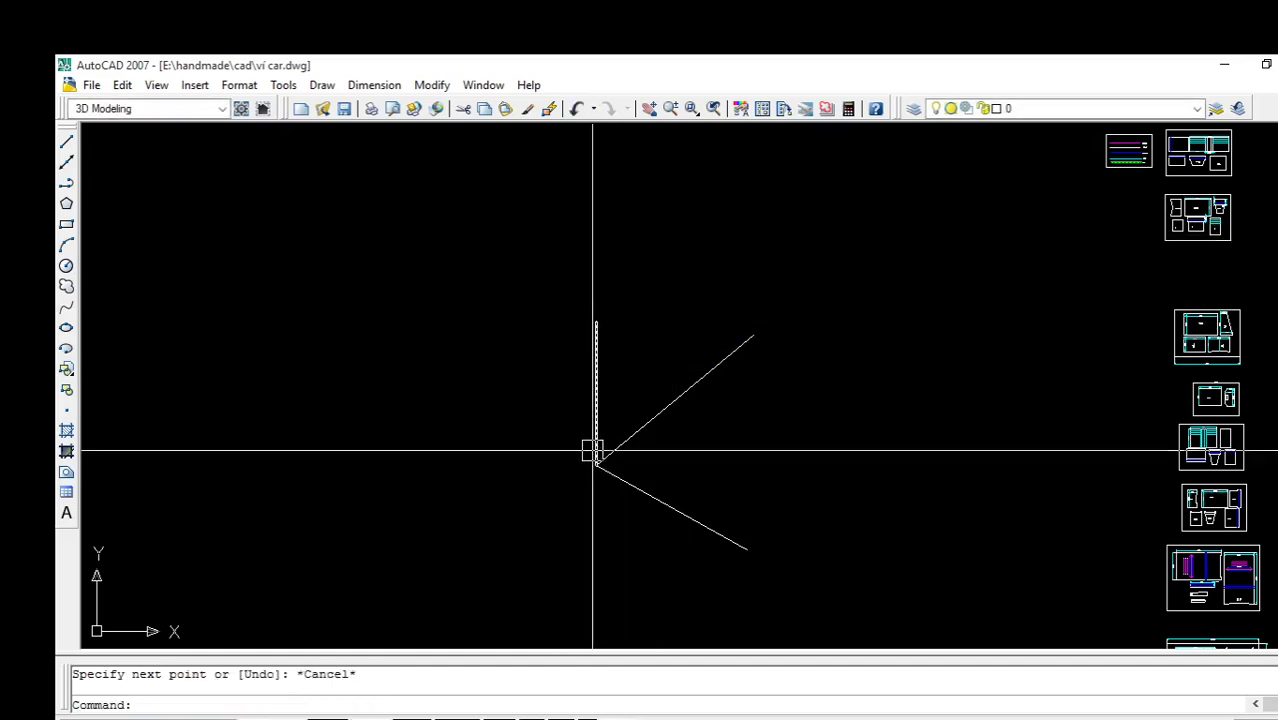
key("Return")
left_click(597, 465)
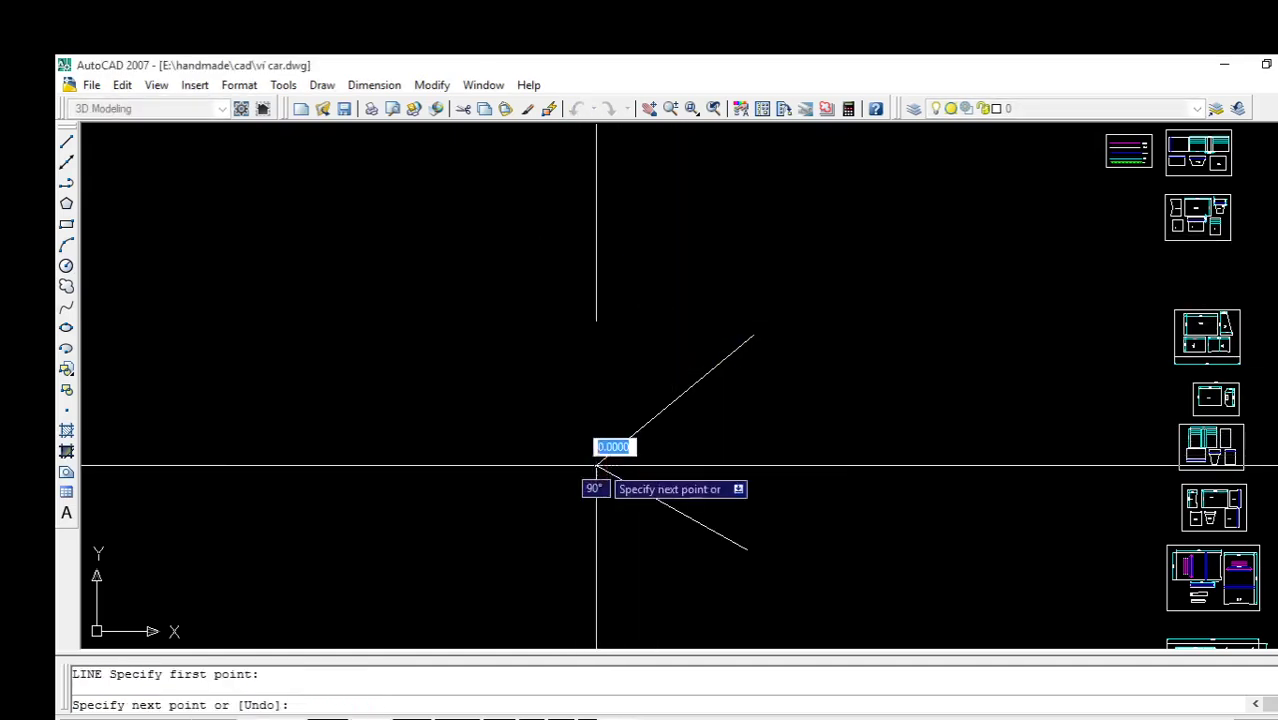
left_click(597, 579)
key("Escape")
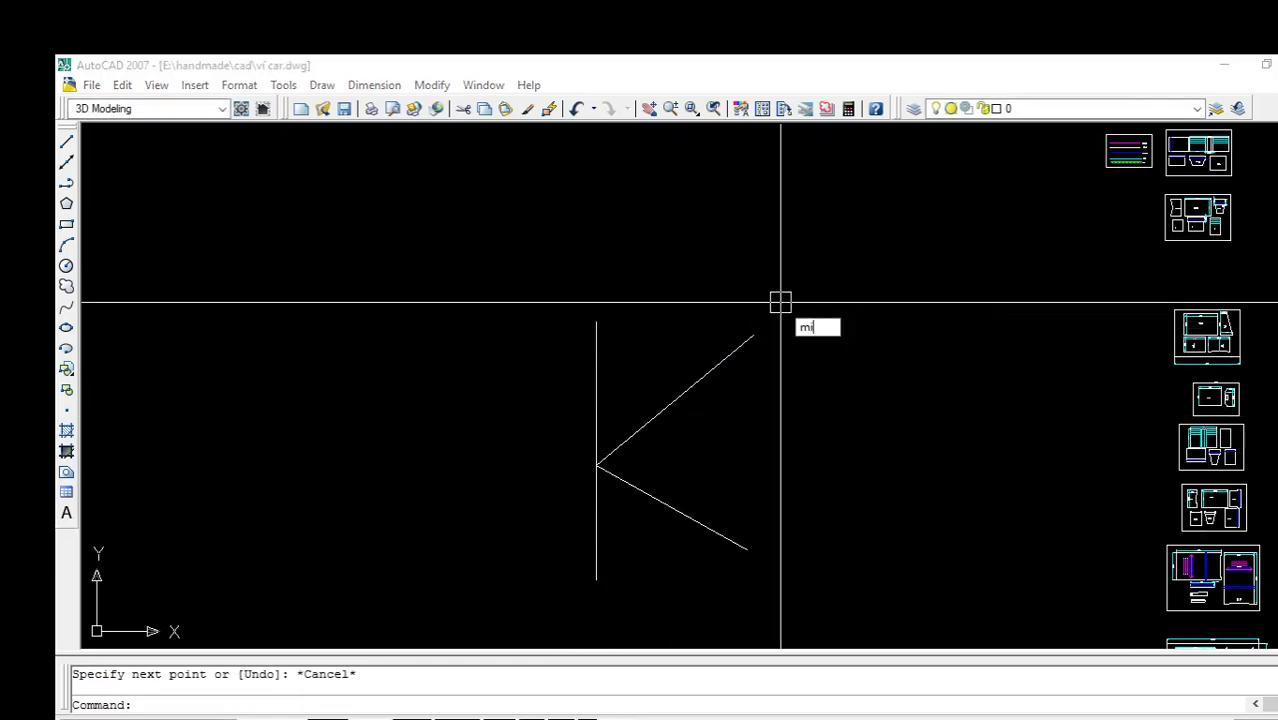
Select the diagonals and vertical segments, then clear the selection
left_click(762, 320)
left_click(668, 580)
key("Escape")
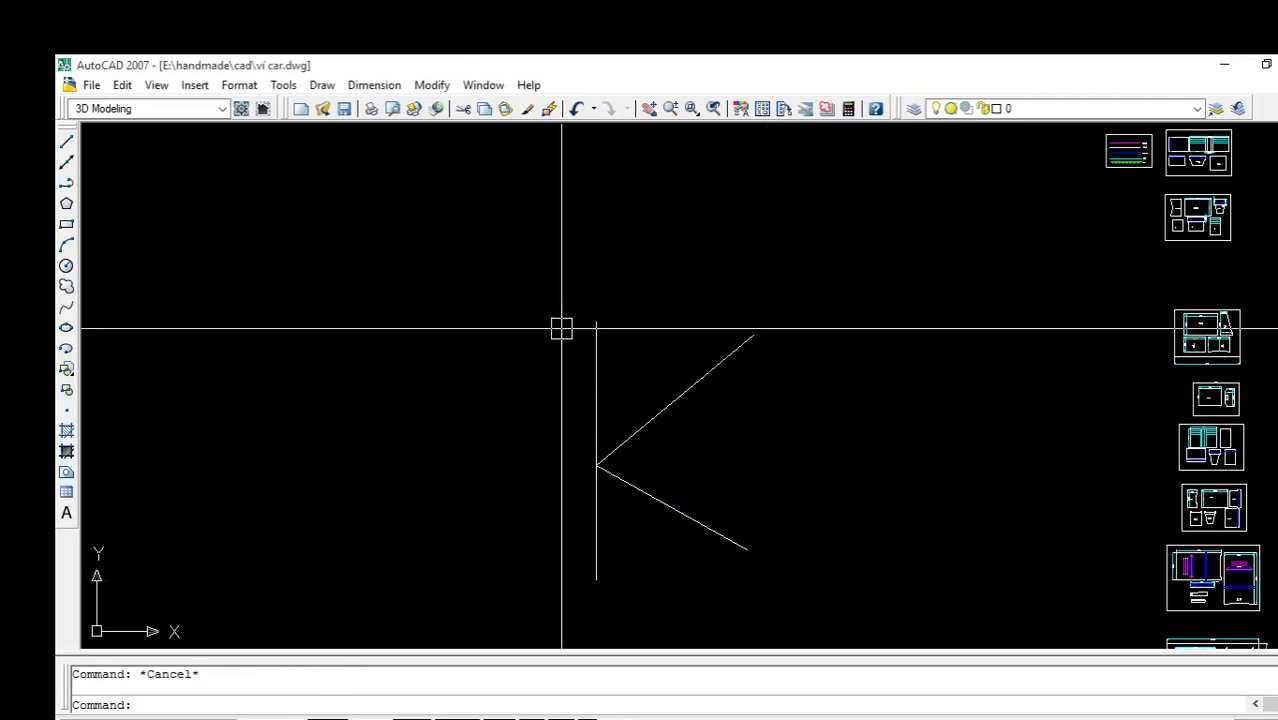
left_click(602, 254)
left_click(548, 365)
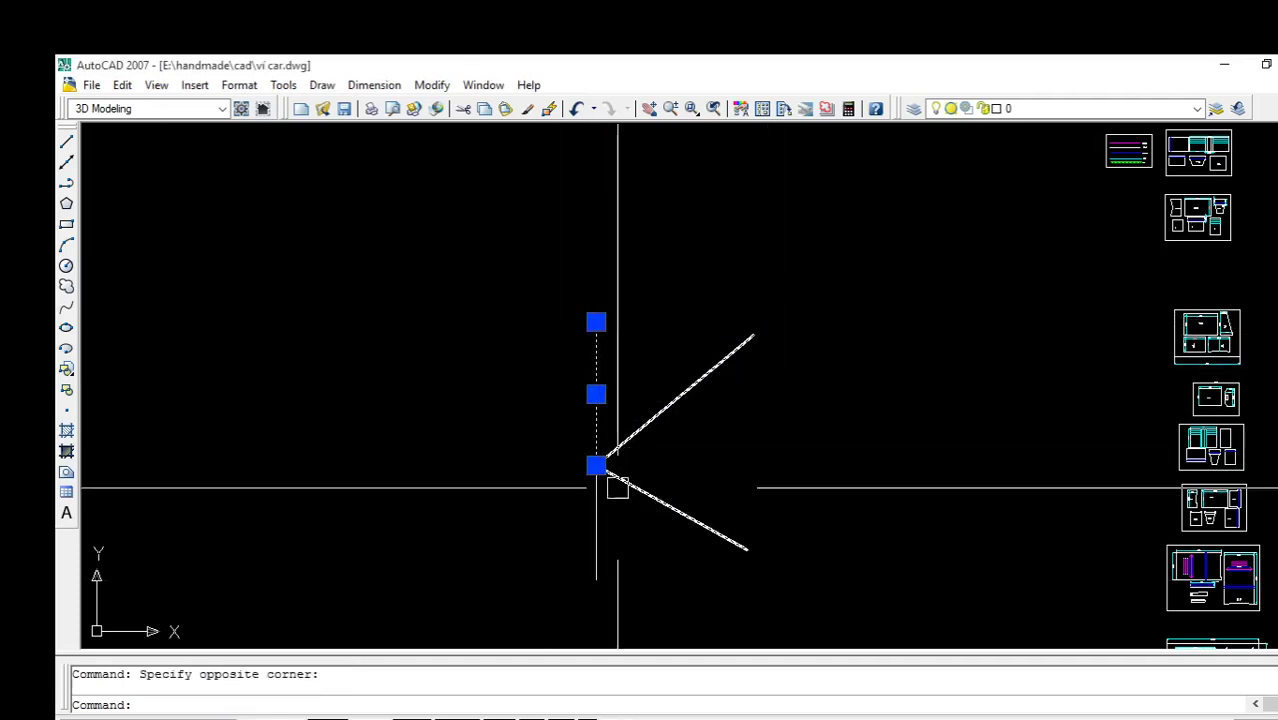
left_click(596, 522)
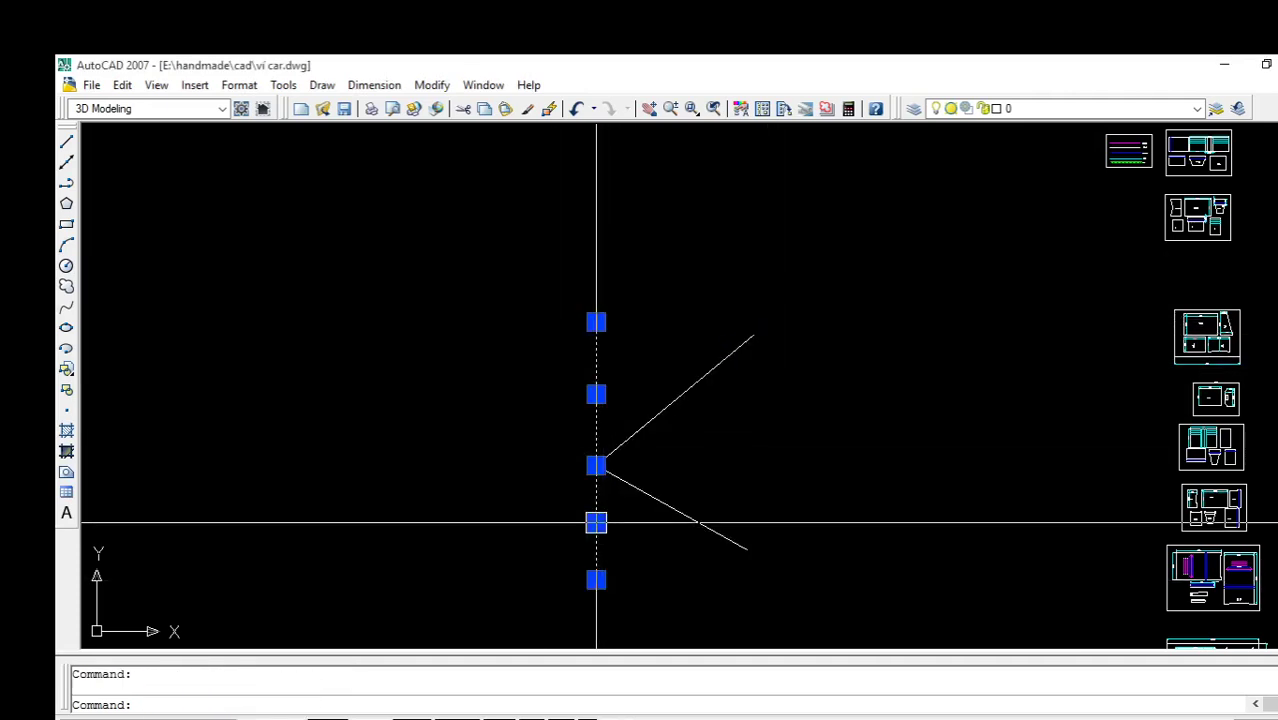
left_click(793, 250)
left_click(662, 580)
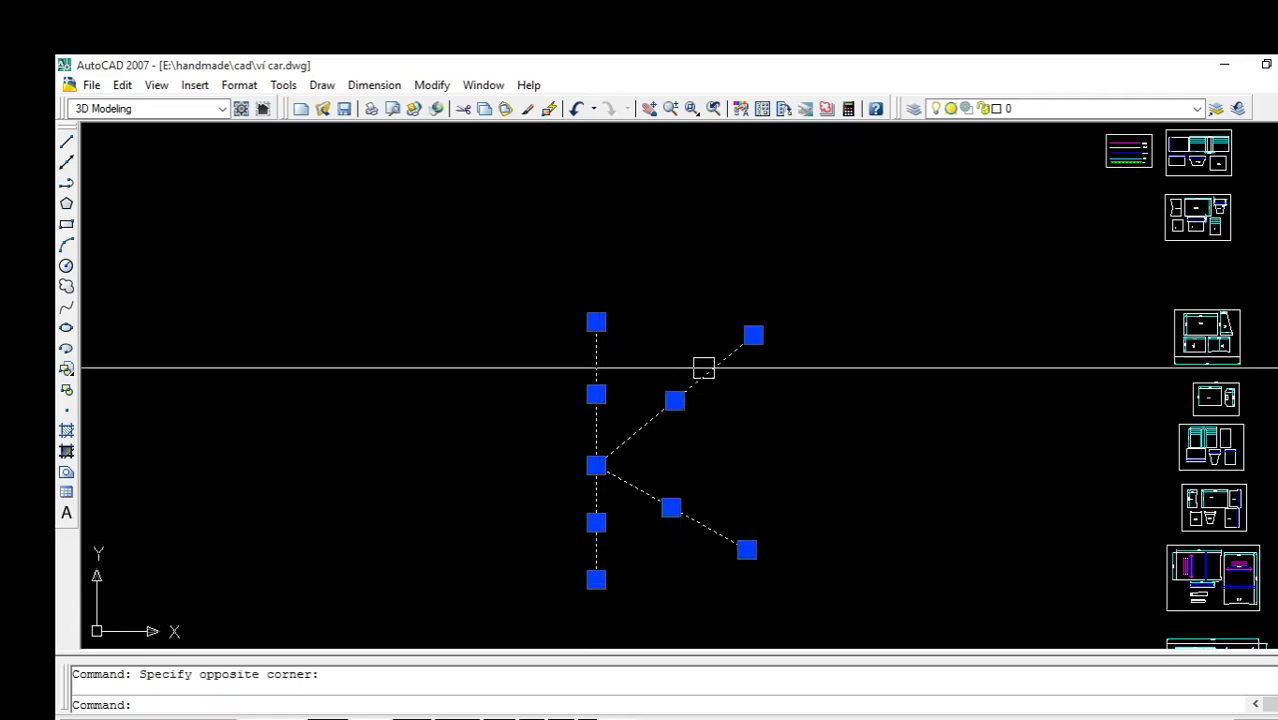
key("Escape")
Window-select only the two diagonal lines
left_click(768, 290)
left_click(669, 578)
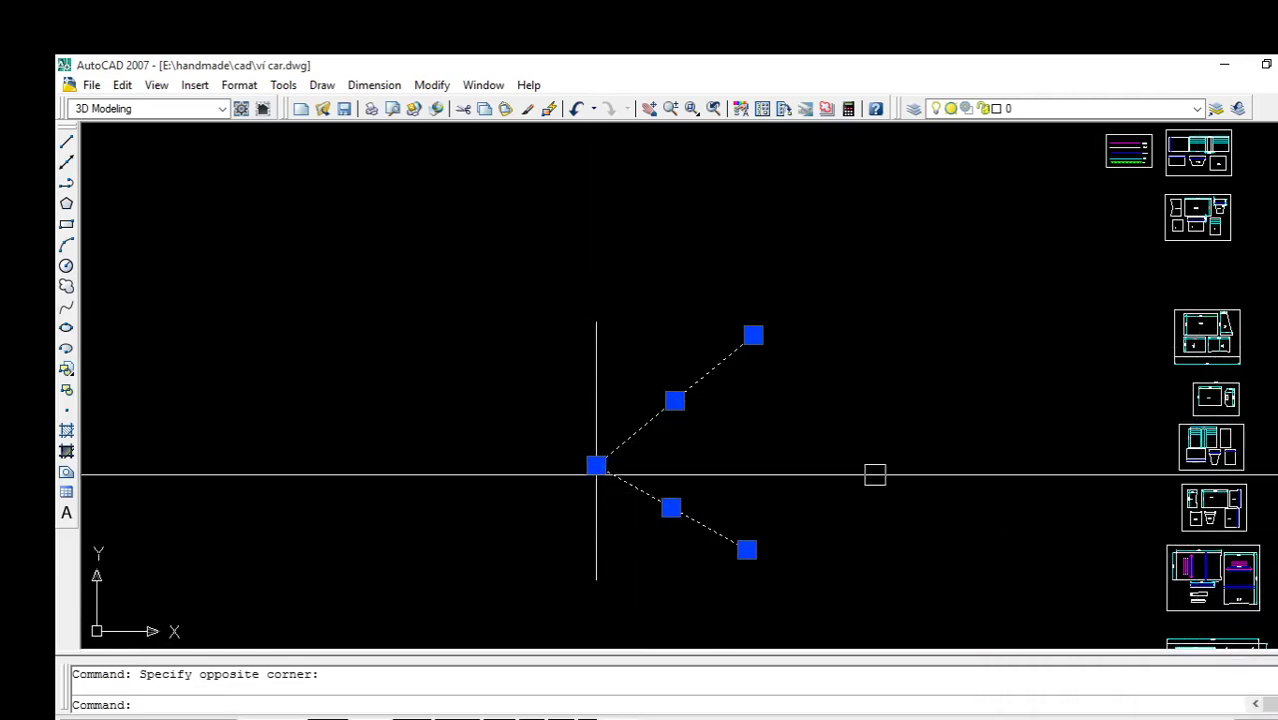
key("Escape")
left_click(795, 291)
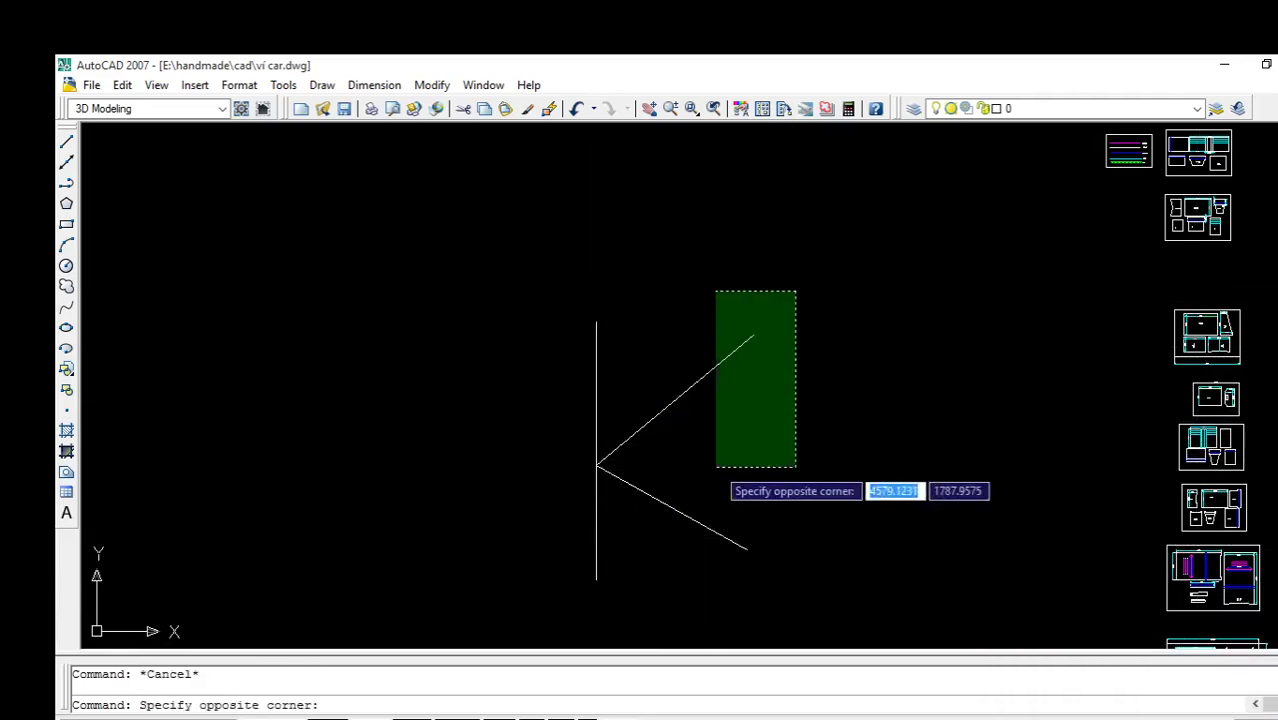
left_click(673, 576)
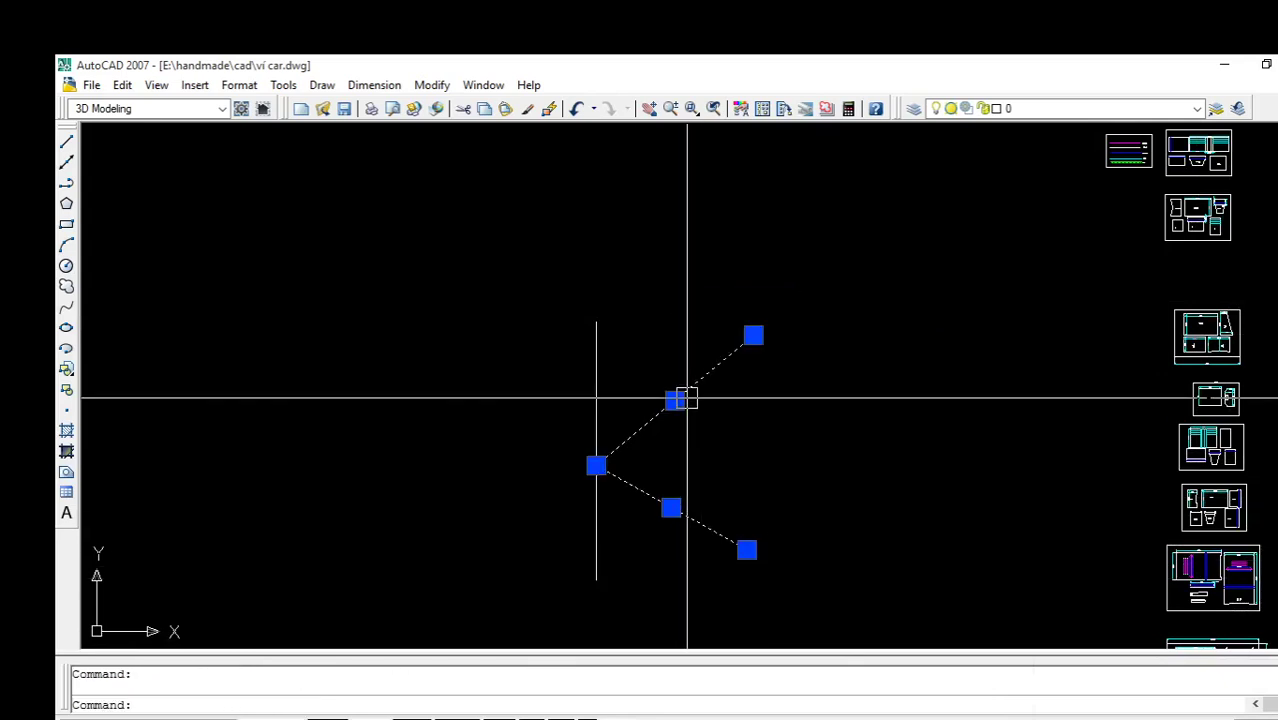
key("Escape")
left_click(827, 300)
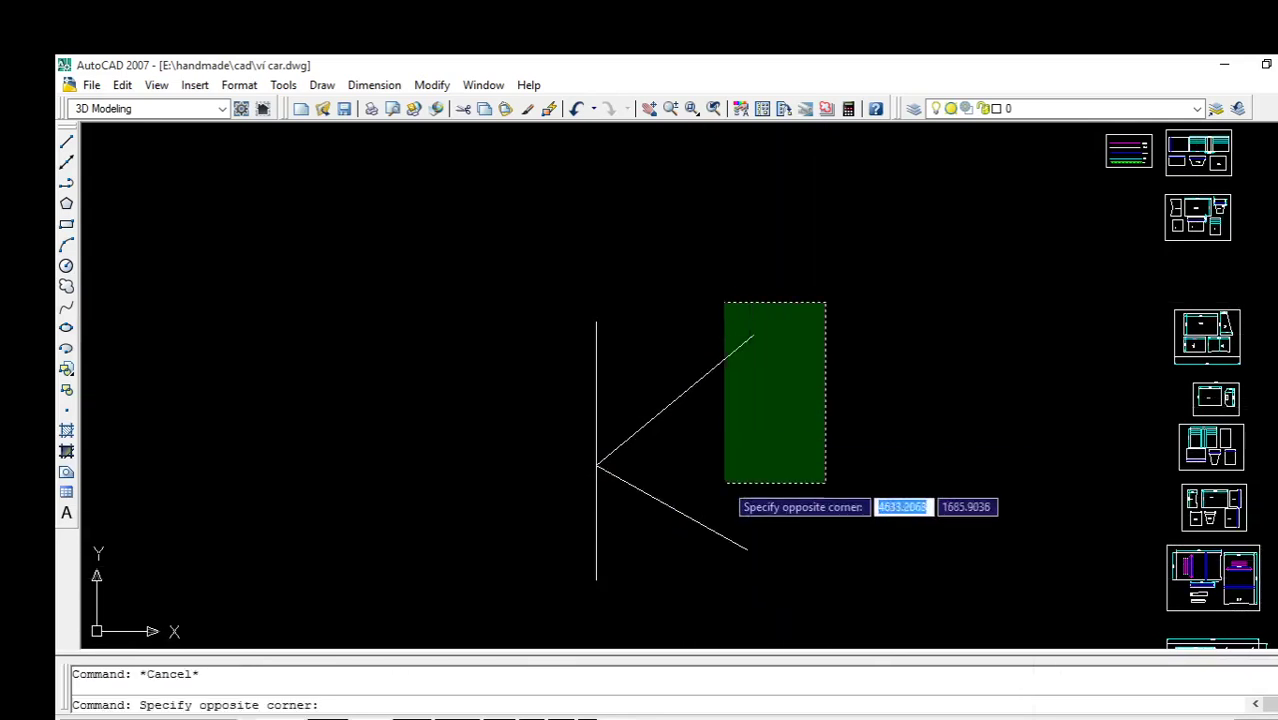
left_click(655, 602)
type("mi")
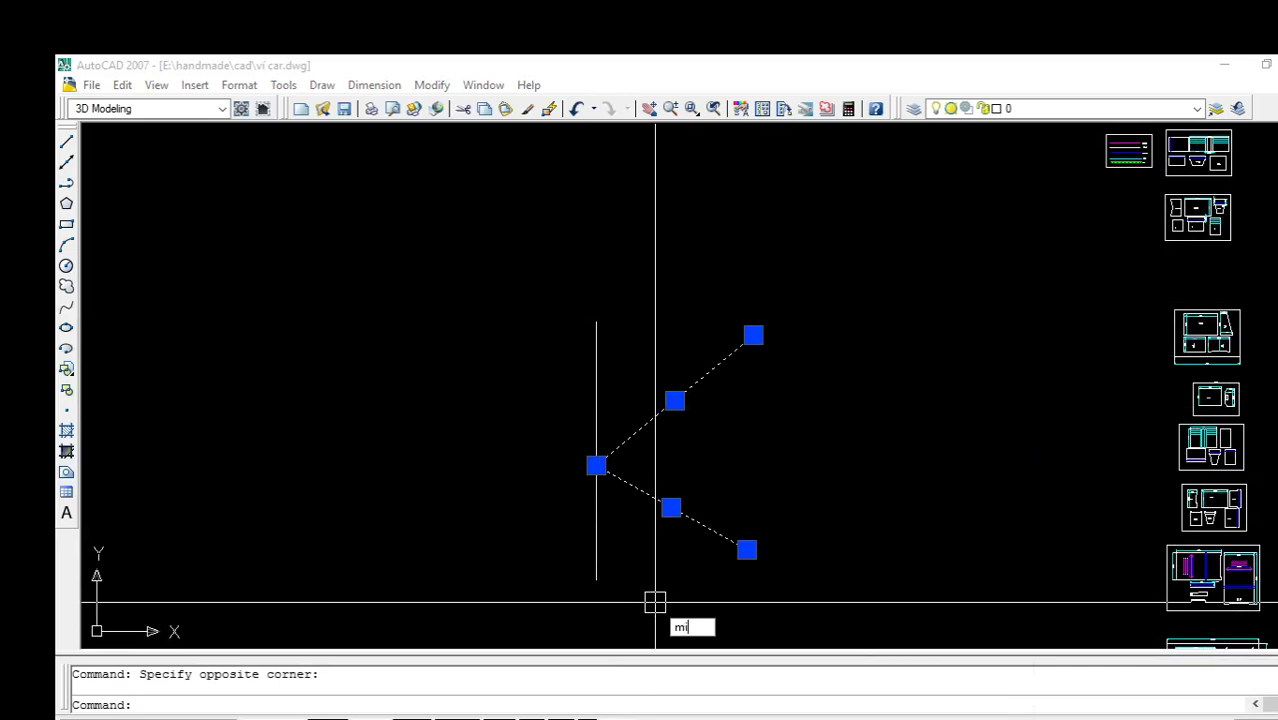
Mirror the diagonals about the vertical line, keeping the originals
key("Return")
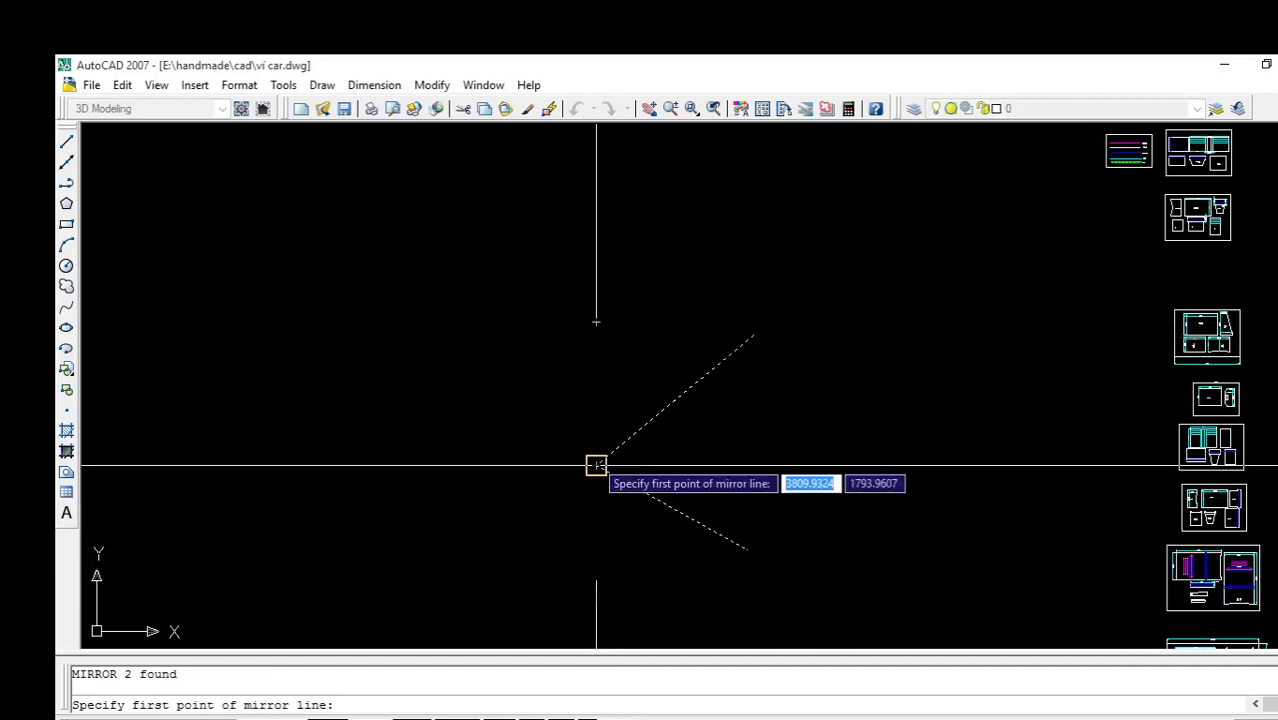
left_click(596, 578)
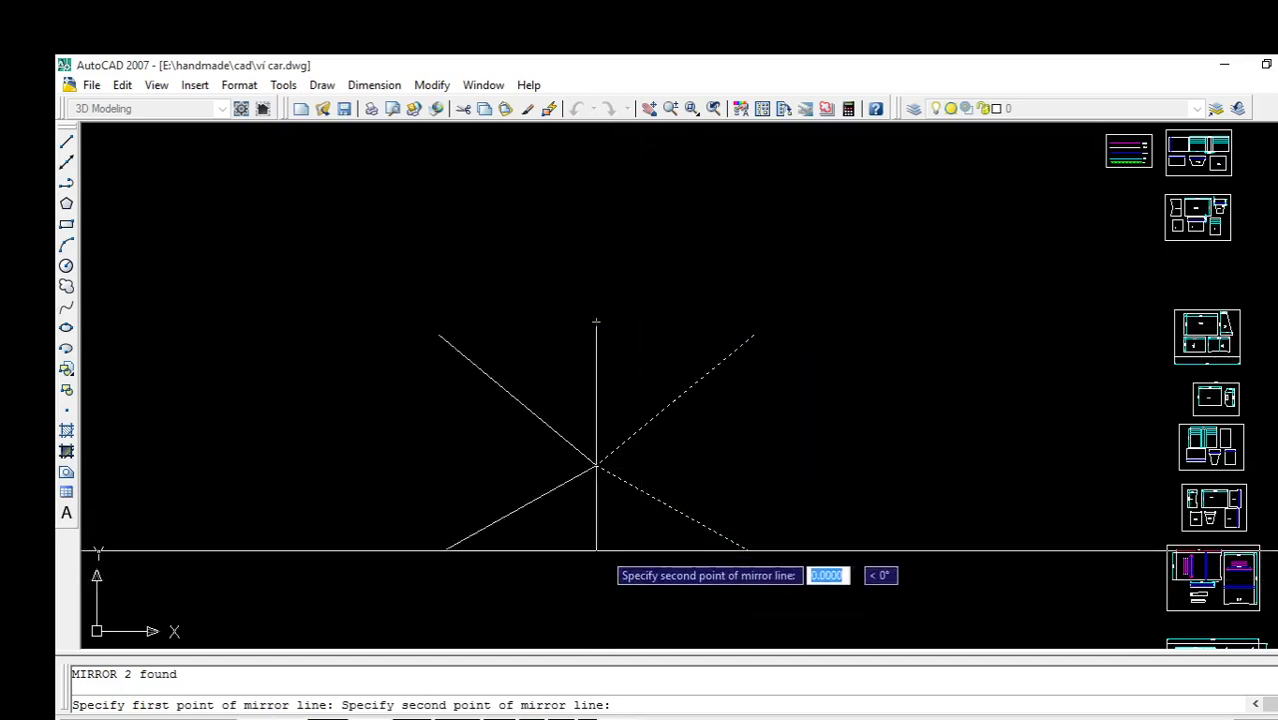
left_click(597, 322)
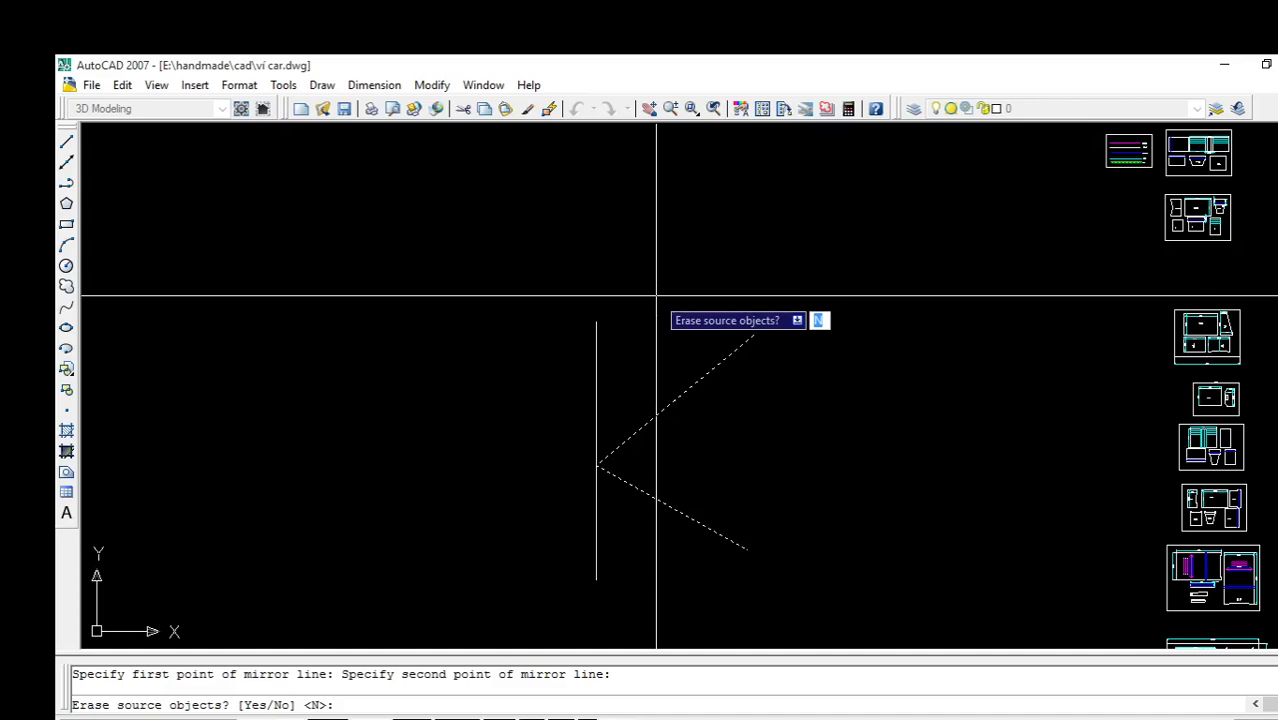
key("Return")
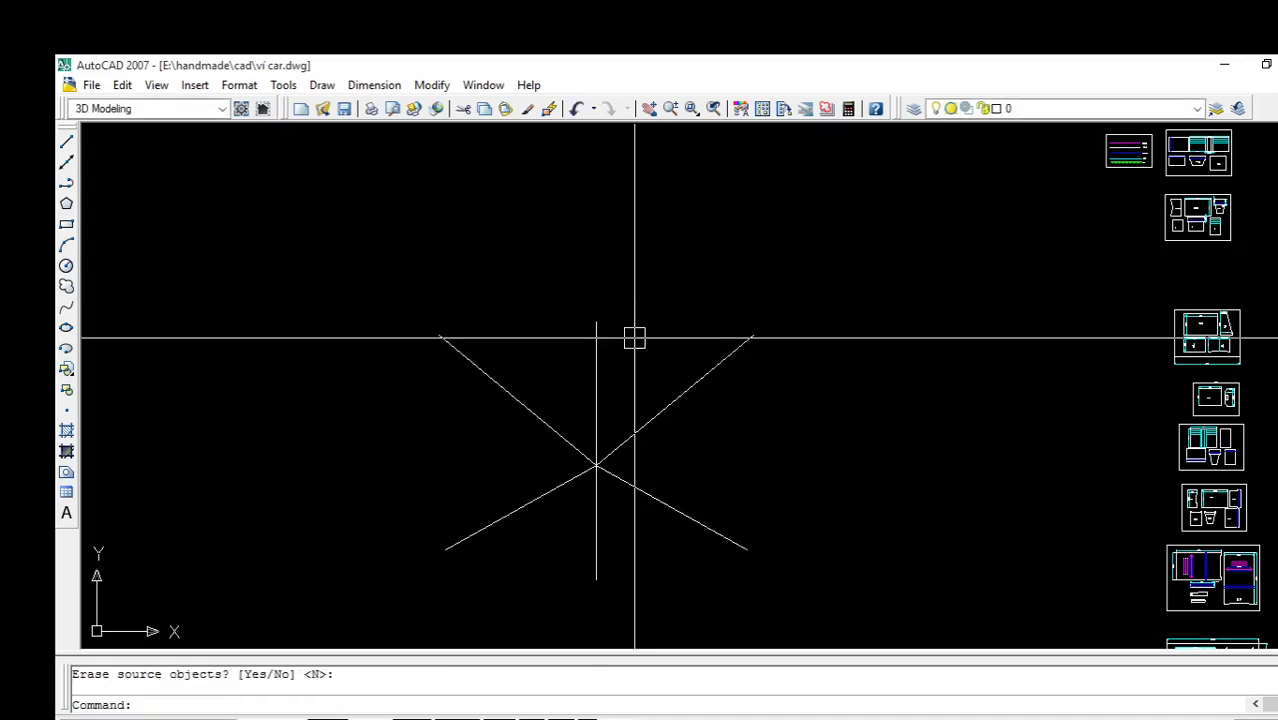
Select all six lines of the star figure and delete them
left_click(575, 545)
left_click(408, 416)
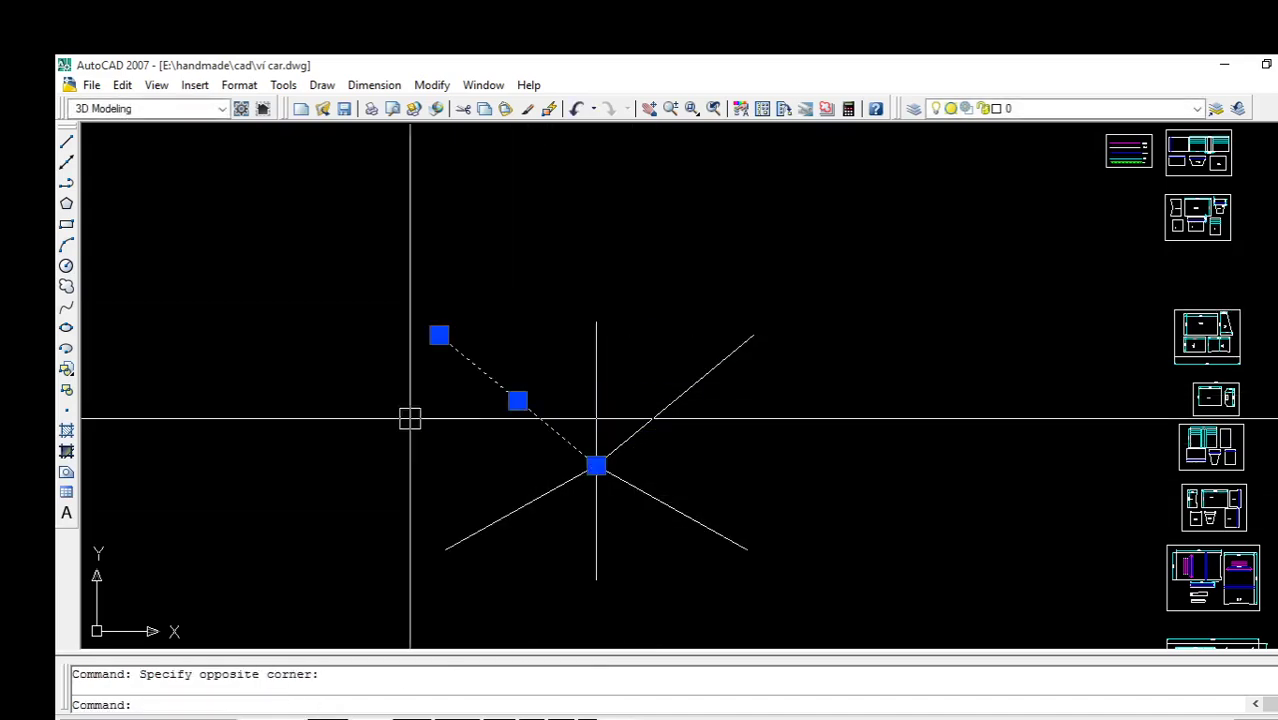
left_click(884, 254)
left_click(708, 500)
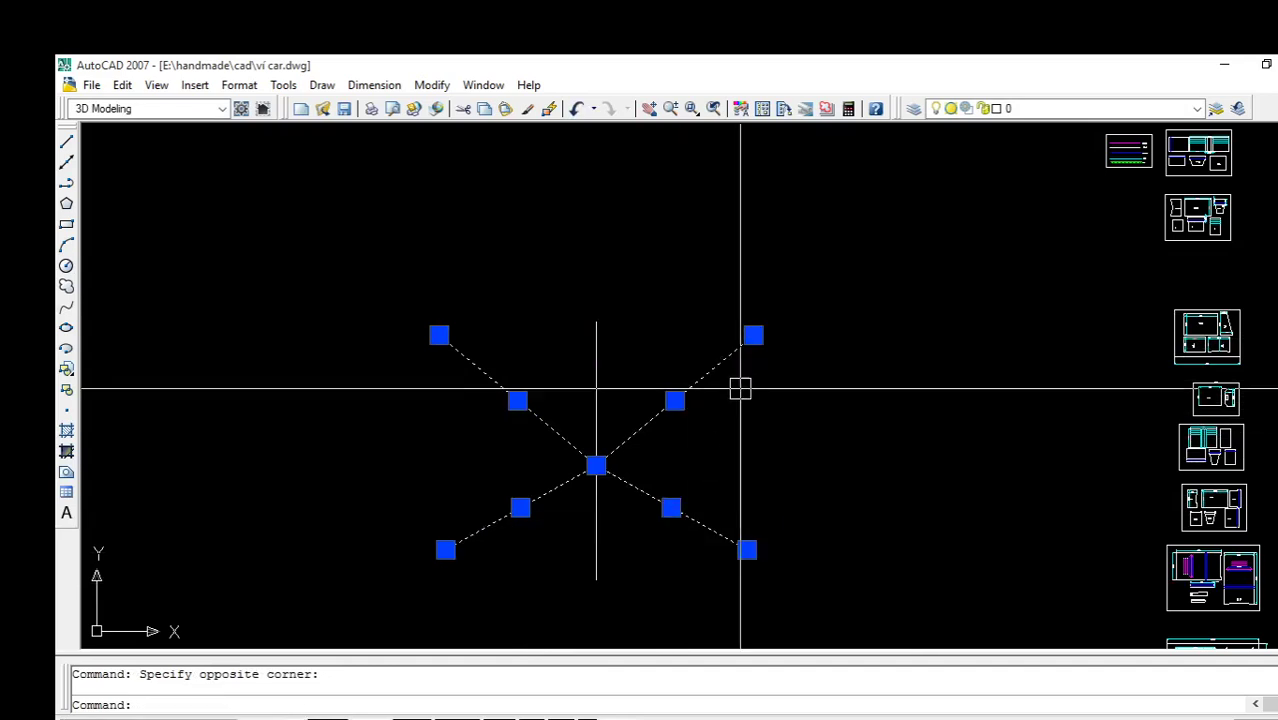
left_click(838, 312)
left_click(551, 460)
key("Delete")
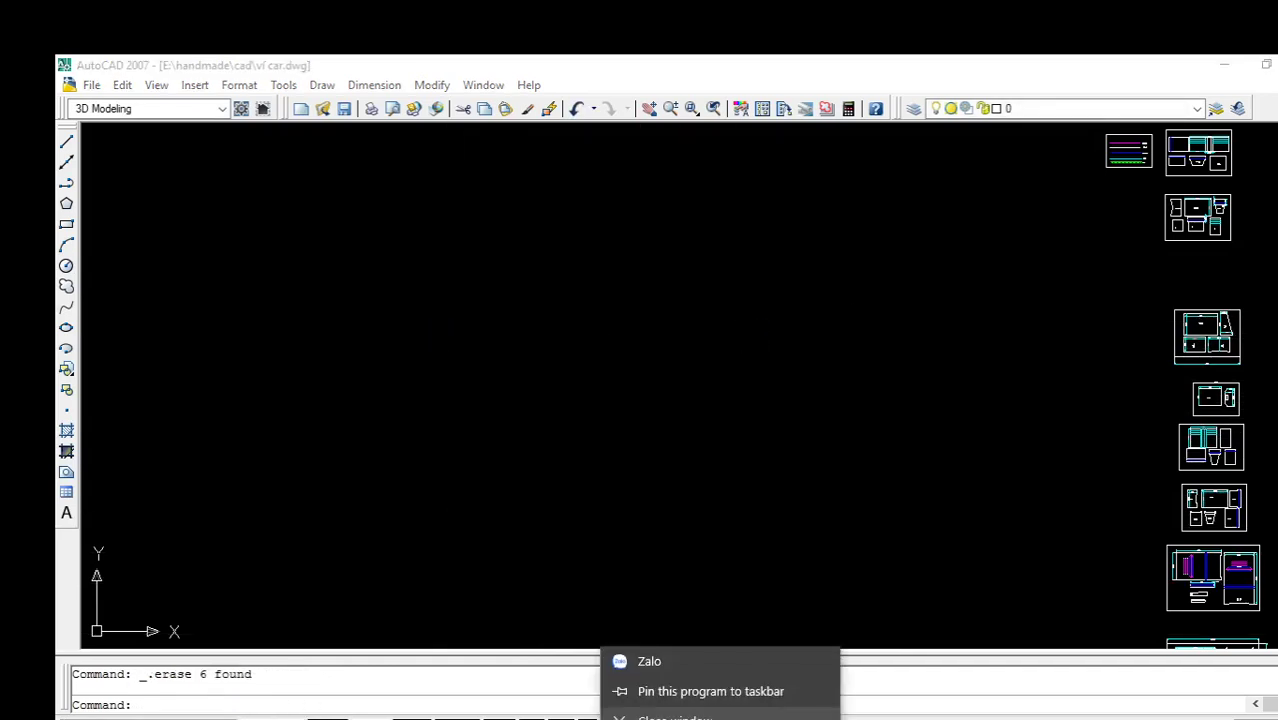
Pan and zoom across the wallet sheets past the strap pieces, cancelling any active command
scroll(970, 382, "down", 5)
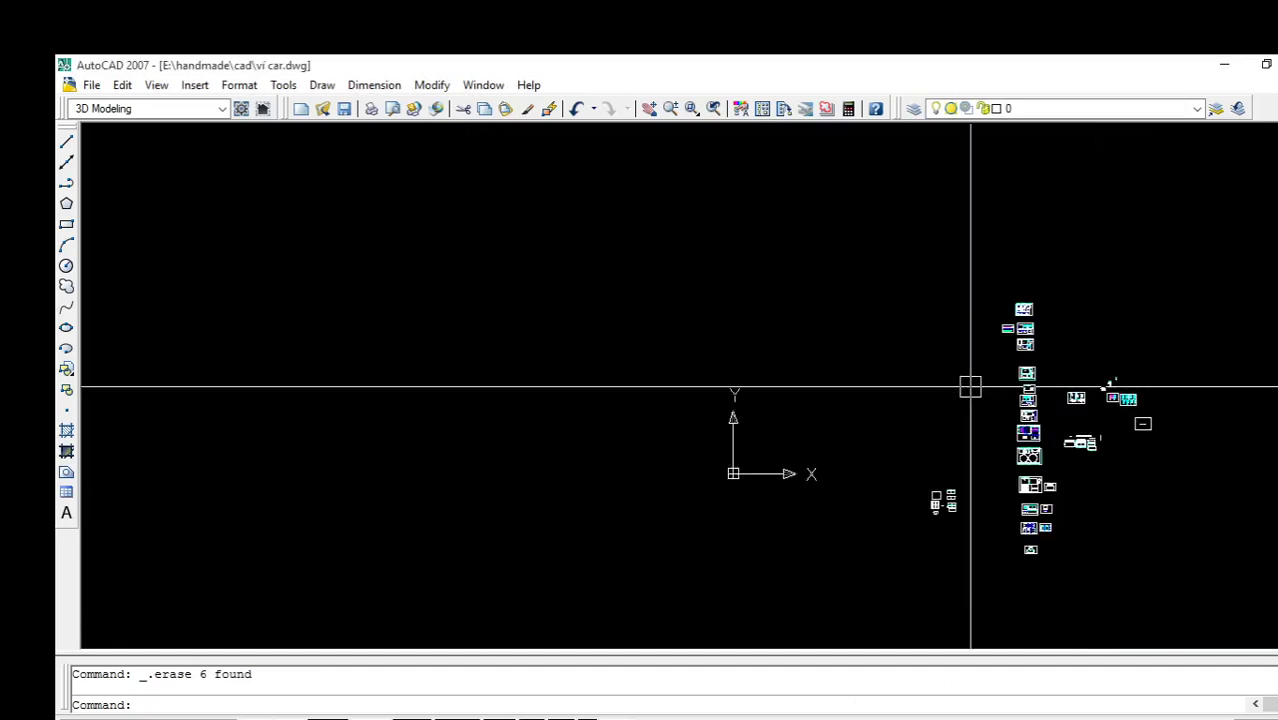
scroll(1127, 379, "up", 3)
scroll(1068, 427, "up", 5)
middle_click_drag(916, 462, 817, 463)
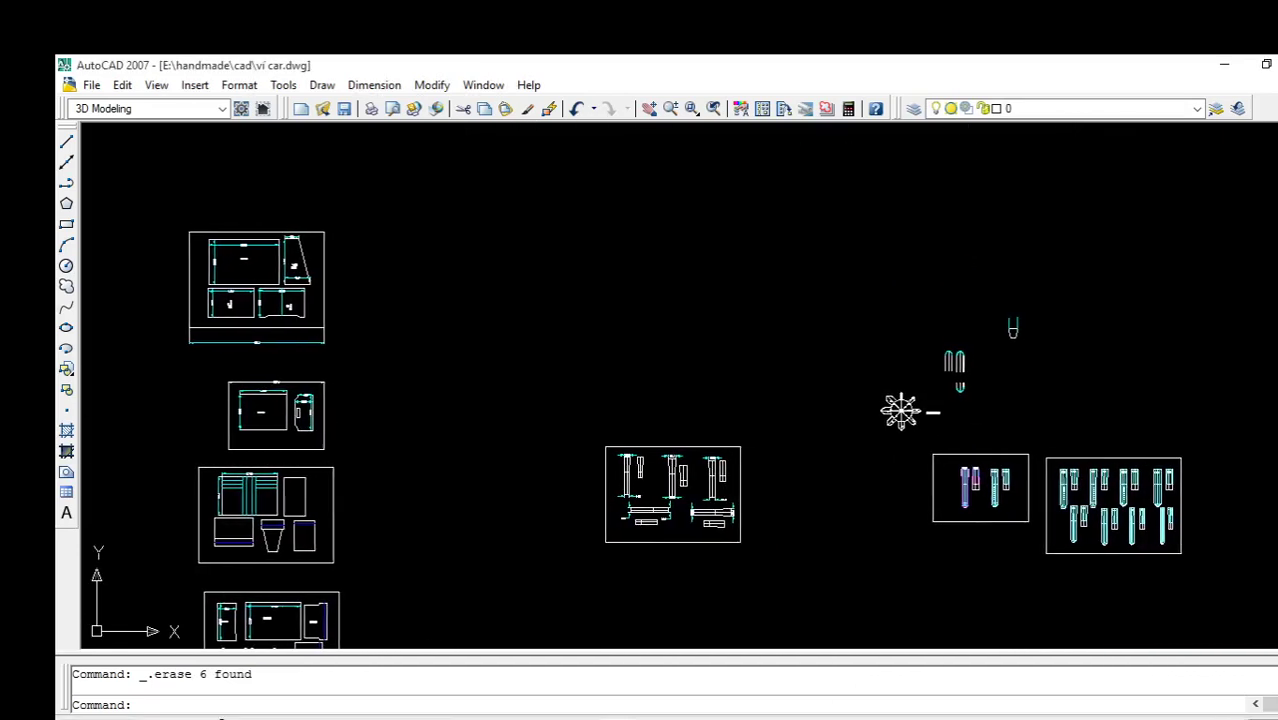
scroll(795, 475, "up", 5)
scroll(930, 471, "down", 4)
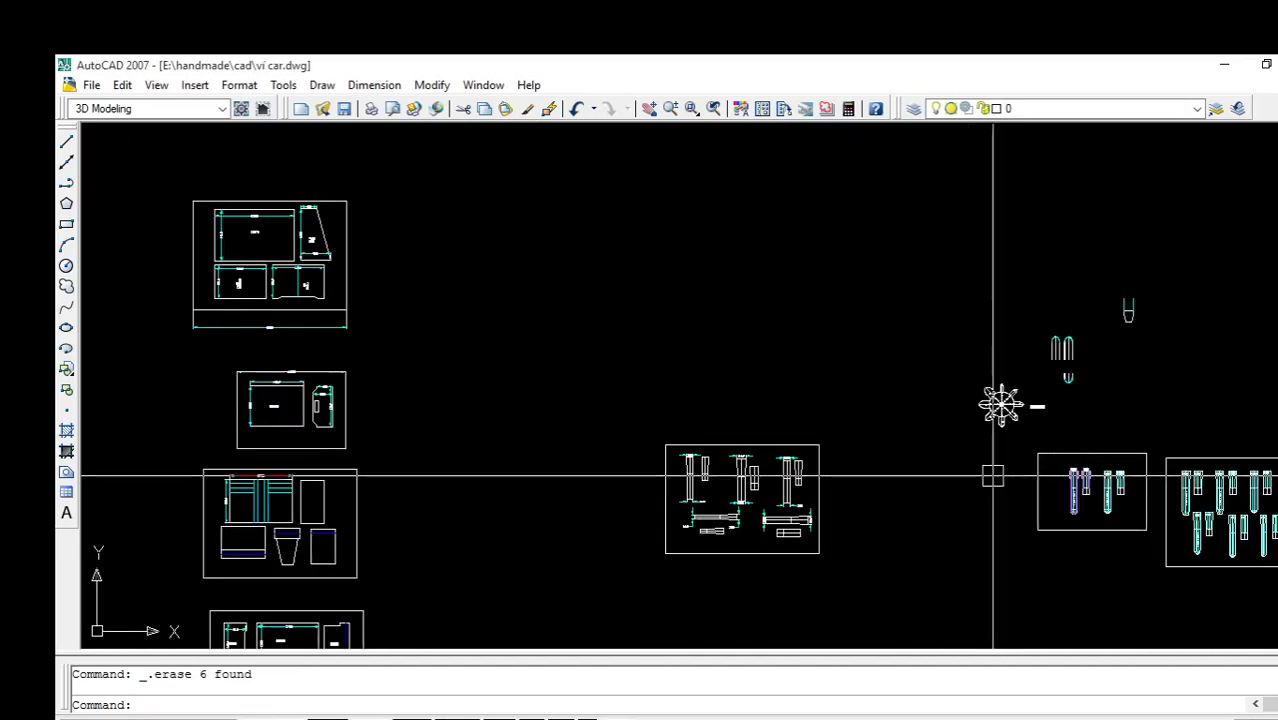
middle_click_drag(993, 471, 676, 500)
scroll(770, 434, "up", 5)
scroll(631, 509, "up", 5)
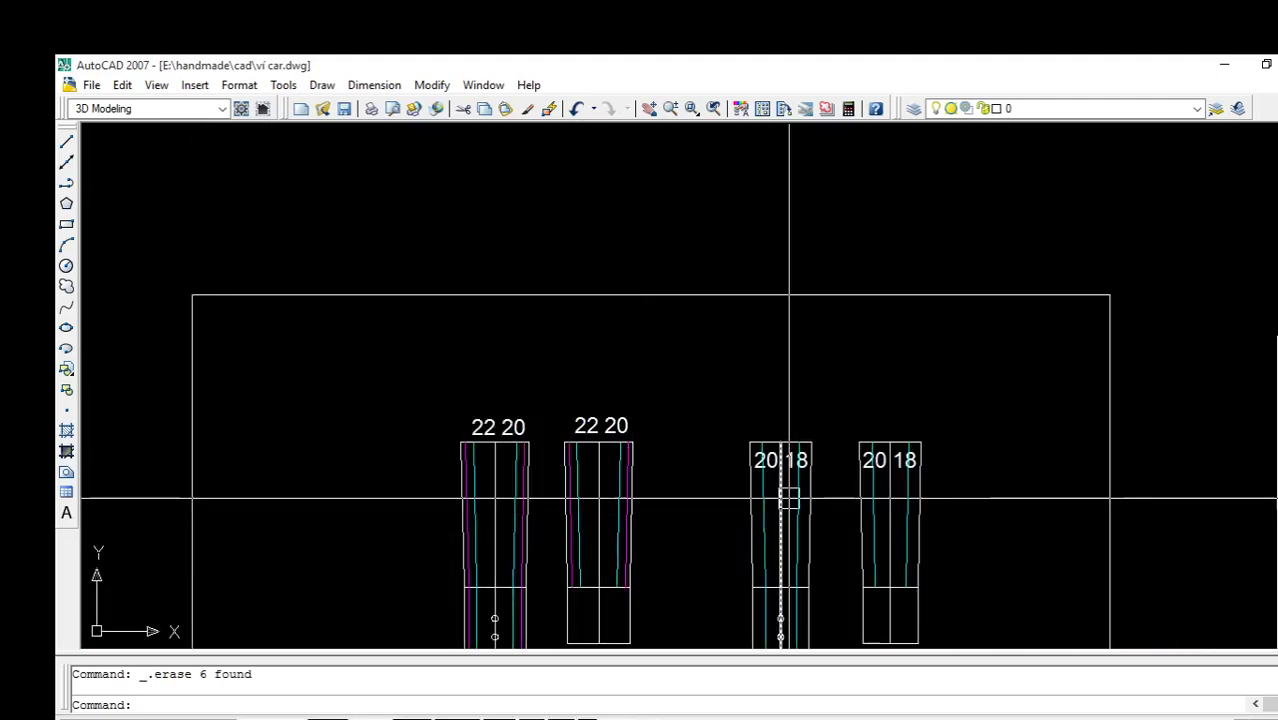
scroll(790, 502, "down", 3)
scroll(820, 498, "up", 4)
middle_click_drag(820, 498, 708, 342)
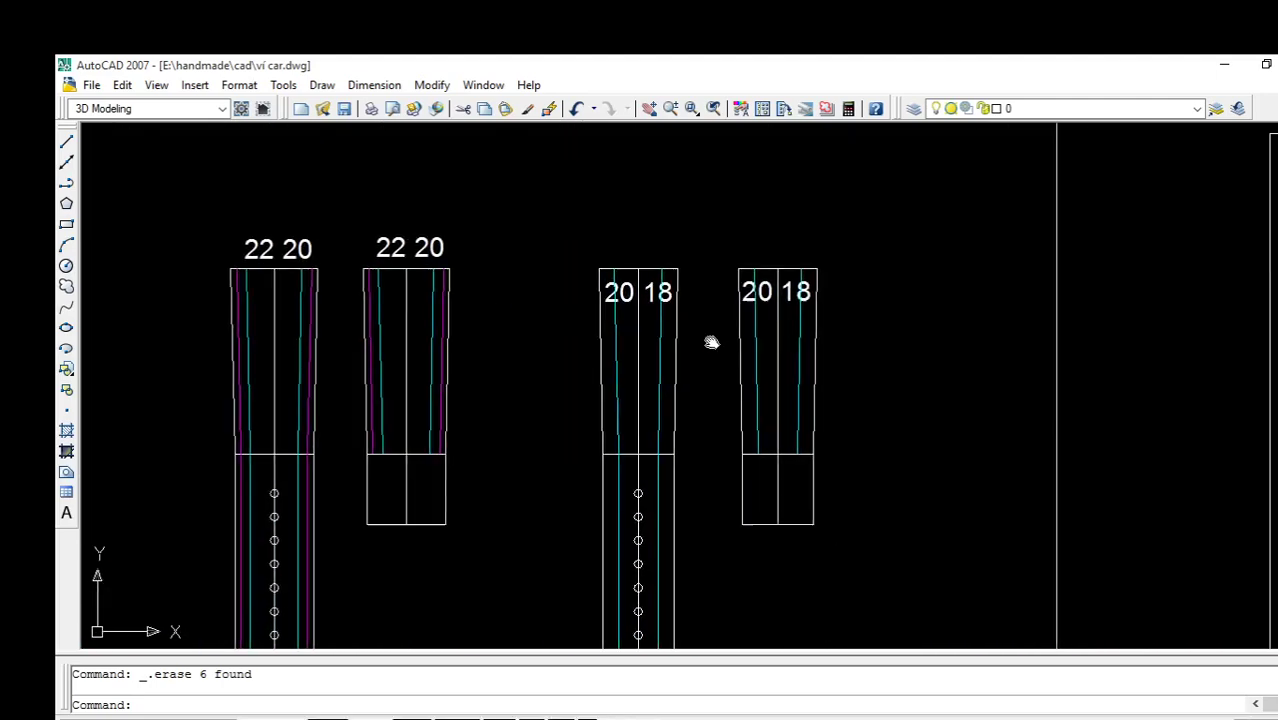
middle_click_drag(810, 362, 713, 412)
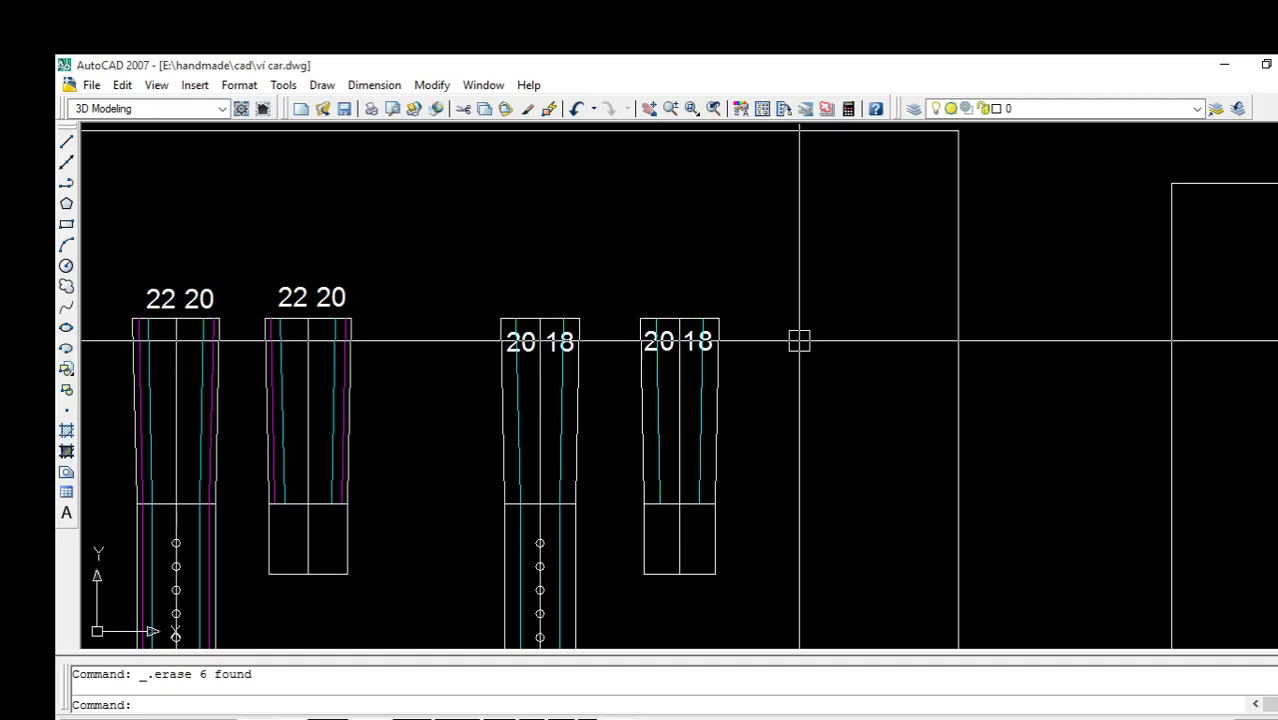
key("Escape")
Zoom in until the 240.0 by 160.0 'ngăn lót trong x2' panel fills the view
scroll(820, 340, "down", 5)
middle_click_drag(516, 314, 906, 374)
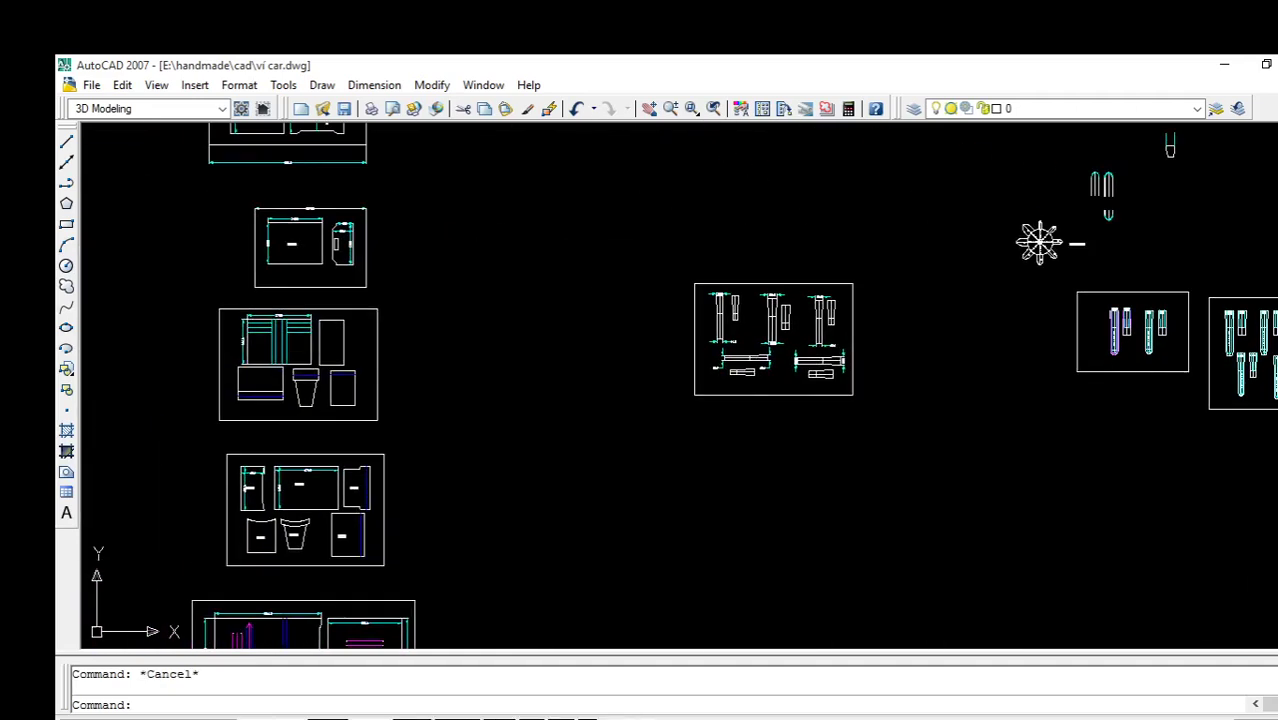
mouse_move(468, 308)
middle_mouse_down()
mouse_move(725, 368)
mouse_move(744, 443)
middle_mouse_up()
middle_click_drag(707, 354, 684, 453)
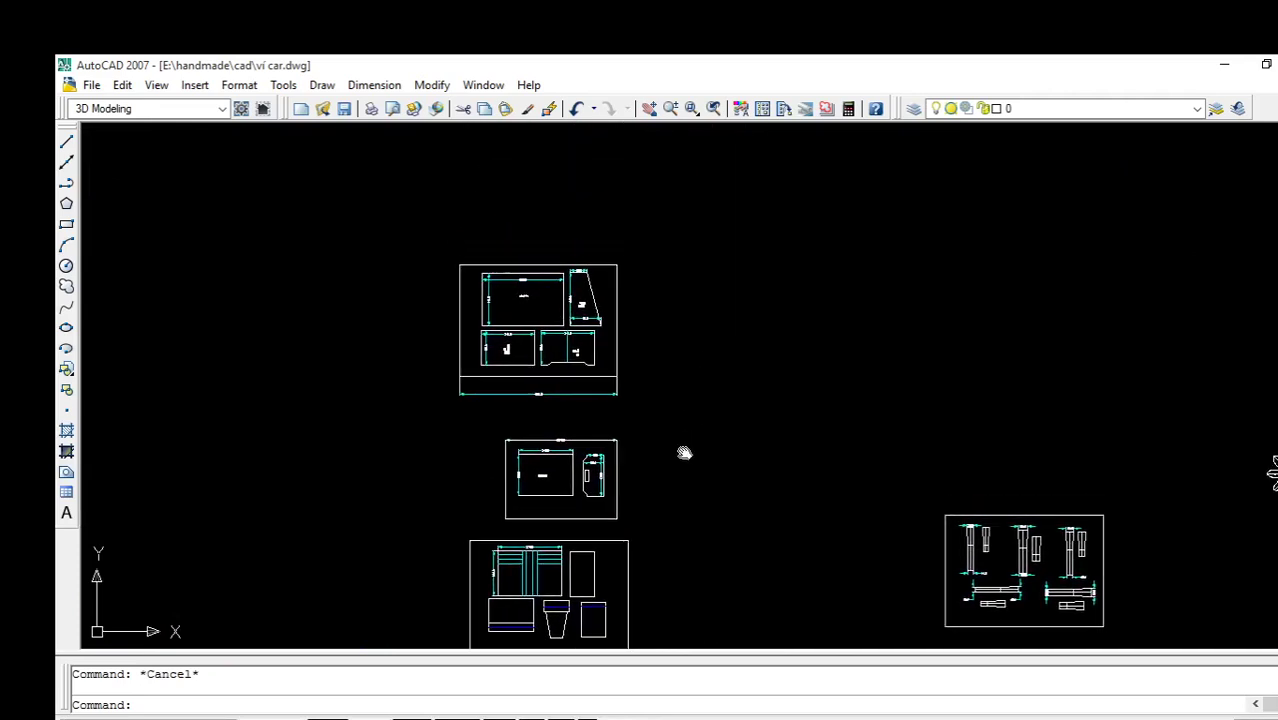
scroll(555, 316, "up", 5)
scroll(555, 316, "down", 5)
scroll(555, 316, "down", 2)
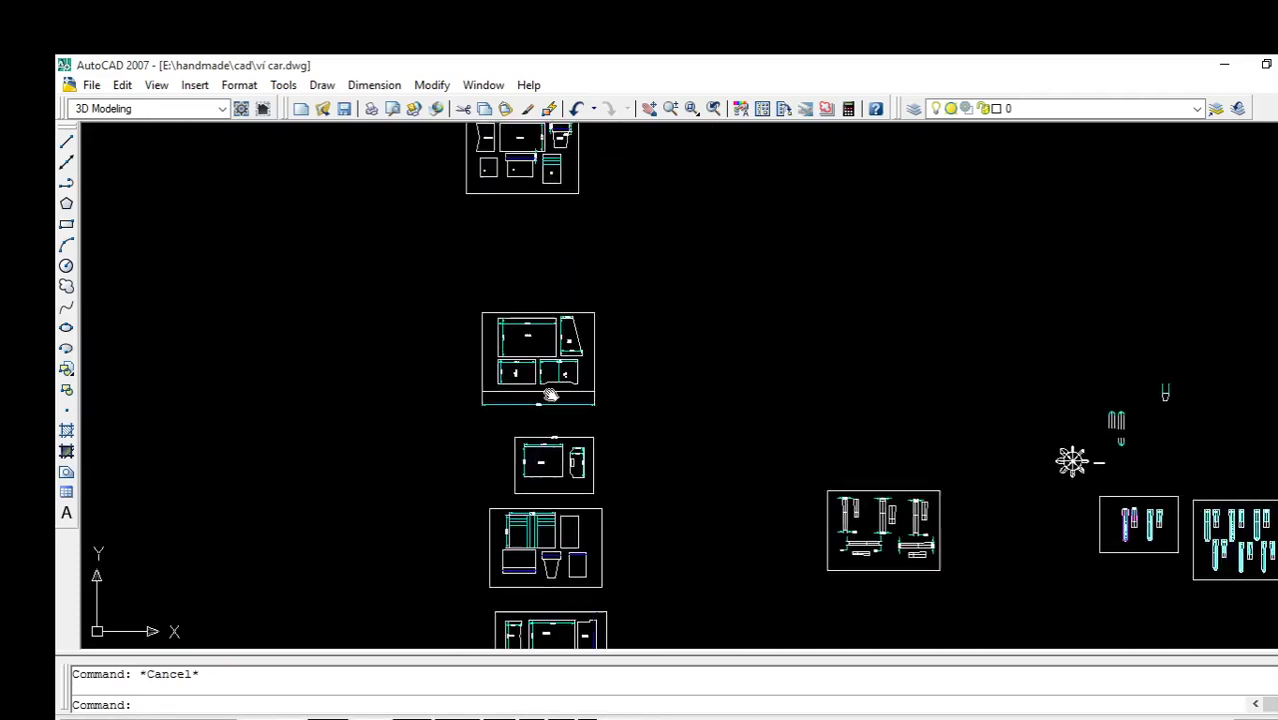
middle_click_drag(555, 316, 553, 434)
middle_click_drag(517, 358, 509, 432)
scroll(519, 452, "up", 5)
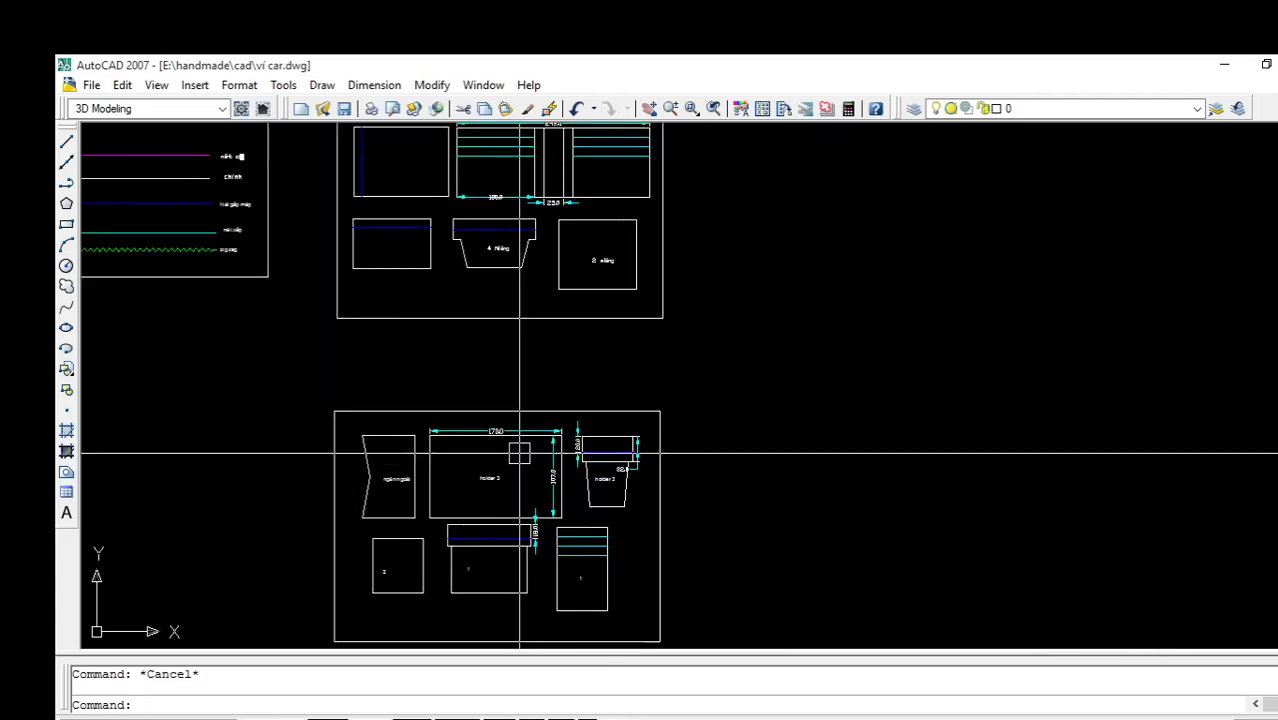
scroll(519, 356, "down", 2)
middle_click_drag(519, 356, 492, 480)
scroll(502, 408, "up", 5)
scroll(490, 285, "down", 8)
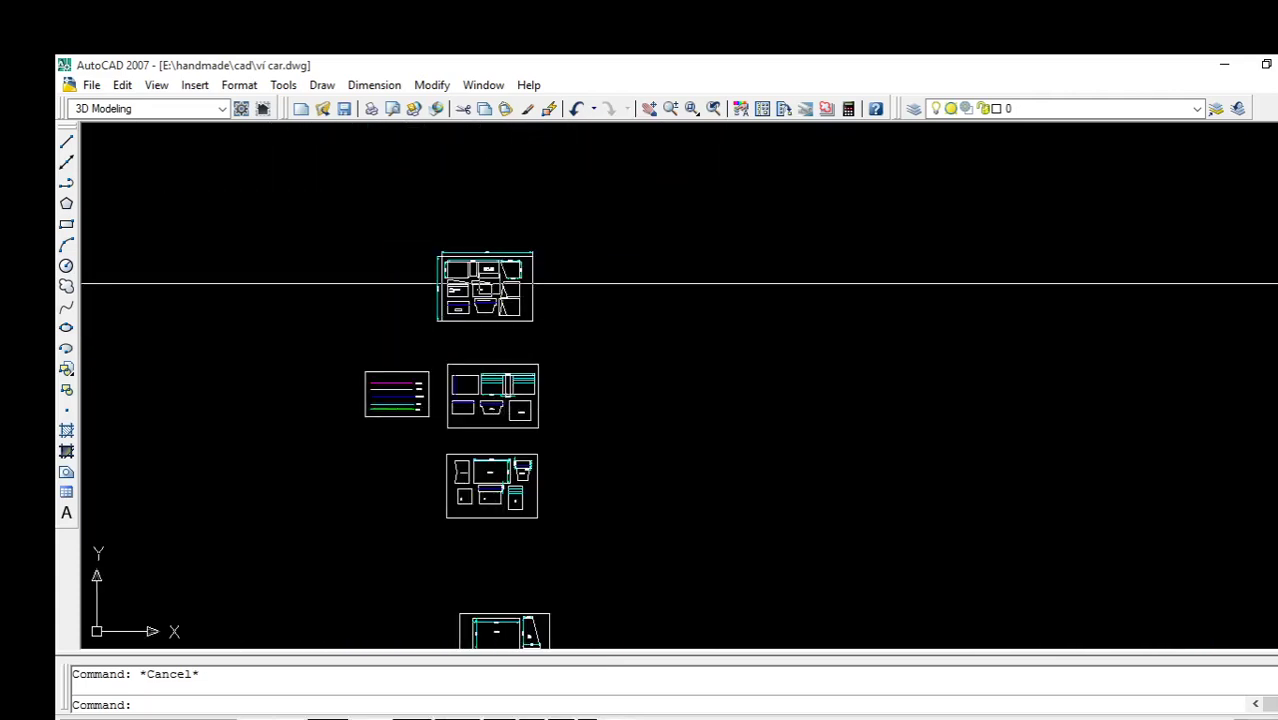
scroll(487, 272, "up", 6)
scroll(487, 272, "down", 8)
mouse_move(642, 362)
middle_mouse_down()
mouse_move(292, 268)
mouse_move(988, 284)
middle_mouse_up()
scroll(246, 286, "up", 2)
scroll(246, 286, "up", 1)
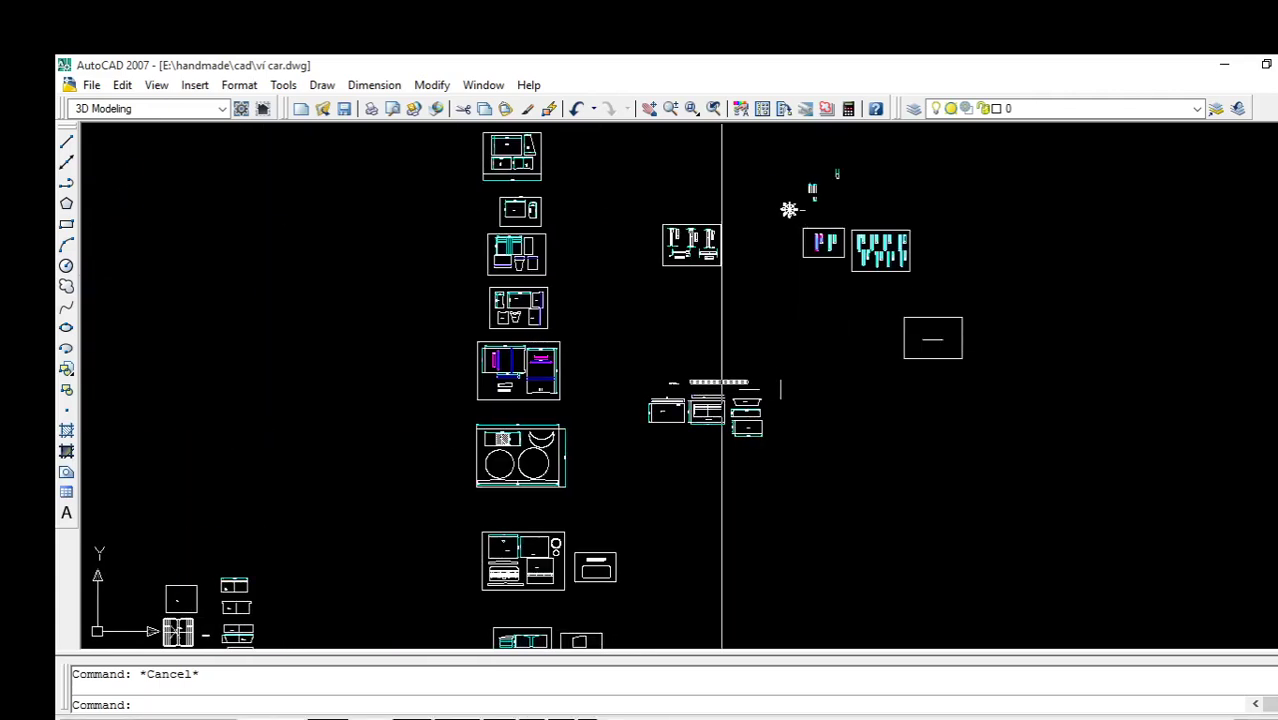
scroll(722, 384, "up", 6)
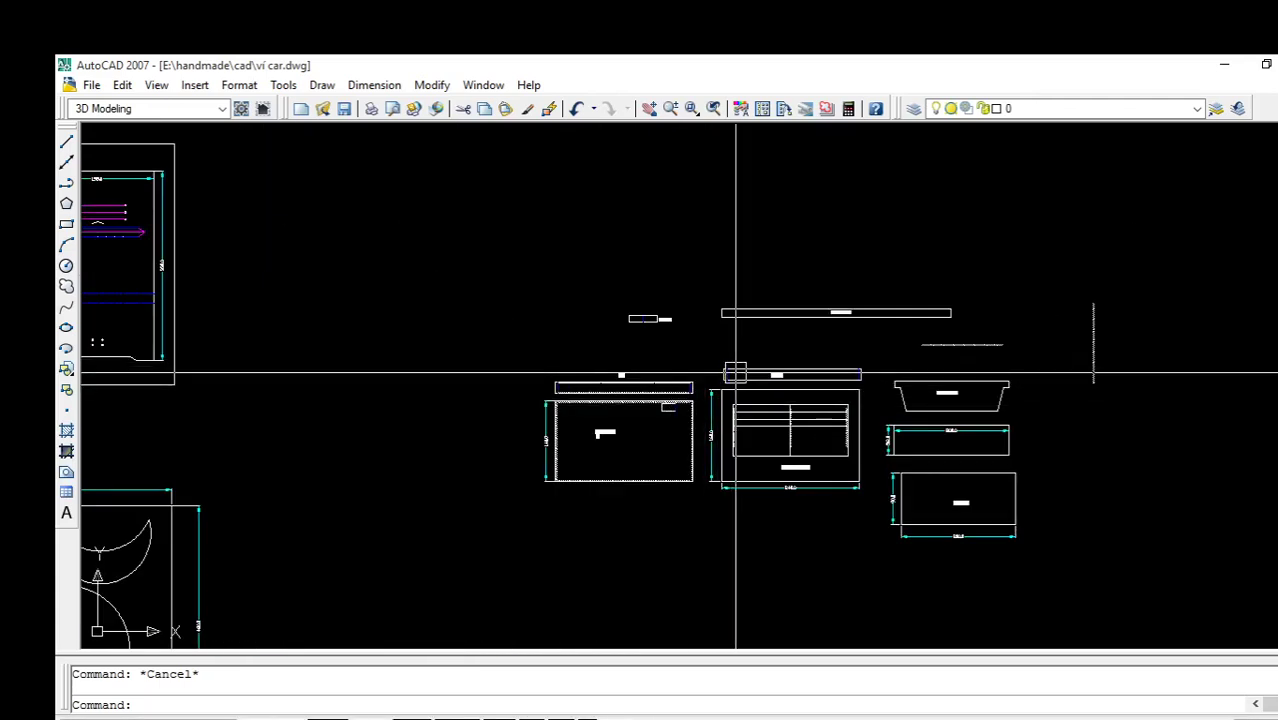
scroll(736, 374, "up", 1)
middle_click_drag(793, 416, 659, 374)
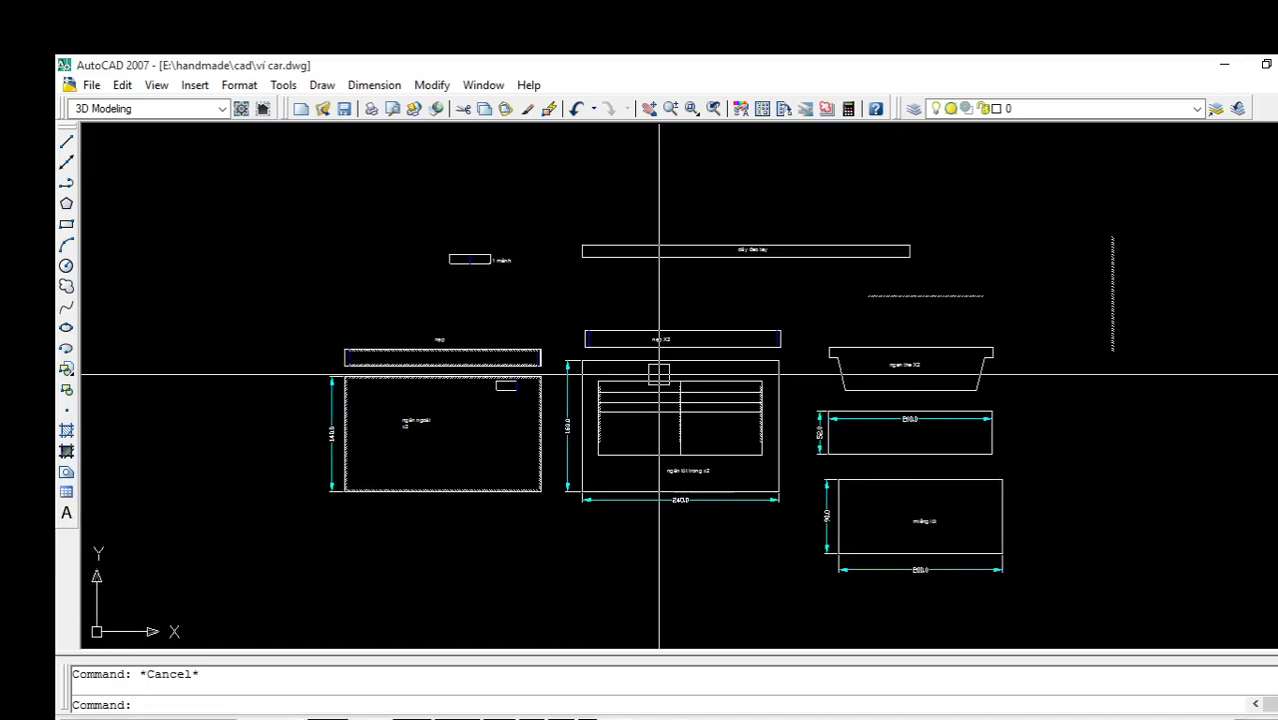
scroll(690, 395, "up", 1)
scroll(693, 405, "up", 1)
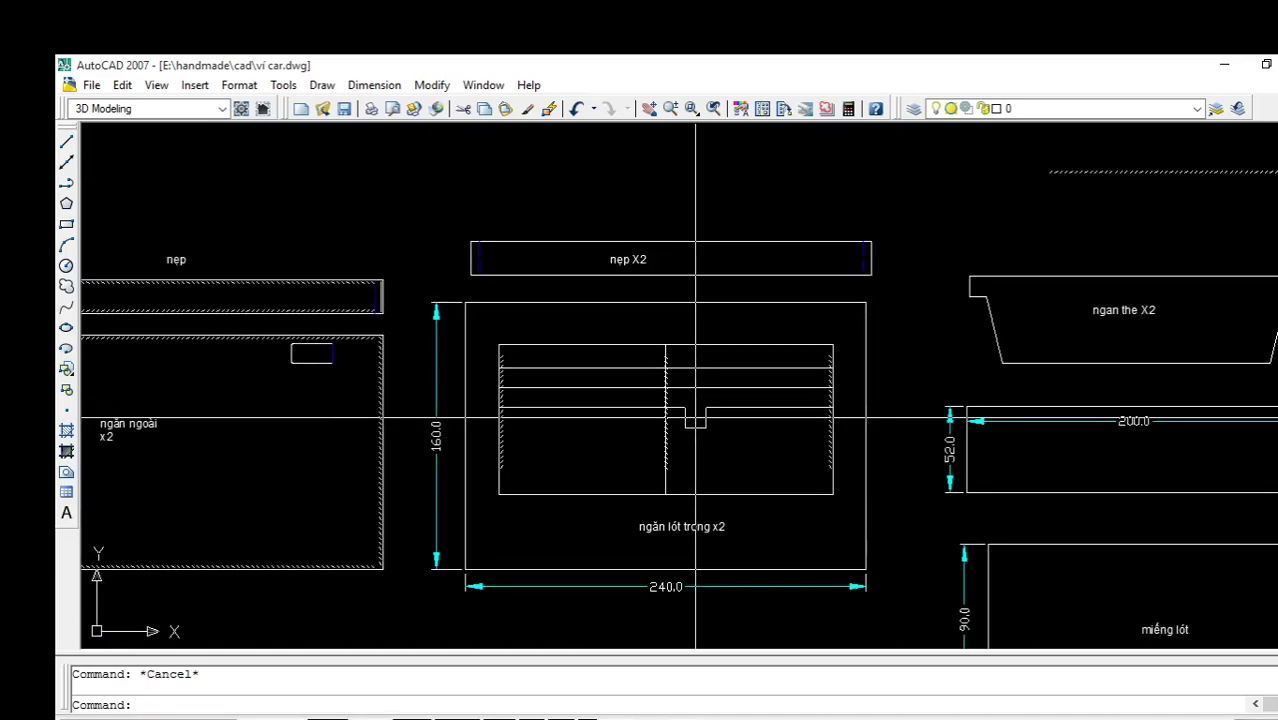
scroll(695, 420, "up", 2)
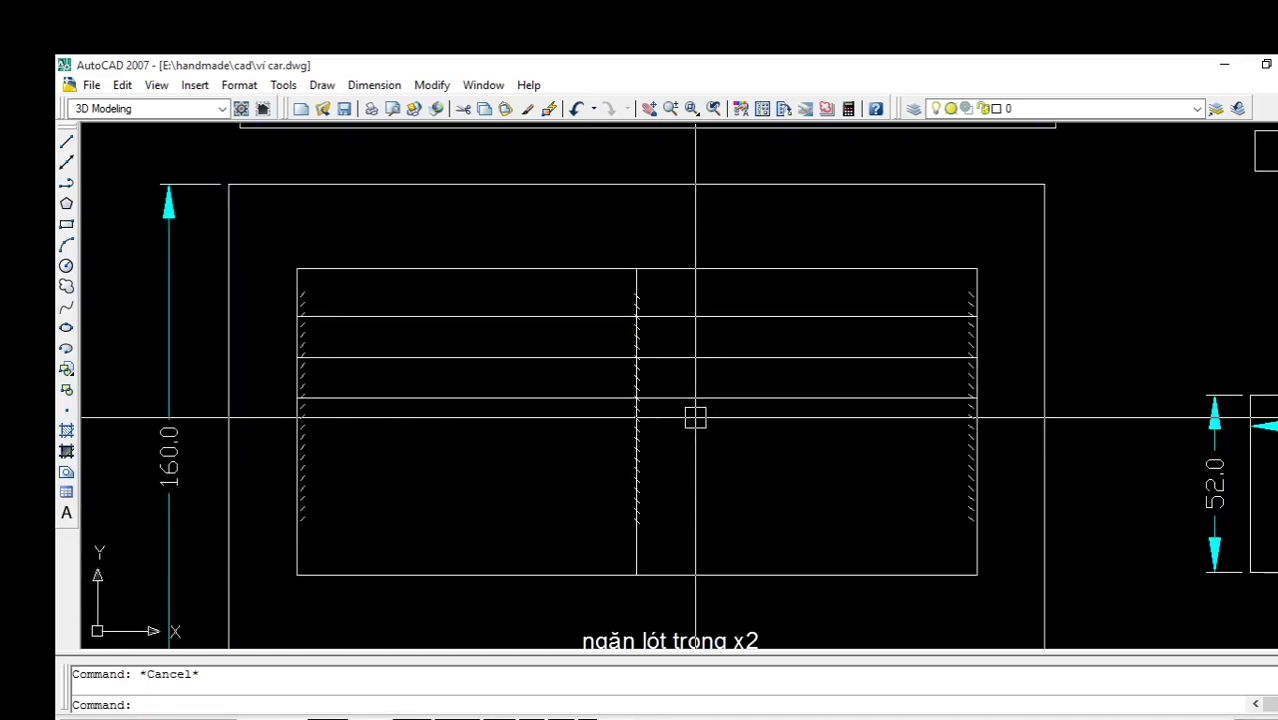
scroll(695, 416, "down", 5)
scroll(654, 400, "up", 2)
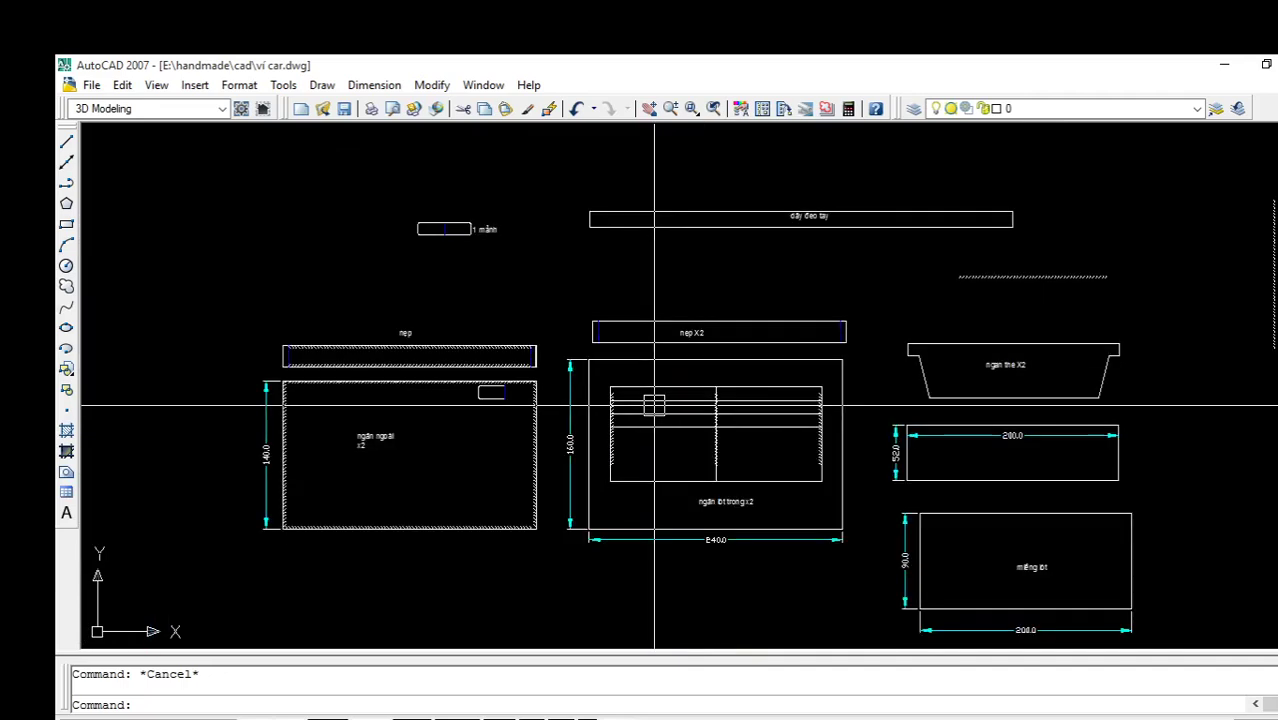
scroll(654, 405, "down", 2)
scroll(705, 424, "up", 4)
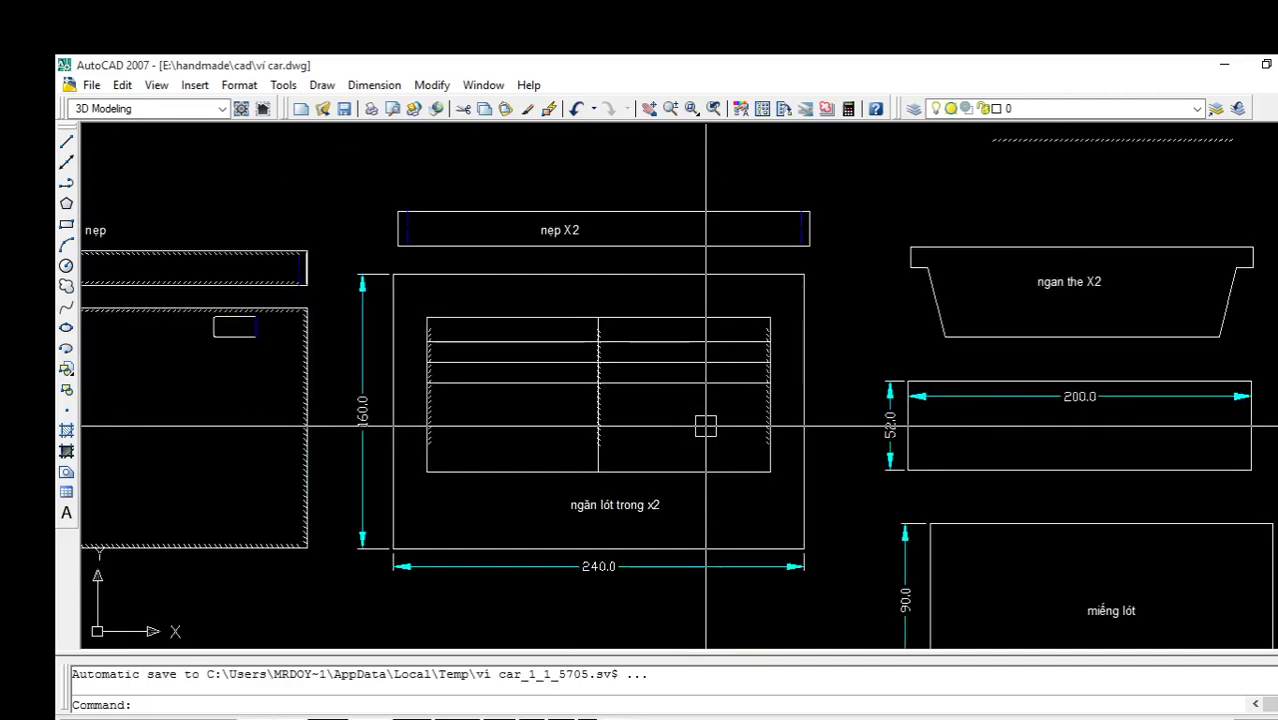
scroll(705, 426, "up", 1)
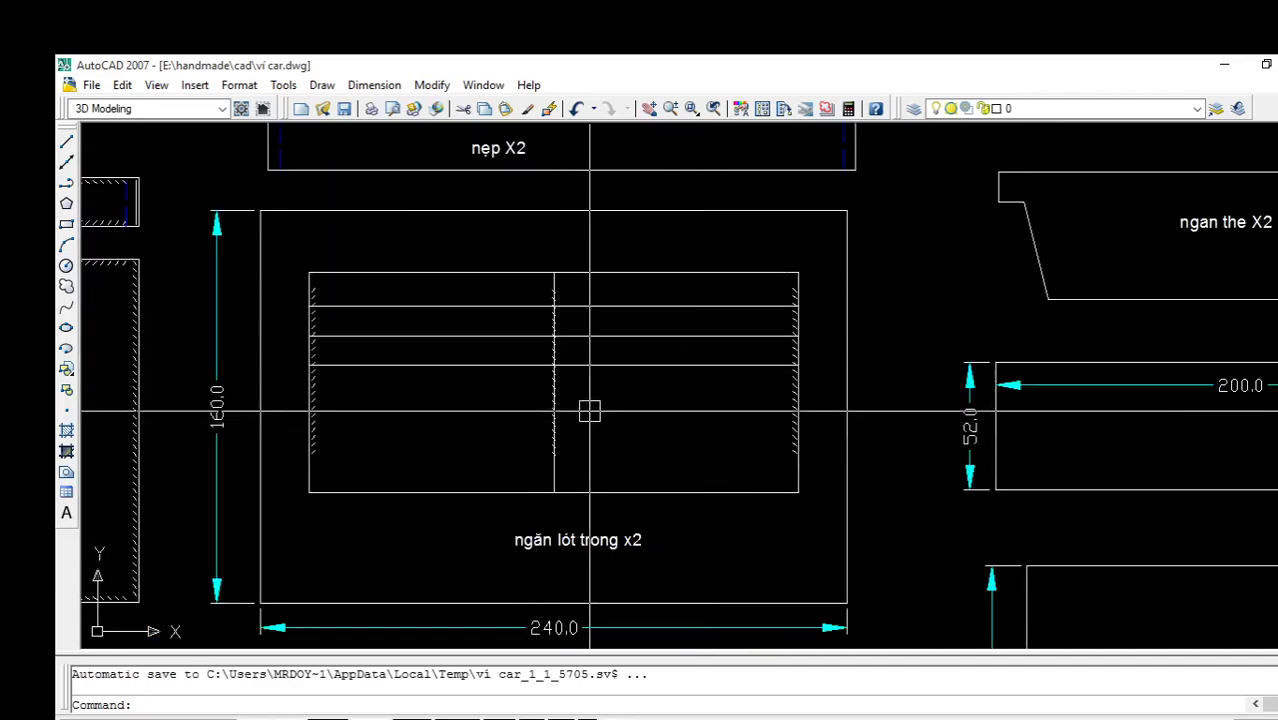
scroll(558, 338, "up", 1)
Copy the pocket pattern's lines and hatching to a spot below the existing sheets
left_click(912, 216)
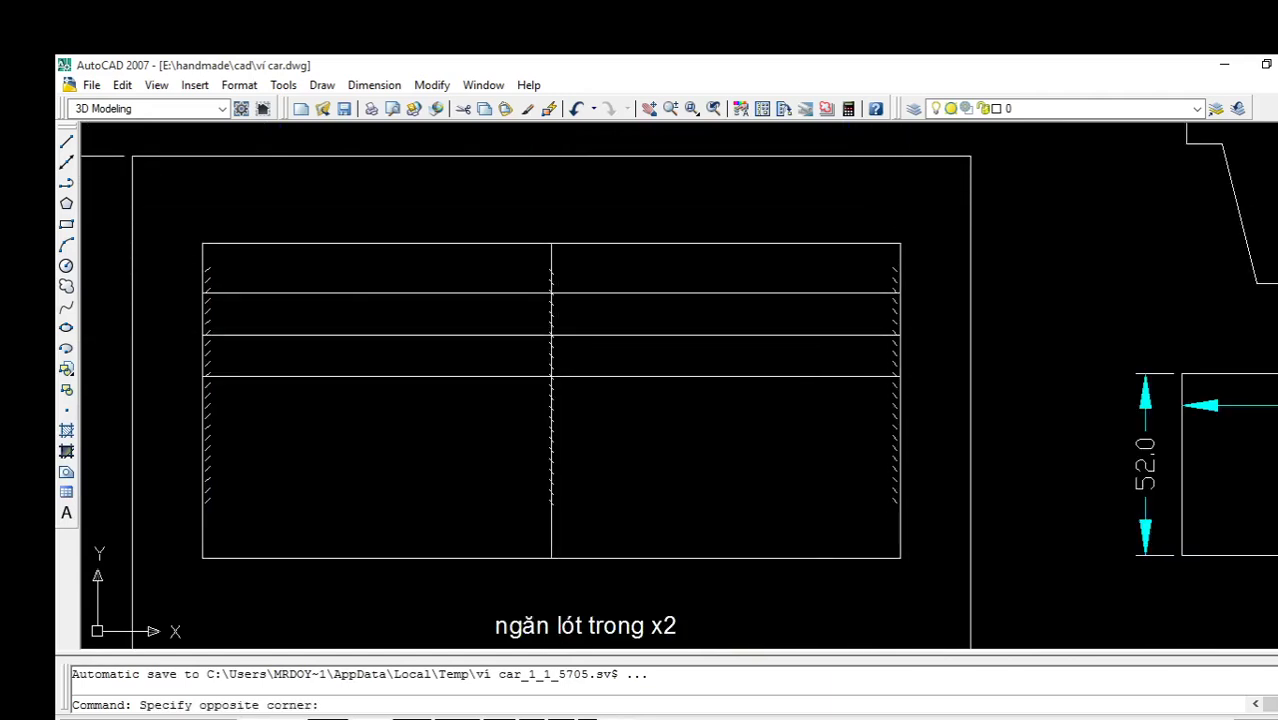
left_click(165, 568)
type("co")
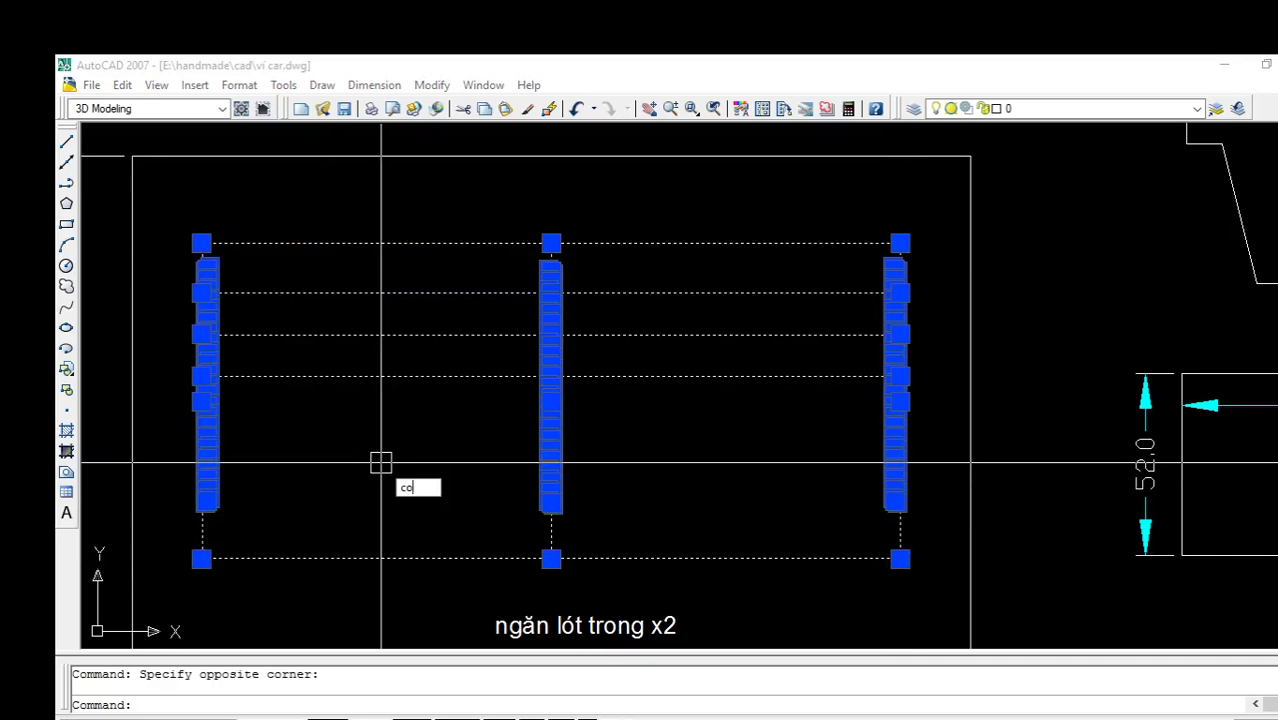
key("Return")
left_click(551, 243)
scroll(612, 246, "down", 5)
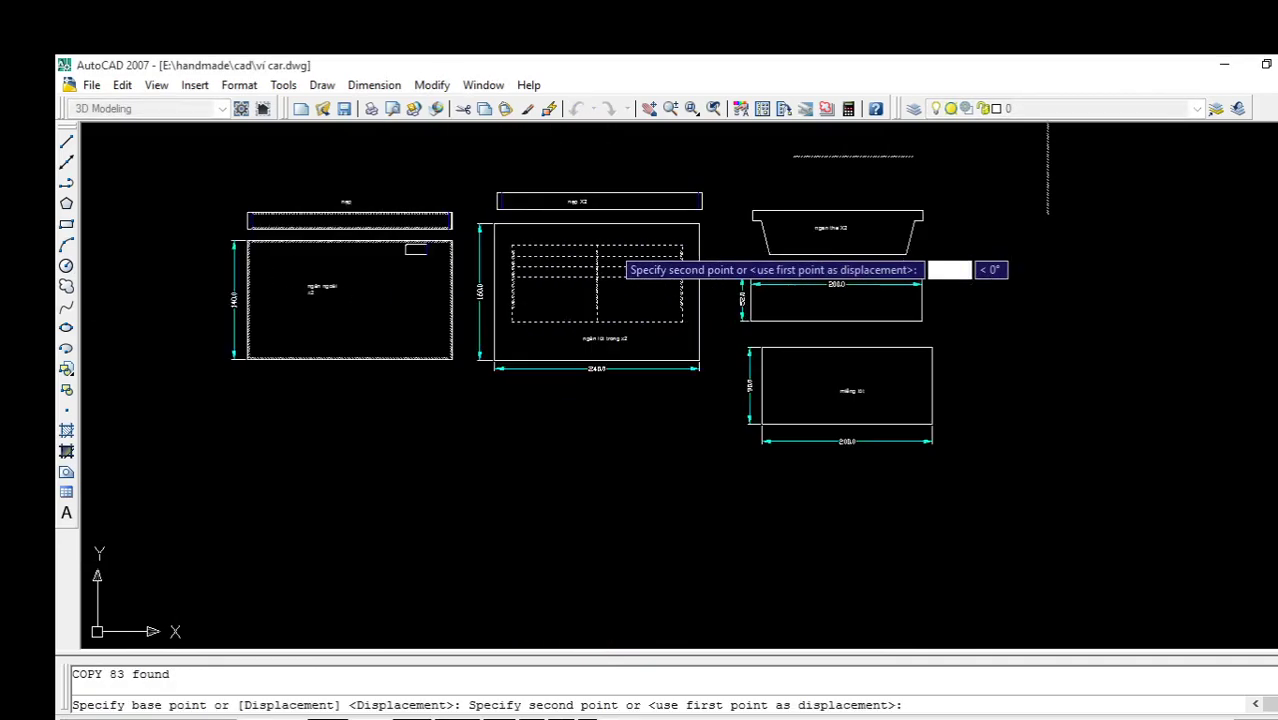
scroll(611, 246, "down", 5)
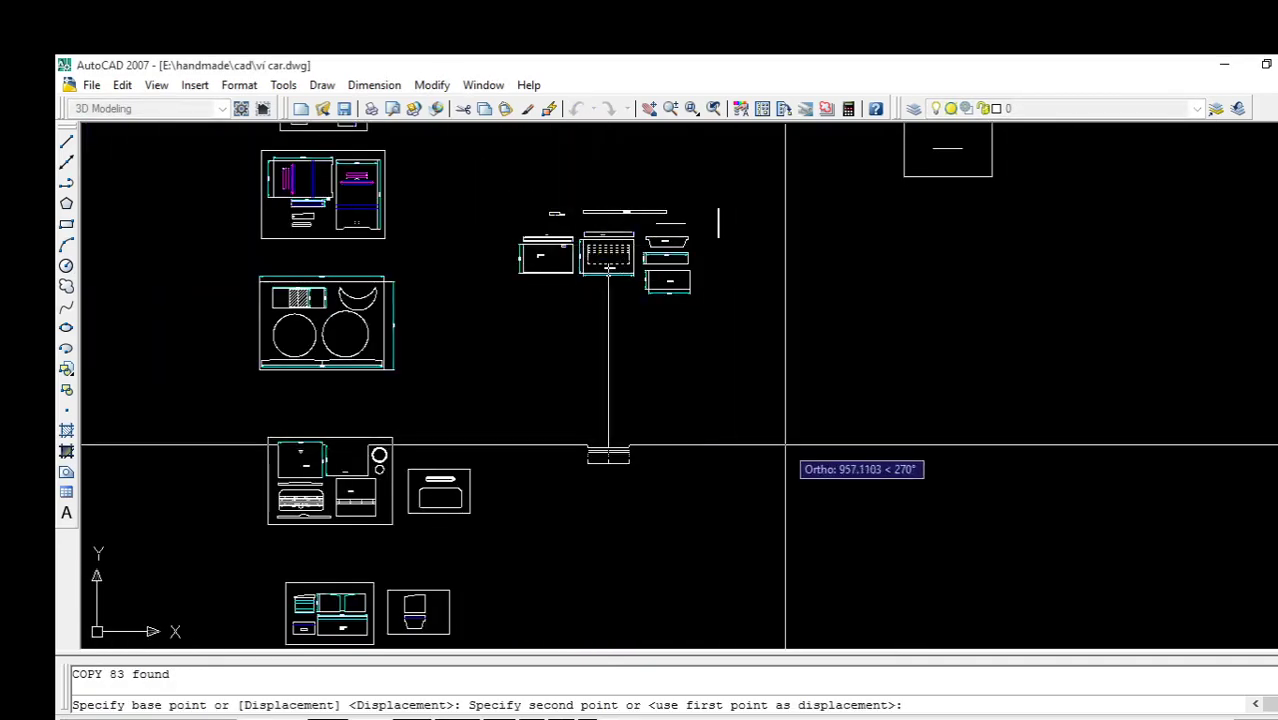
key("F8")
left_click(830, 498)
key("Escape")
scroll(860, 510, "up", 5)
scroll(734, 492, "up", 3)
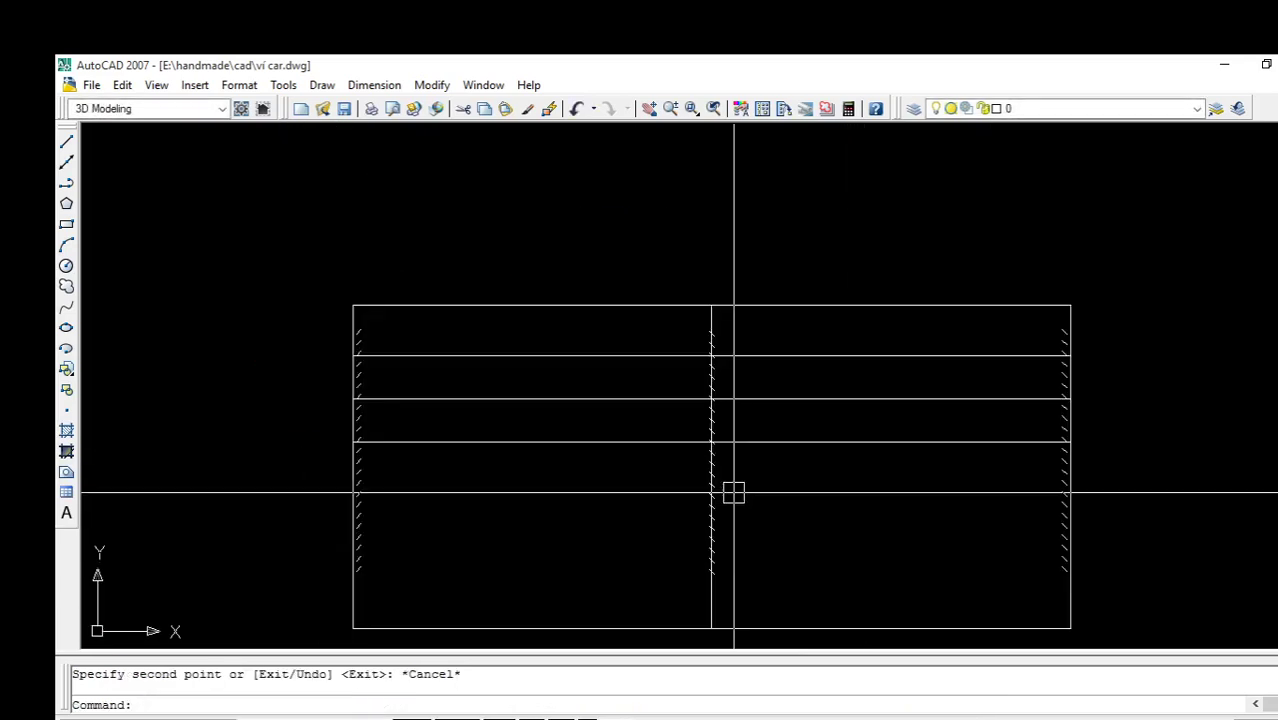
middle_click_drag(734, 492, 638, 388)
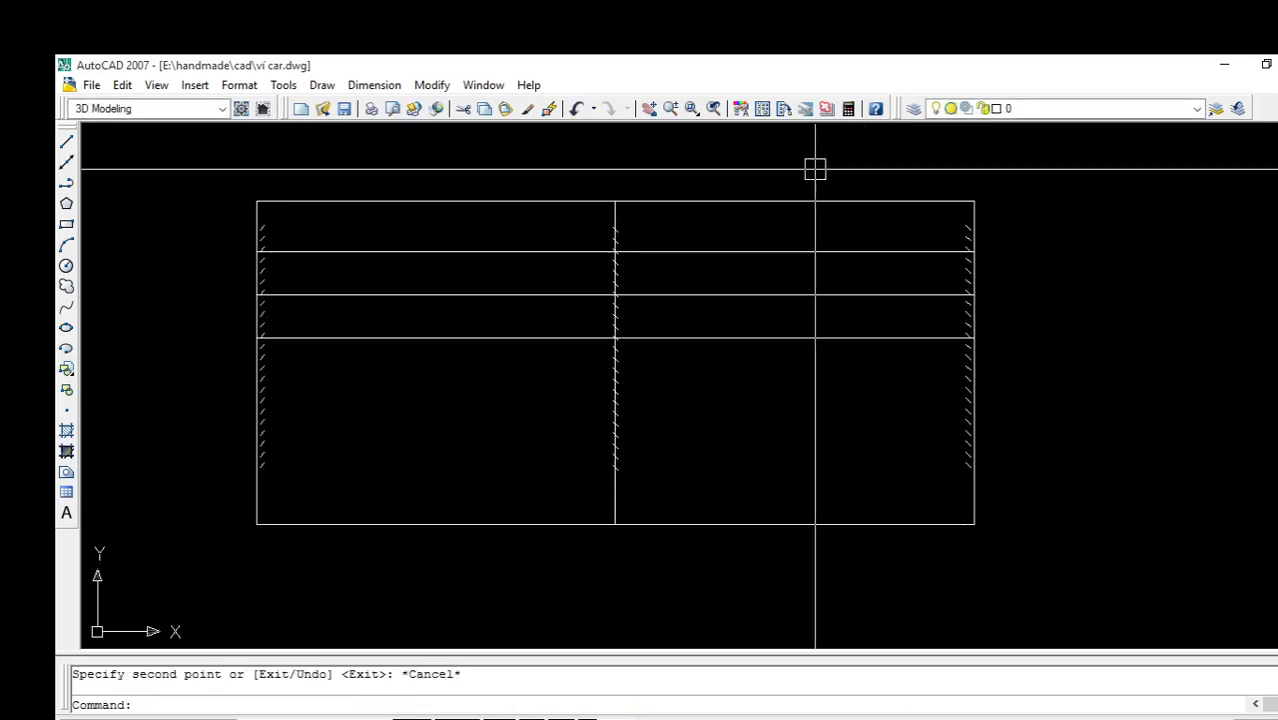
Trim away the right-half lines of the copied pocket outline
type("r")
key("Return")
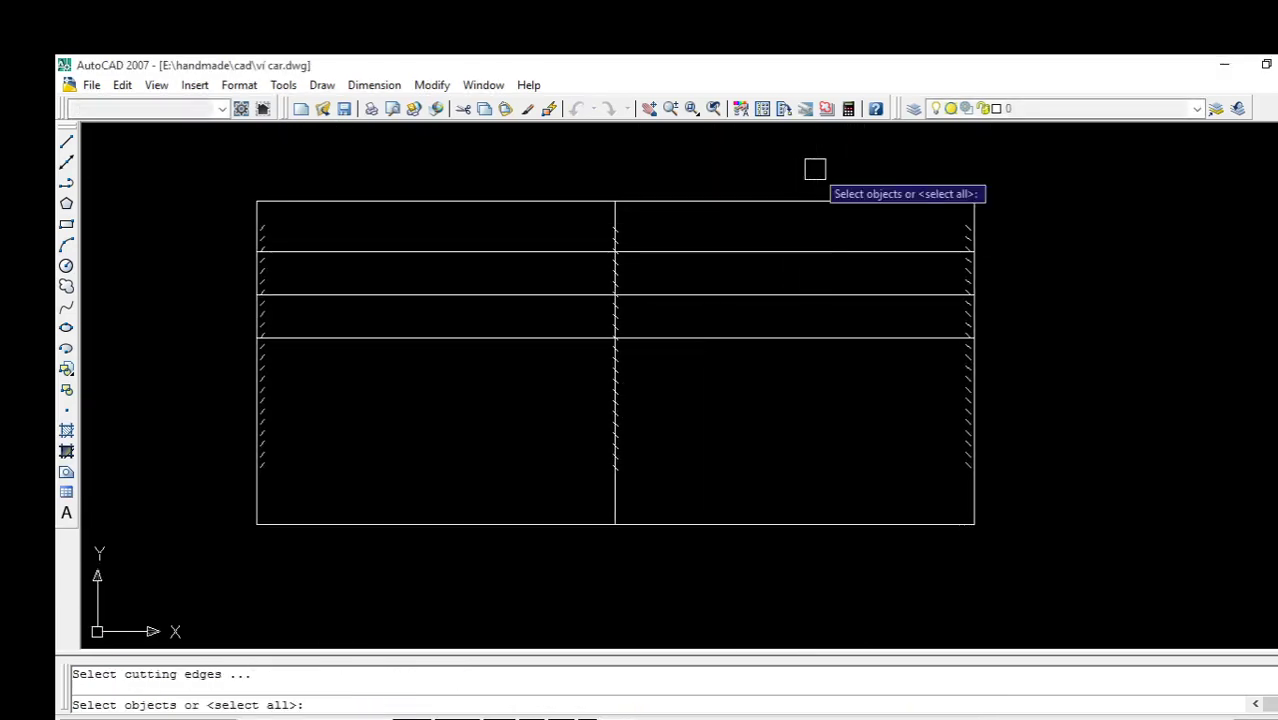
key("Return")
left_click(815, 170)
left_click(679, 551)
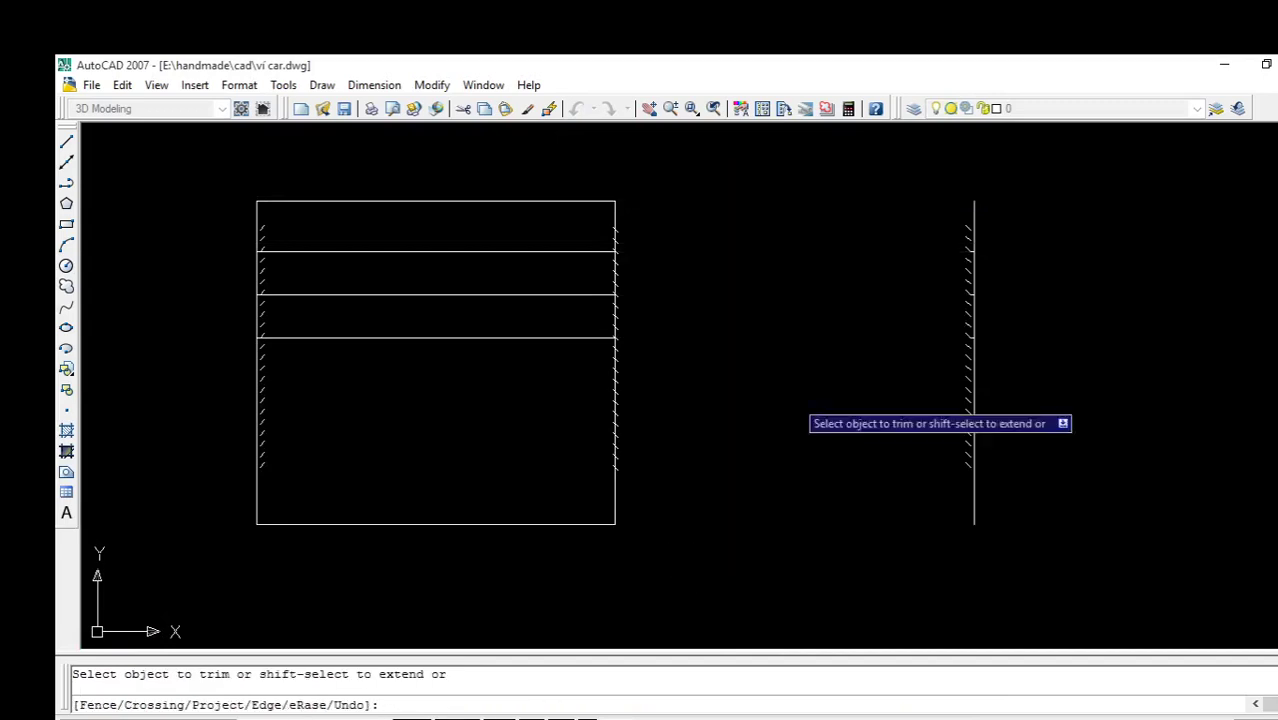
left_click(922, 139)
left_click(1021, 399)
key("Escape")
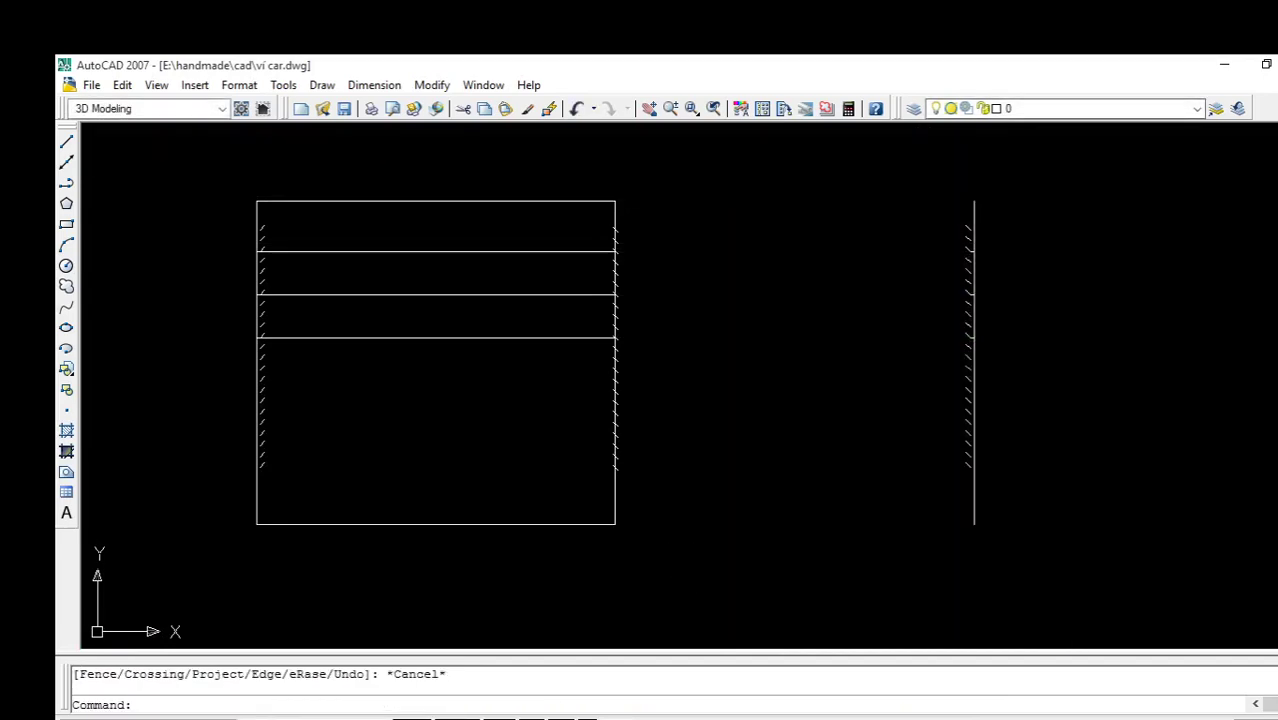
Erase the leftover right edge lines and centre the remaining half in view
left_click(1053, 180)
left_click(930, 545)
key("Delete")
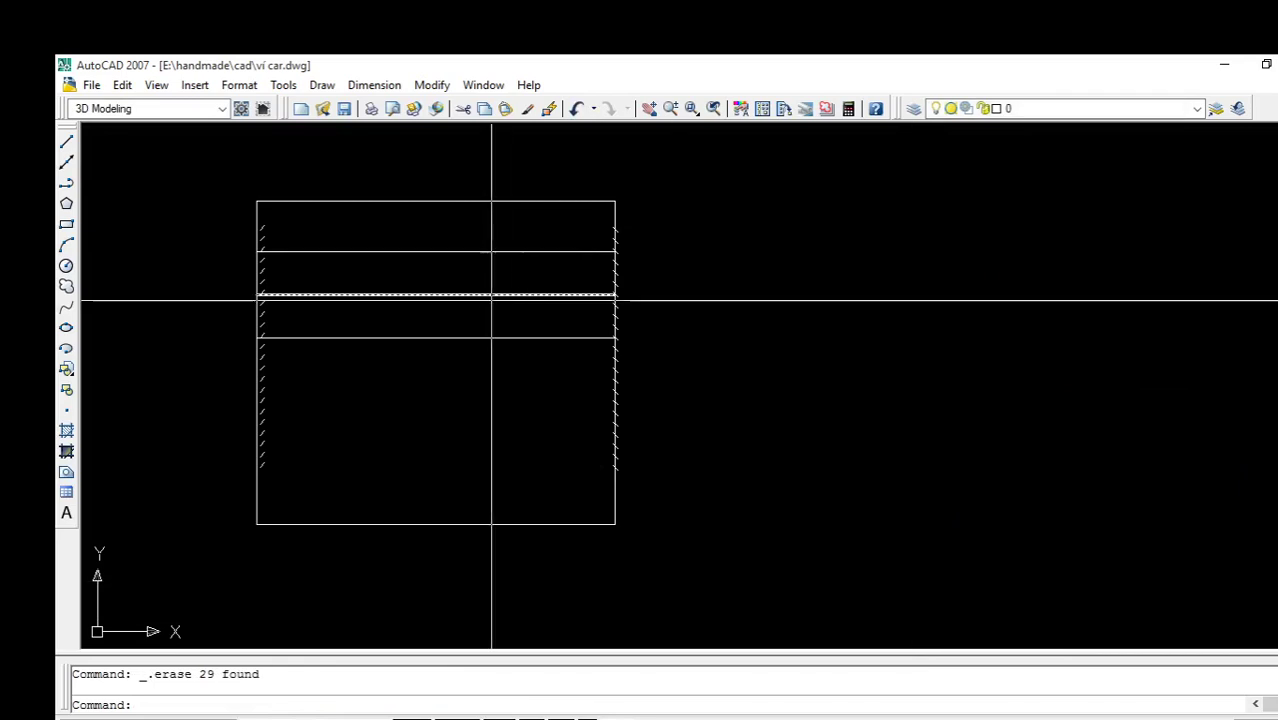
middle_click_drag(486, 395, 678, 413)
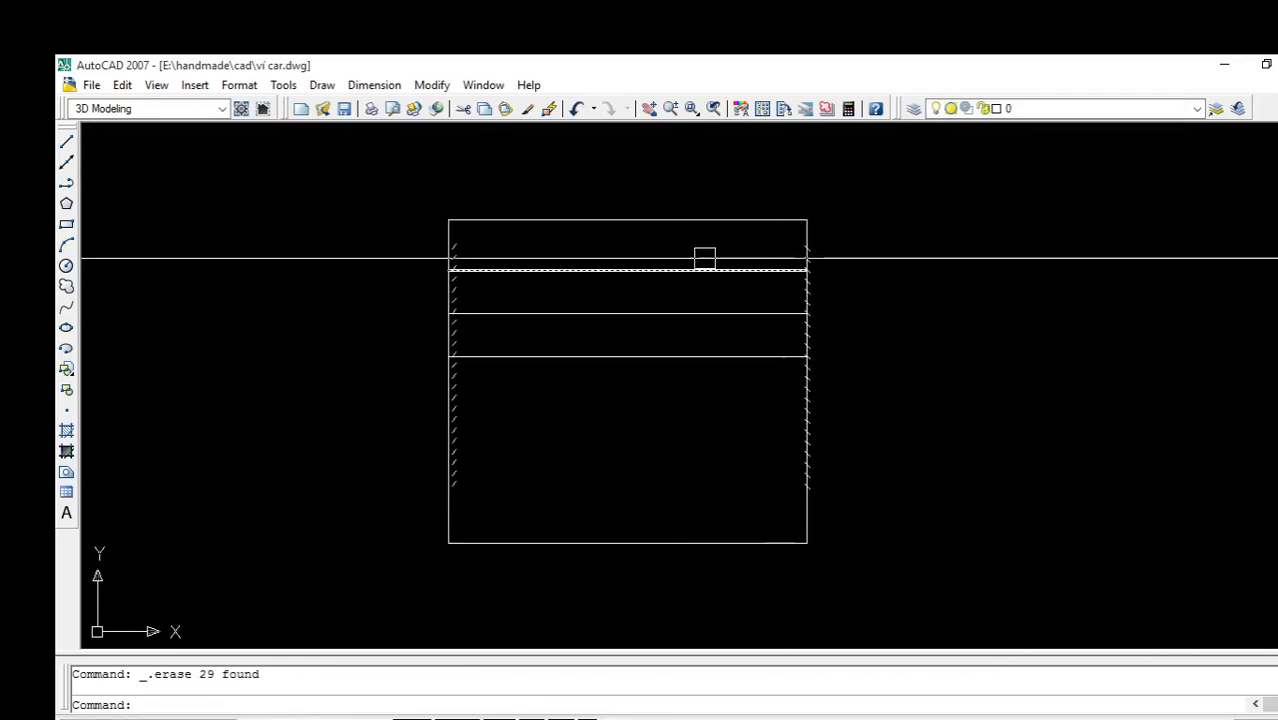
scroll(663, 313, "down", 5)
scroll(660, 350, "up", 6)
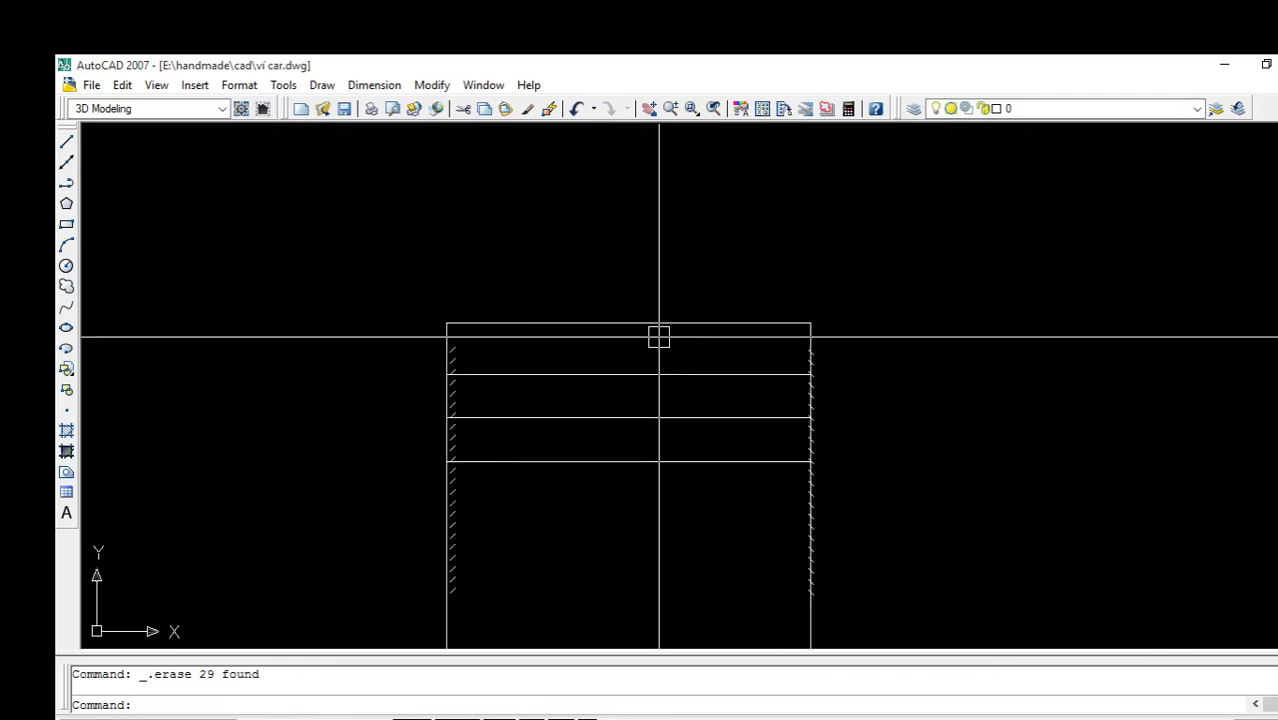
middle_click_drag(659, 337, 632, 247)
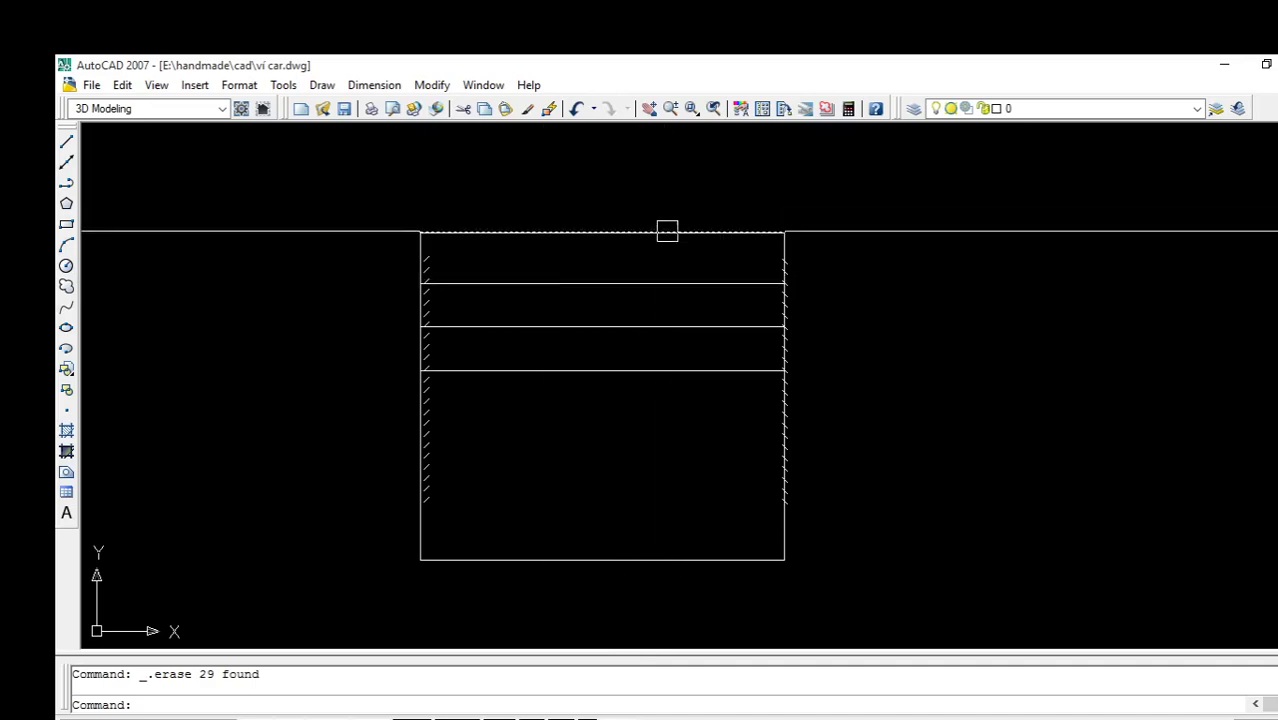
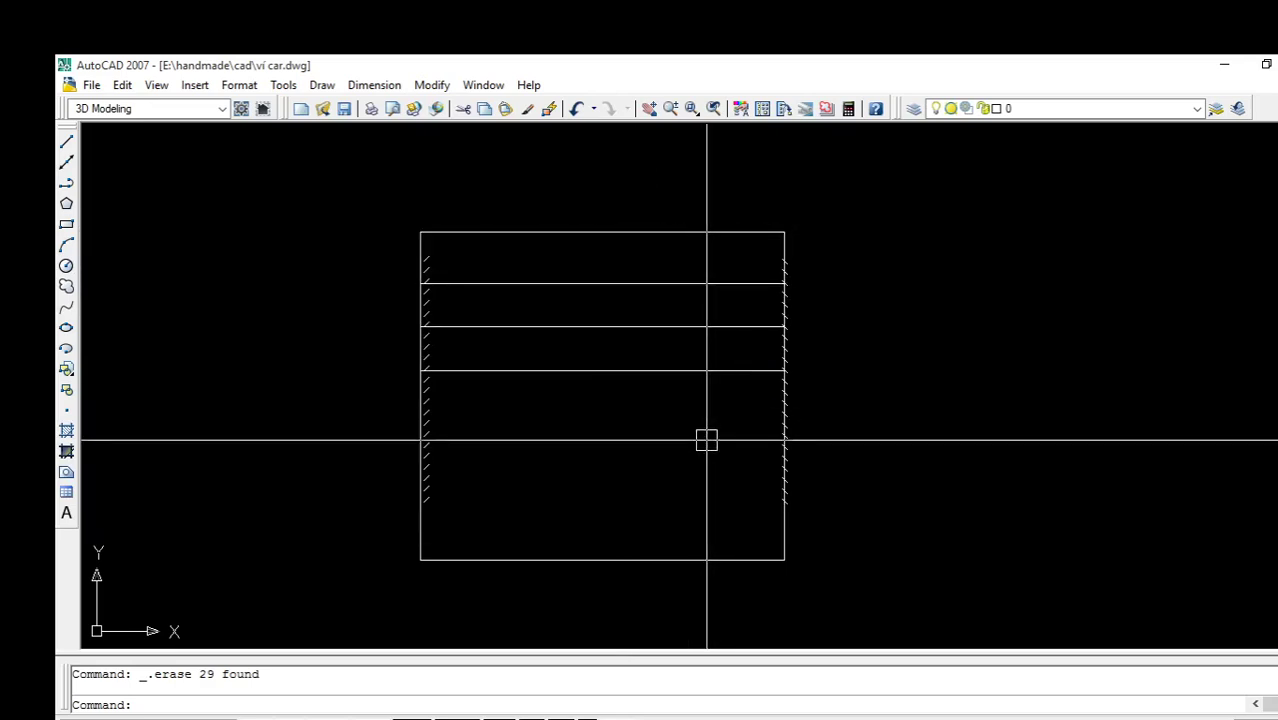
Mirror the whole strap pattern about its right edge, keeping the original, to form a side-by-side pair
left_click(616, 186)
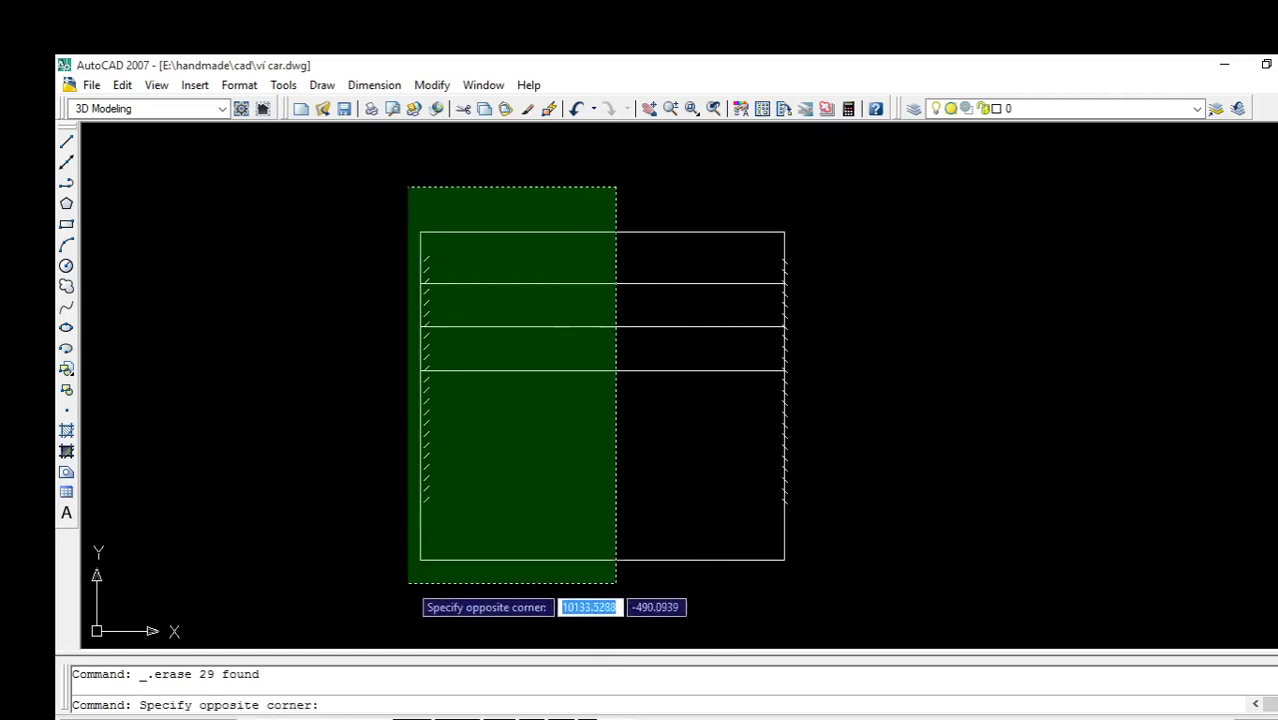
left_click(408, 583)
scroll(689, 312, "up", 3)
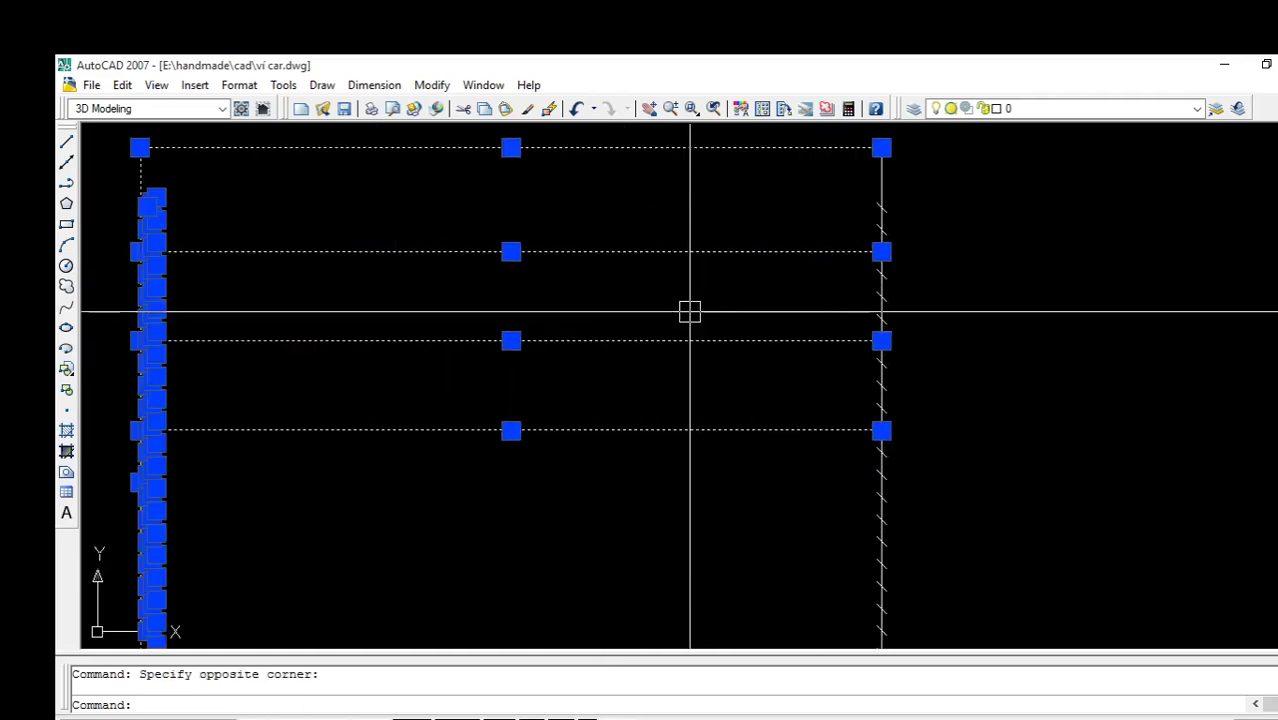
middle_click_drag(689, 312, 533, 283)
scroll(531, 289, "down", 4)
scroll(531, 303, "up", 2)
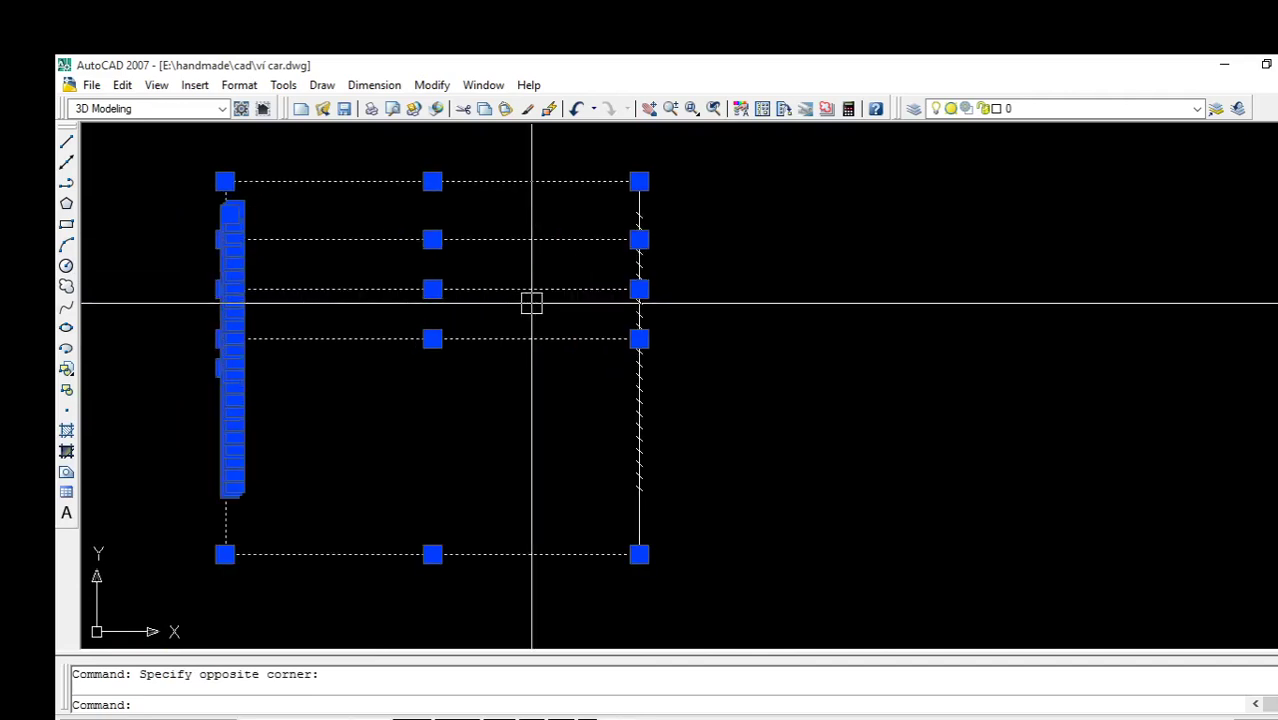
type("mi")
key("Return")
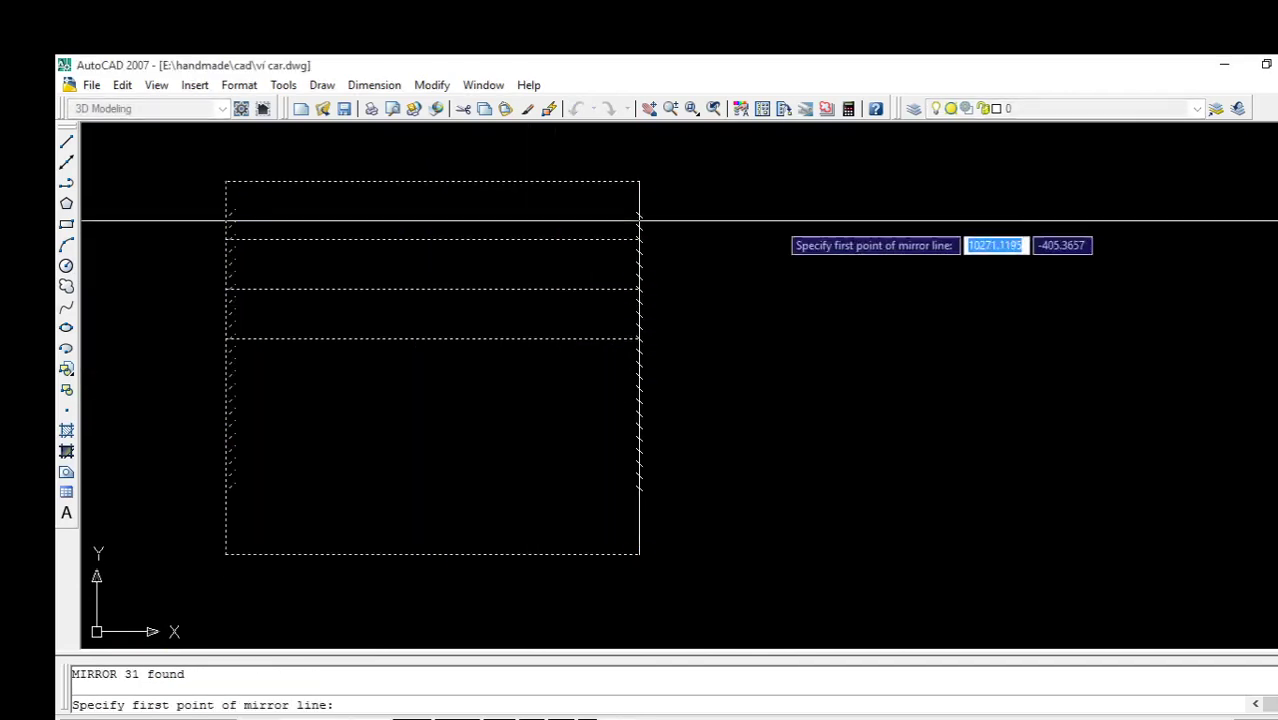
left_click(643, 182)
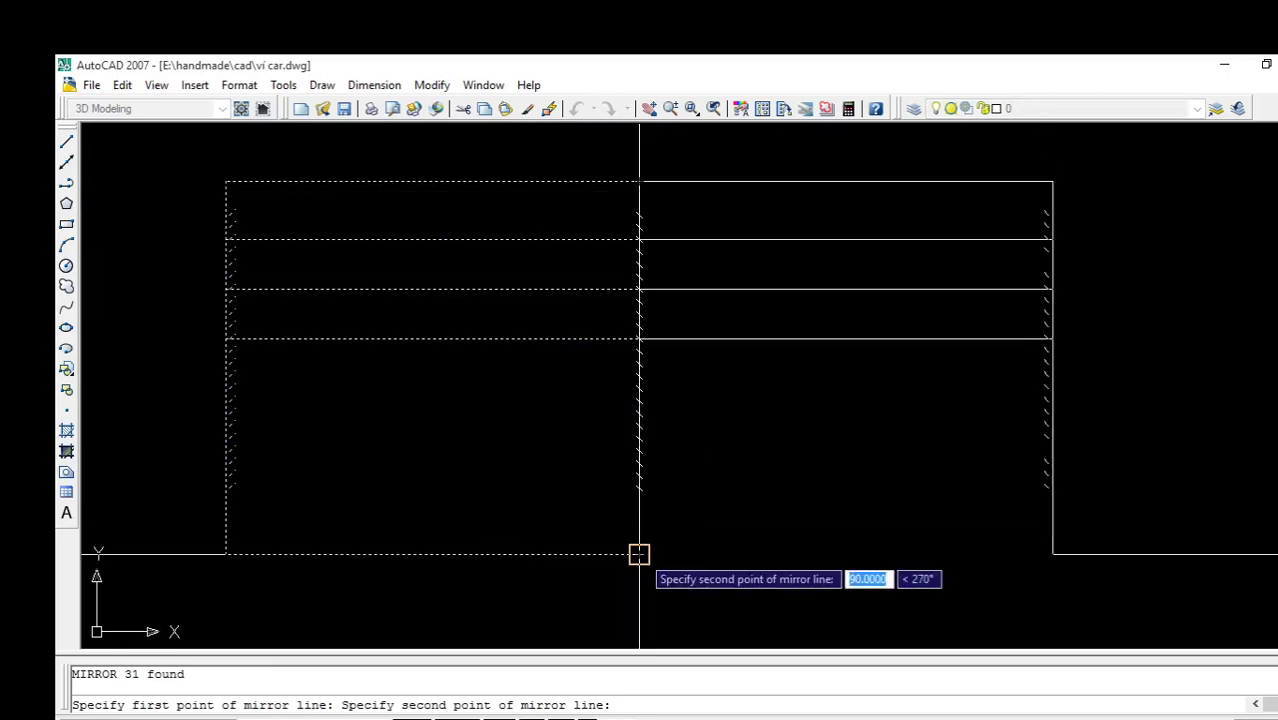
left_click(639, 554)
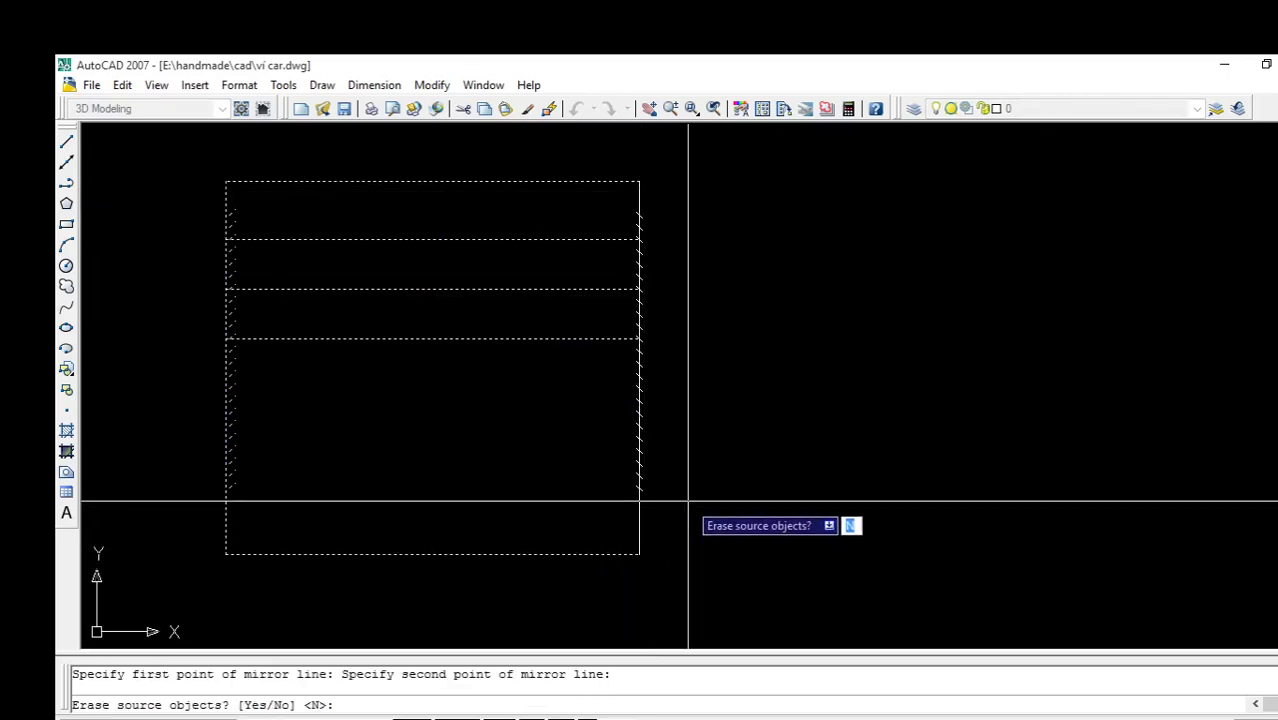
key("Return")
scroll(908, 303, "down", 4)
scroll(912, 303, "up", 3)
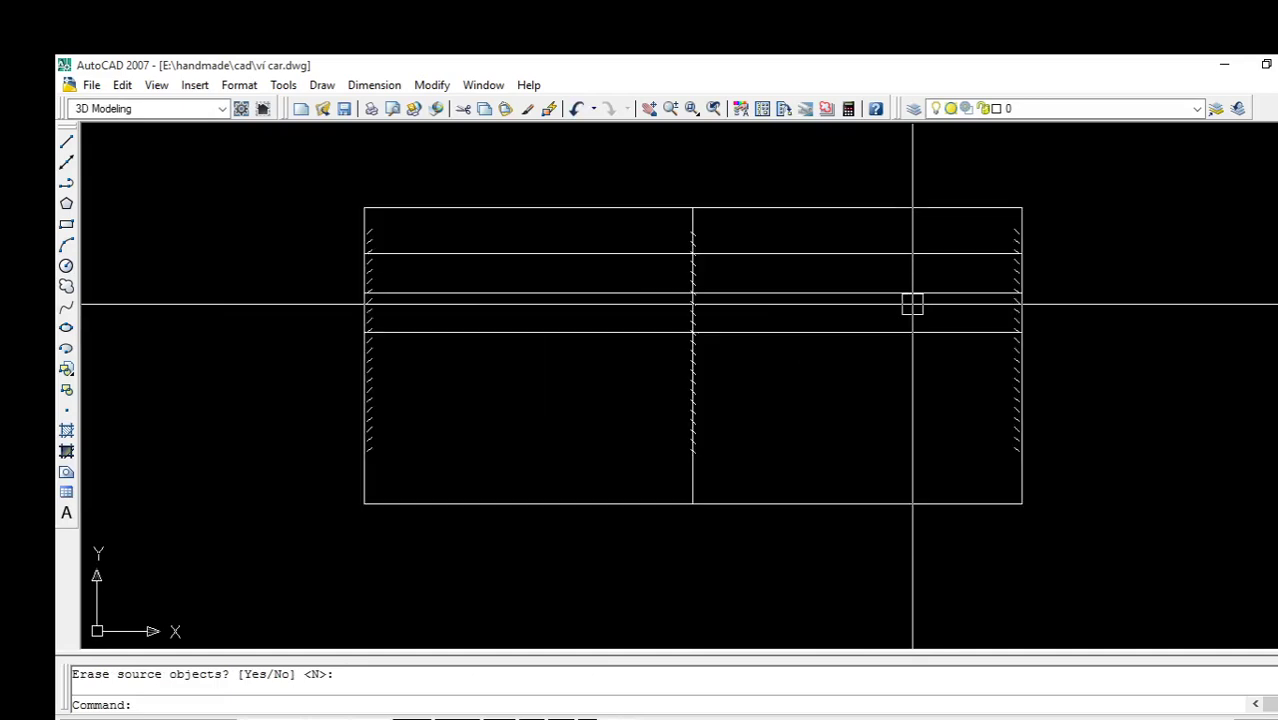
middle_click_drag(912, 303, 810, 385)
middle_click_drag(570, 274, 650, 257)
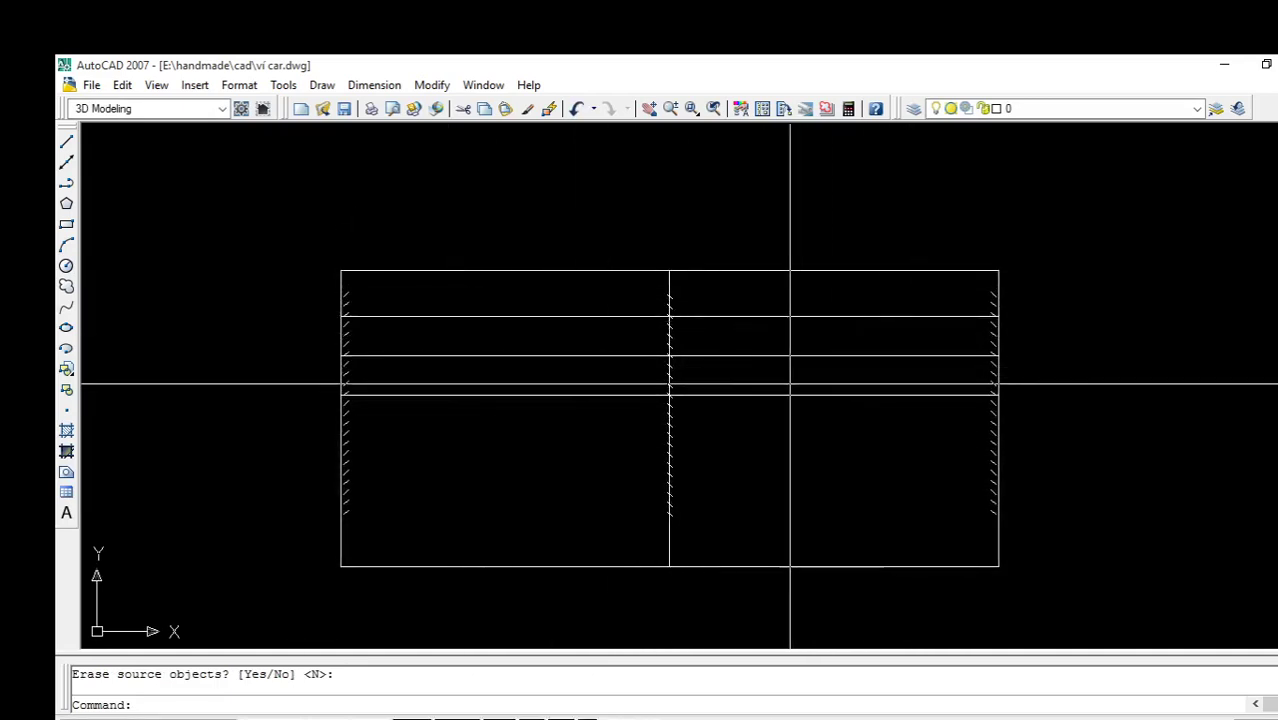
scroll(662, 430, "down", 2)
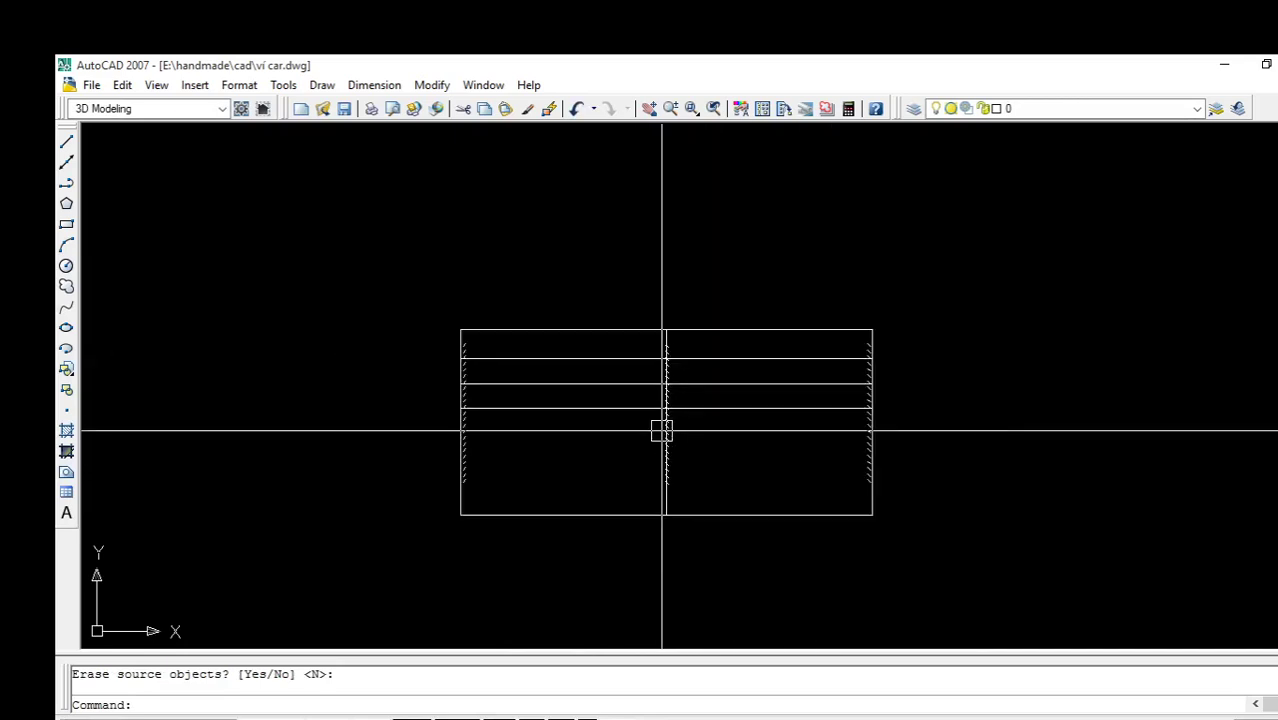
scroll(662, 430, "down", 4)
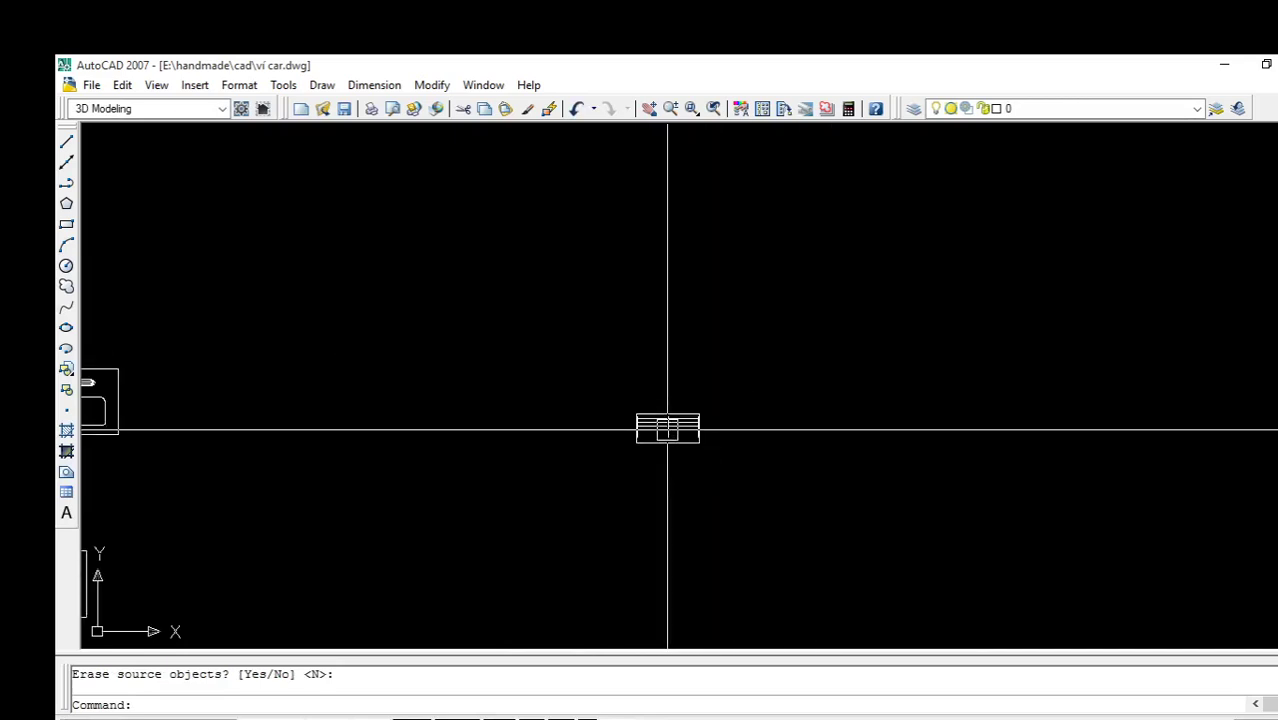
scroll(668, 430, "up", 6)
scroll(668, 430, "up", 3)
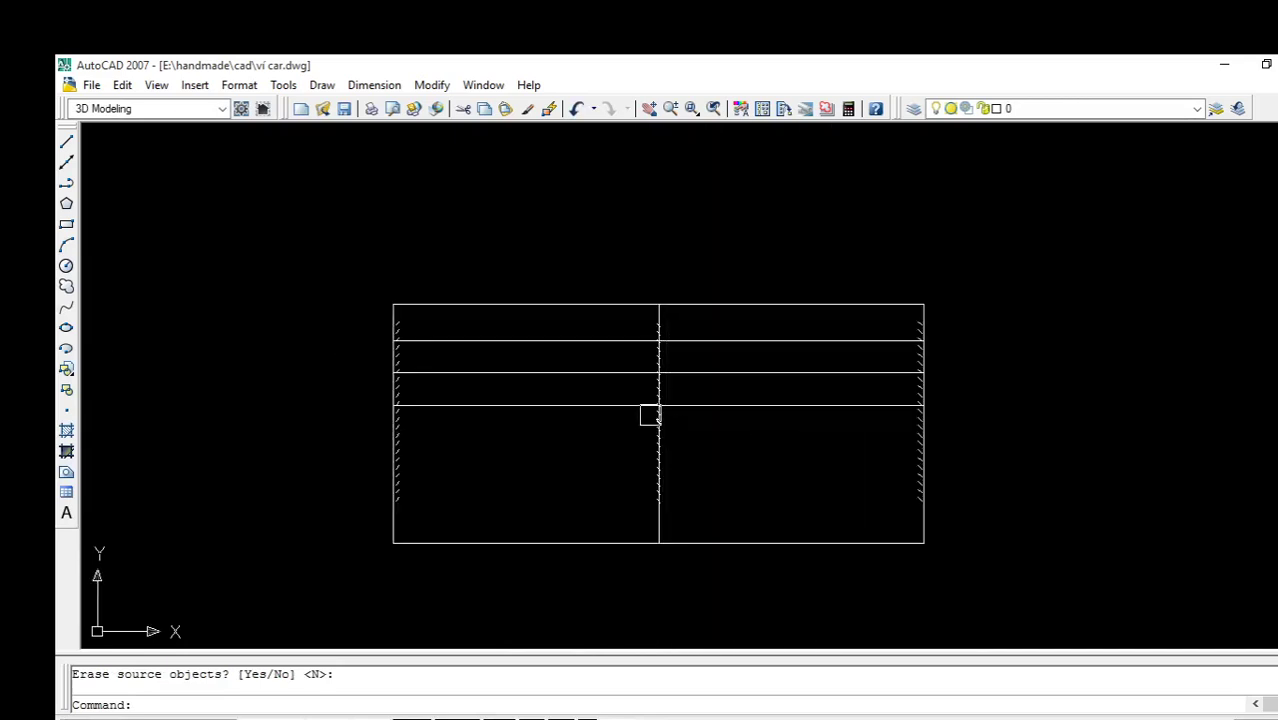
left_click(585, 372)
left_click(593, 405)
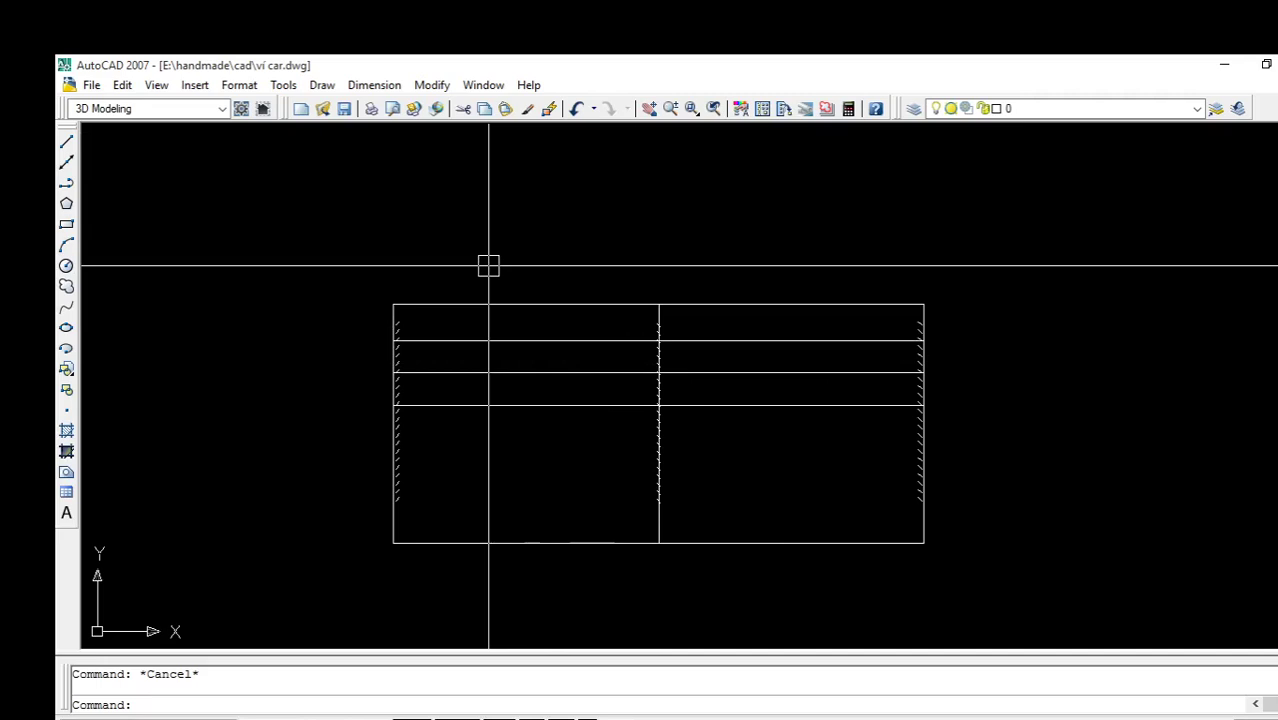
scroll(660, 360, "up", 3)
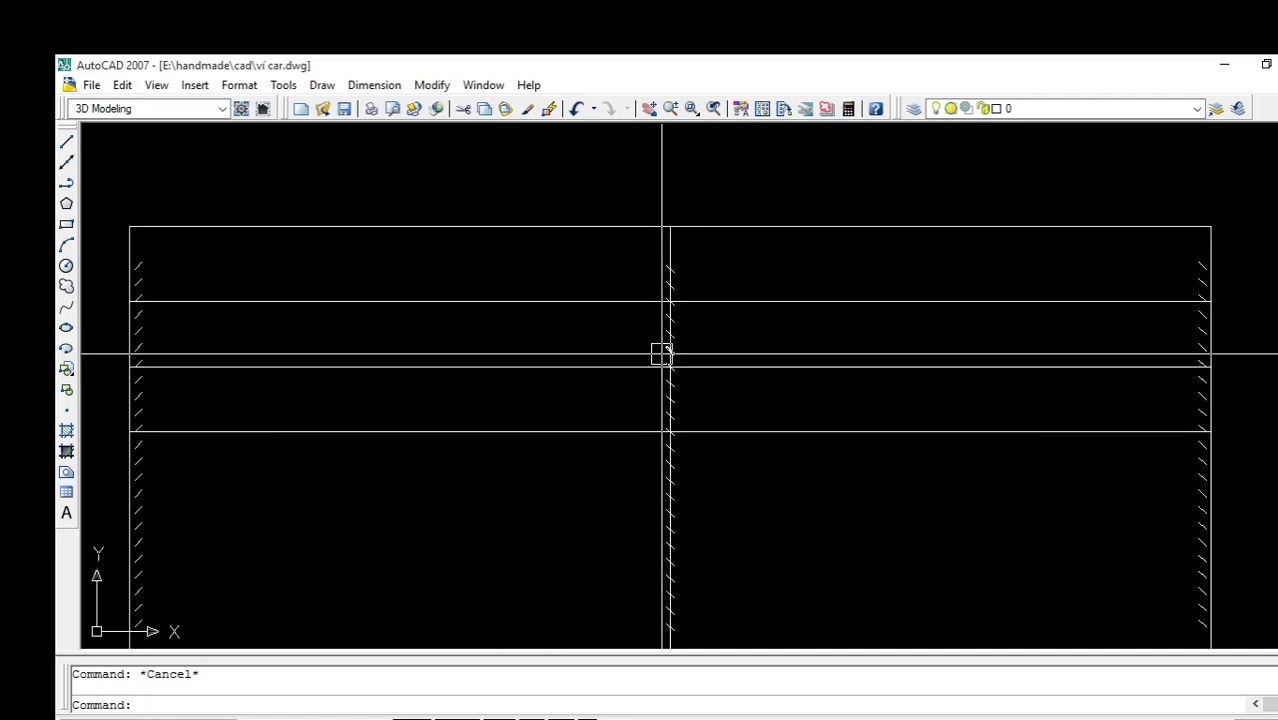
scroll(662, 354, "down", 2)
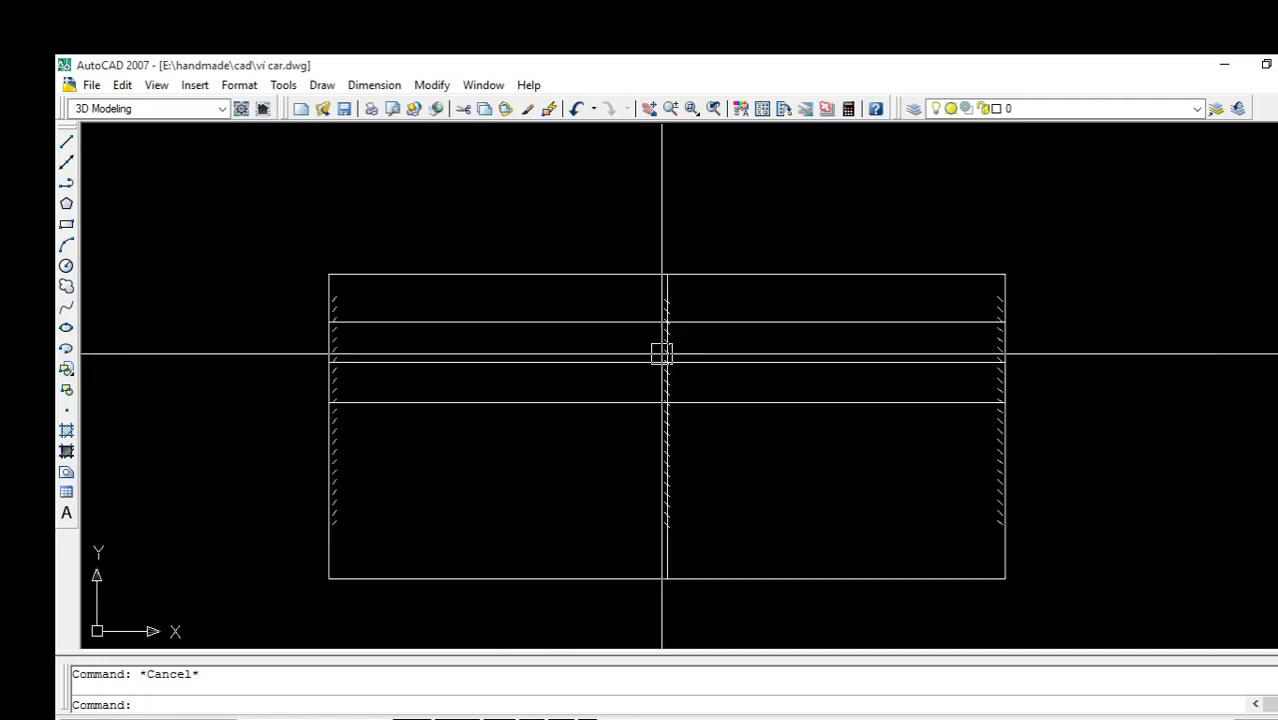
Erase the two lower horizontal lines across both halves of the strap pair
left_click(829, 350)
left_click(759, 421)
left_click(501, 435)
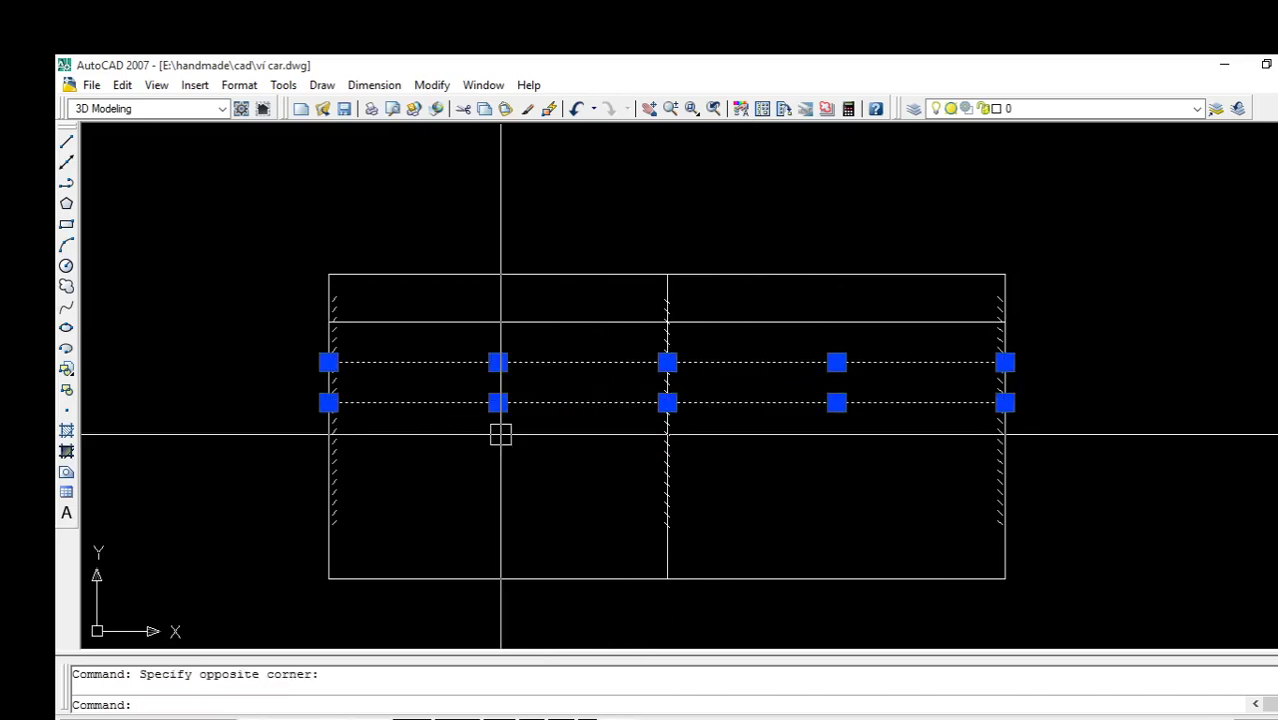
key("Delete")
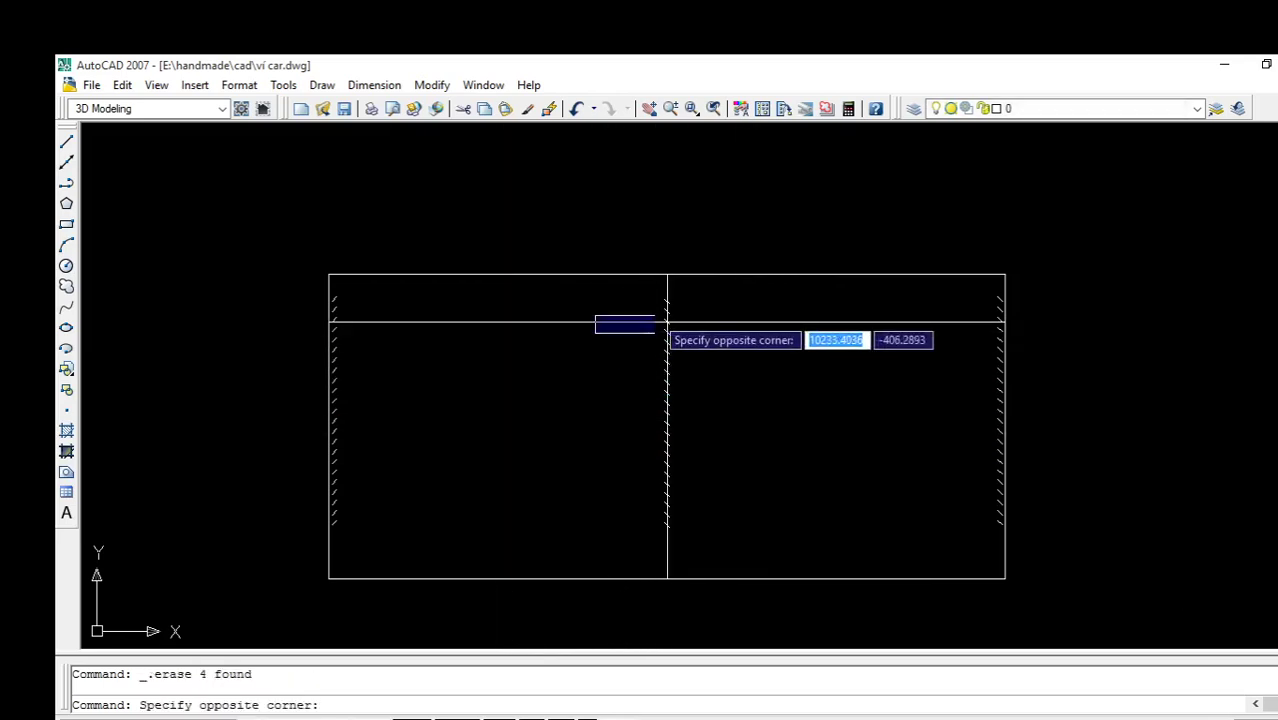
Try selecting the inner band line and top edge halves, then clear them and start an aligned dimension
left_click(500, 340)
key("Escape")
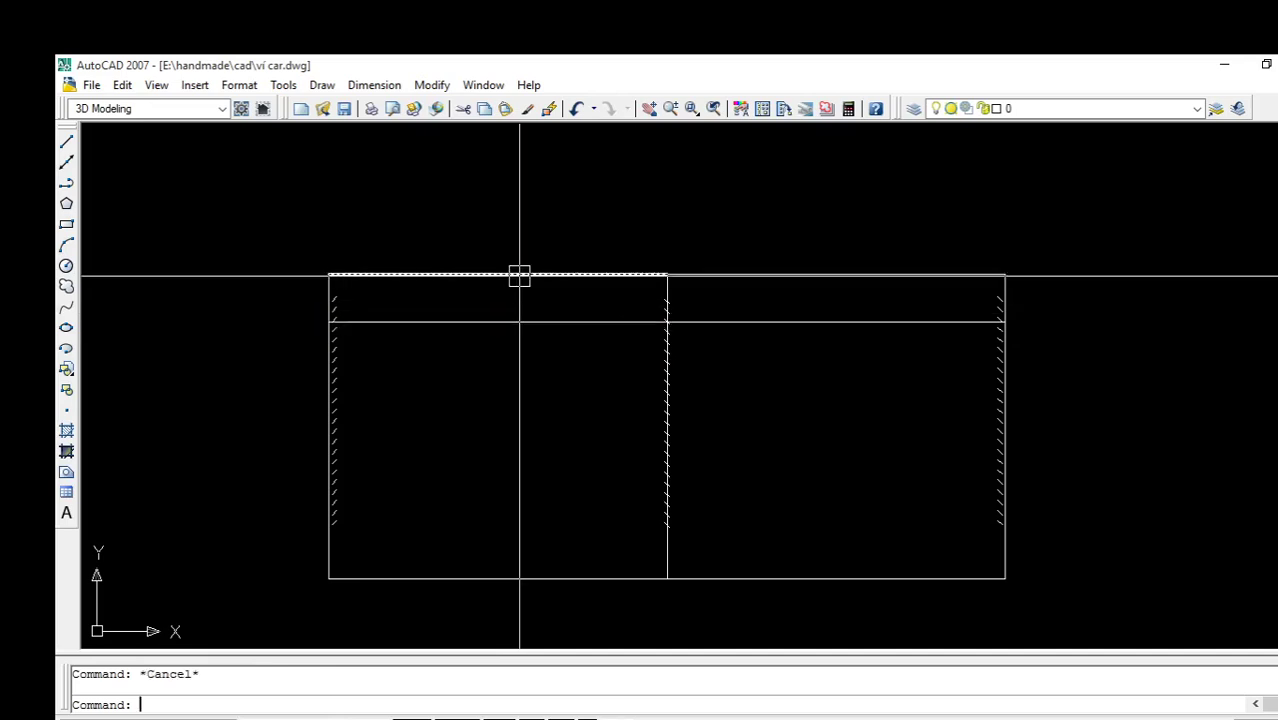
left_click(508, 320)
key("Escape")
left_click(685, 320)
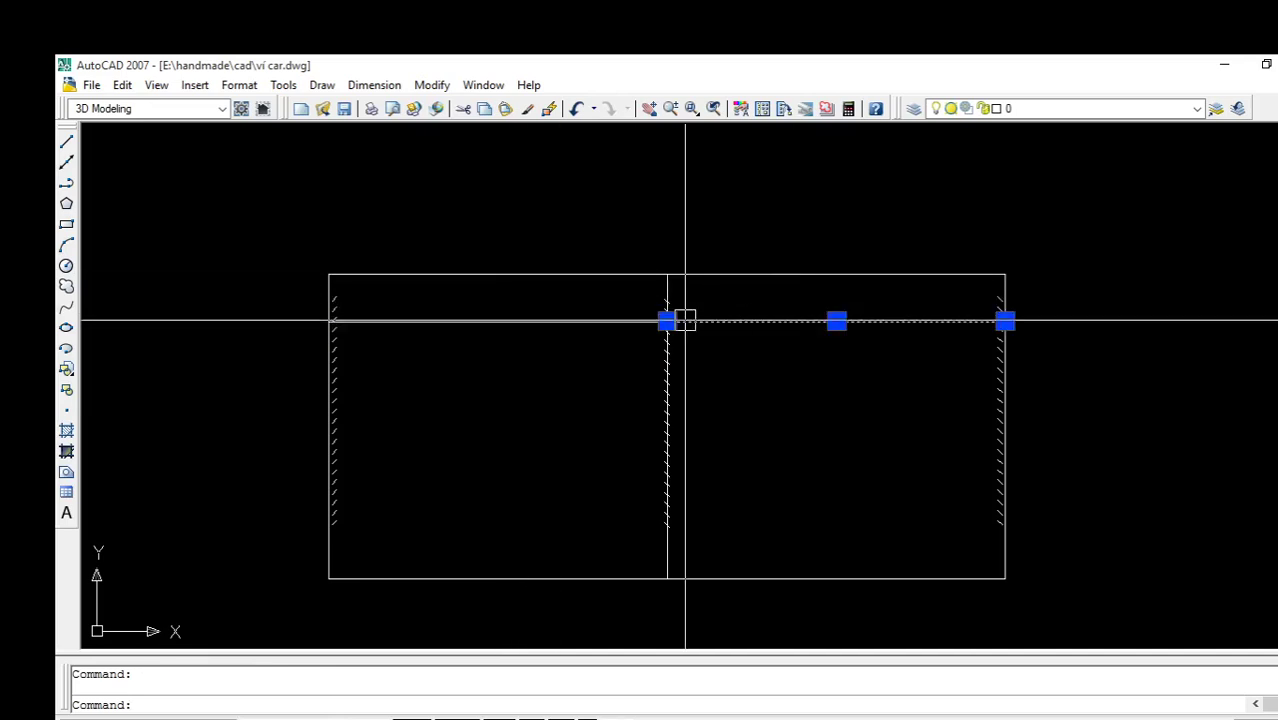
left_click(593, 320)
left_click(636, 277)
key("Escape")
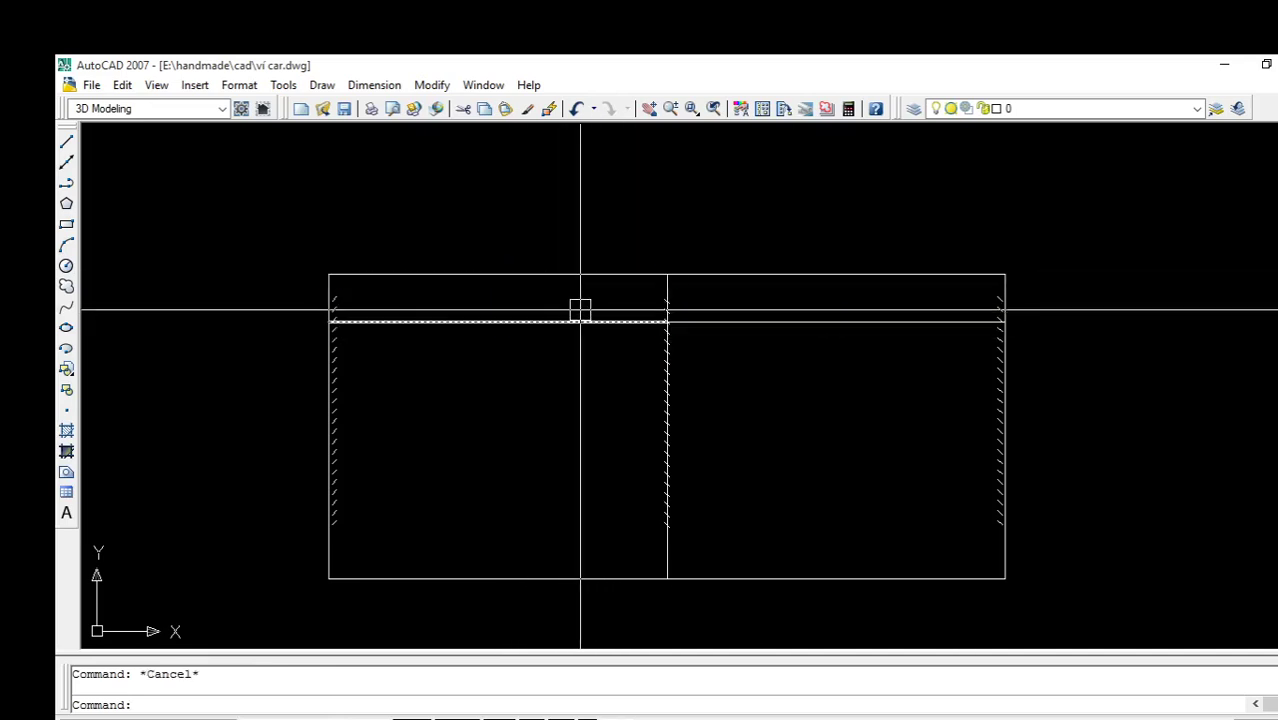
left_click(779, 322)
key("Escape")
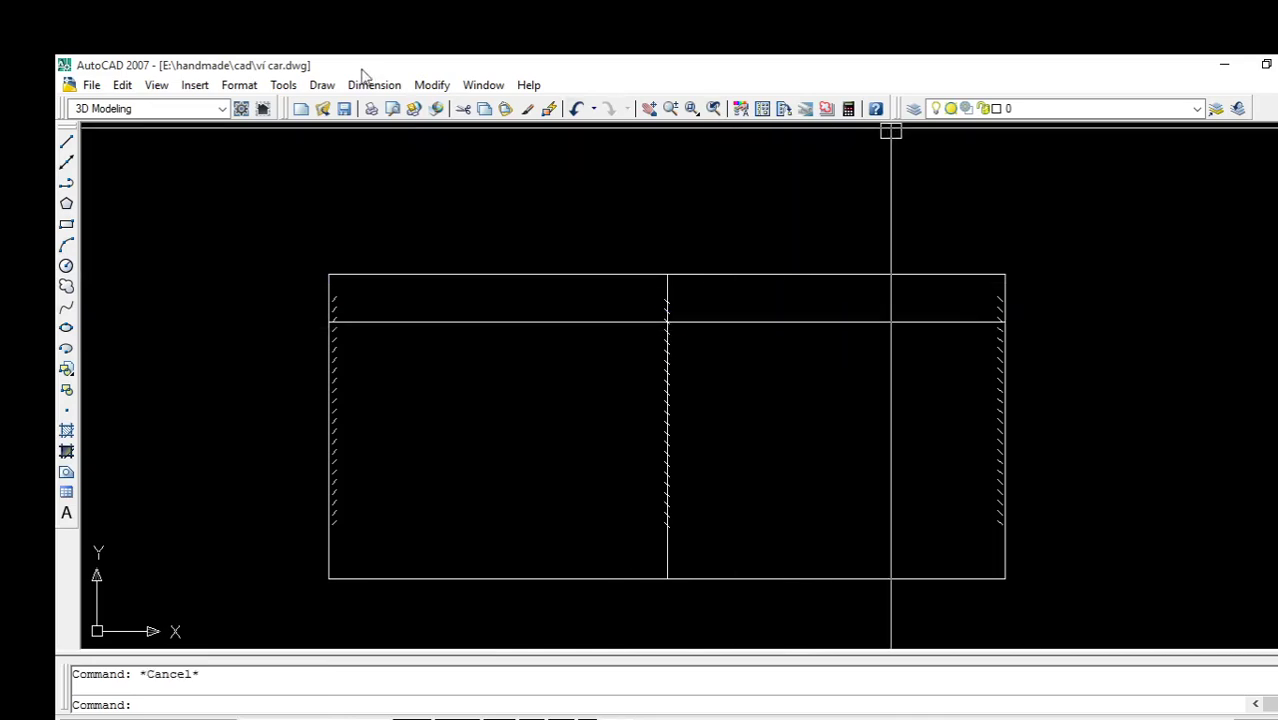
left_click(374, 85)
left_click(372, 150)
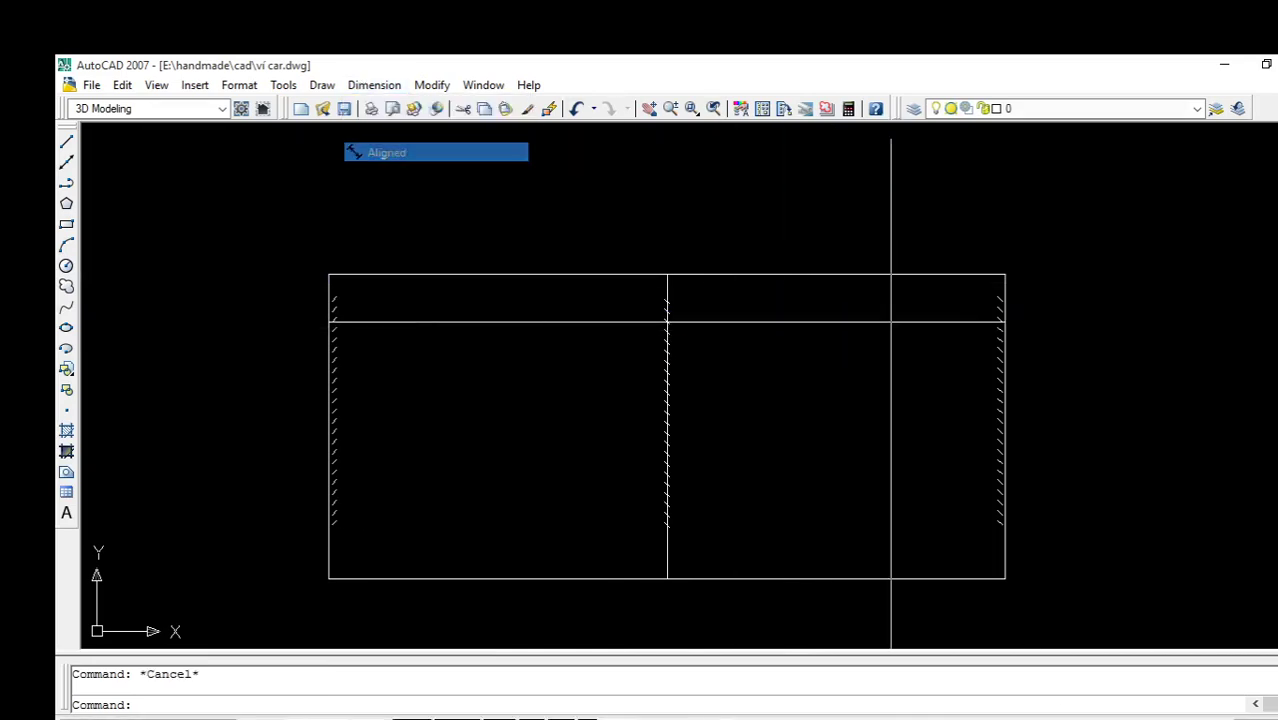
Dimension the top band from the top edge to the band line, confirming it is 14.0 deep
left_click(667, 274)
scroll(579, 331, "up", 8)
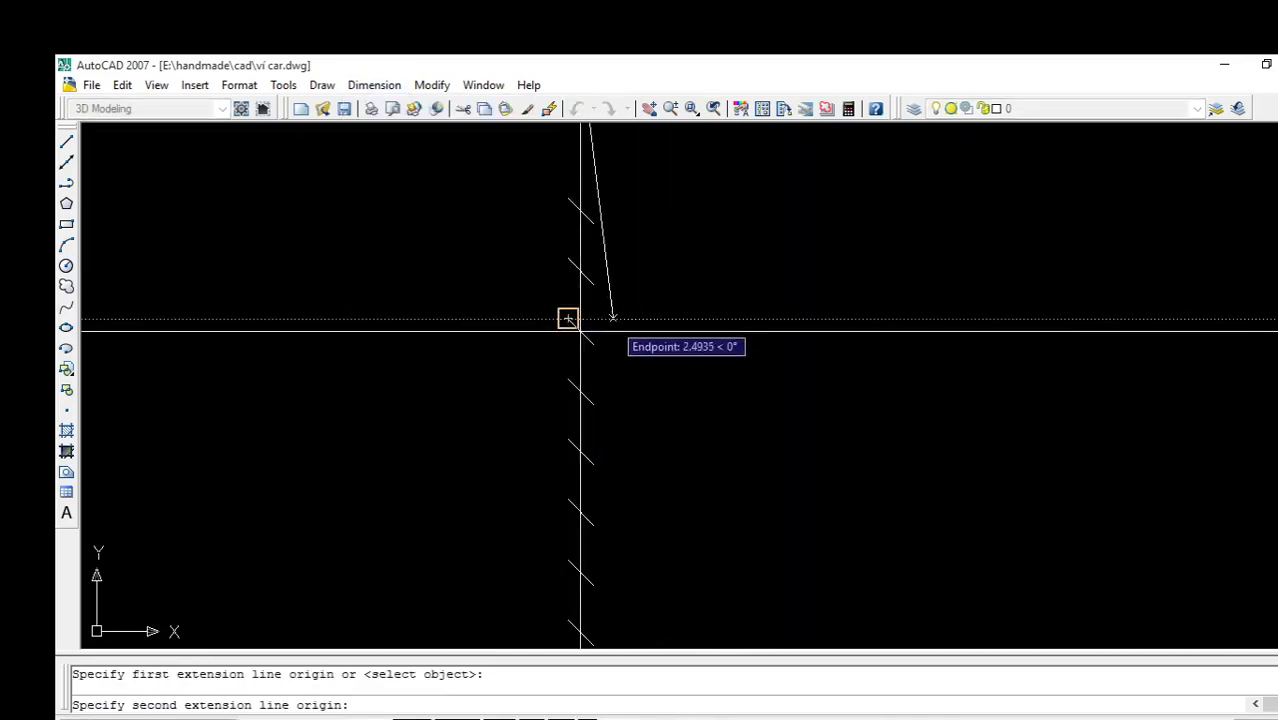
left_click(567, 318)
left_click(722, 380)
scroll(722, 380, "down", 8)
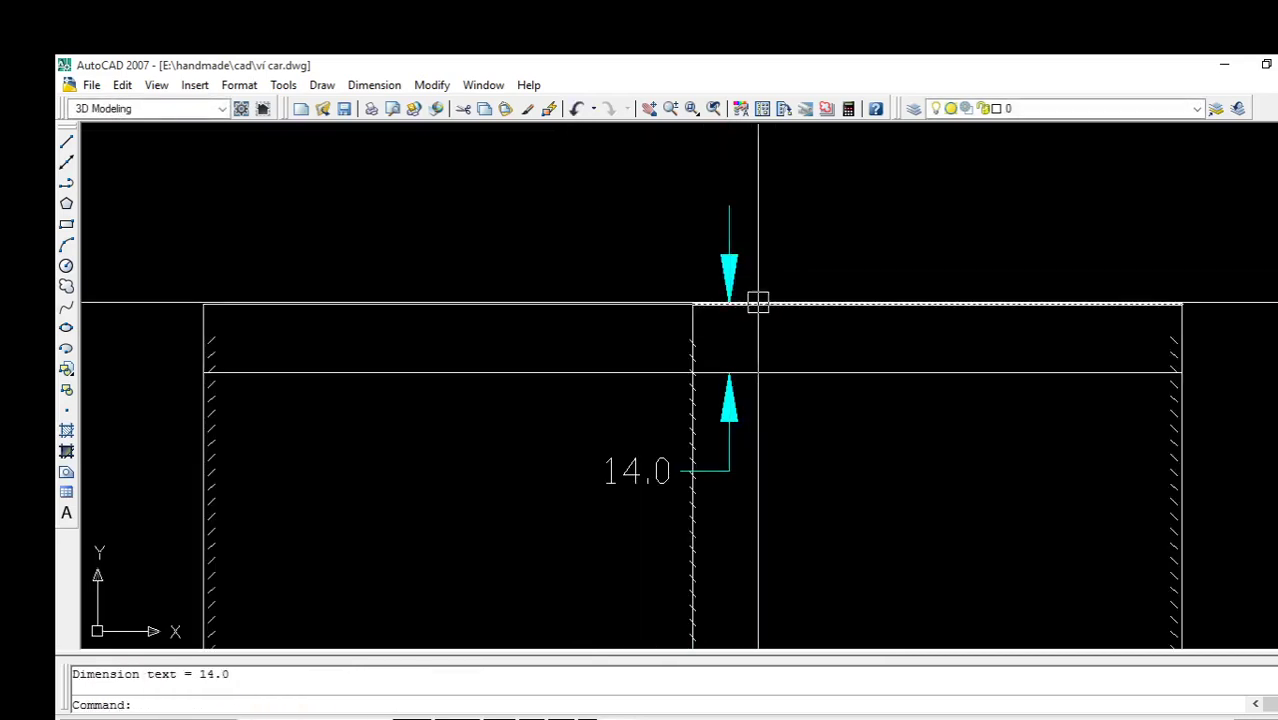
key("Escape")
Erase the 14.0 dimension and the inner horizontal band line
left_click(729, 414)
key("Delete")
left_click(700, 372)
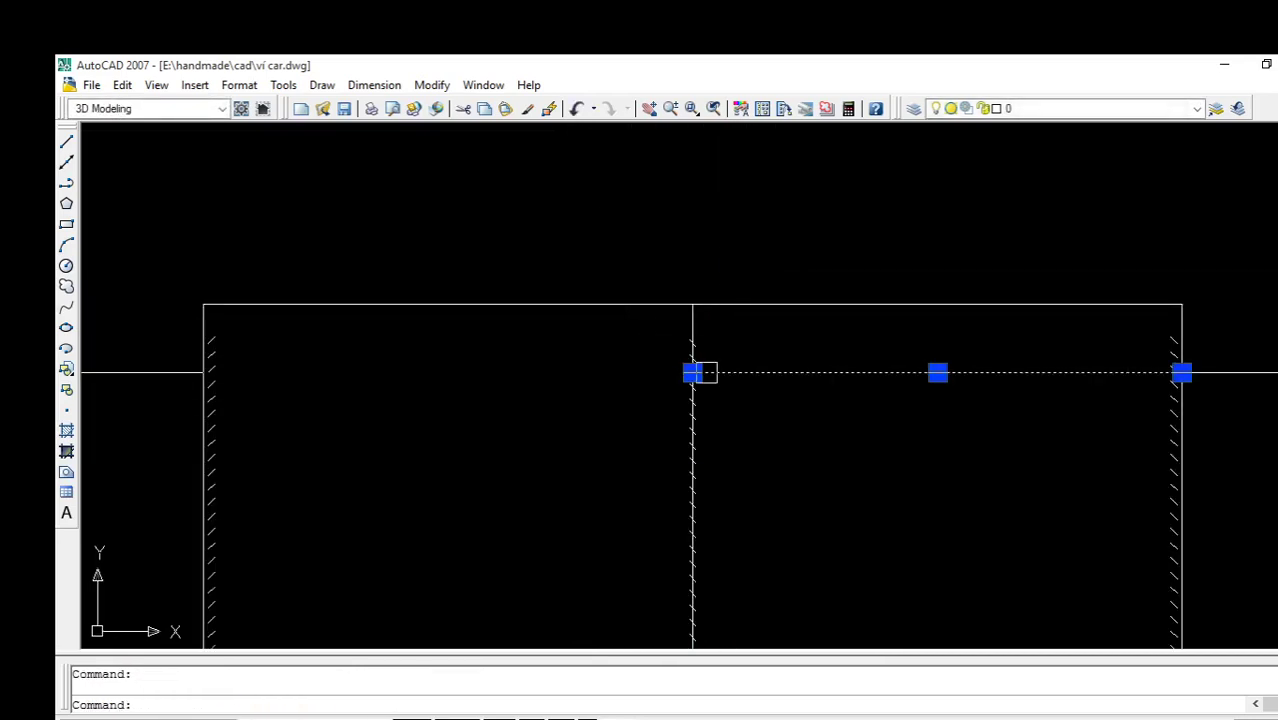
key("Delete")
scroll(640, 320, "down", 3)
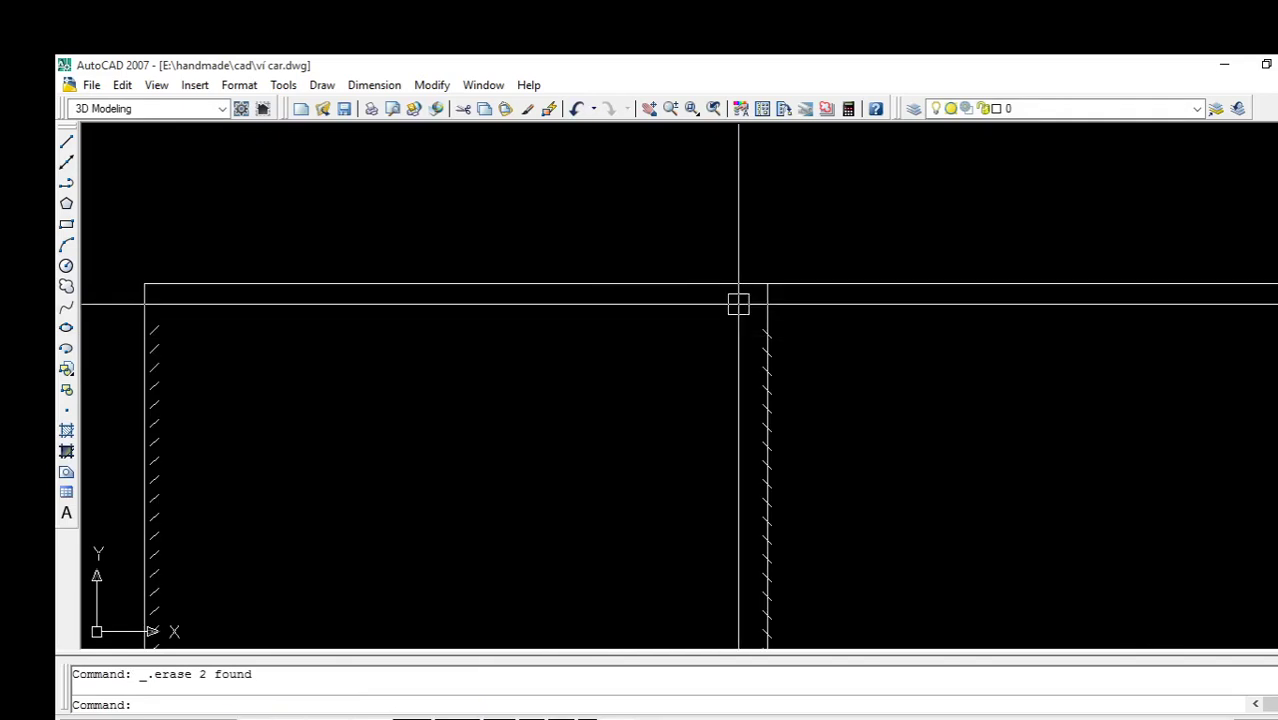
left_click(656, 284)
scroll(656, 284, "down", 2)
key("Escape")
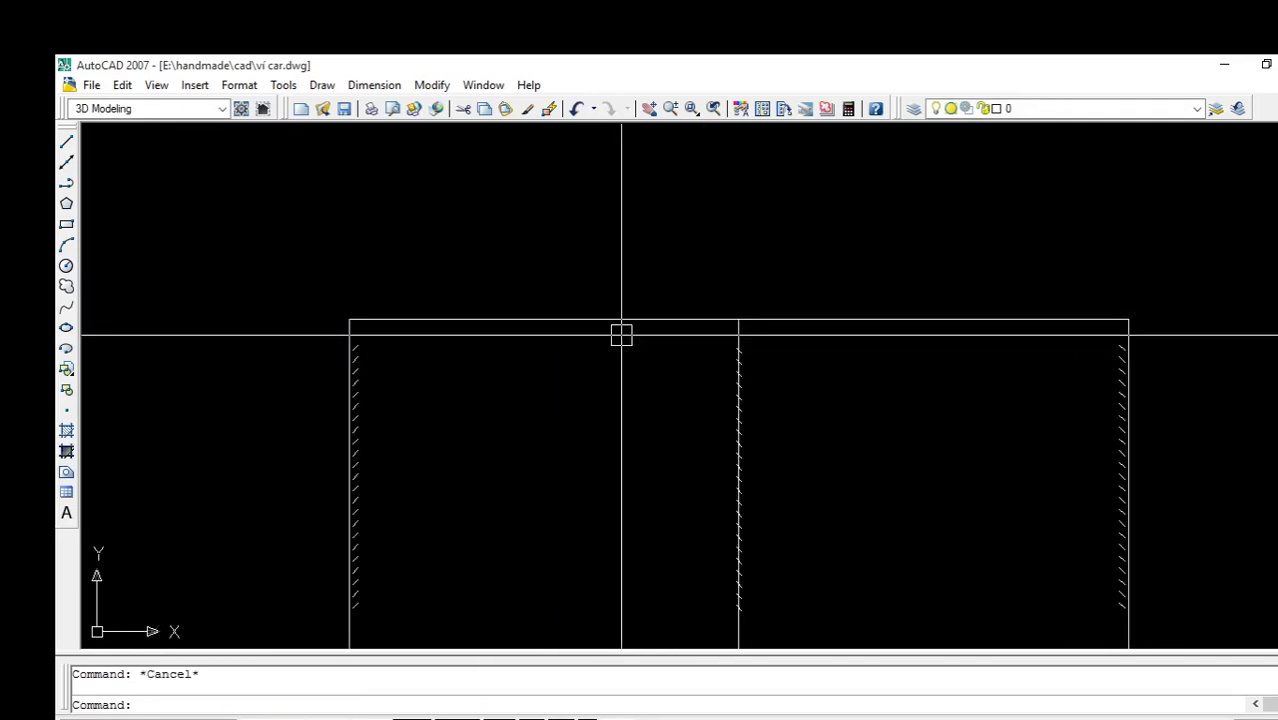
type("l")
Offset the left half's top edge by 14, one copy below it and one above the rectangle
key("Return")
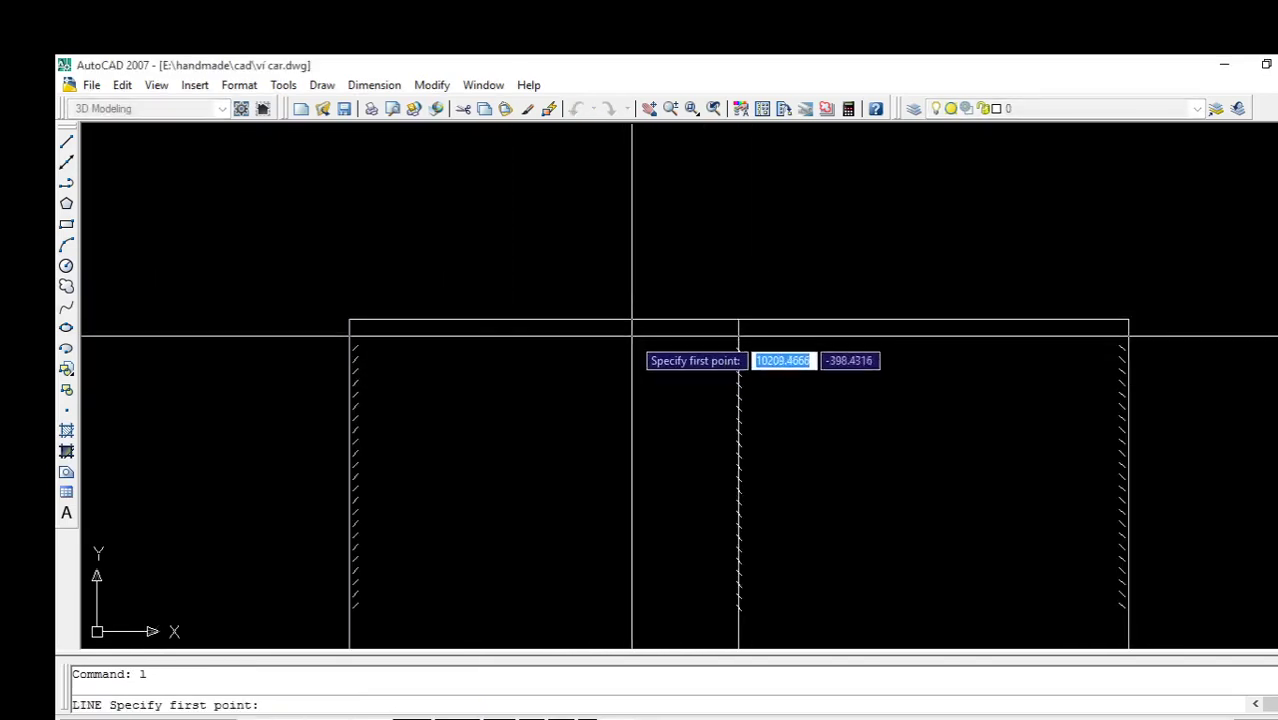
key("Escape")
type("o")
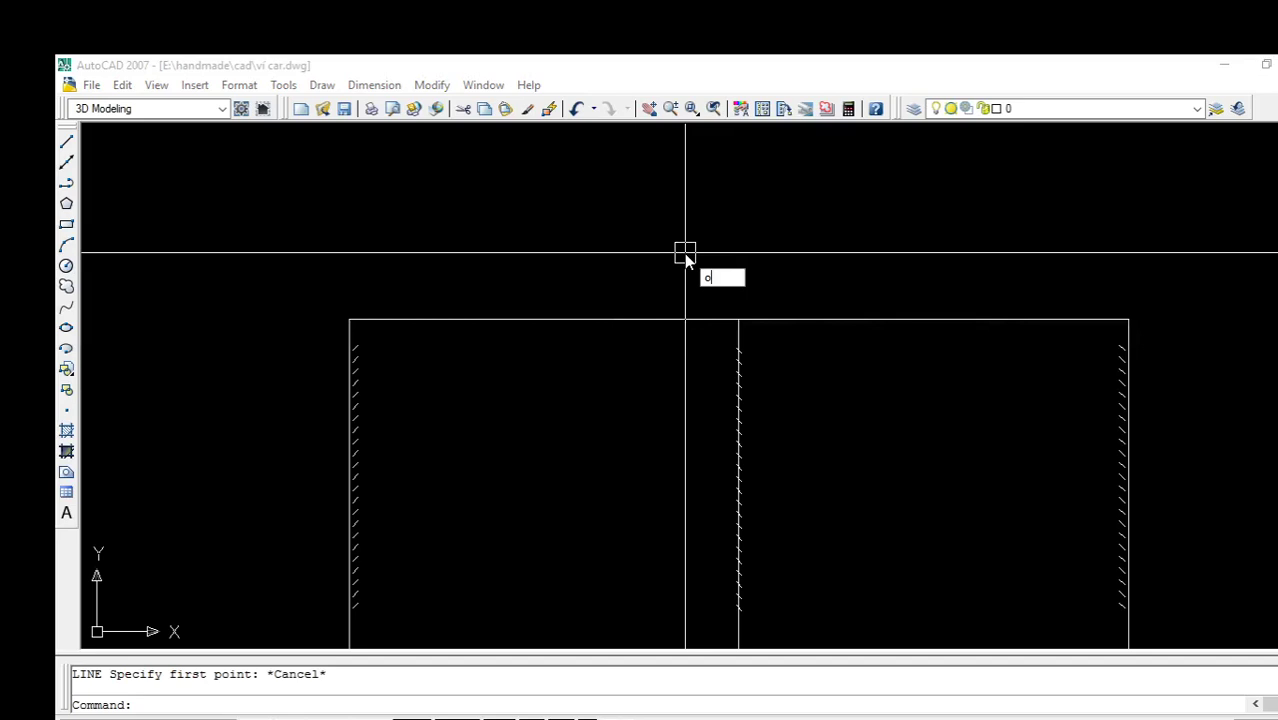
key("Return")
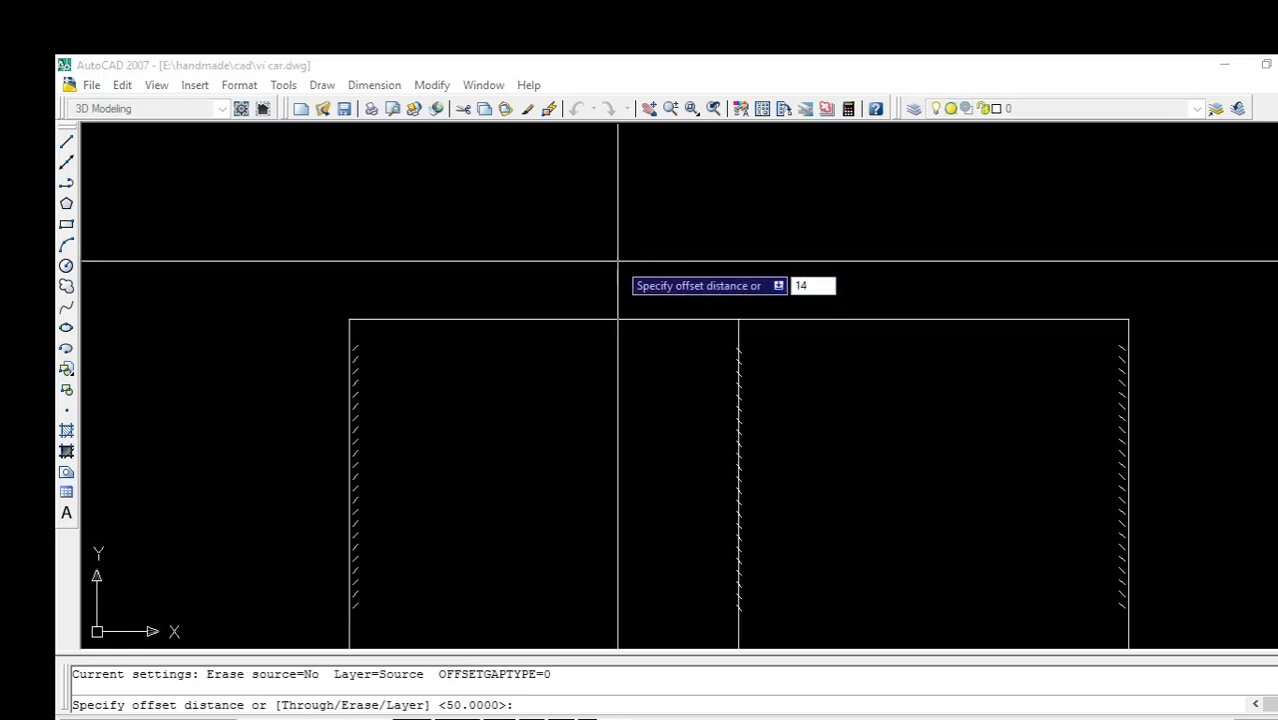
key("Return")
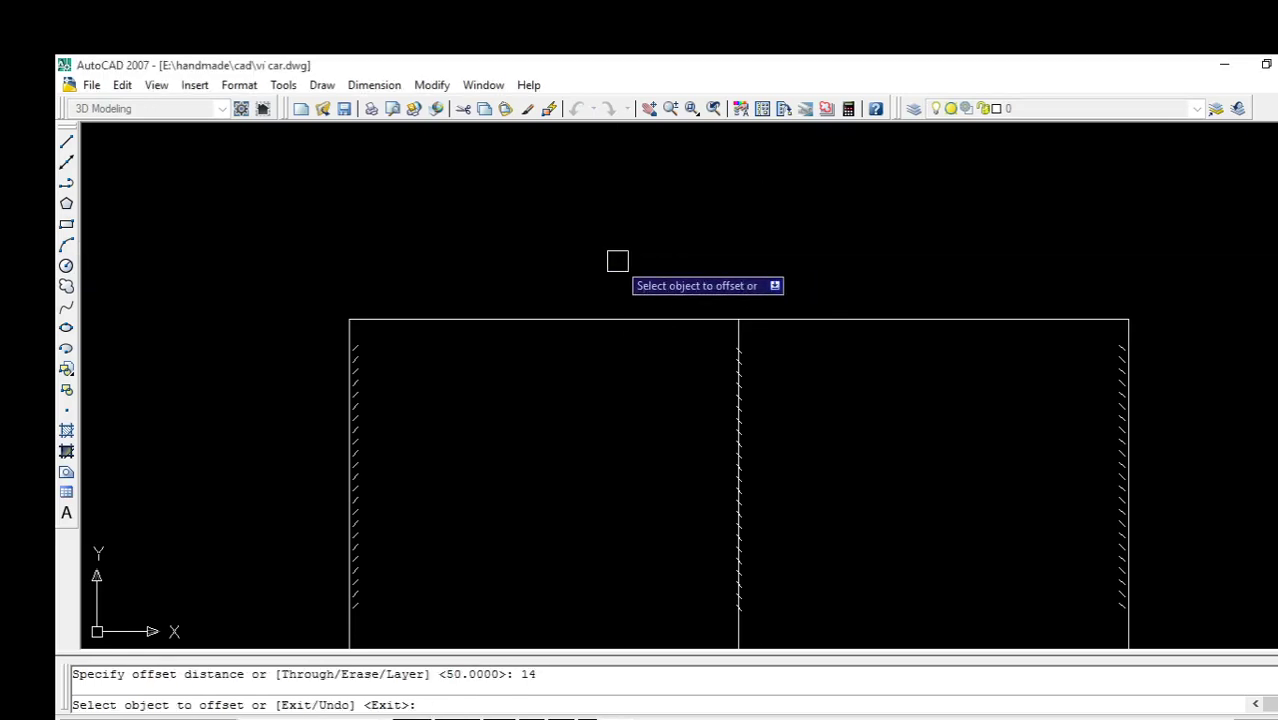
left_click(570, 318)
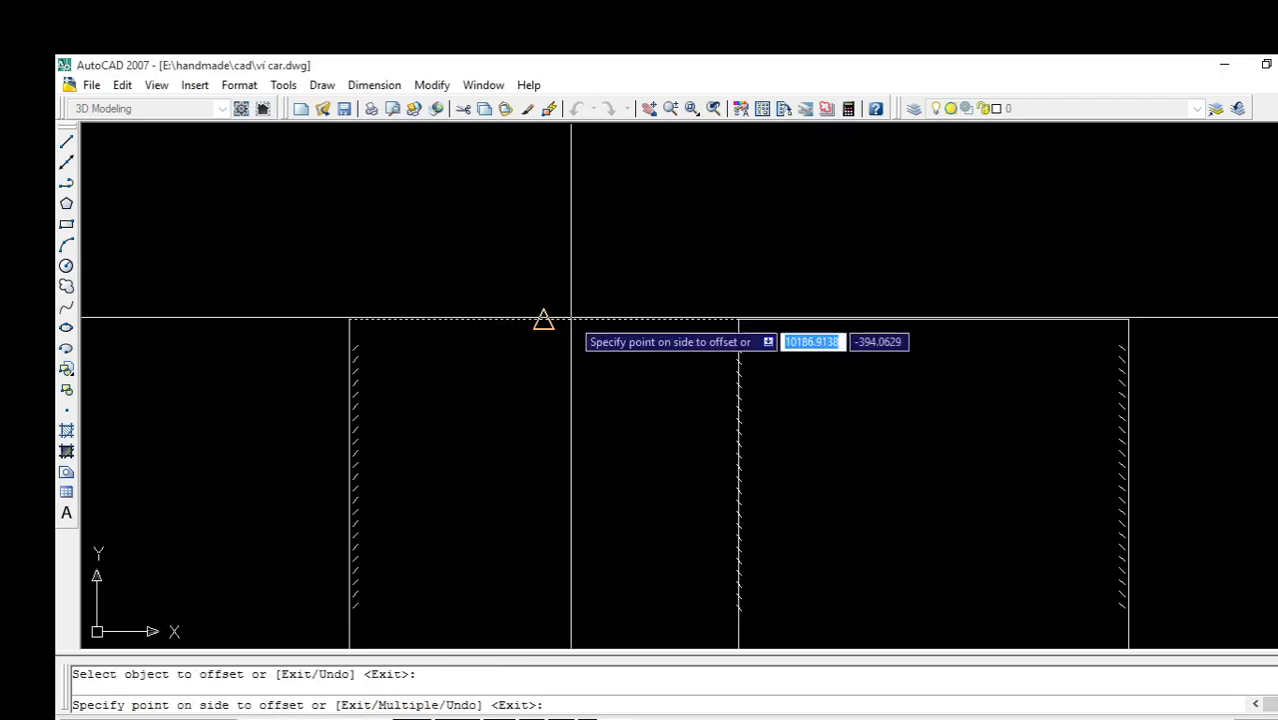
left_click(542, 378)
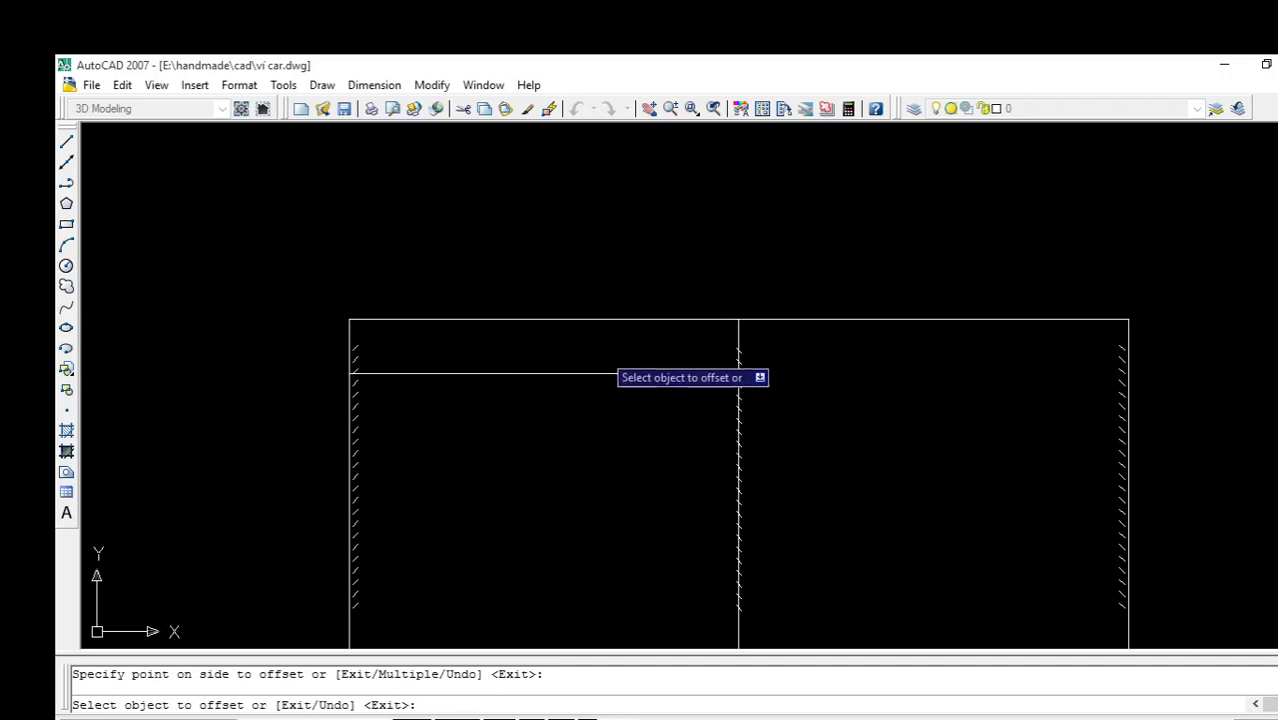
left_click(583, 319)
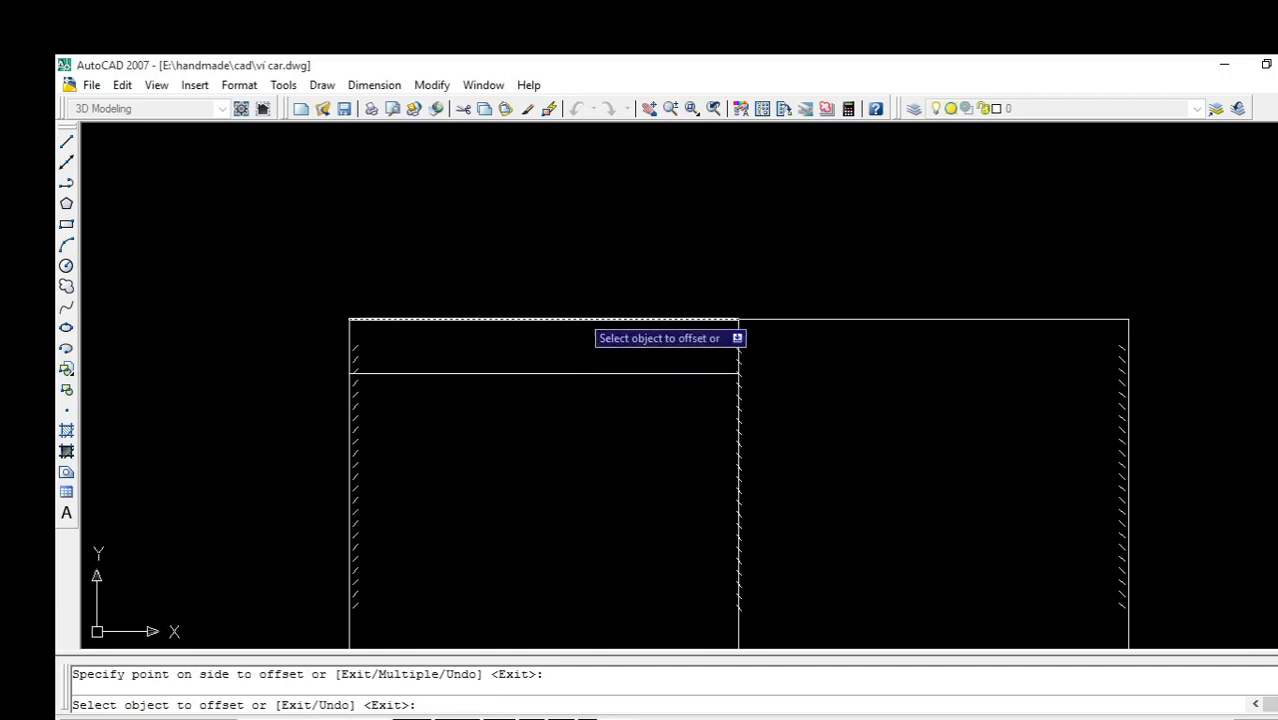
left_click(551, 262)
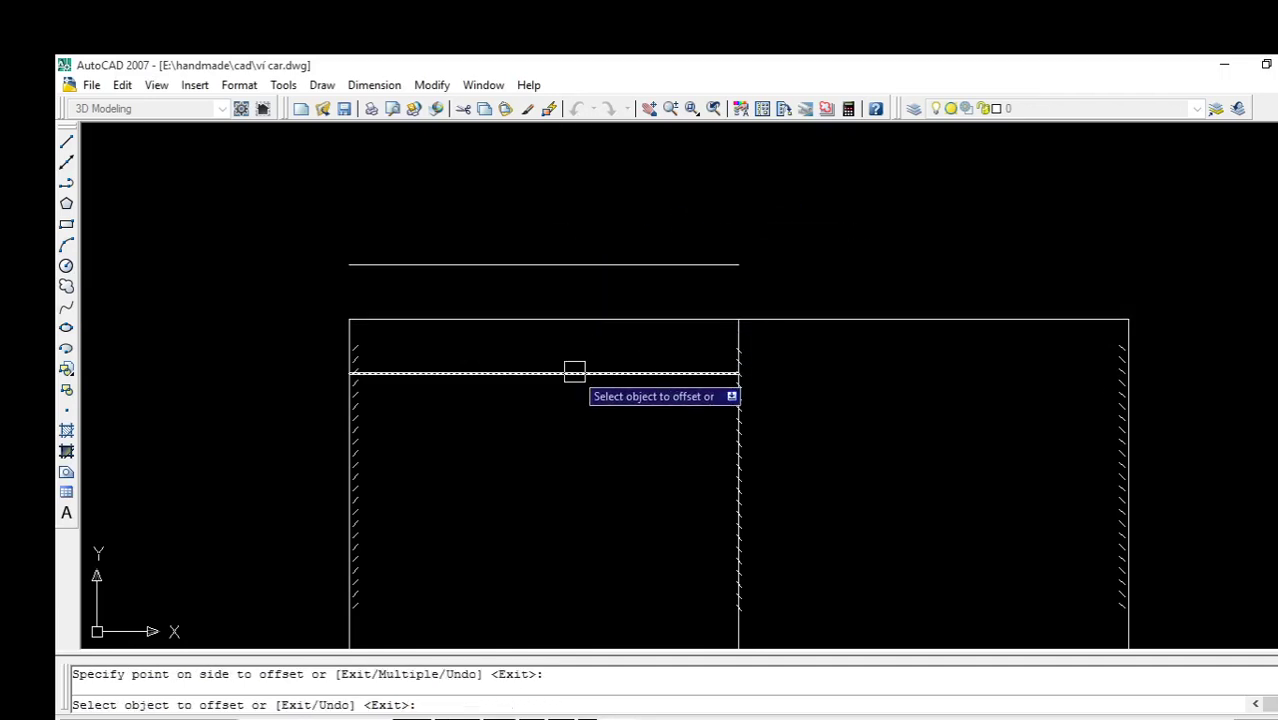
Offset the right half's top edge by 14 both below and above
left_click(845, 319)
left_click(868, 372)
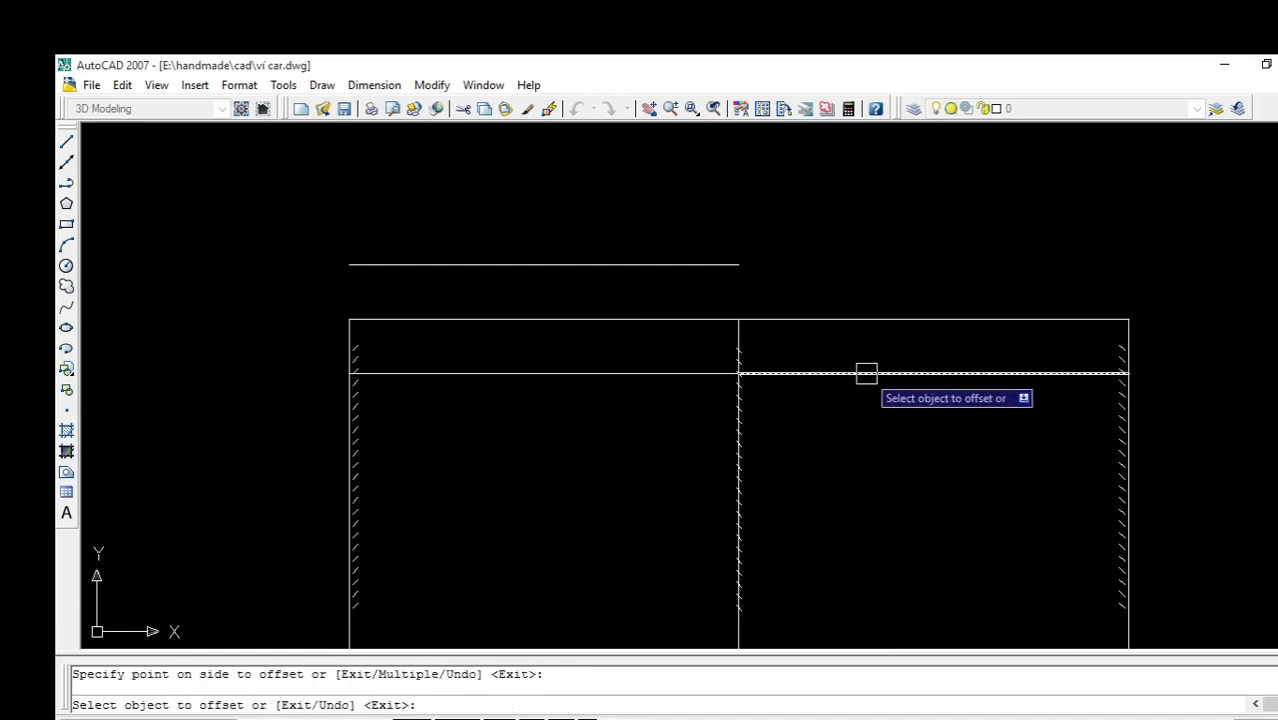
left_click(905, 319)
left_click(925, 272)
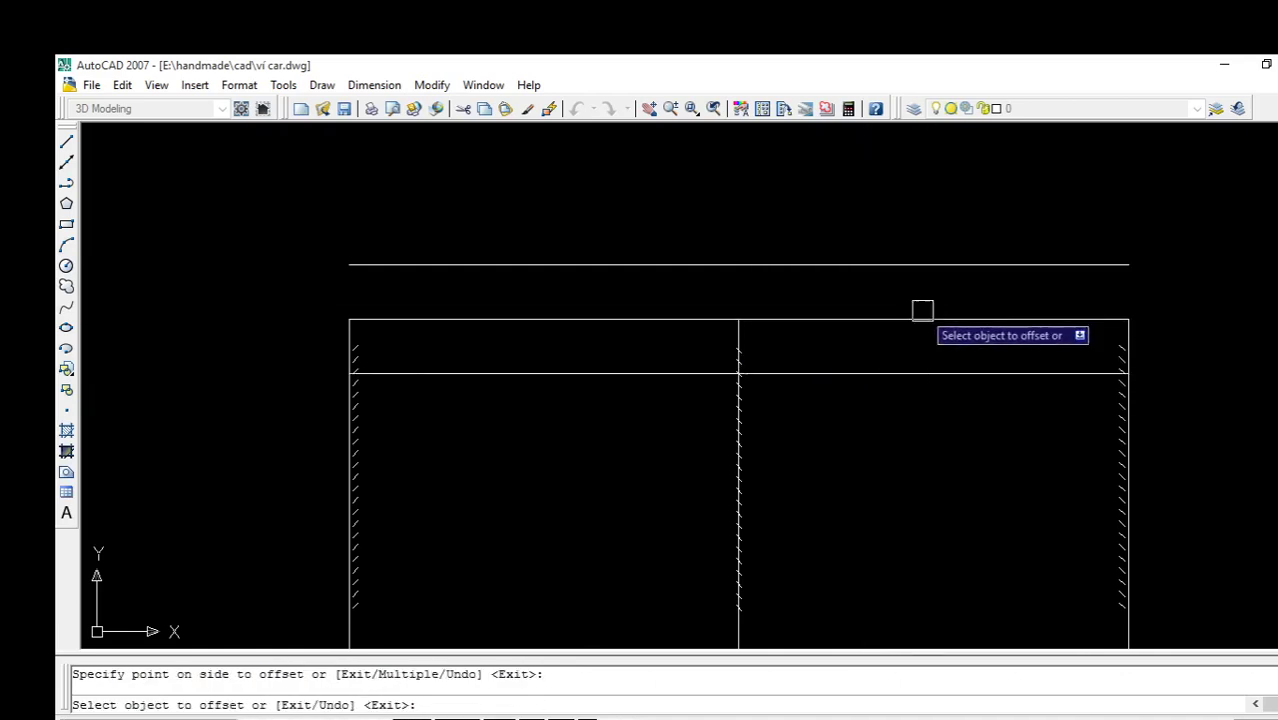
Offset the new lines 14 lower twice on each half, giving three evenly spaced bars
left_click(626, 373)
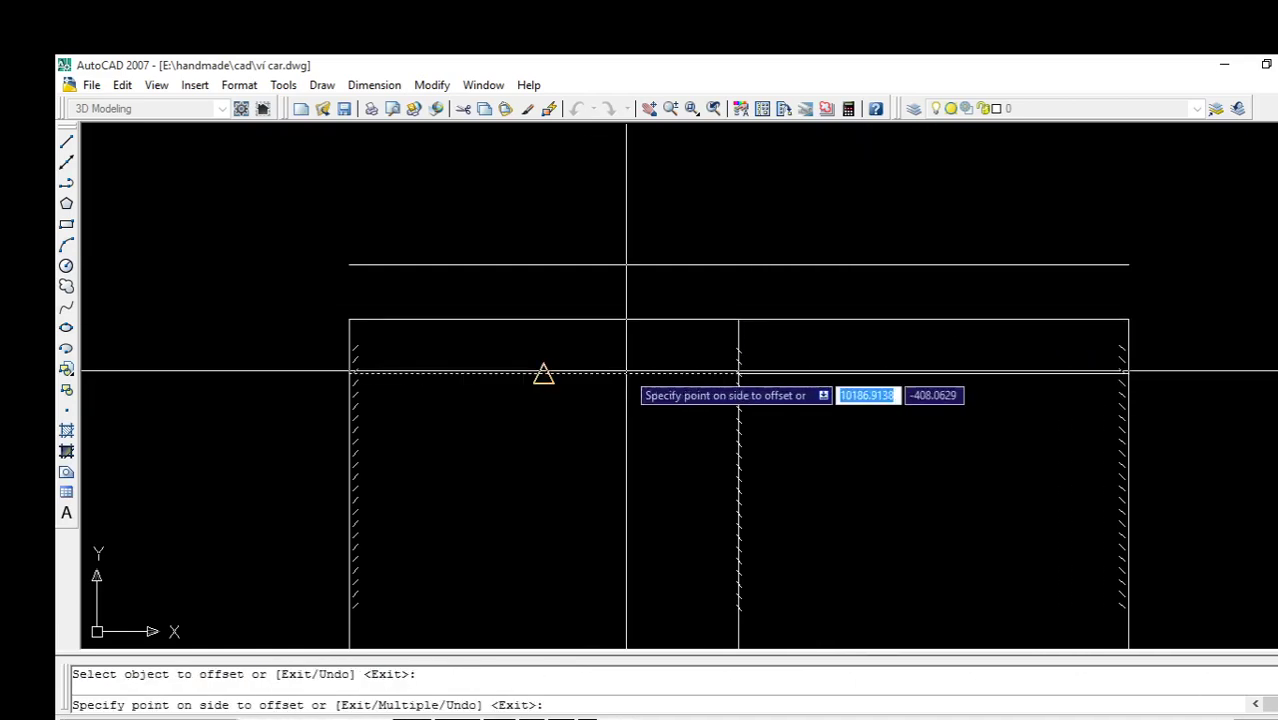
left_click(607, 415)
left_click(865, 373)
left_click(855, 415)
left_click(599, 428)
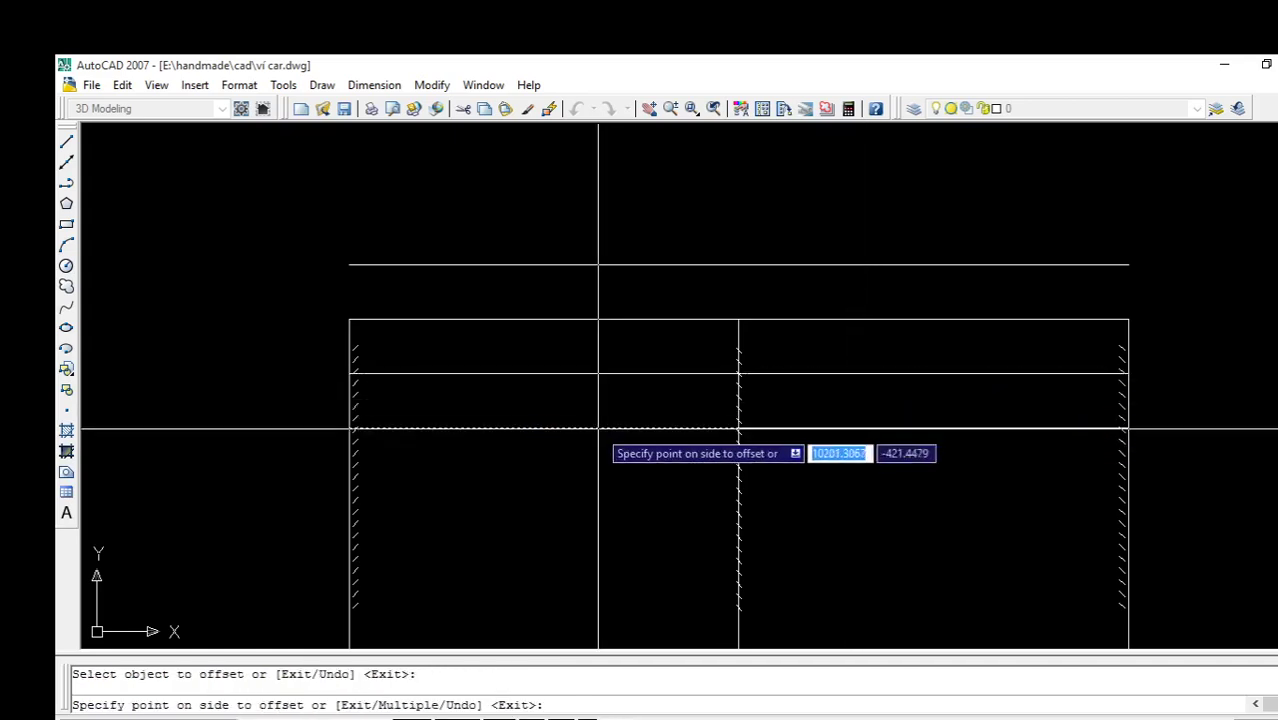
left_click(730, 456)
left_click(890, 429)
left_click(900, 441)
scroll(896, 406, "down", 4)
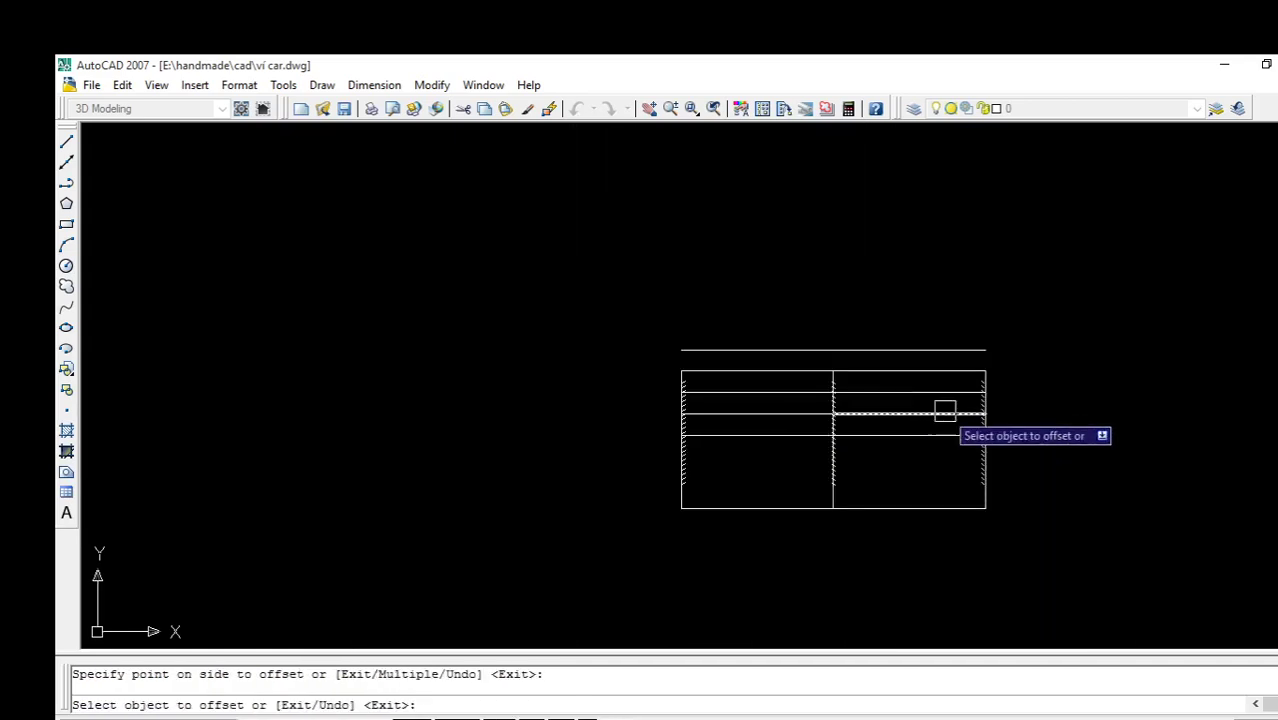
scroll(944, 409, "up", 5)
scroll(899, 440, "down", 4)
scroll(914, 432, "up", 2)
scroll(927, 419, "up", 2)
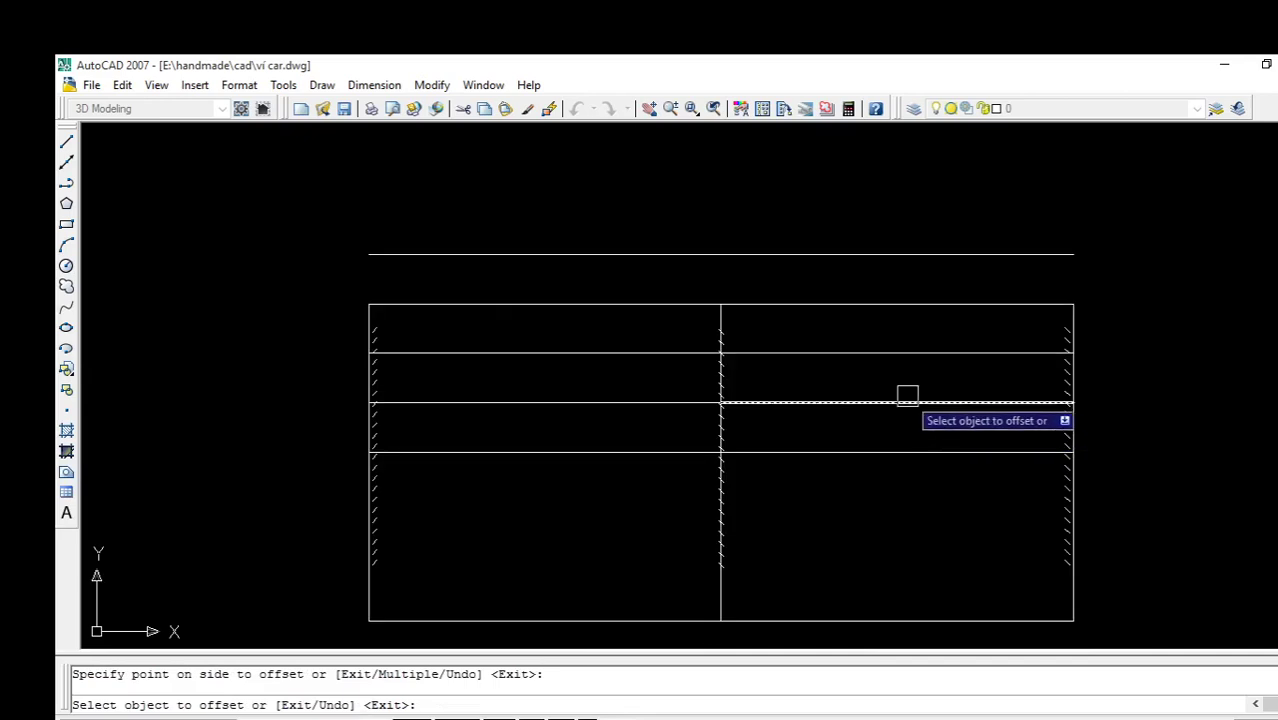
Erase the stray lines above the rectangle and the whole lined rectangle drawing
key("Escape")
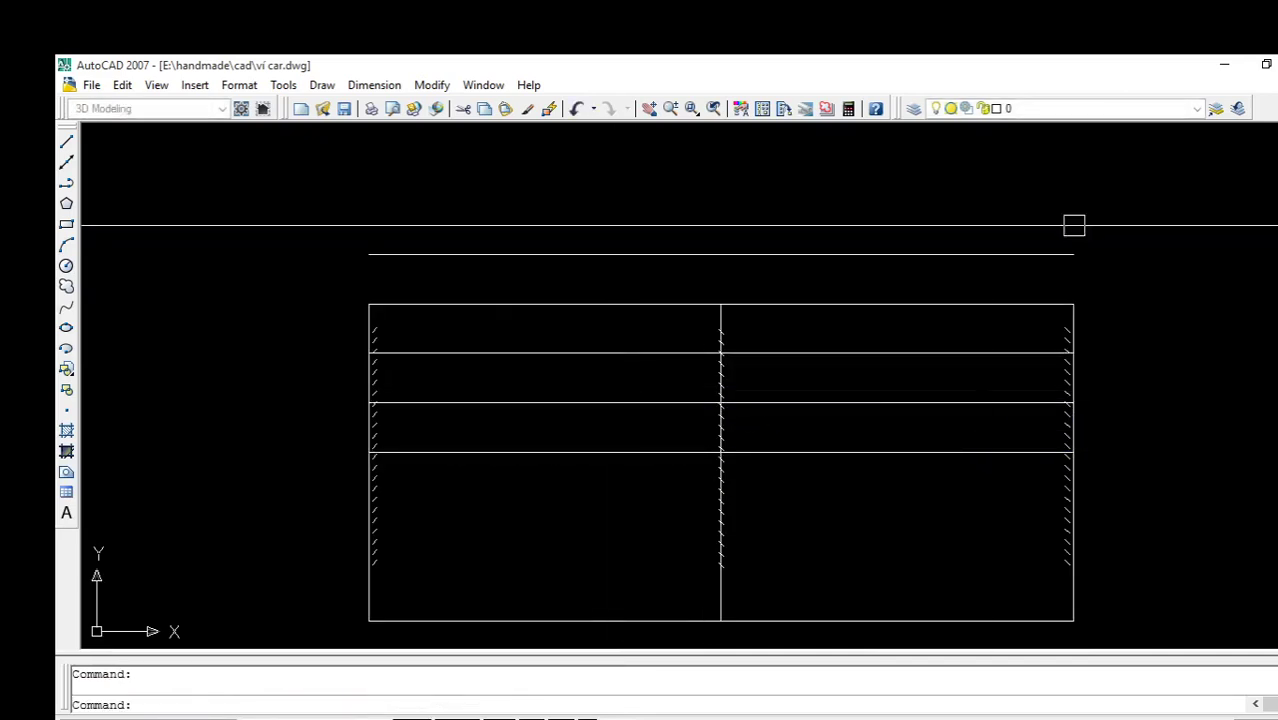
left_click(1148, 225)
left_click(287, 300)
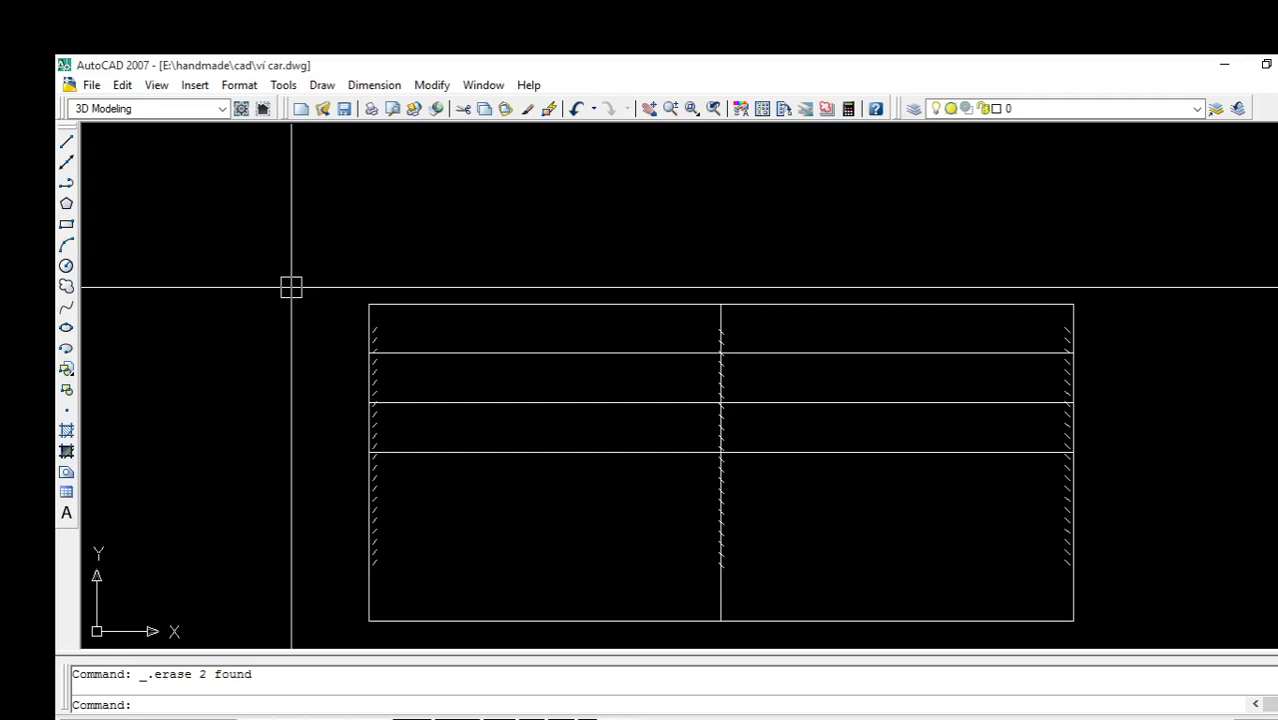
scroll(630, 304, "down", 4)
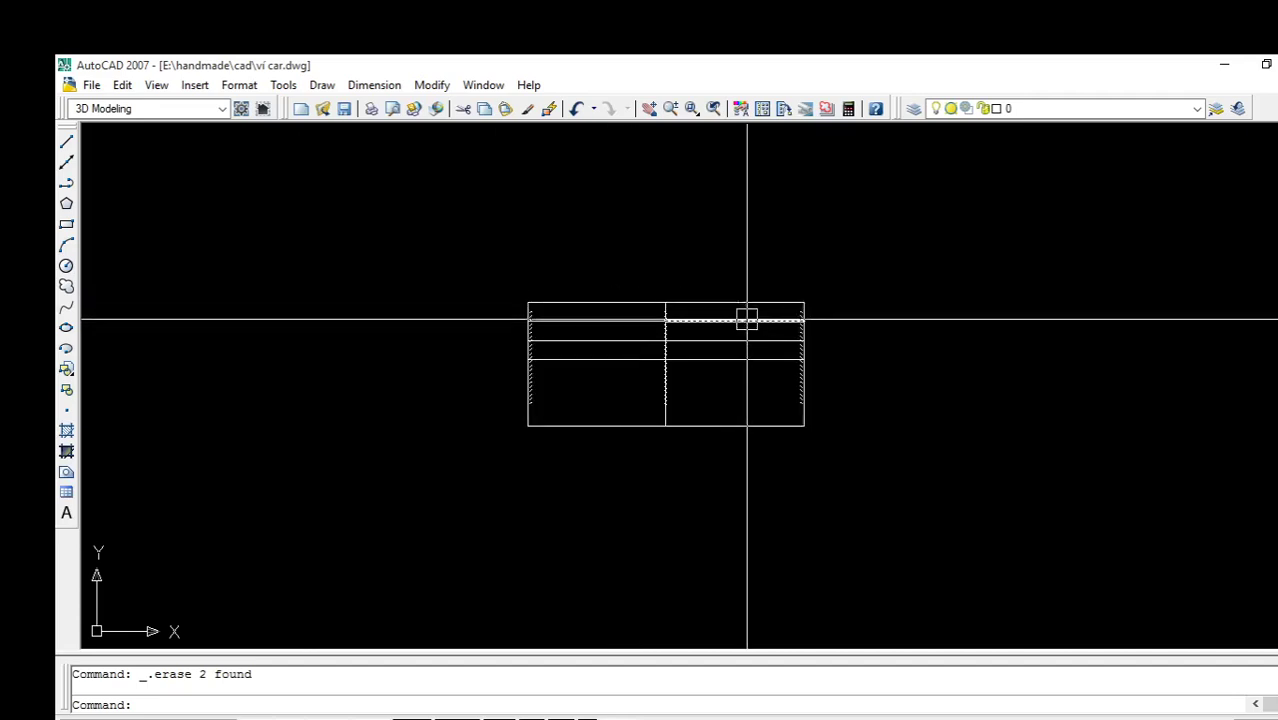
scroll(718, 336, "up", 2)
left_click(894, 288)
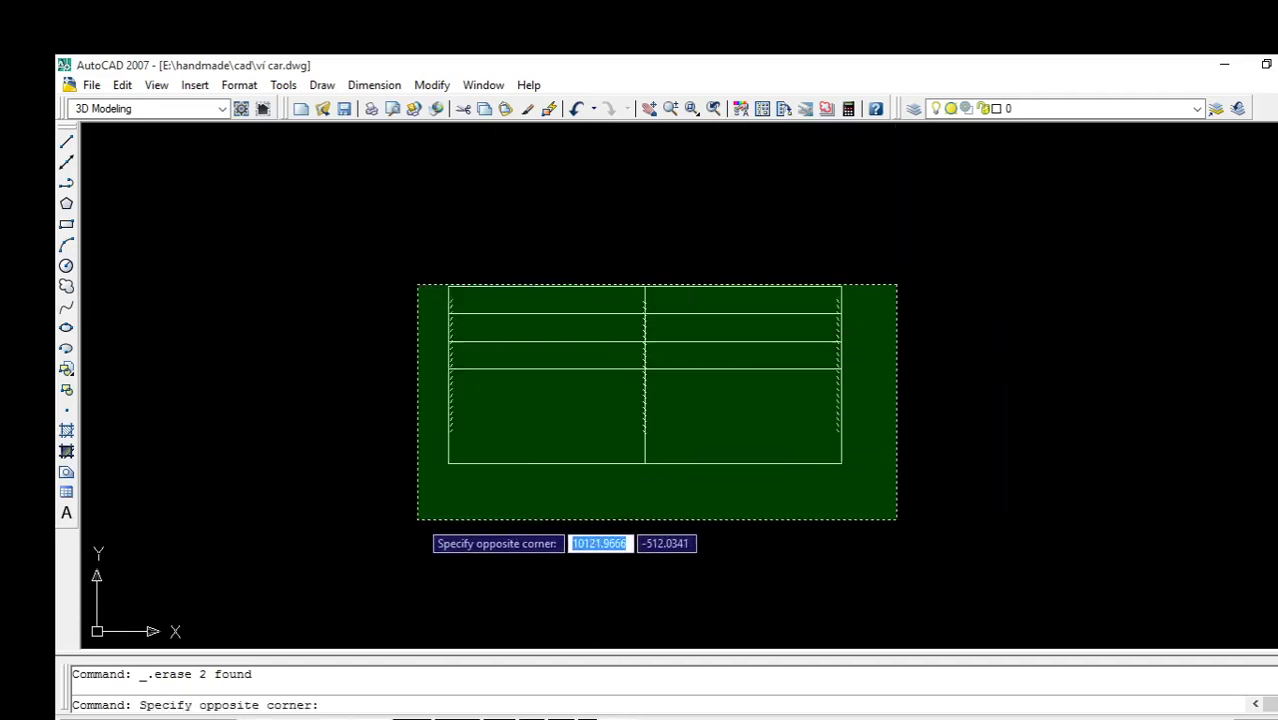
left_click(448, 463)
key("Delete")
Select the 22/20 strap pattern pair together with its strap tip pieces
scroll(490, 507, "down", 3)
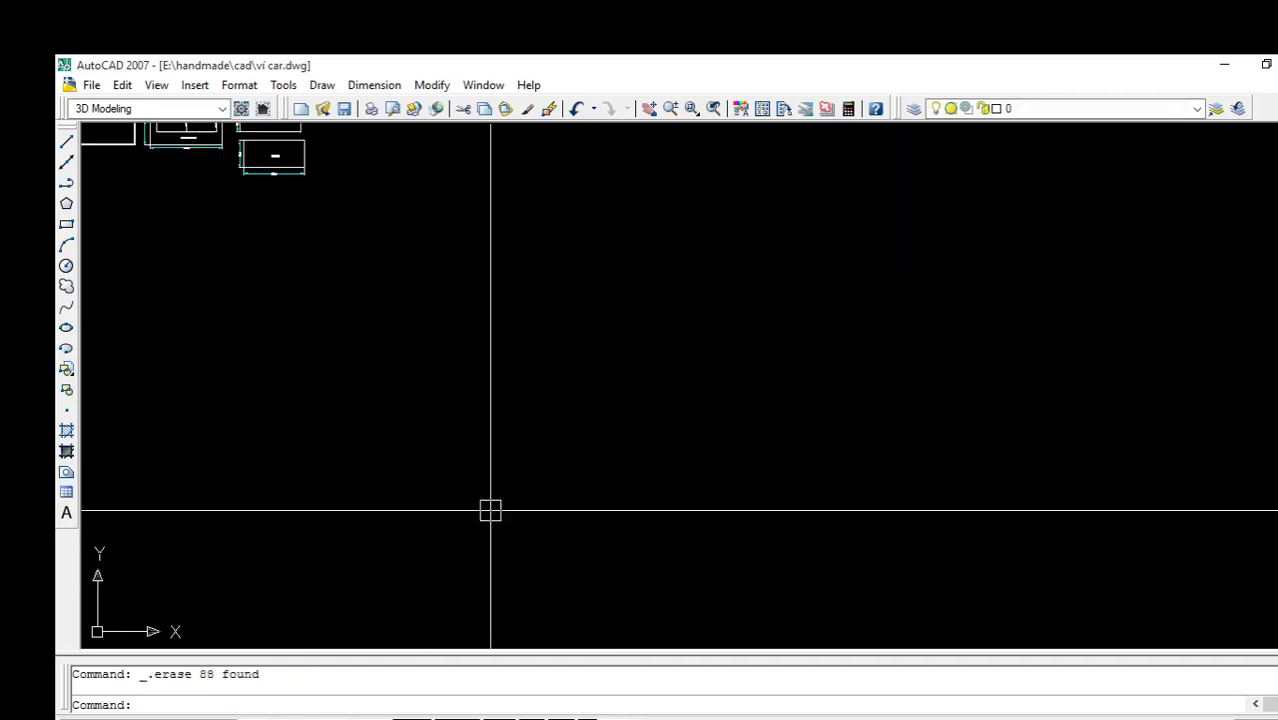
scroll(604, 328, "down", 2)
scroll(600, 214, "up", 2)
scroll(600, 214, "down", 2)
scroll(562, 588, "up", 3)
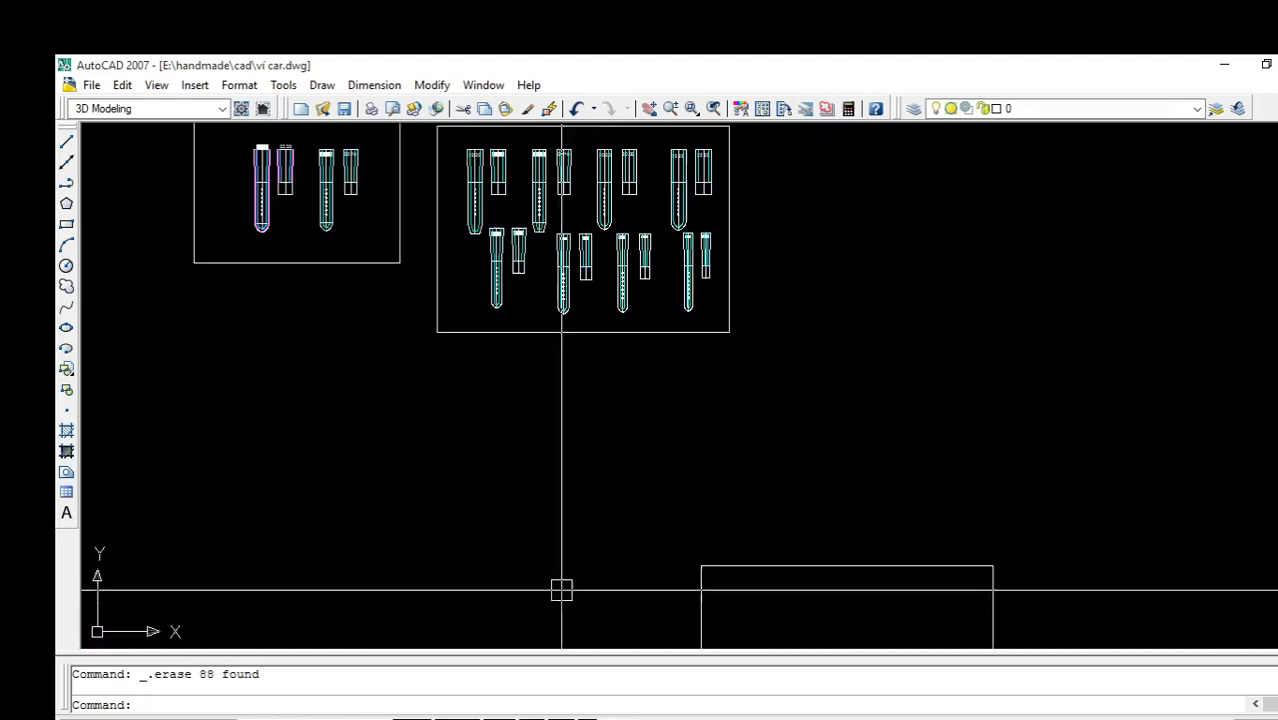
middle_click_drag(588, 302, 612, 417)
scroll(540, 380, "up", 5)
scroll(450, 357, "up", 2)
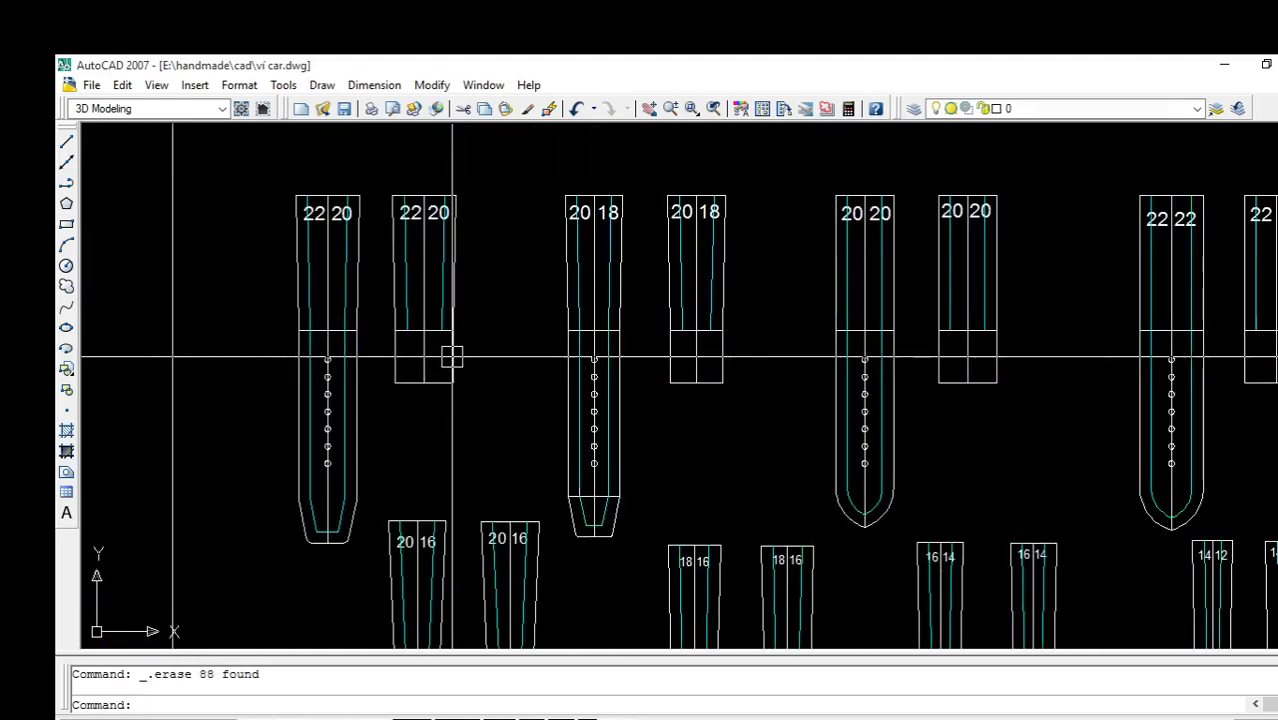
middle_click_drag(450, 357, 622, 311)
left_click(651, 157)
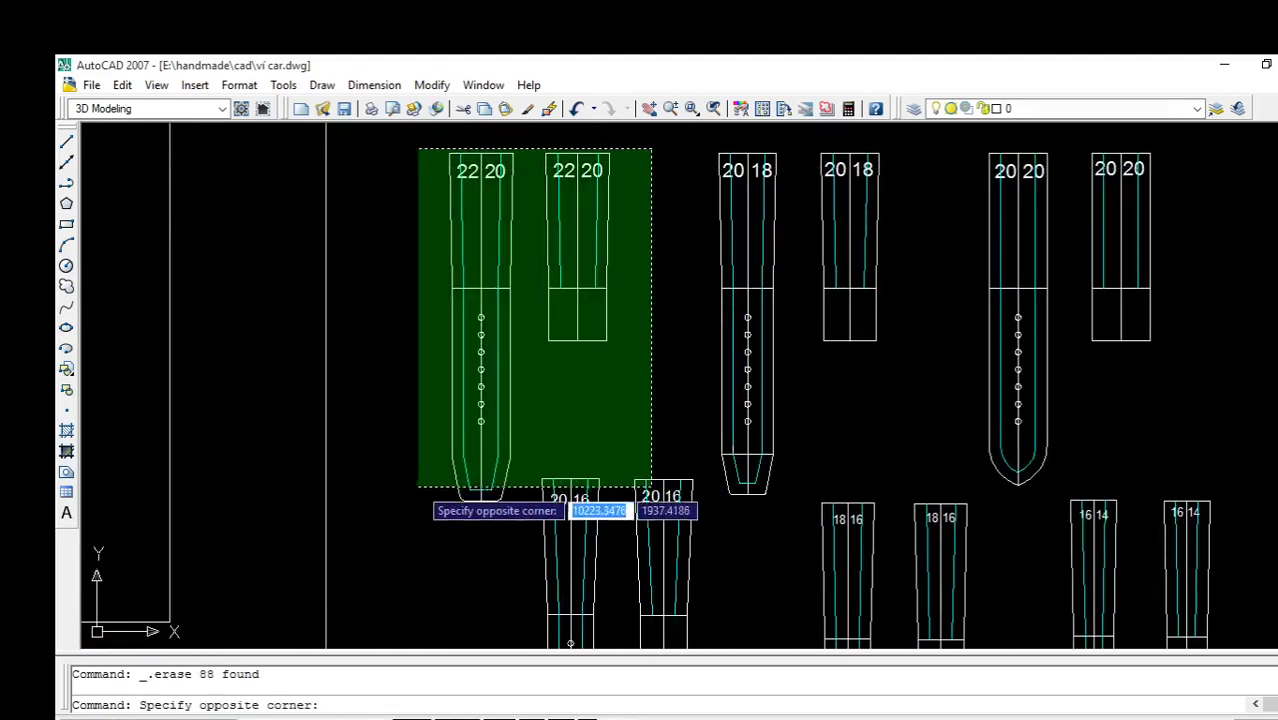
left_click(425, 460)
scroll(433, 473, "up", 2)
scroll(433, 473, "up", 2)
left_click(622, 471)
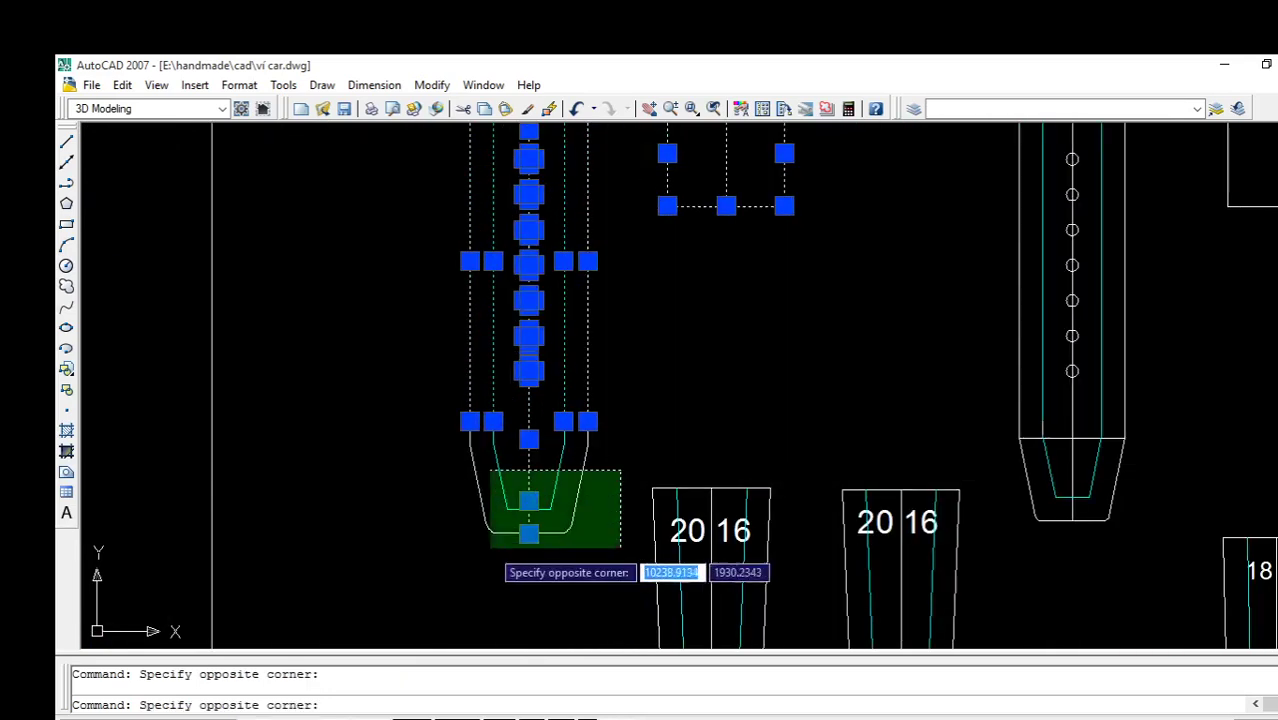
left_click(491, 536)
left_click(638, 432)
left_click(409, 484)
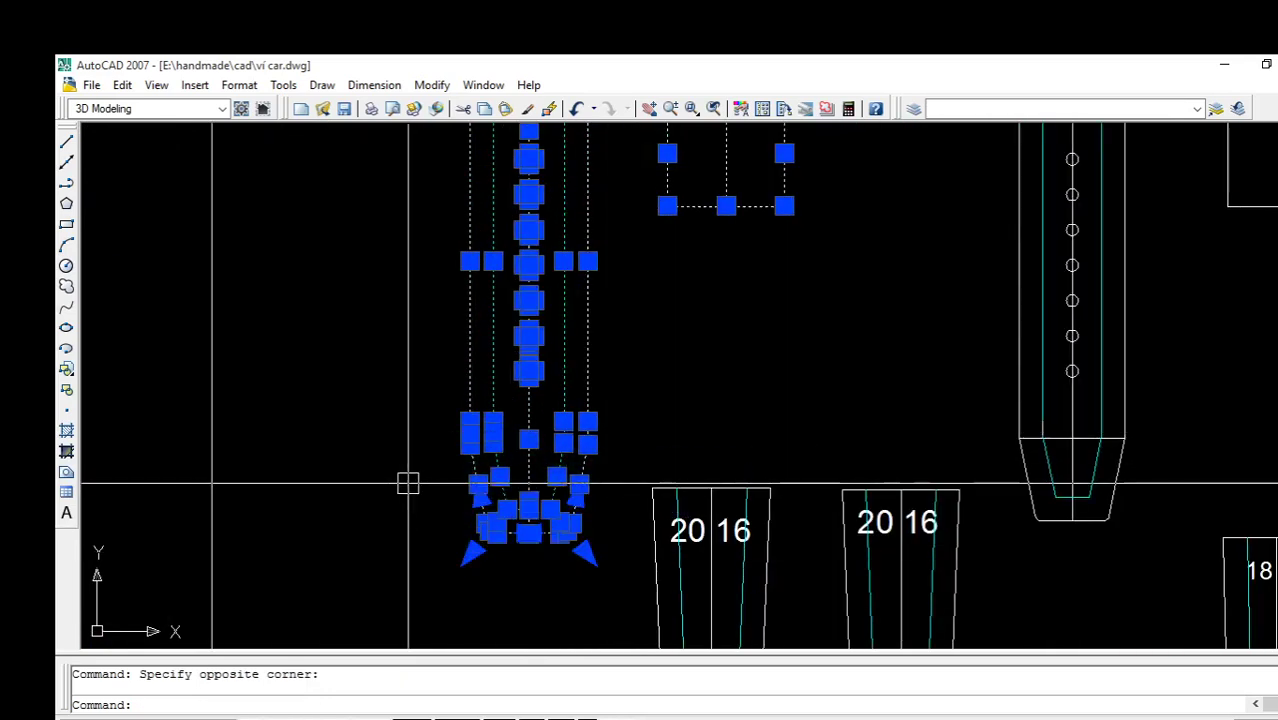
type("co")
Copy the selected 22/20 strap pieces into empty drawing space
key("Return")
scroll(409, 484, "down", 2)
left_click(515, 332)
scroll(515, 332, "down", 3)
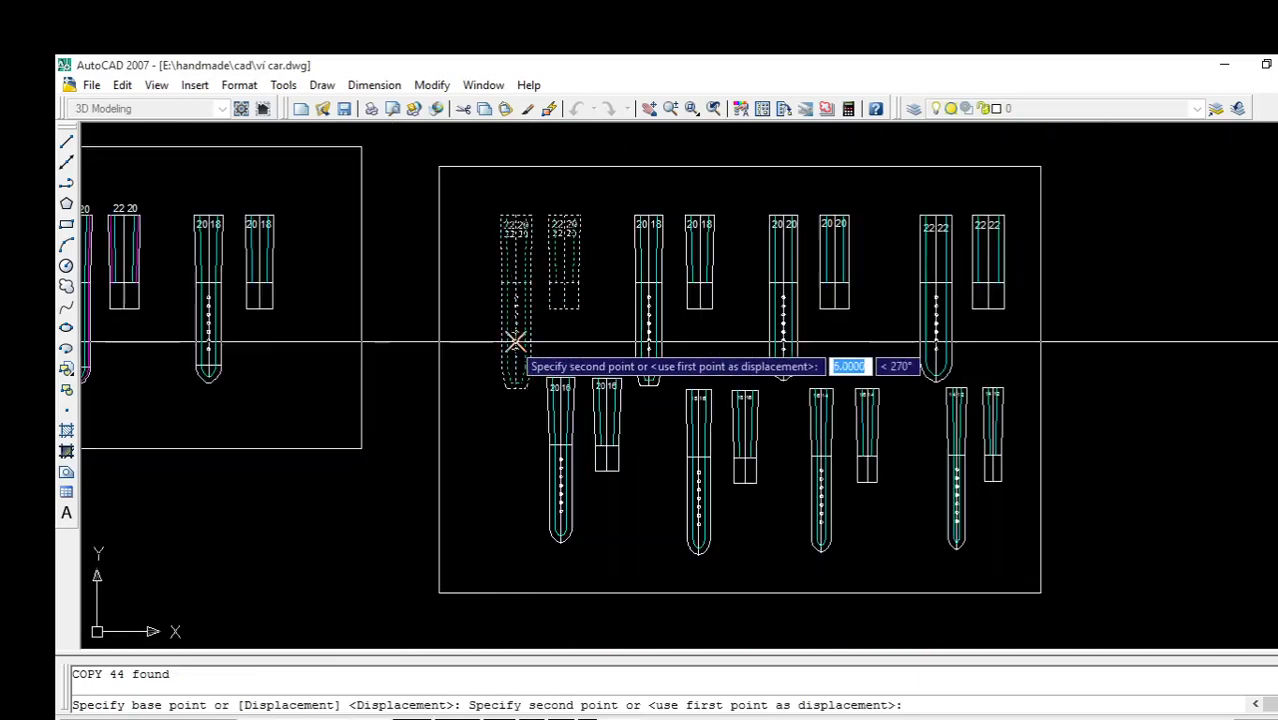
middle_click_drag(1050, 374, 236, 389)
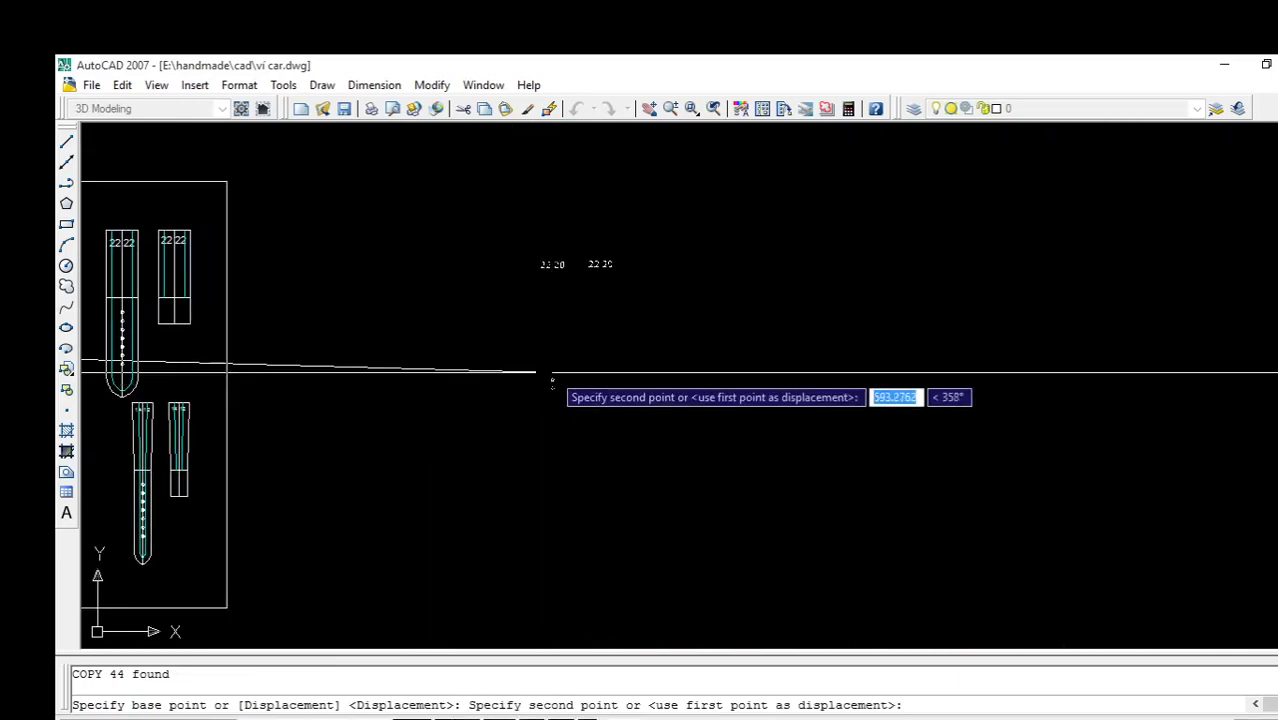
left_click(718, 387)
scroll(796, 348, "up", 5)
key("Escape")
scroll(760, 365, "down", 2)
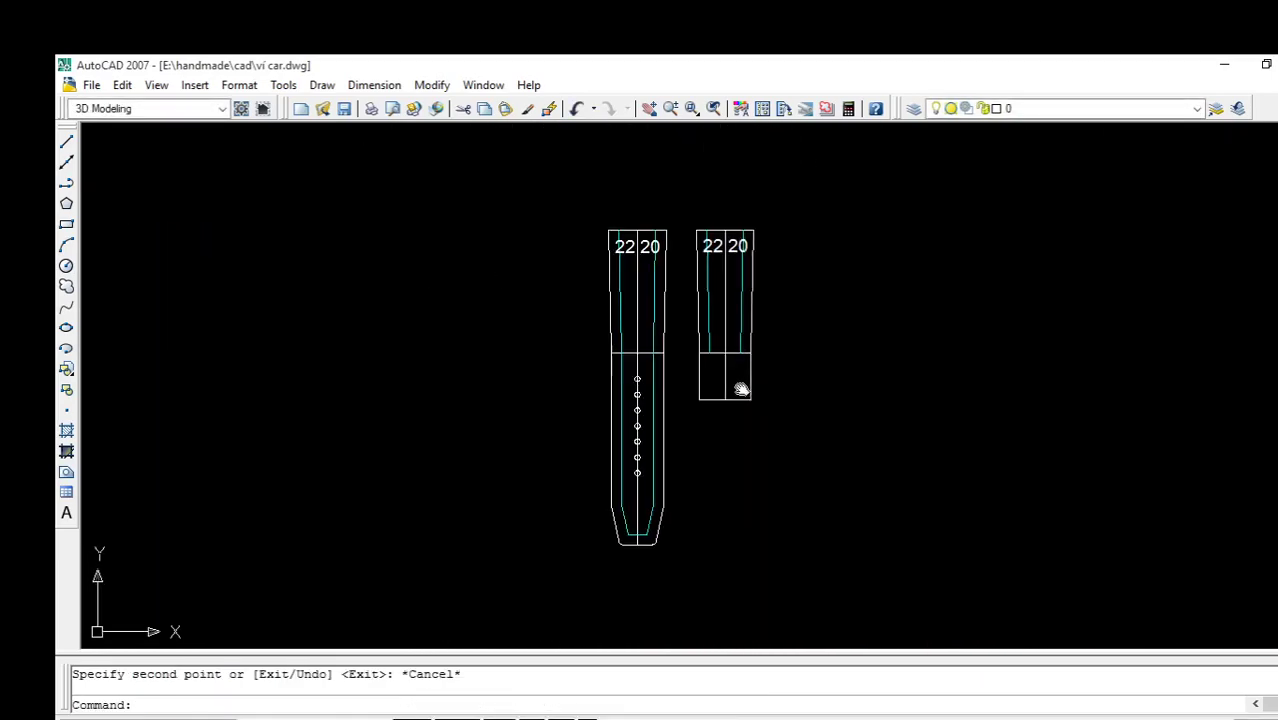
Erase the dashed construction lines, including the slanted and bottom ones, from the left strap
left_click(731, 345)
left_click(699, 338)
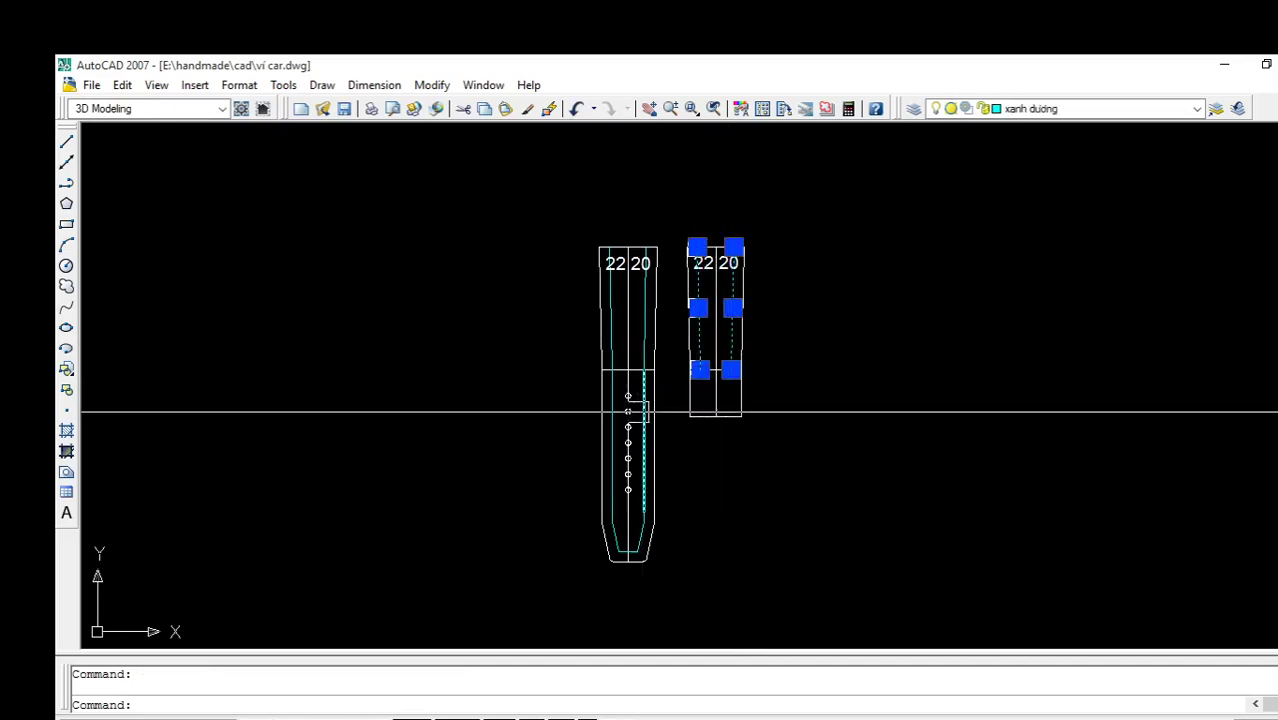
left_click(634, 414)
left_click(606, 412)
left_click(612, 305)
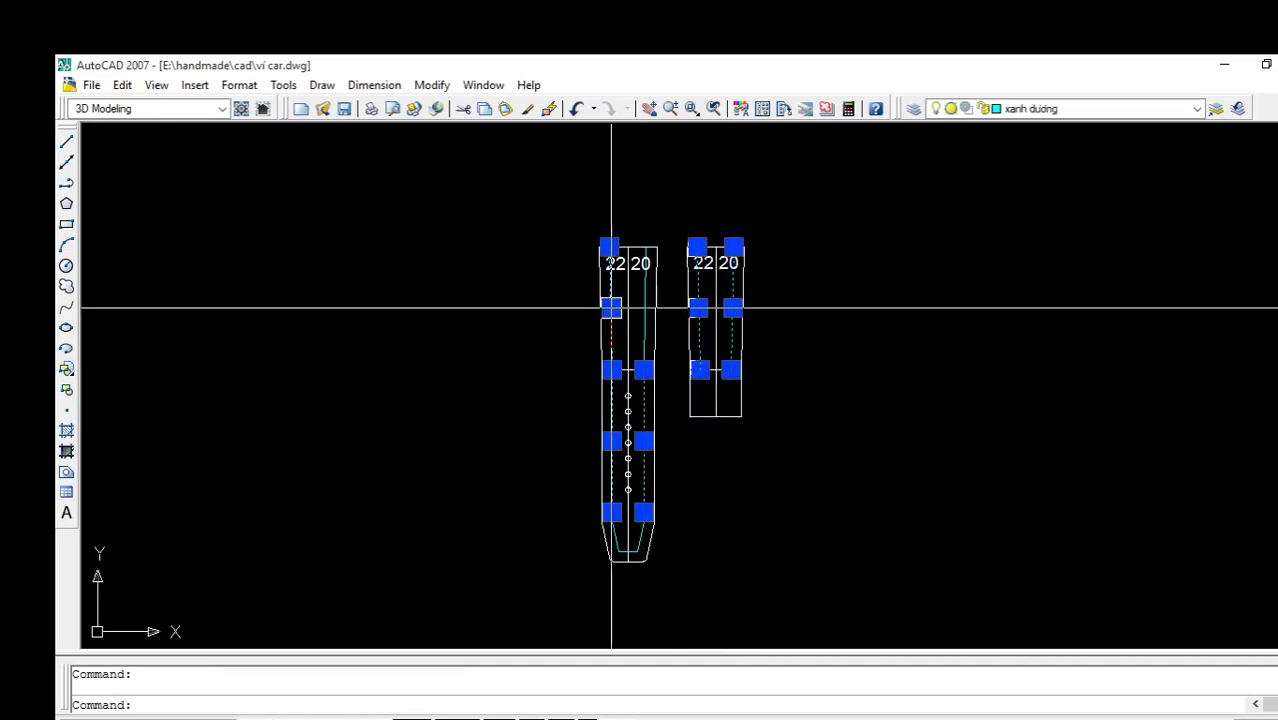
left_click(640, 312)
scroll(641, 524, "up", 4)
left_click(643, 500)
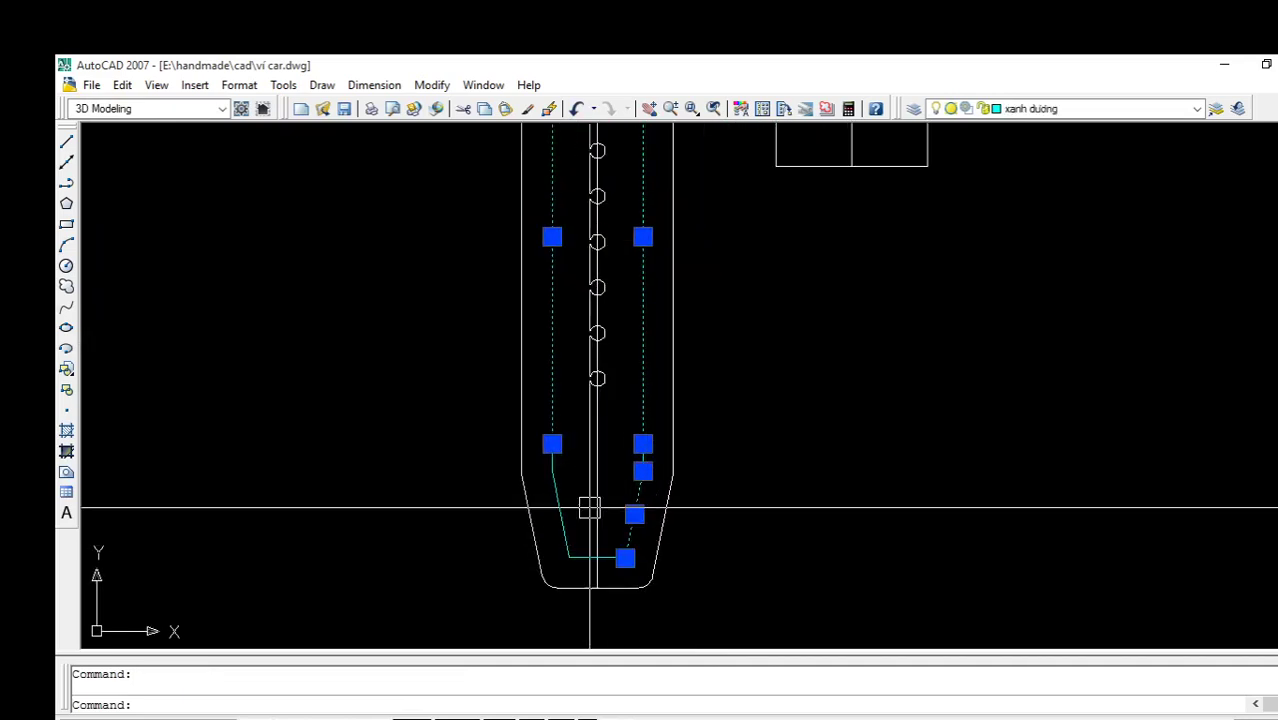
left_click(567, 511)
left_click(598, 471)
scroll(598, 471, "up", 3)
scroll(610, 560, "down", 4)
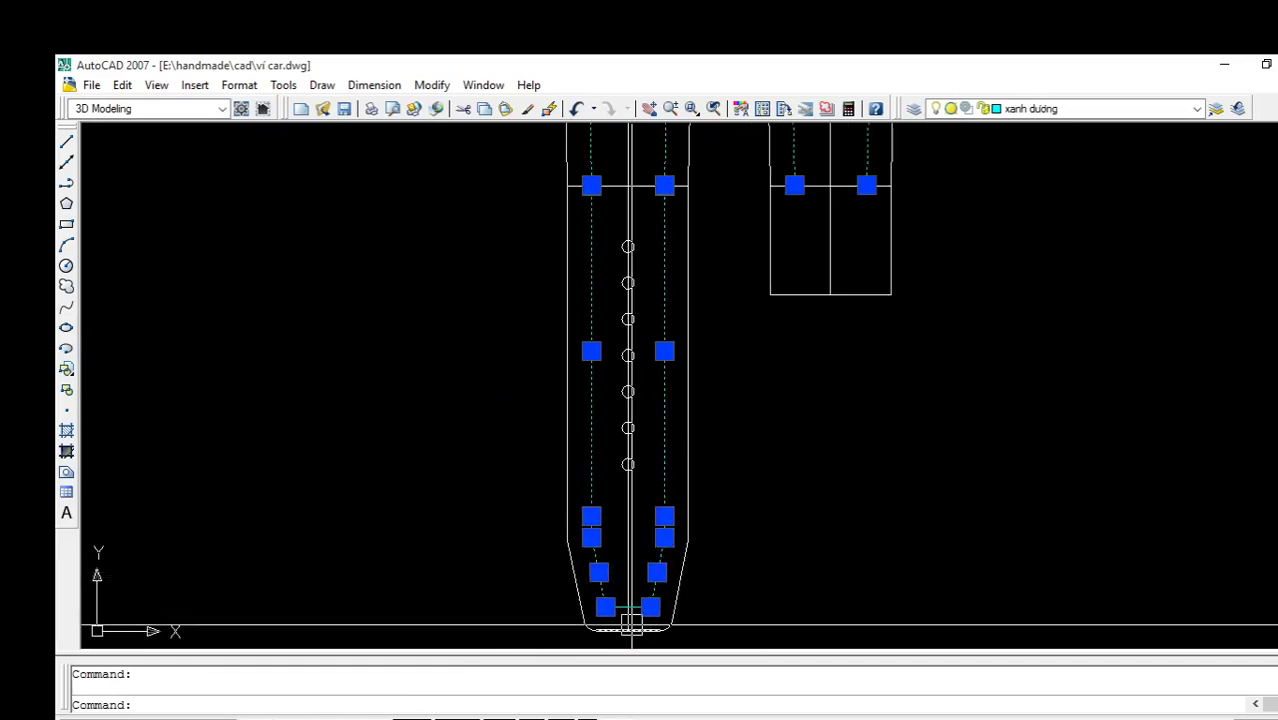
scroll(636, 585, "up", 5)
scroll(589, 581, "up", 5)
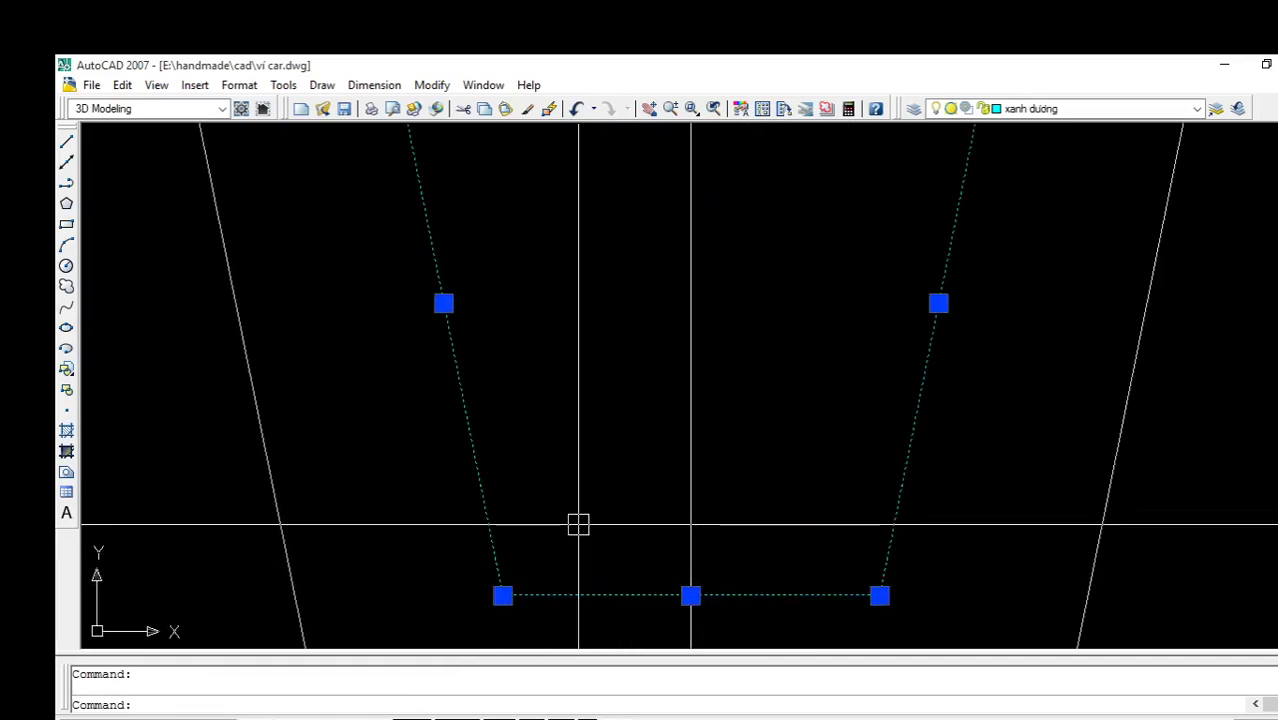
key("Delete")
Erase the two short cyan lines on the left strap
scroll(565, 531, "down", 5)
left_click(536, 300)
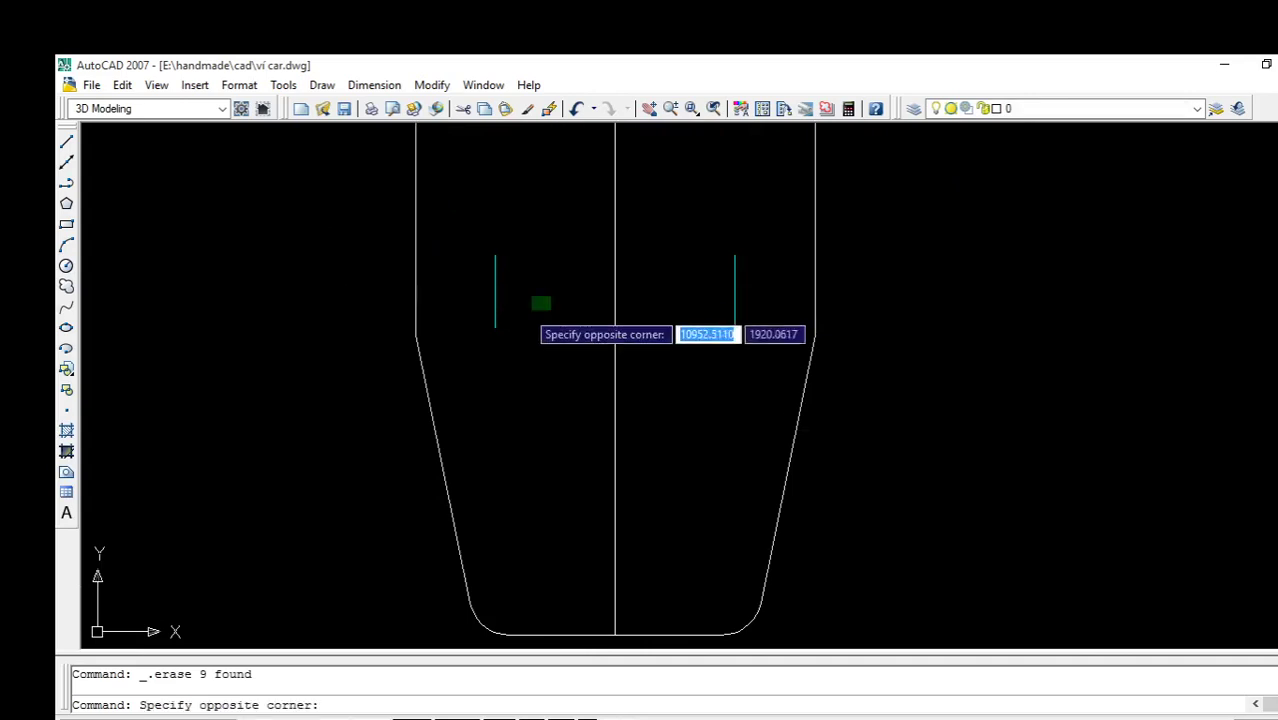
left_click(540, 302)
left_click(556, 323)
left_click(485, 351)
left_click(748, 300)
left_click(705, 337)
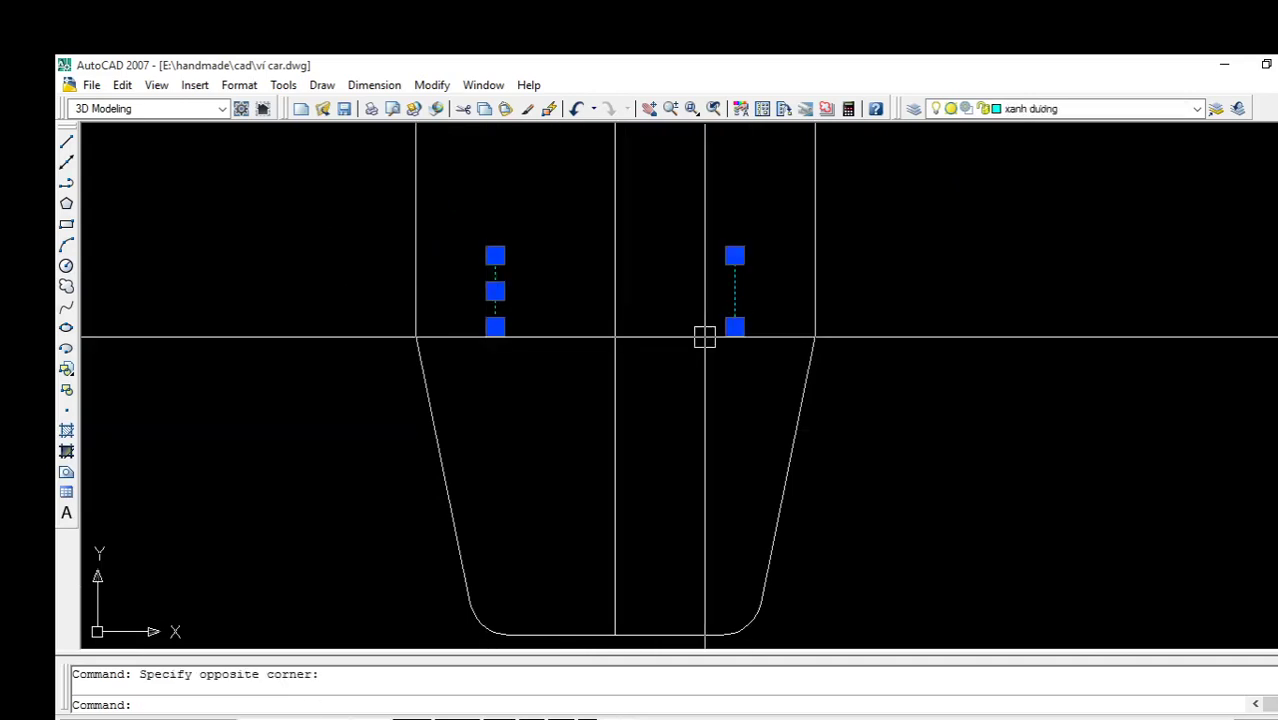
key("Delete")
Erase the seven hole circles from the left strap, leaving its outline and centreline
scroll(710, 342, "down", 2)
scroll(710, 342, "down", 4)
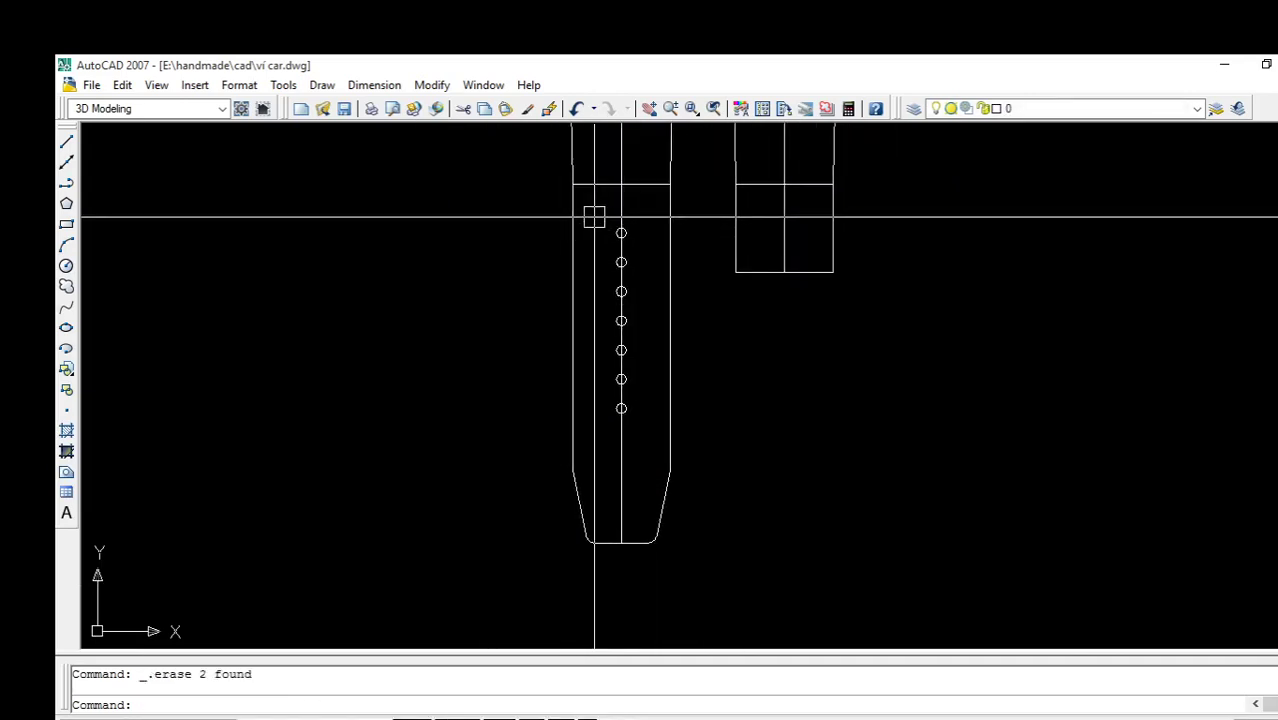
left_click(598, 216)
left_click(642, 430)
key("Delete")
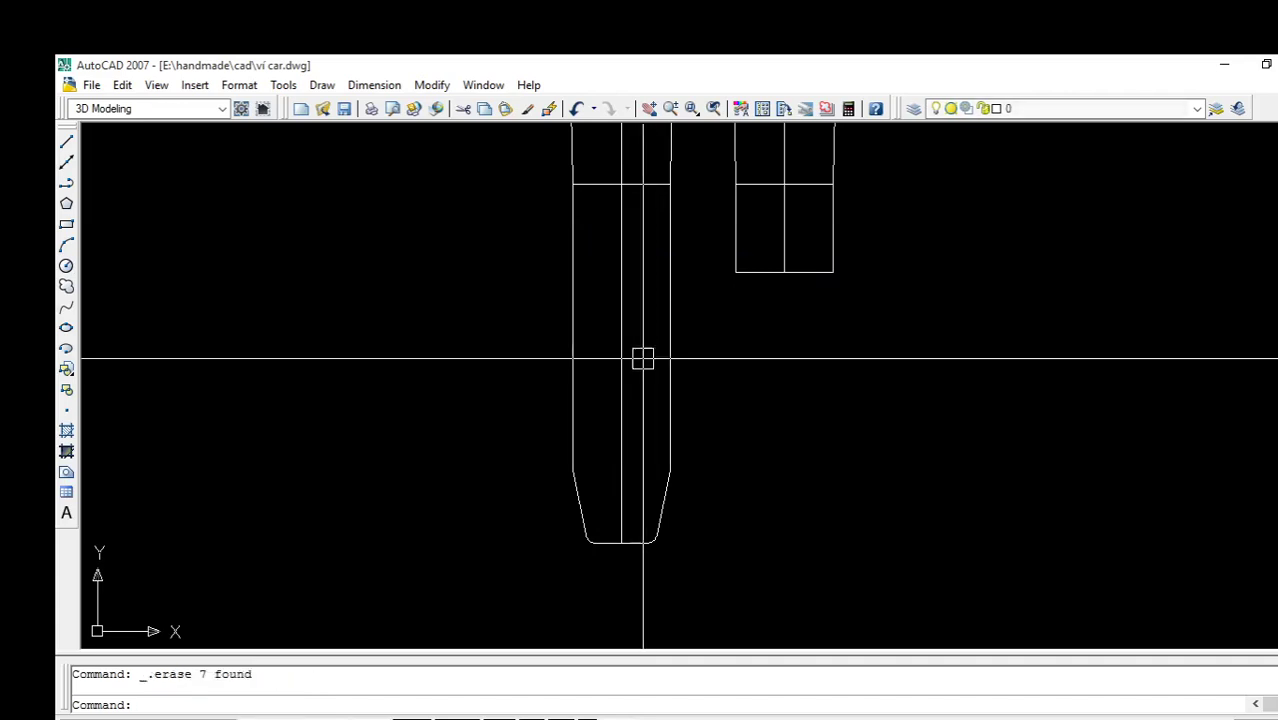
scroll(616, 274, "down", 2)
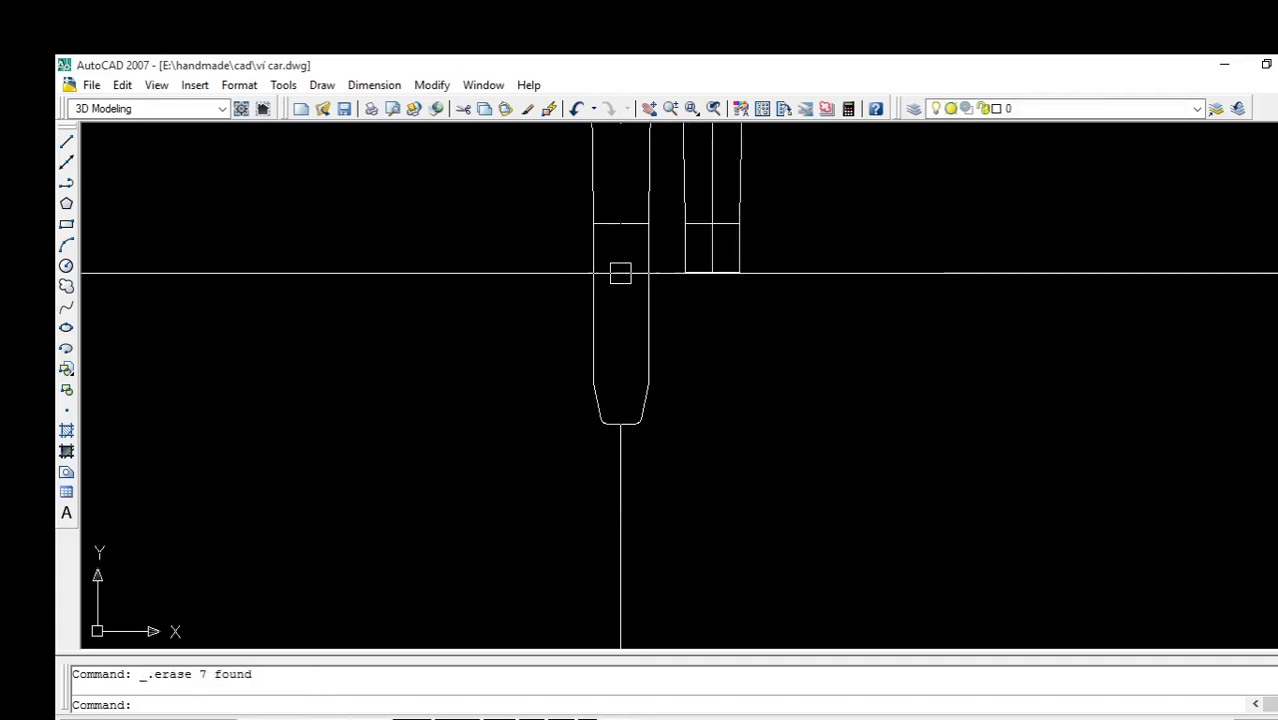
scroll(618, 274, "down", 1)
middle_click_drag(618, 274, 624, 352)
scroll(633, 314, "up", 3)
scroll(633, 314, "up", 2)
scroll(633, 314, "down", 2)
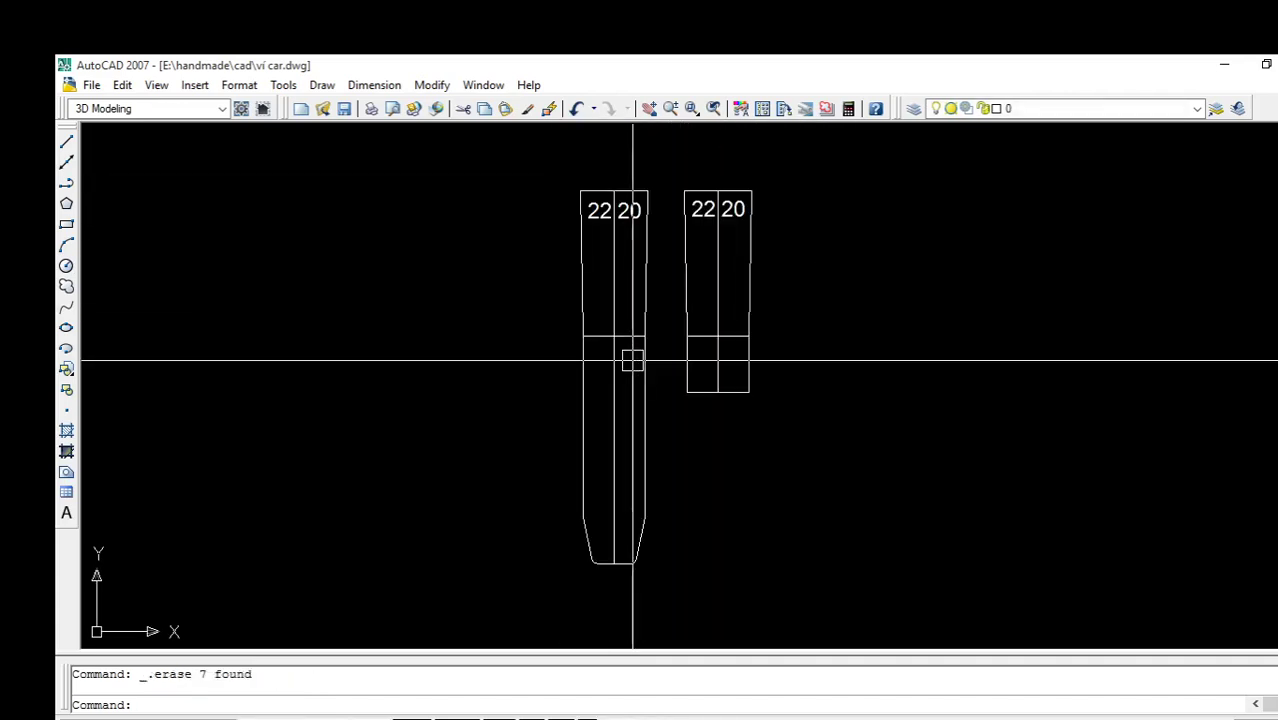
middle_click_drag(633, 361, 594, 346)
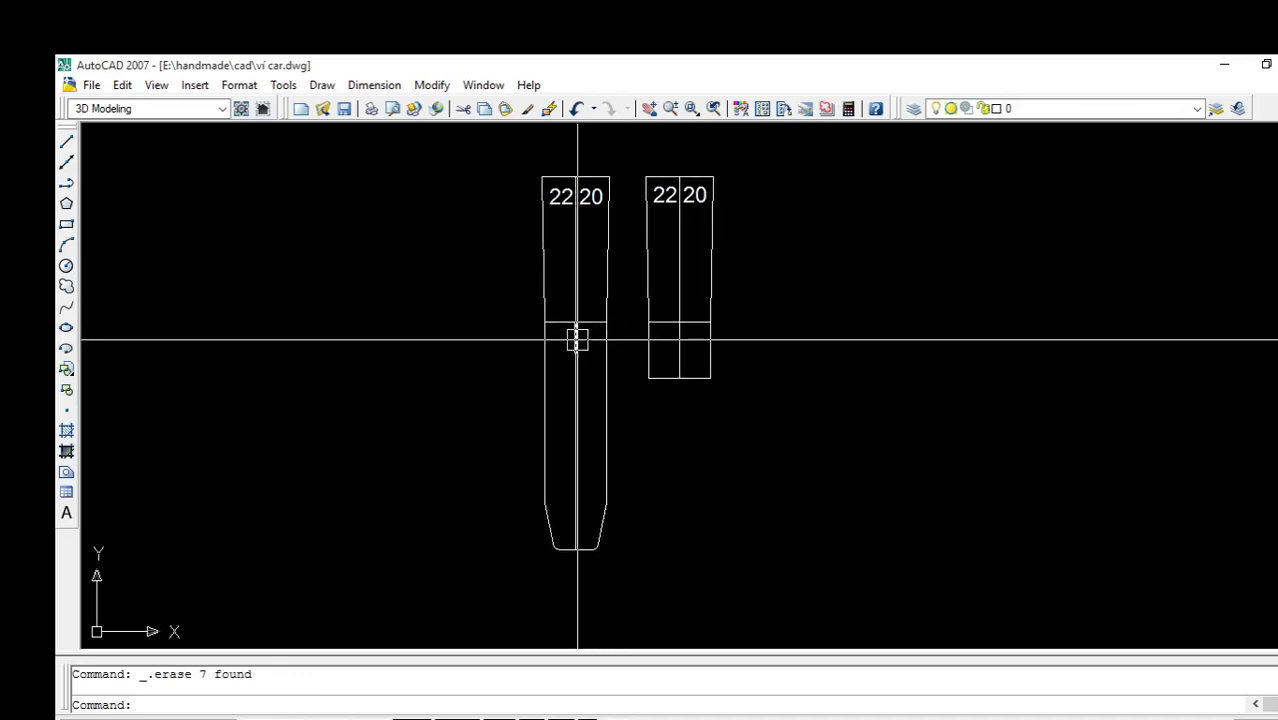
scroll(576, 340, "up", 2)
scroll(576, 340, "up", 3)
scroll(593, 351, "down", 2)
scroll(593, 351, "down", 2)
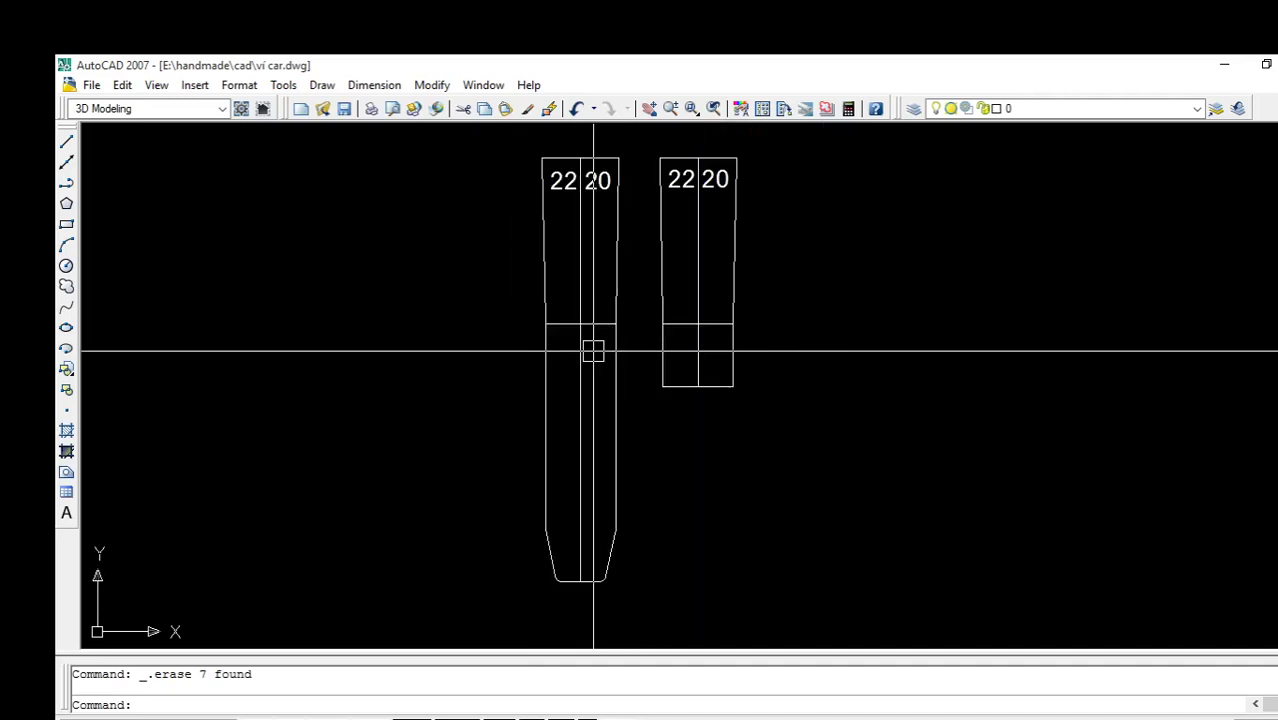
middle_click_drag(593, 348, 530, 301)
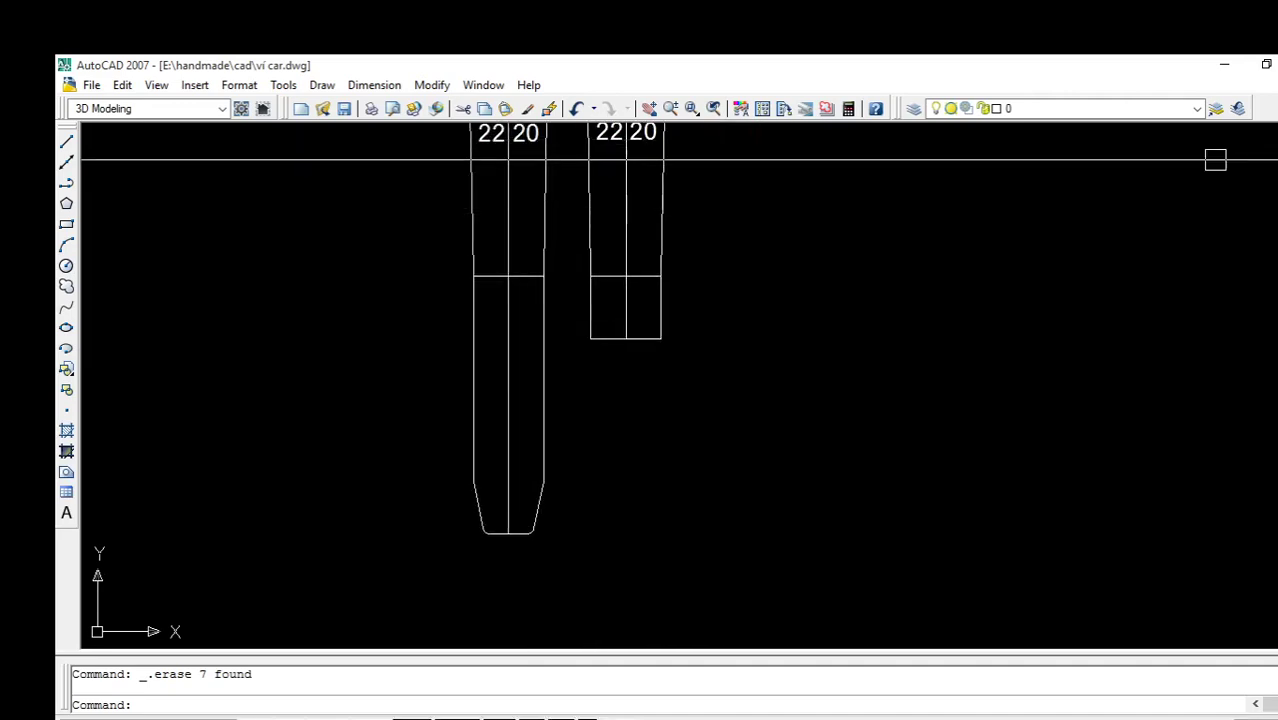
type("o")
Offset the strap's horizontal crossing line 10 units to mark a hole position
key("Return")
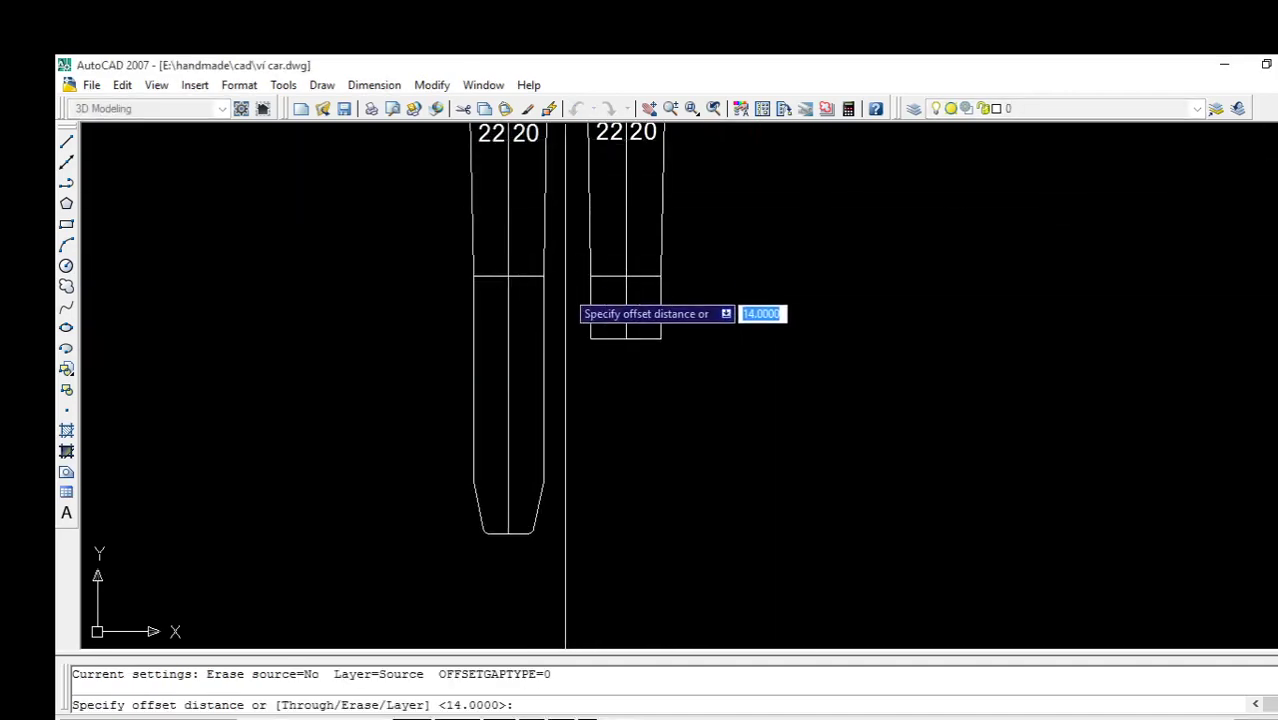
type("2")
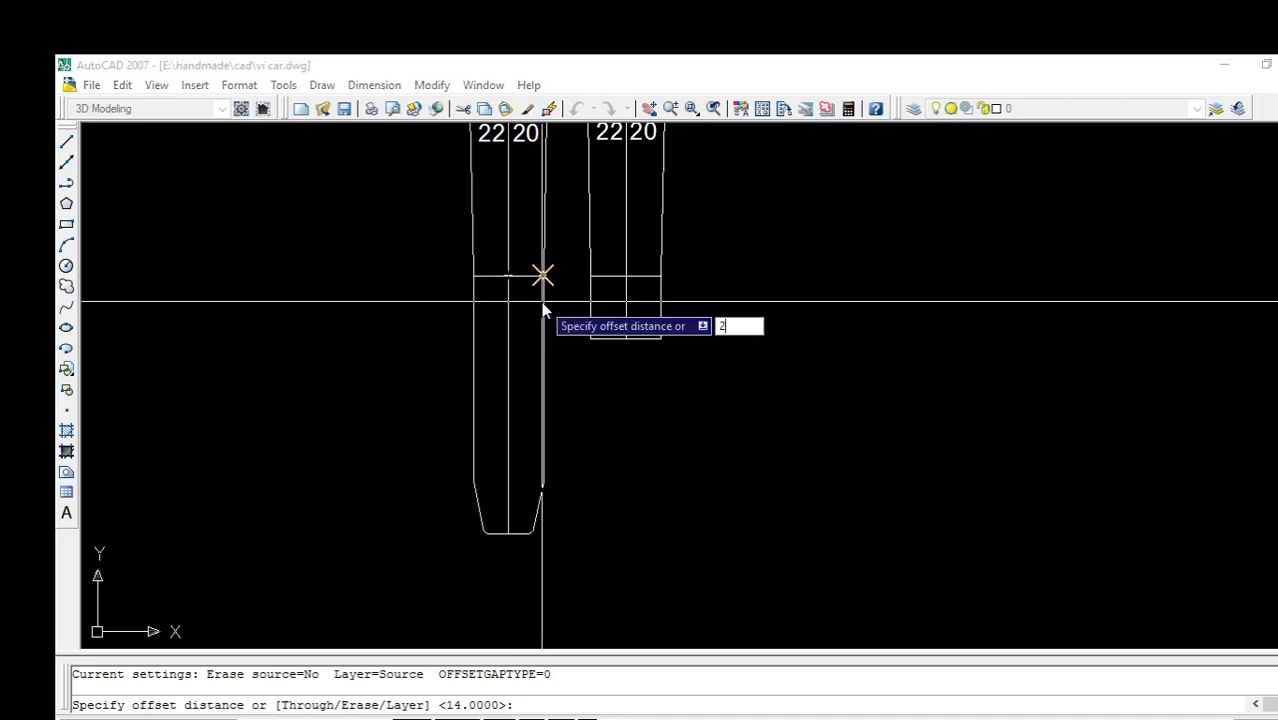
type("0")
key("Return")
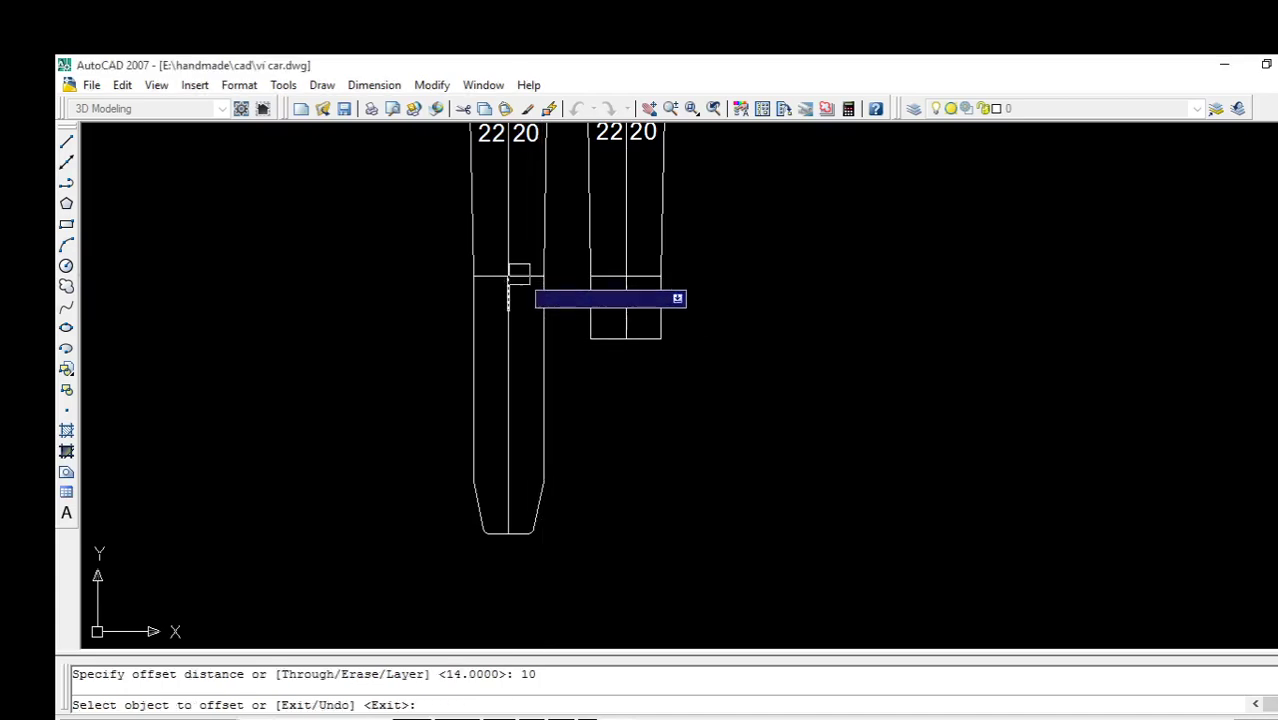
left_click(542, 295)
left_click(530, 292)
scroll(531, 289, "up", 5)
key("Escape")
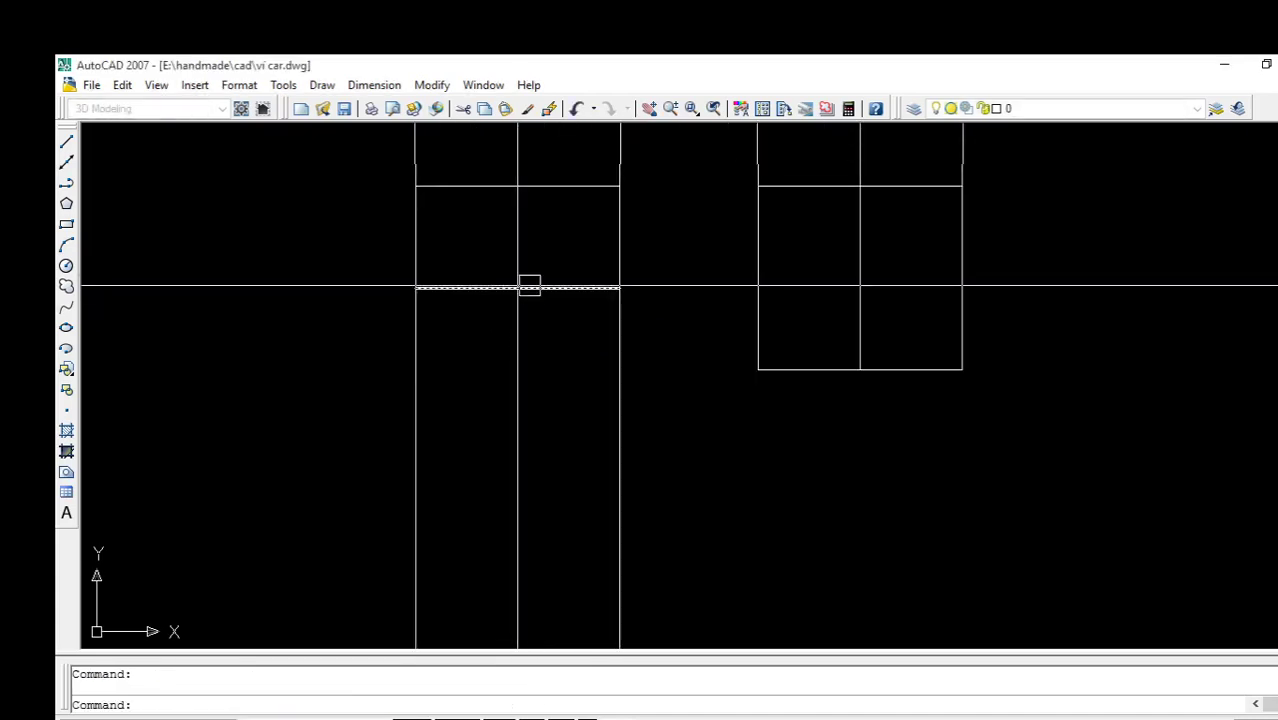
scroll(517, 282, "up", 3)
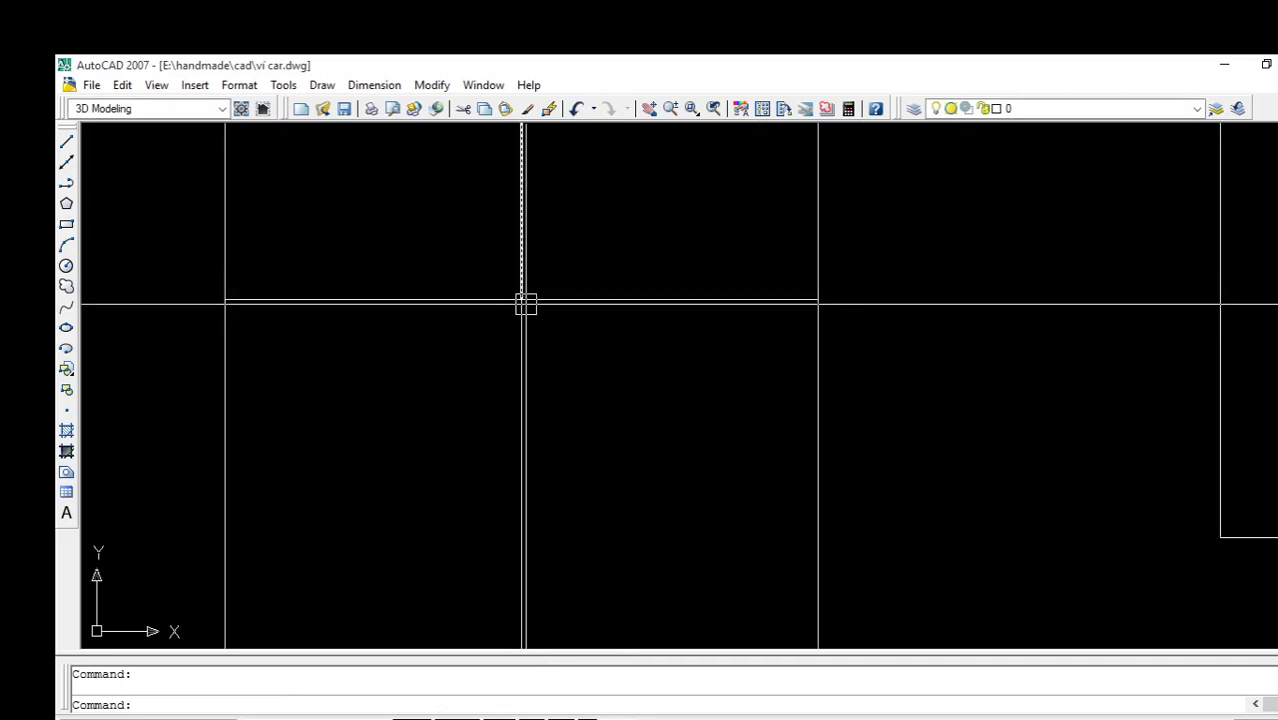
scroll(521, 302, "up", 2)
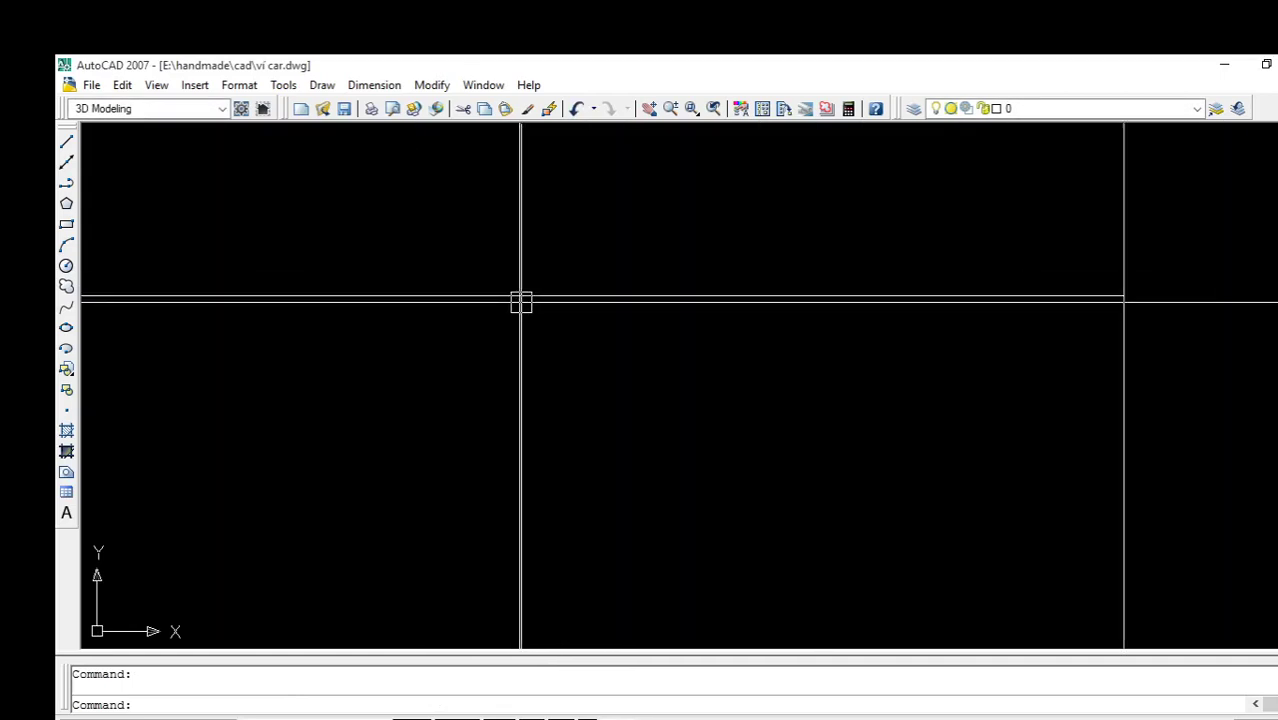
scroll(521, 300, "up", 3)
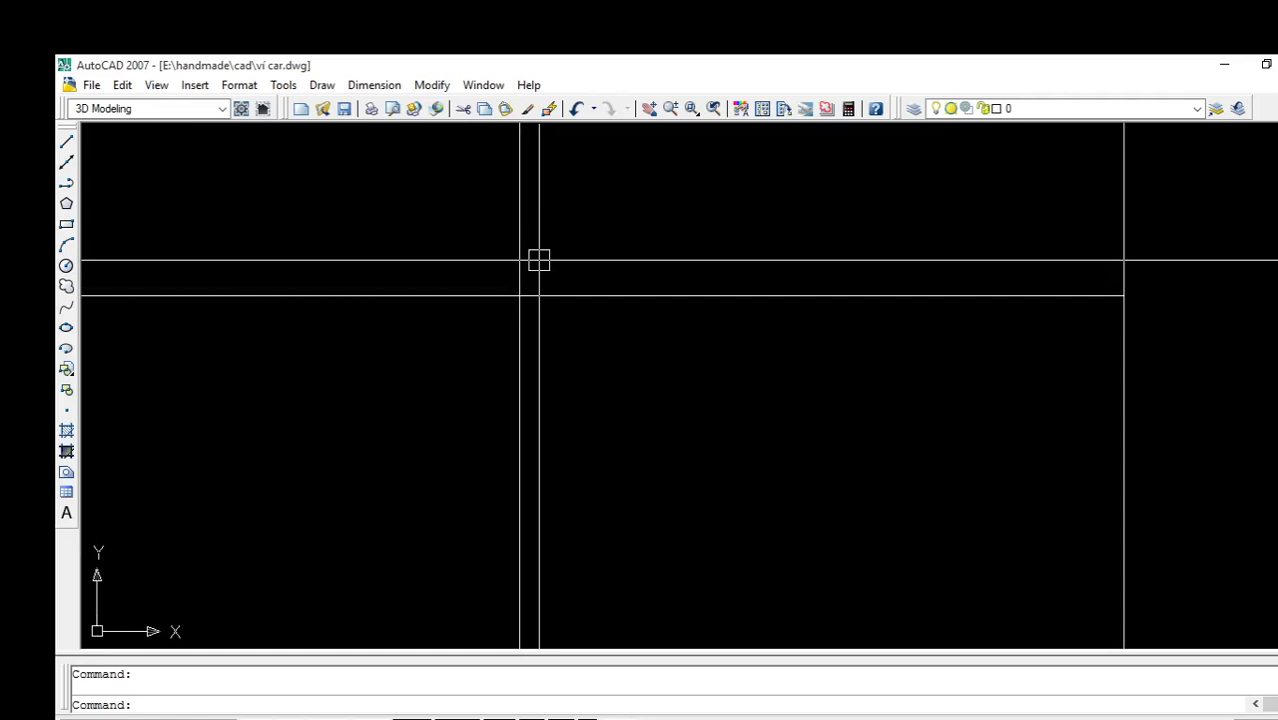
scroll(562, 271, "down", 2)
type("c")
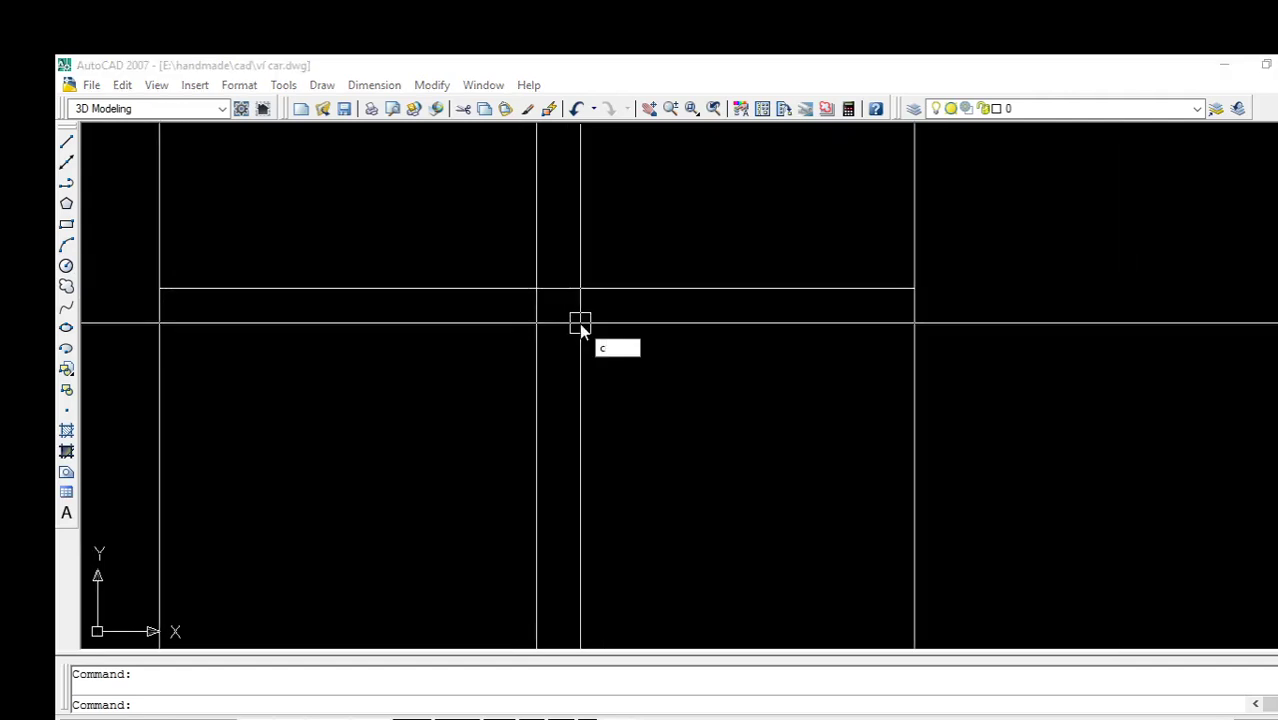
Draw a radius-1 hole circle centred on the construction-line intersection
key("Return")
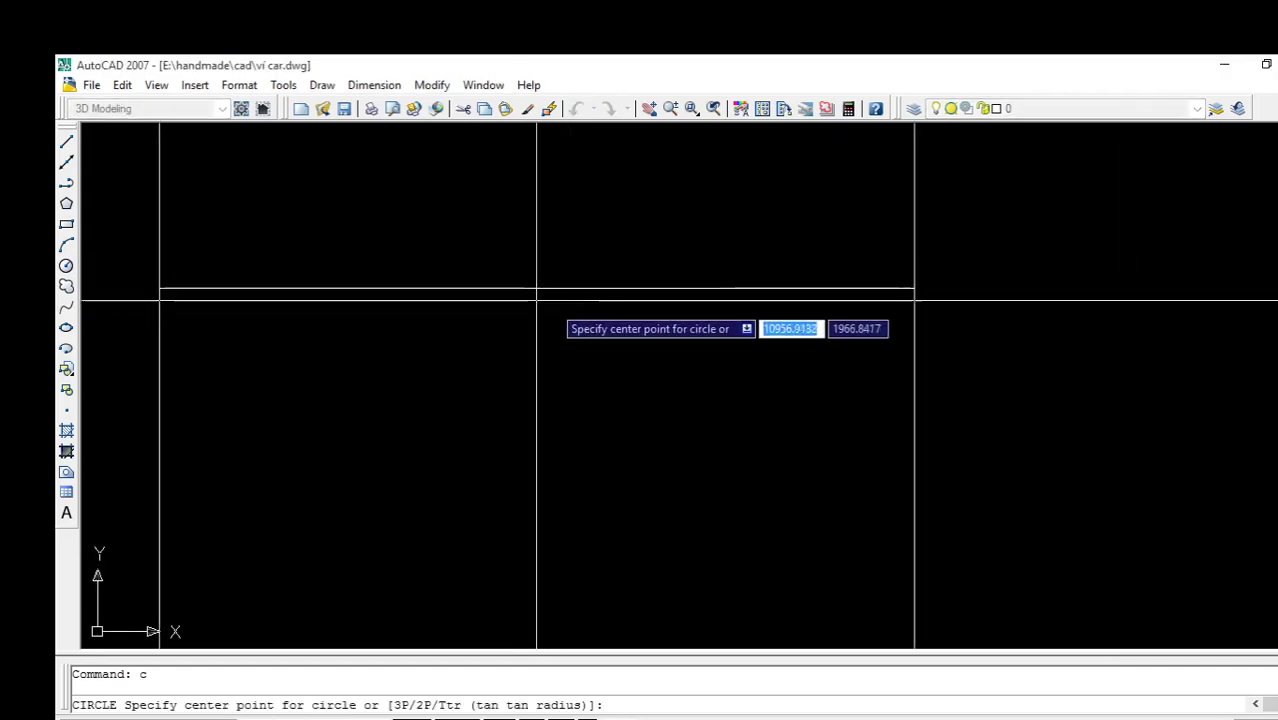
left_click(537, 288)
type("1")
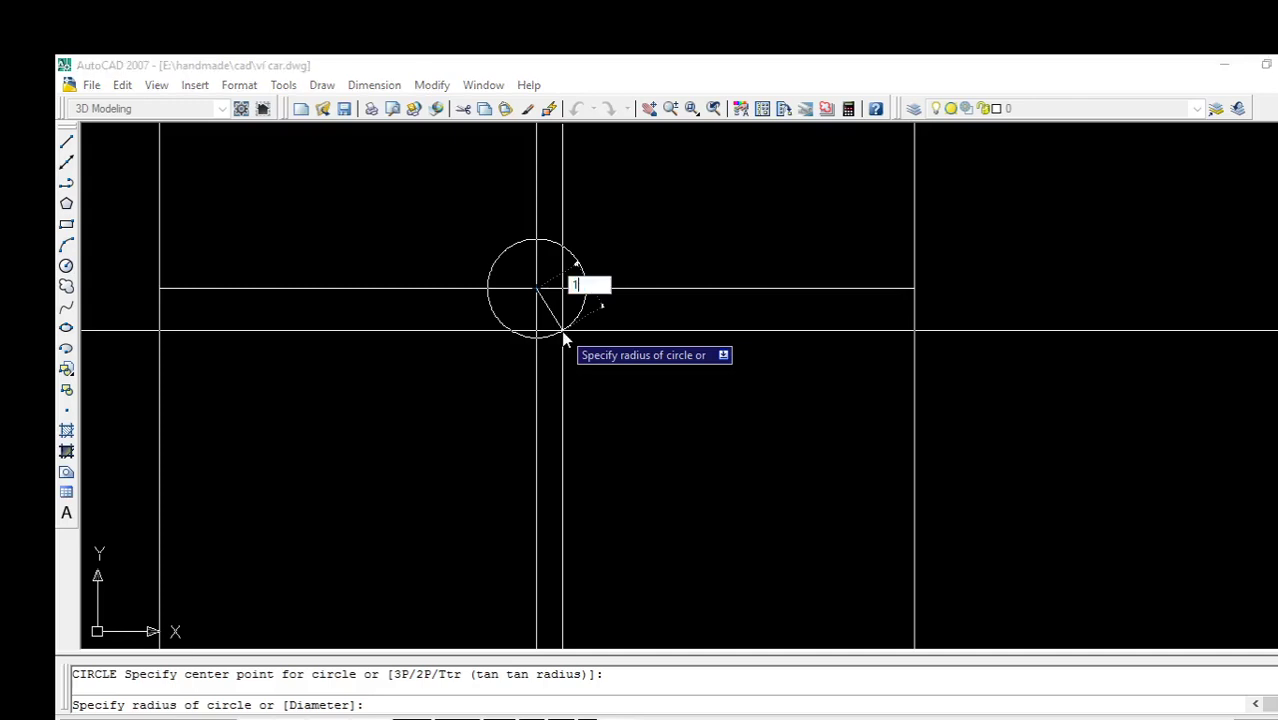
key("Return")
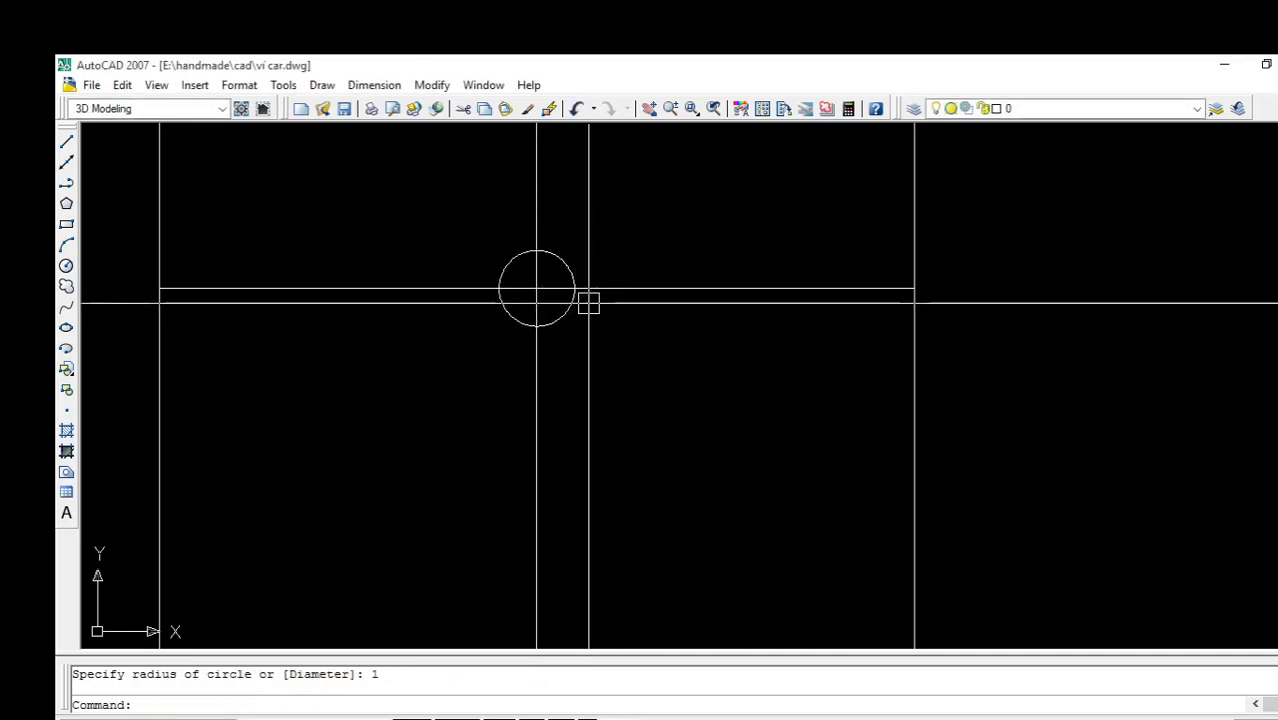
scroll(574, 294, "down", 1)
scroll(574, 294, "up", 2)
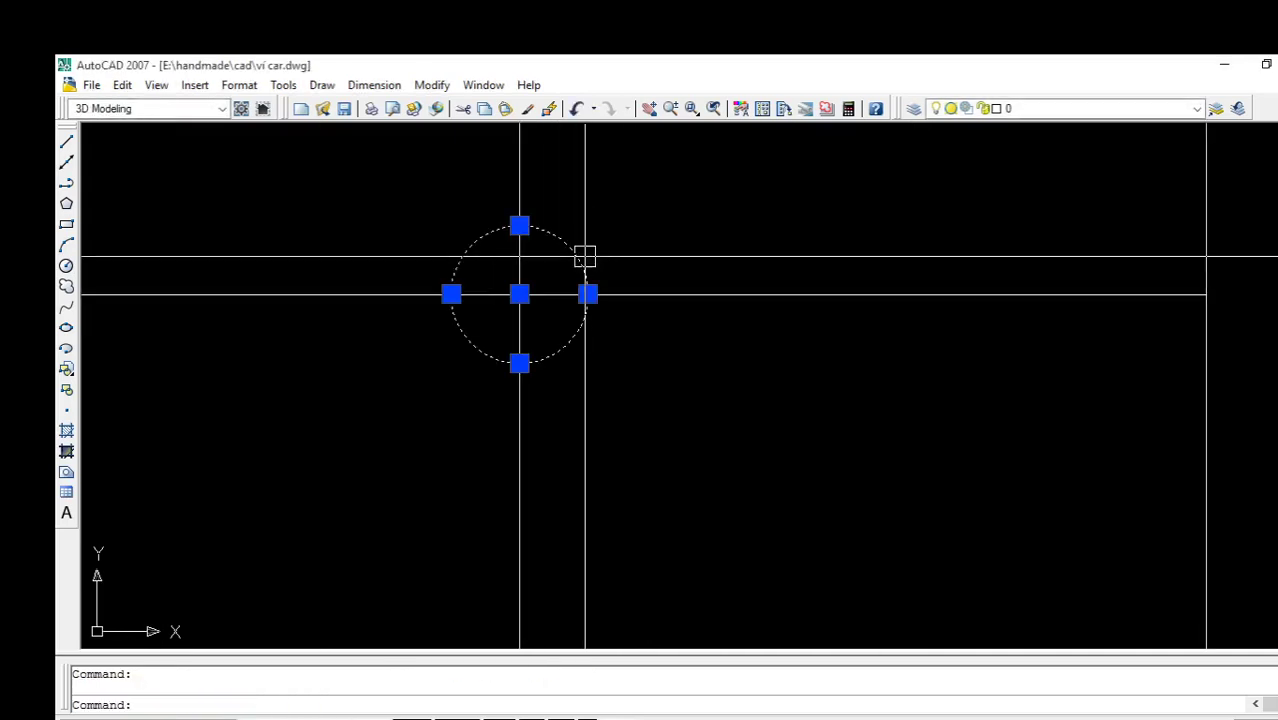
left_click(399, 88)
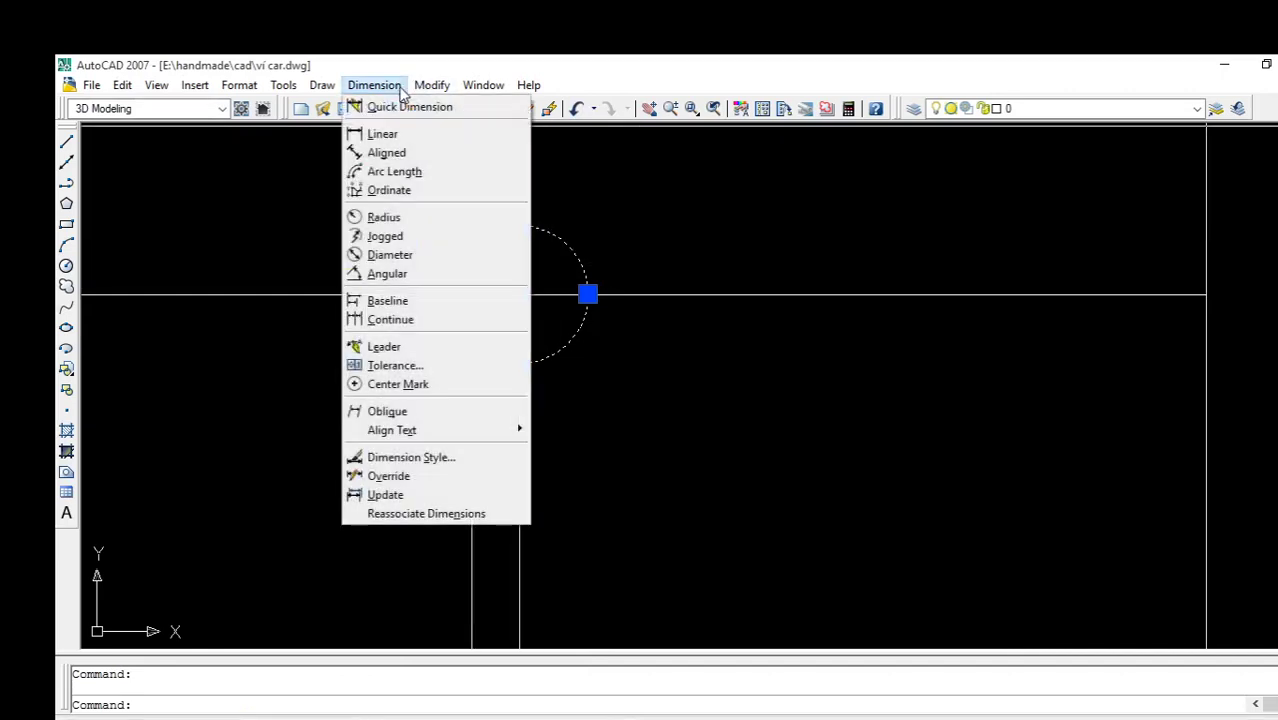
Add an R1.0 radius dimension to the hole circle, placed beside it
left_click(435, 228)
left_click(567, 246)
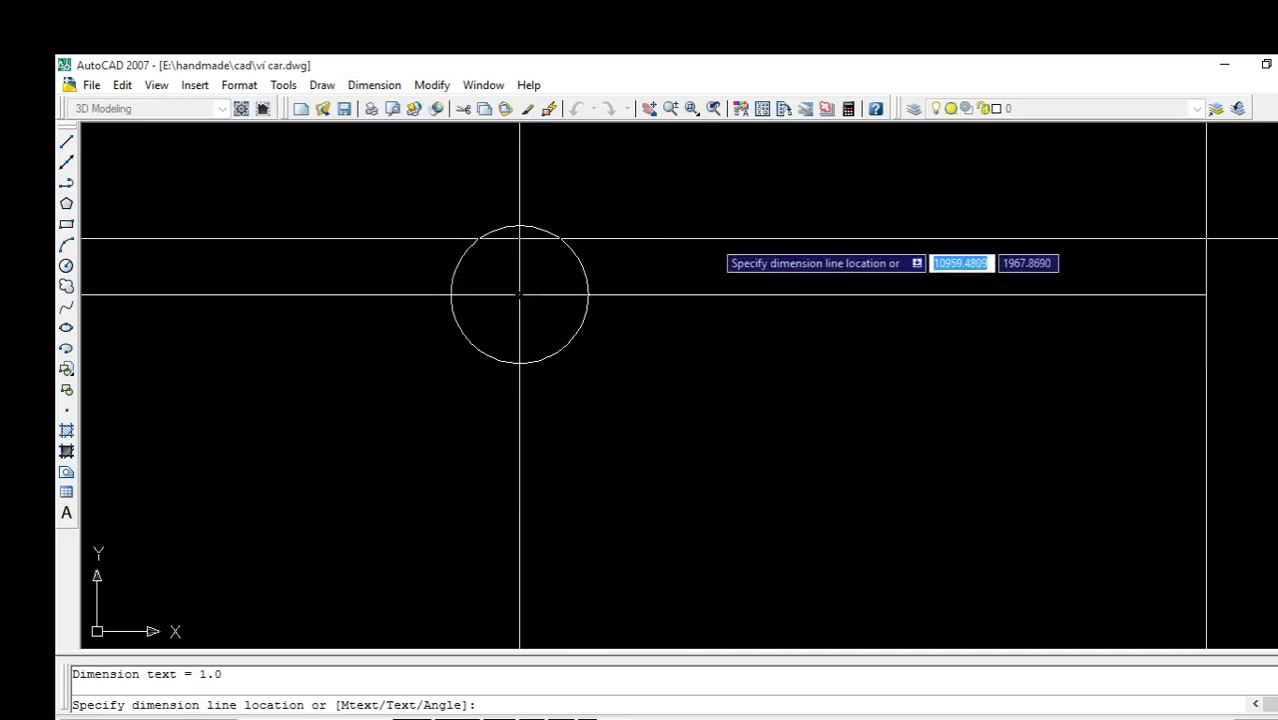
scroll(695, 243, "down", 3)
left_click(664, 252)
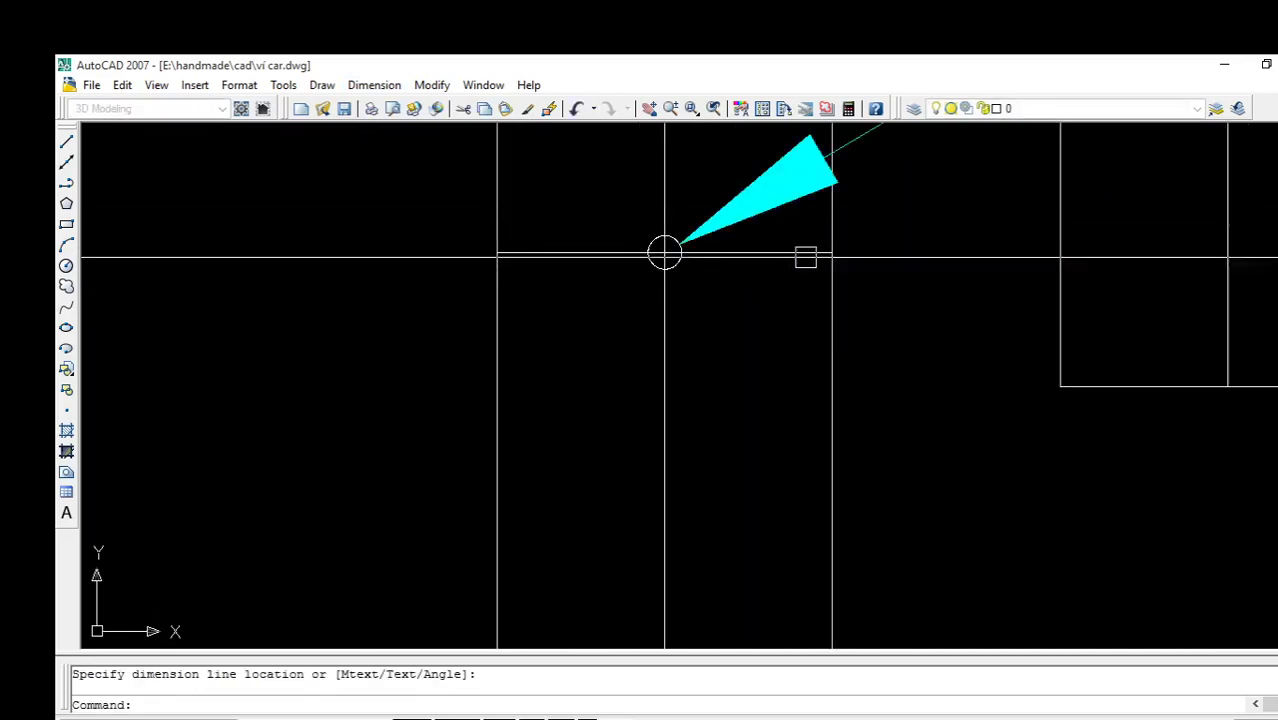
Zoom to the R1.0 dimension and delete it
scroll(664, 252, "up", 3)
middle_click_drag(759, 263, 531, 372)
scroll(775, 314, "up", 3)
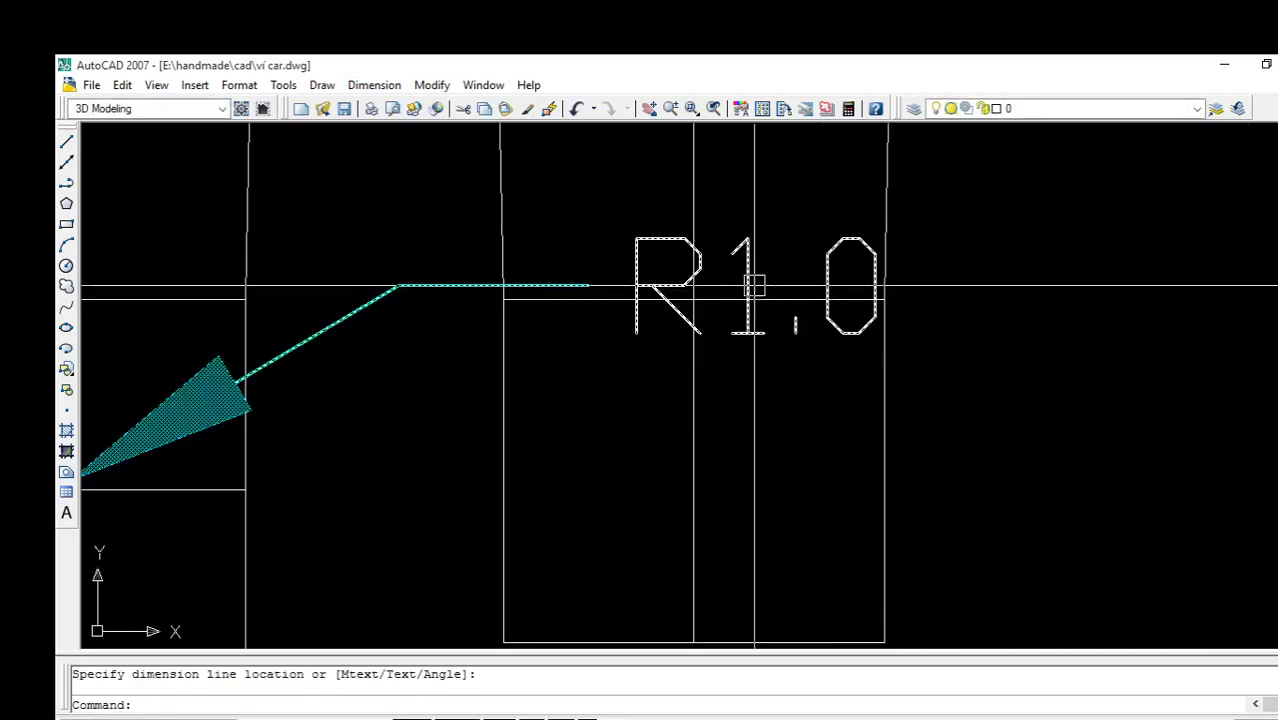
left_click(756, 285)
key("Delete")
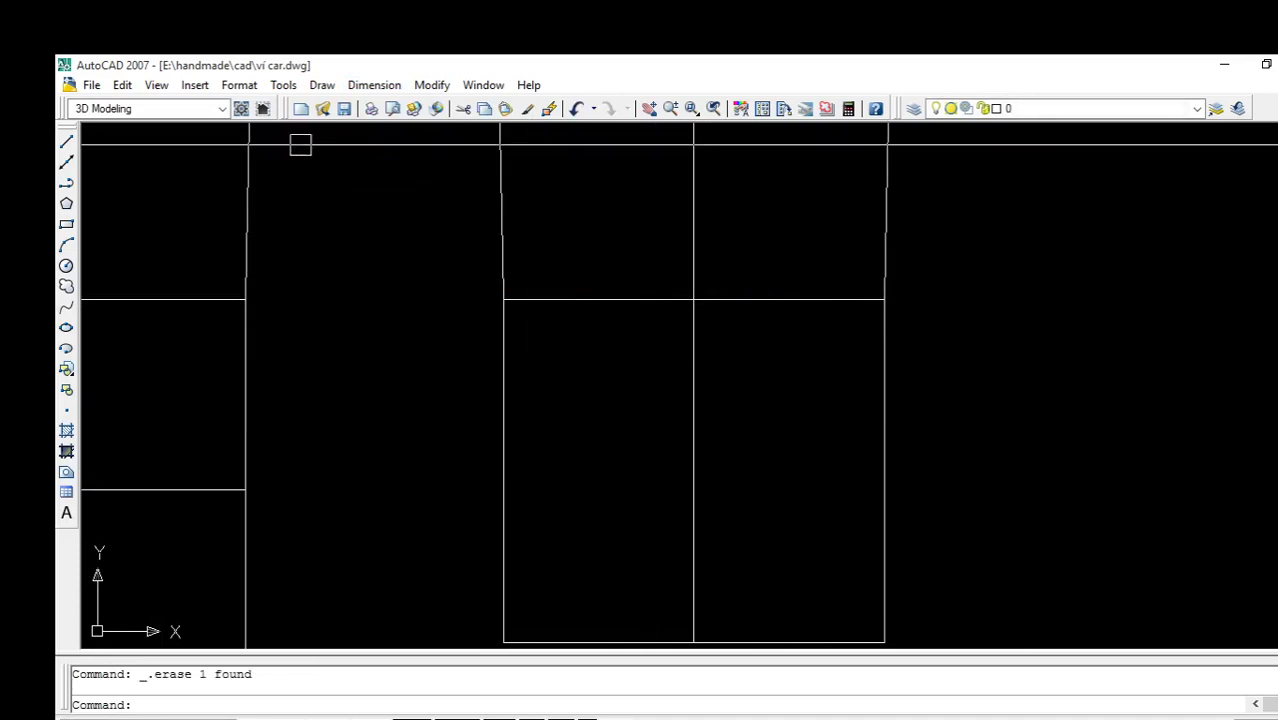
left_click(374, 85)
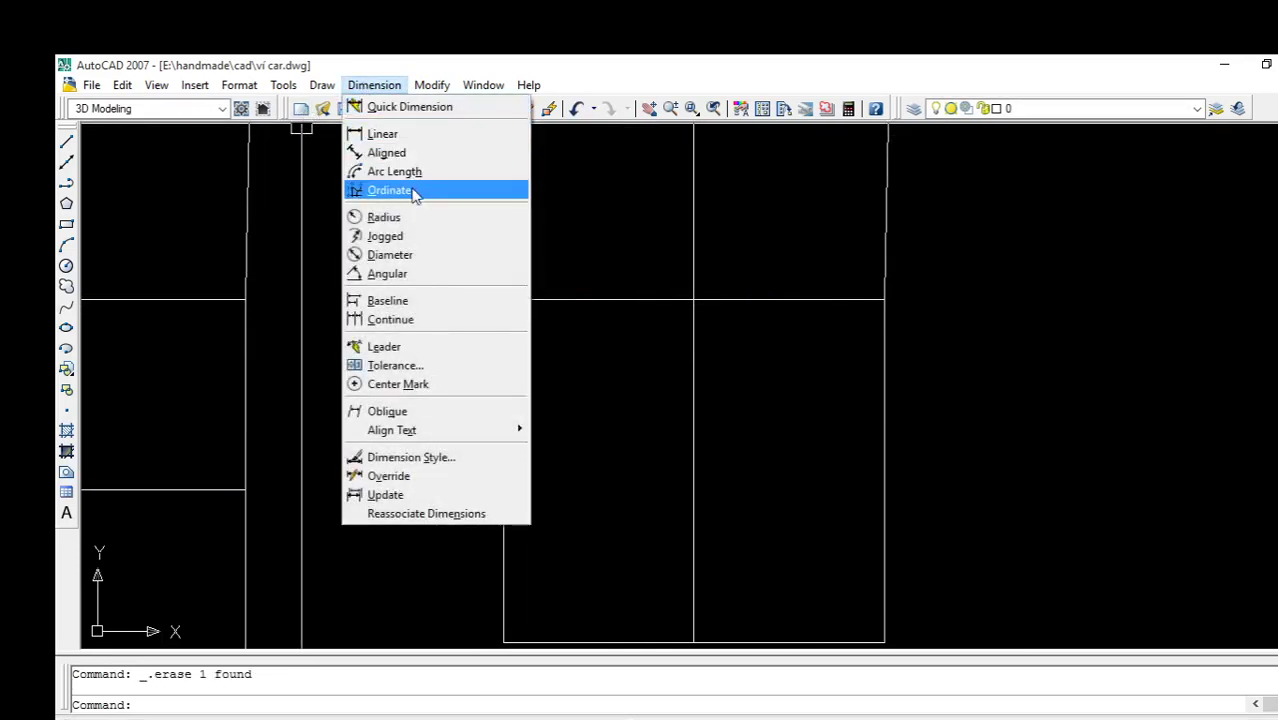
left_click(418, 255)
middle_click_drag(693, 489, 493, 509)
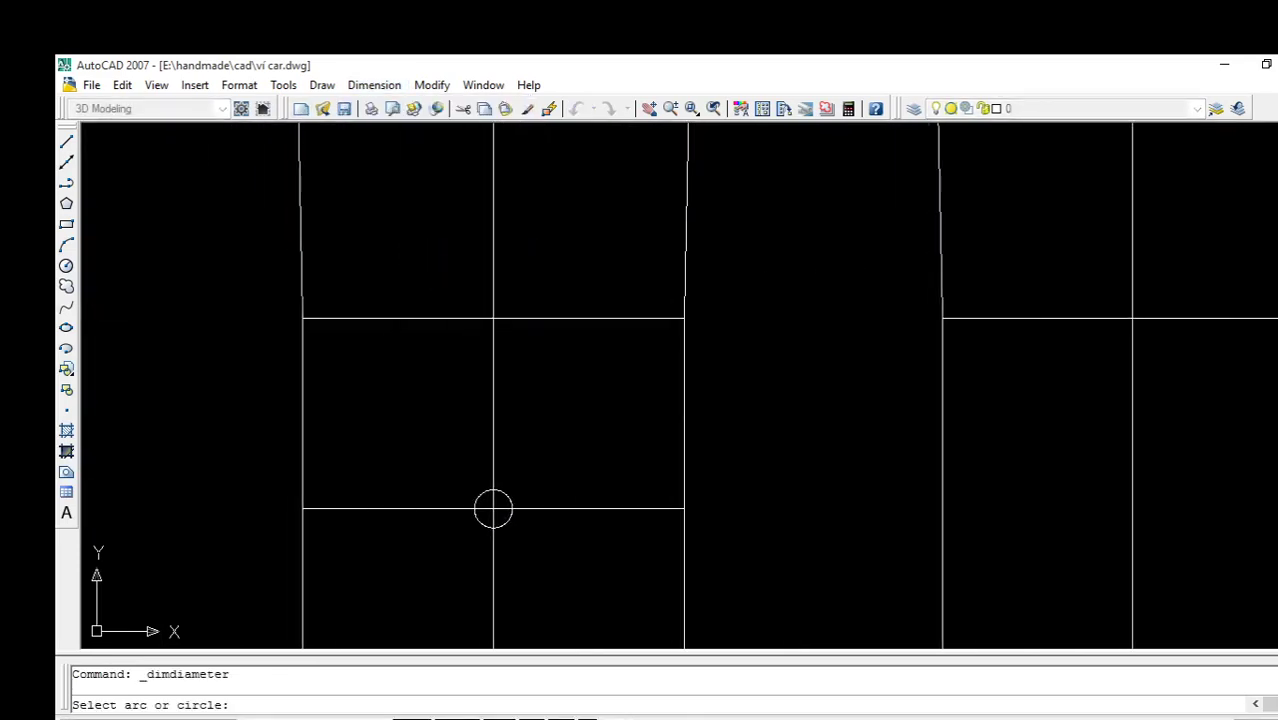
left_click(493, 509)
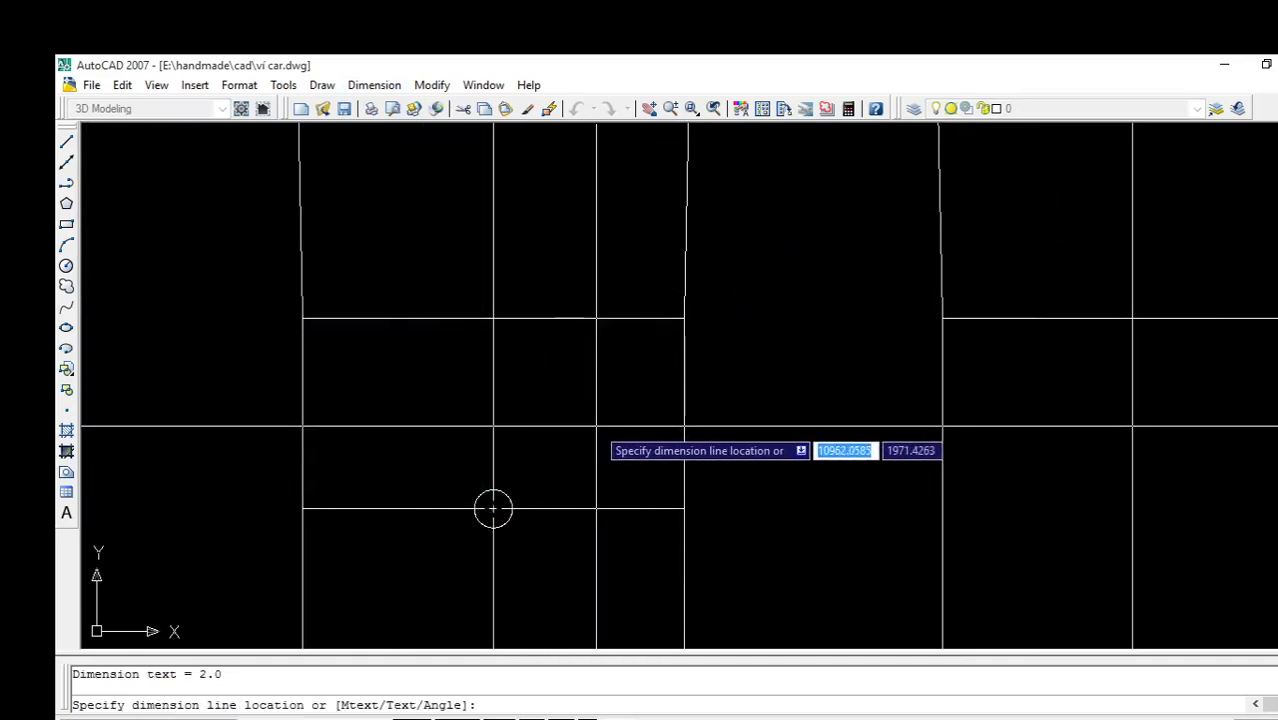
left_click(803, 262)
scroll(767, 335, "down", 2)
middle_click_drag(767, 335, 477, 335)
scroll(739, 277, "up", 3)
scroll(728, 277, "down", 2)
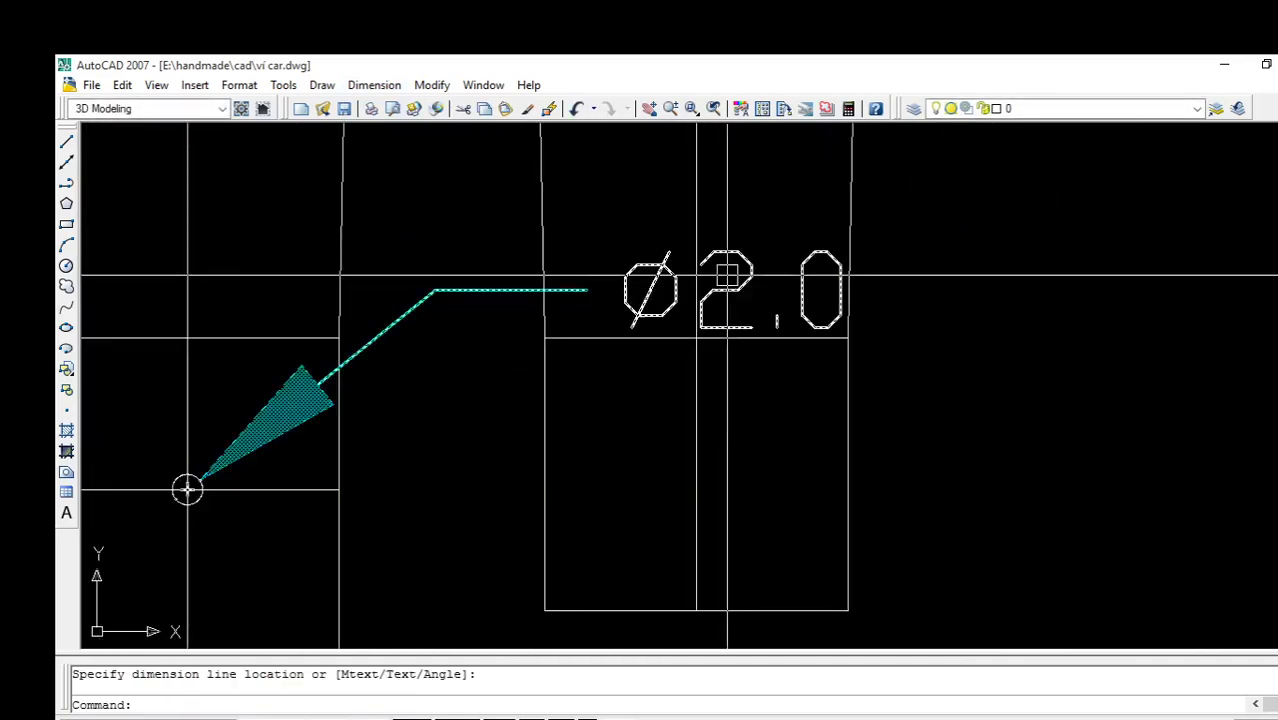
scroll(721, 295, "up", 3)
scroll(721, 295, "down", 2)
left_click(665, 263)
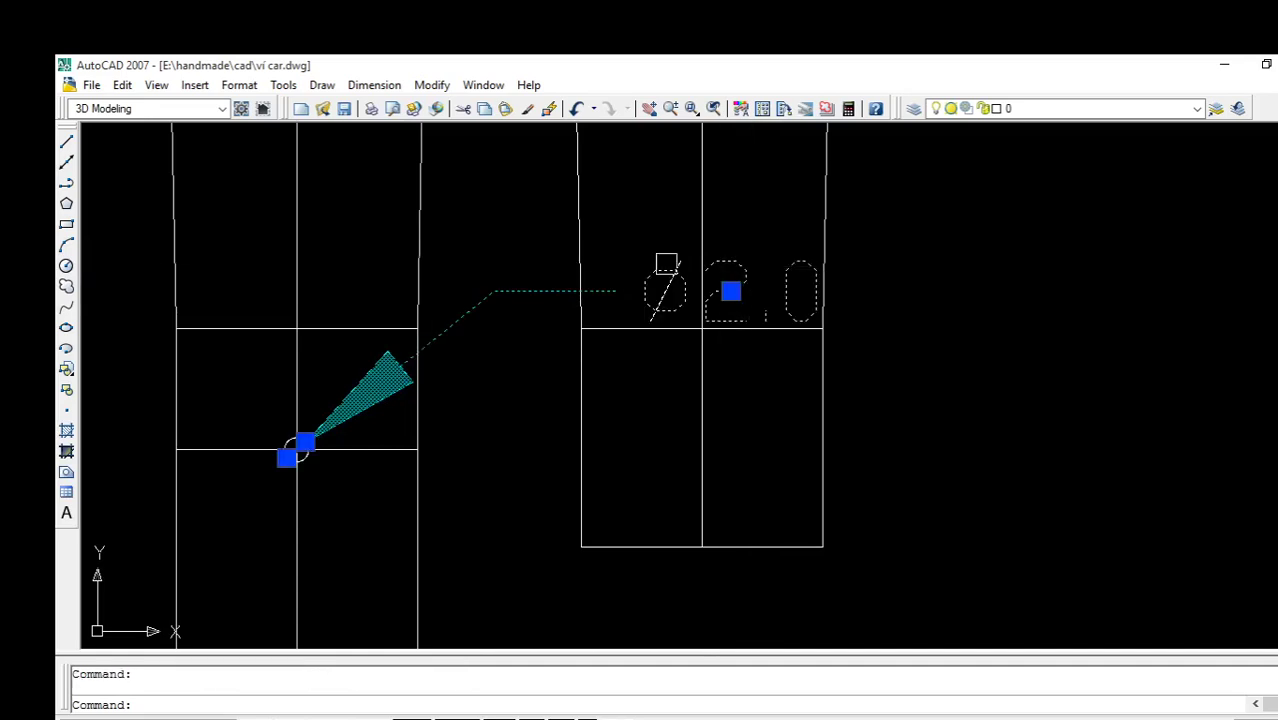
key("Escape")
left_click(728, 286)
Delete the Ø2.0 diameter dimension and centre the view on the hole circle
key("Delete")
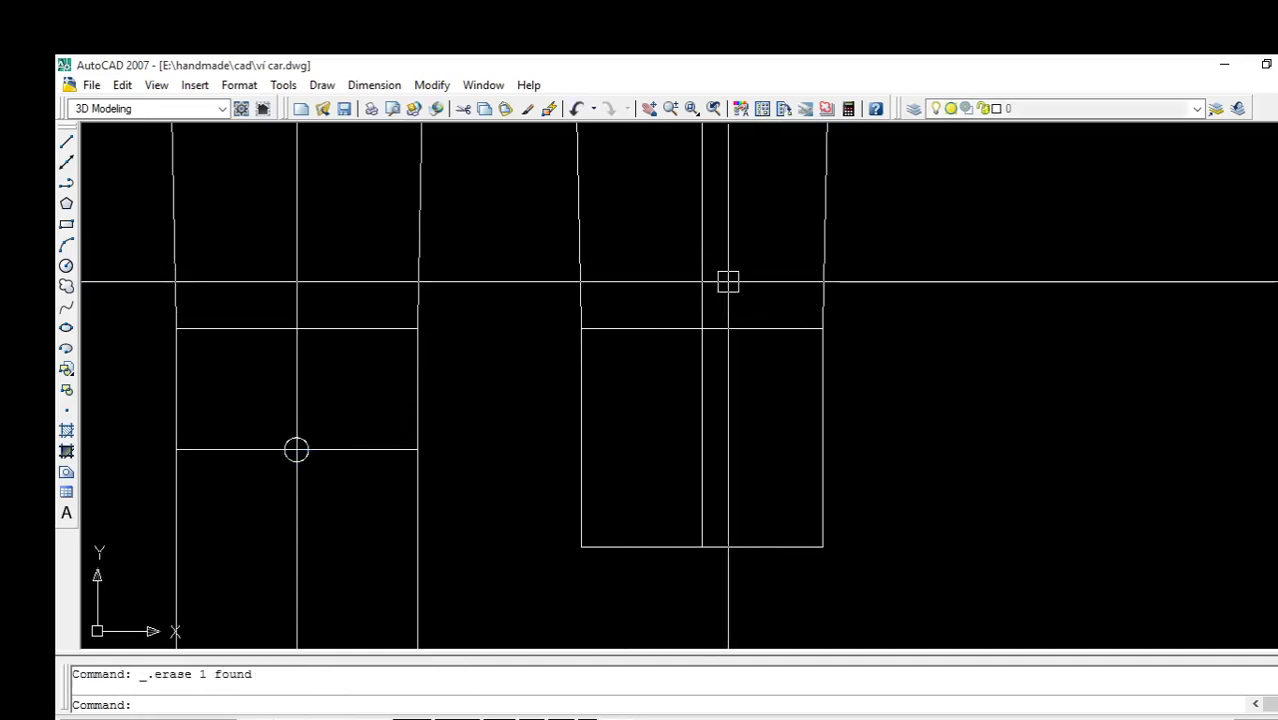
scroll(300, 451, "up", 4)
middle_click_drag(331, 434, 551, 337)
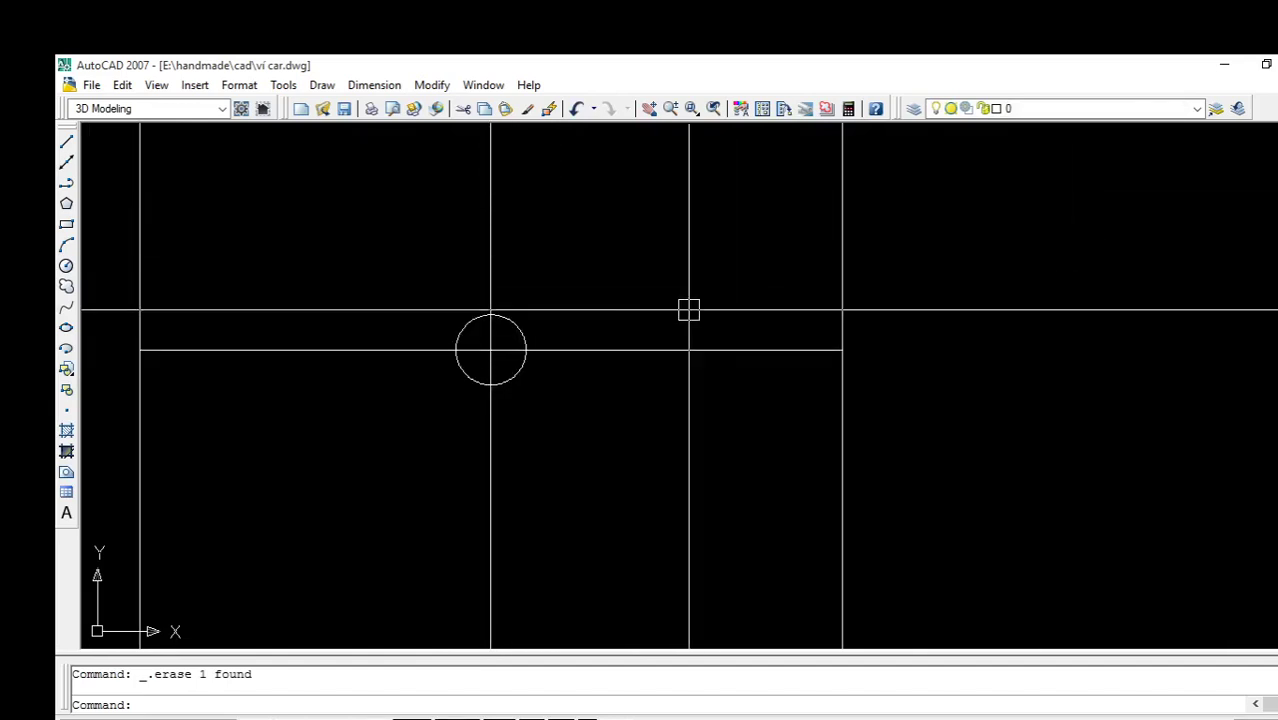
Select and clear the hole circle a few times, then start the OFFSET command
left_click(526, 340)
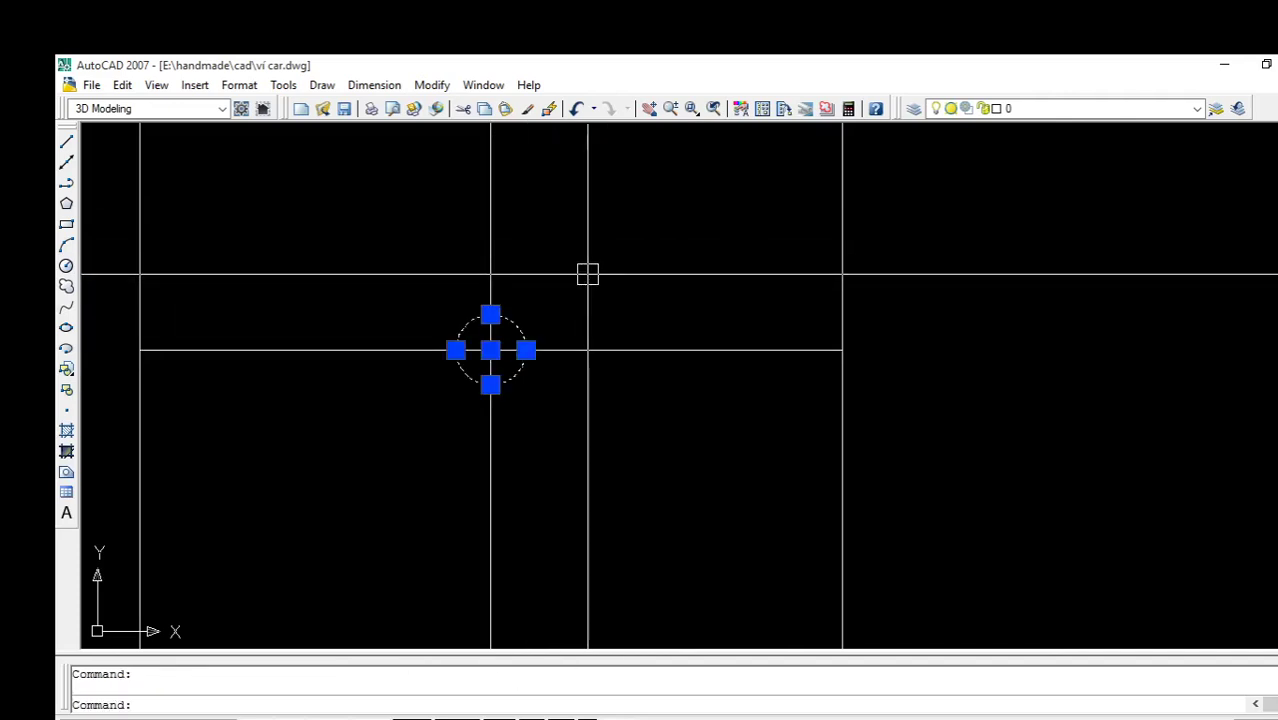
key("Escape")
left_click(525, 348)
key("Escape")
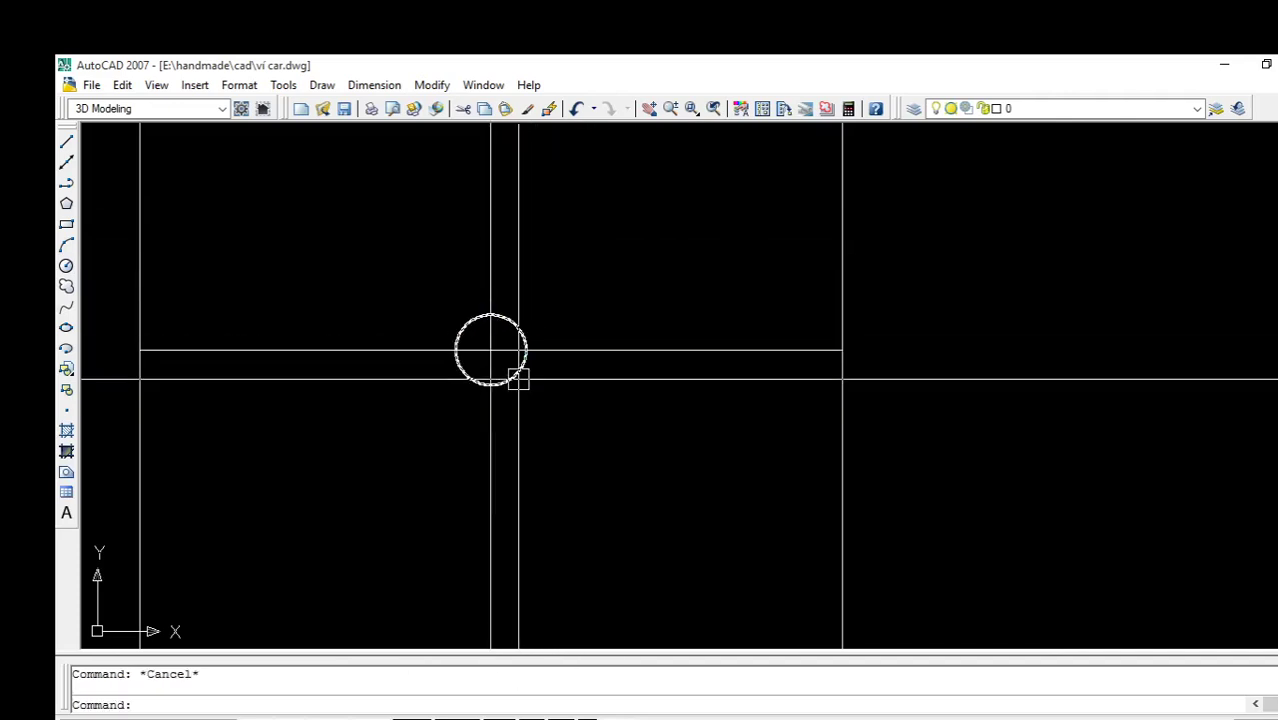
left_click(518, 378)
key("Escape")
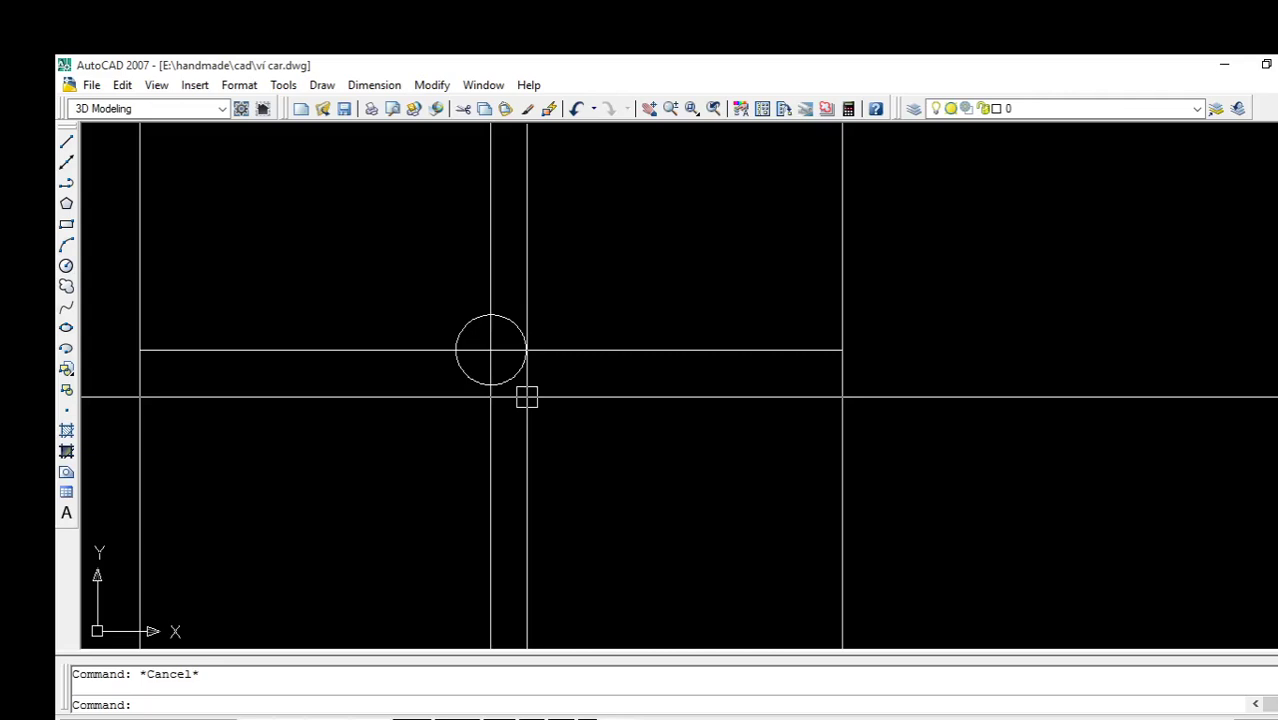
left_click(527, 374)
type("o")
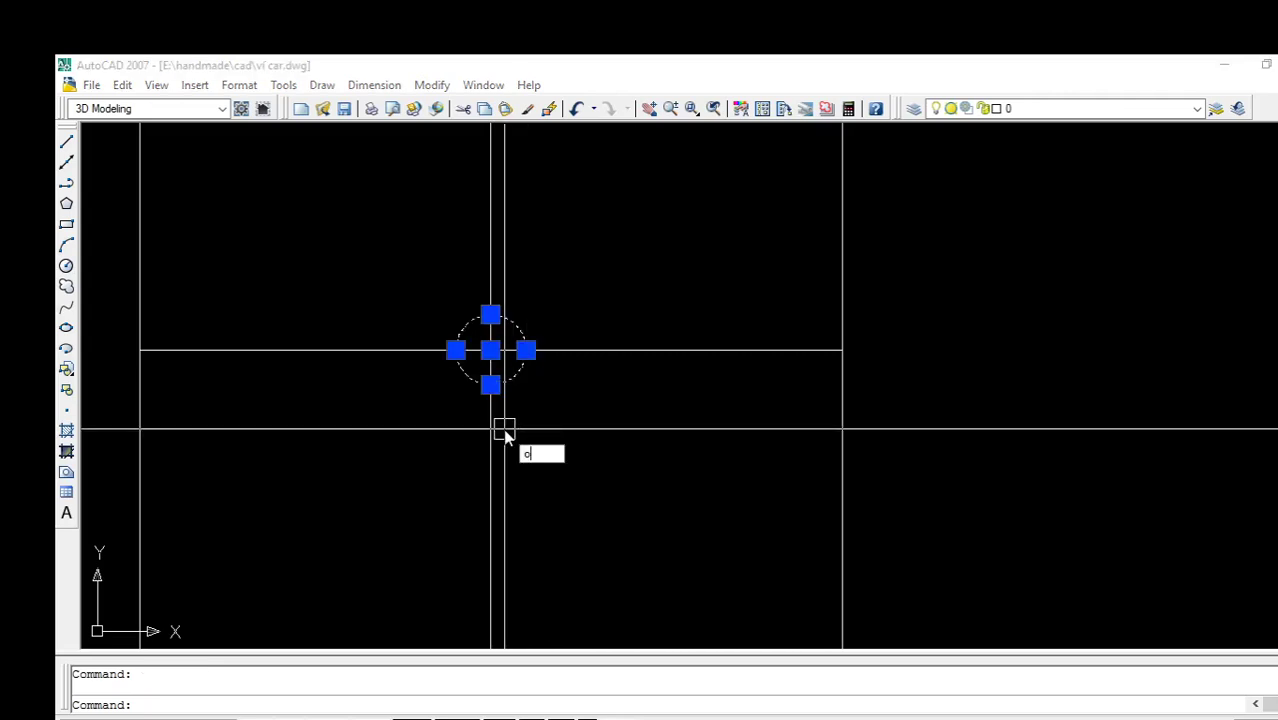
key("Escape")
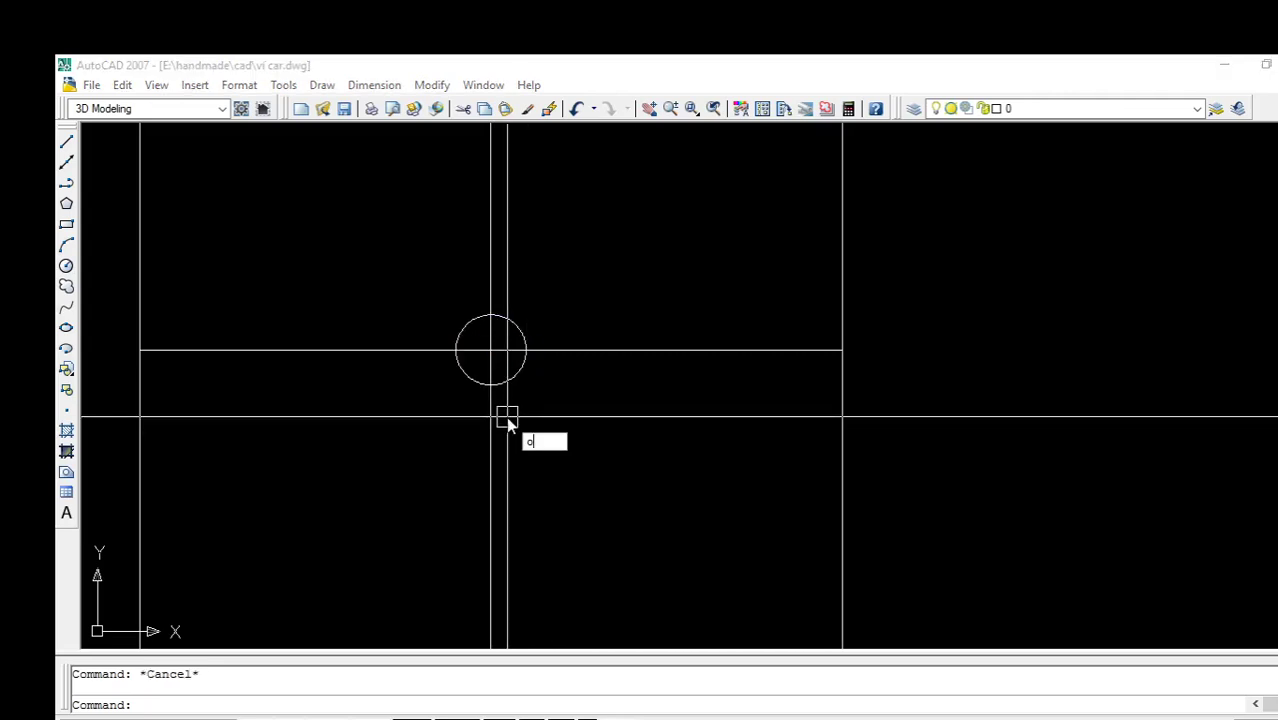
key("Return")
type("5")
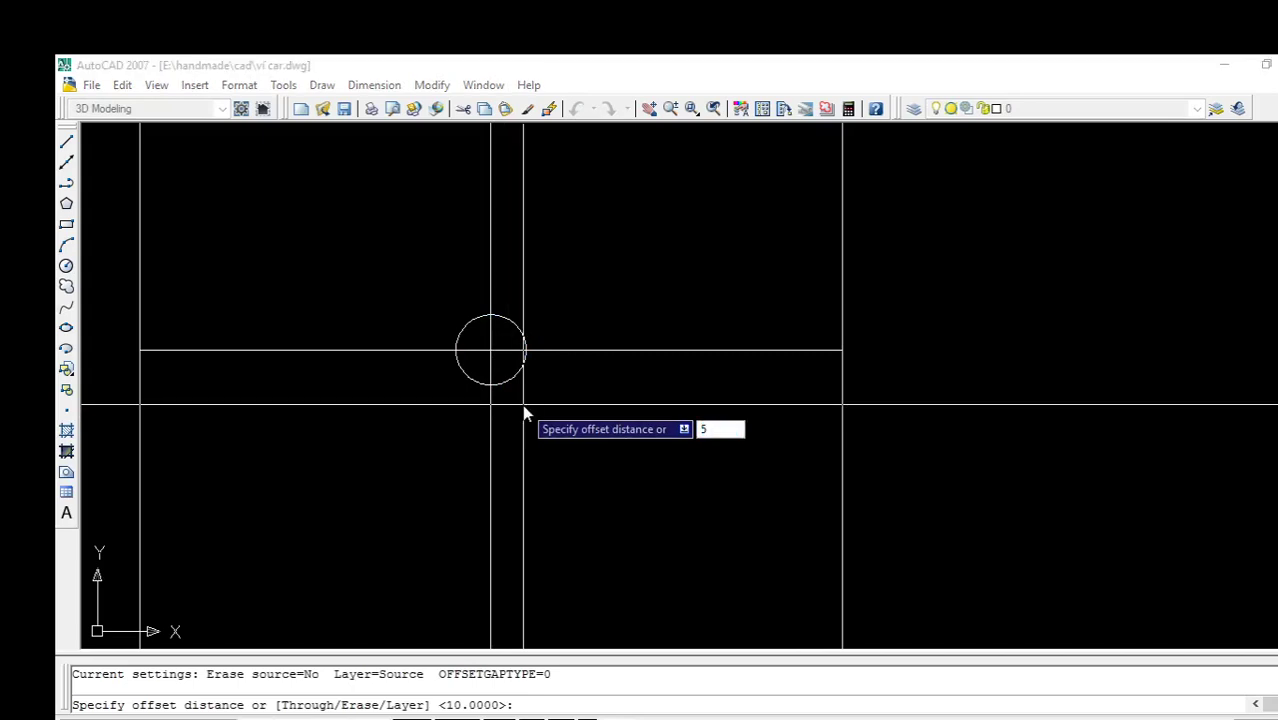
Offset the hole circle and the vertical centreline by a distance of 5
key("Return")
left_click(520, 363)
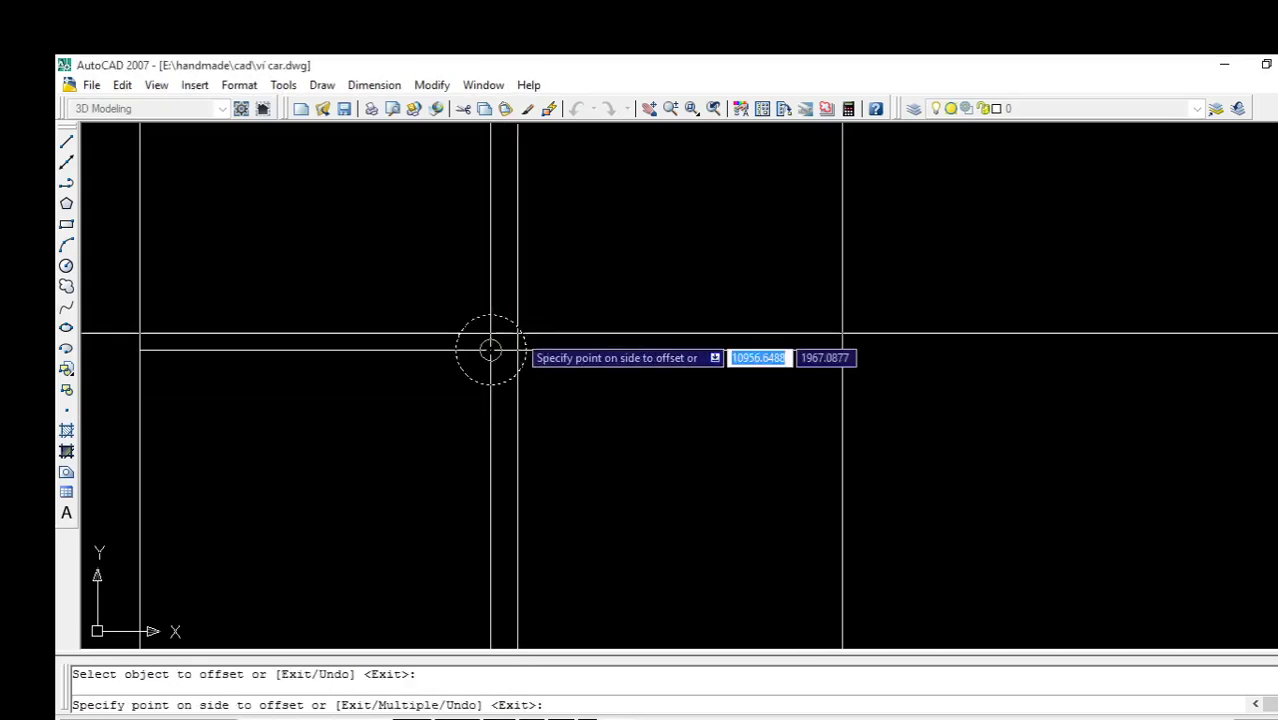
left_click(490, 350)
left_click(490, 473)
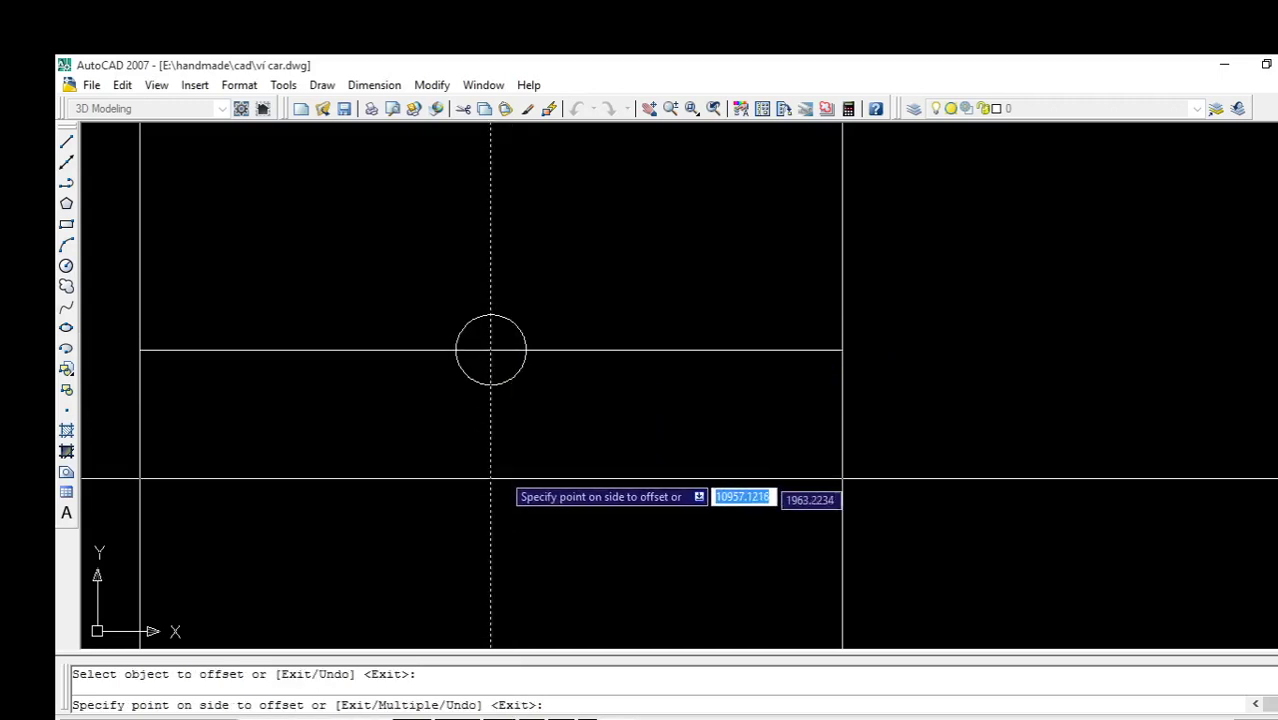
left_click(530, 390)
key("Escape")
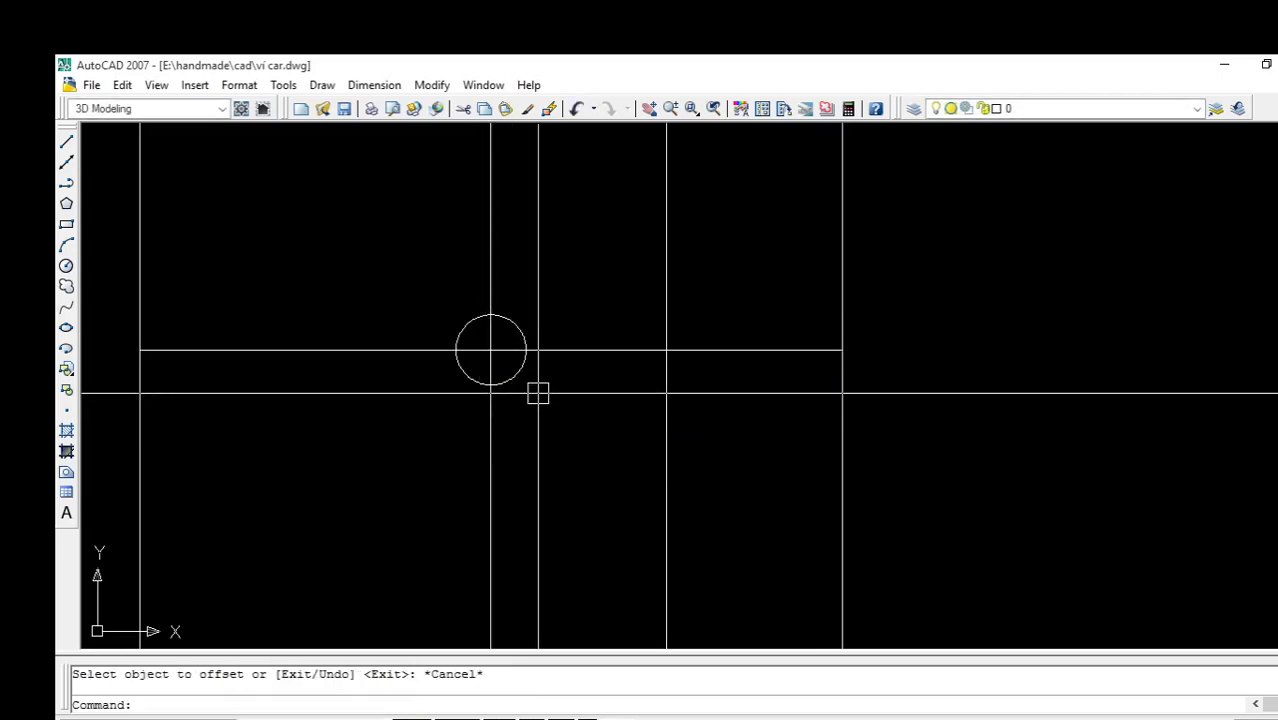
Delete the unwanted offset line, then reselect and clear the hole circle
scroll(538, 392, "down", 4)
left_click(588, 326)
key("Delete")
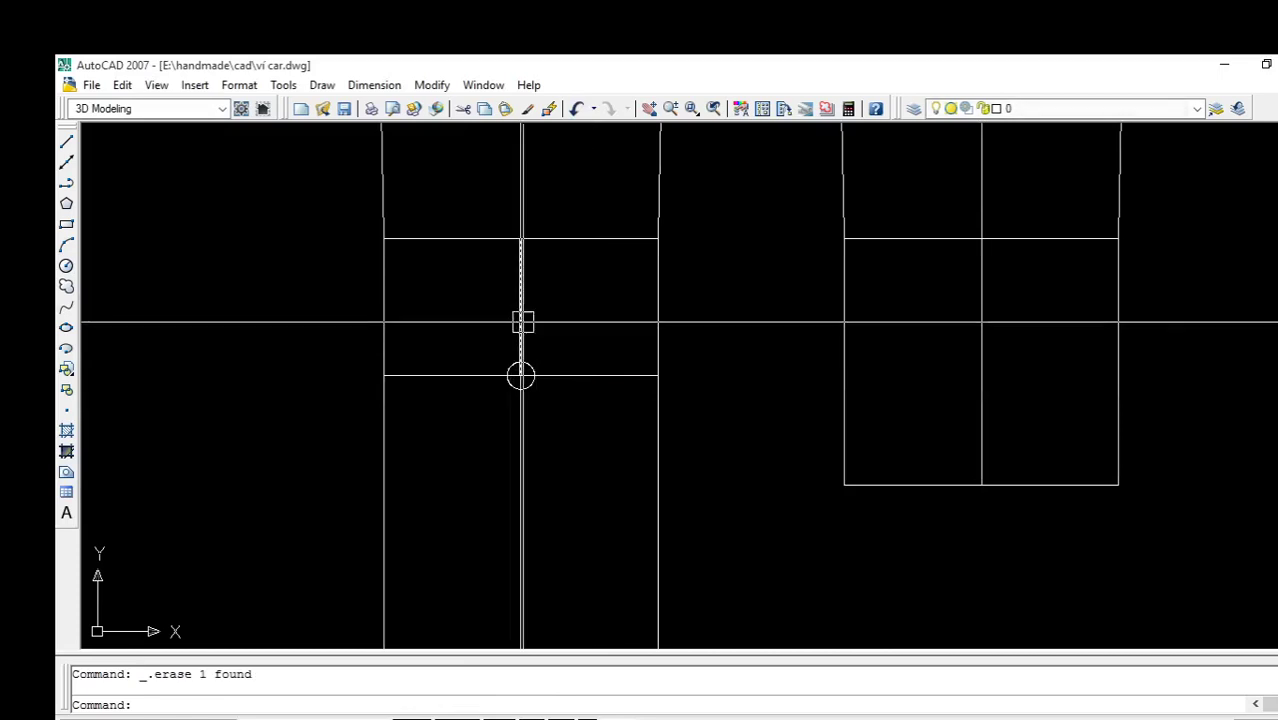
scroll(520, 370, "up", 3)
scroll(540, 366, "up", 4)
left_click(558, 356)
key("Escape")
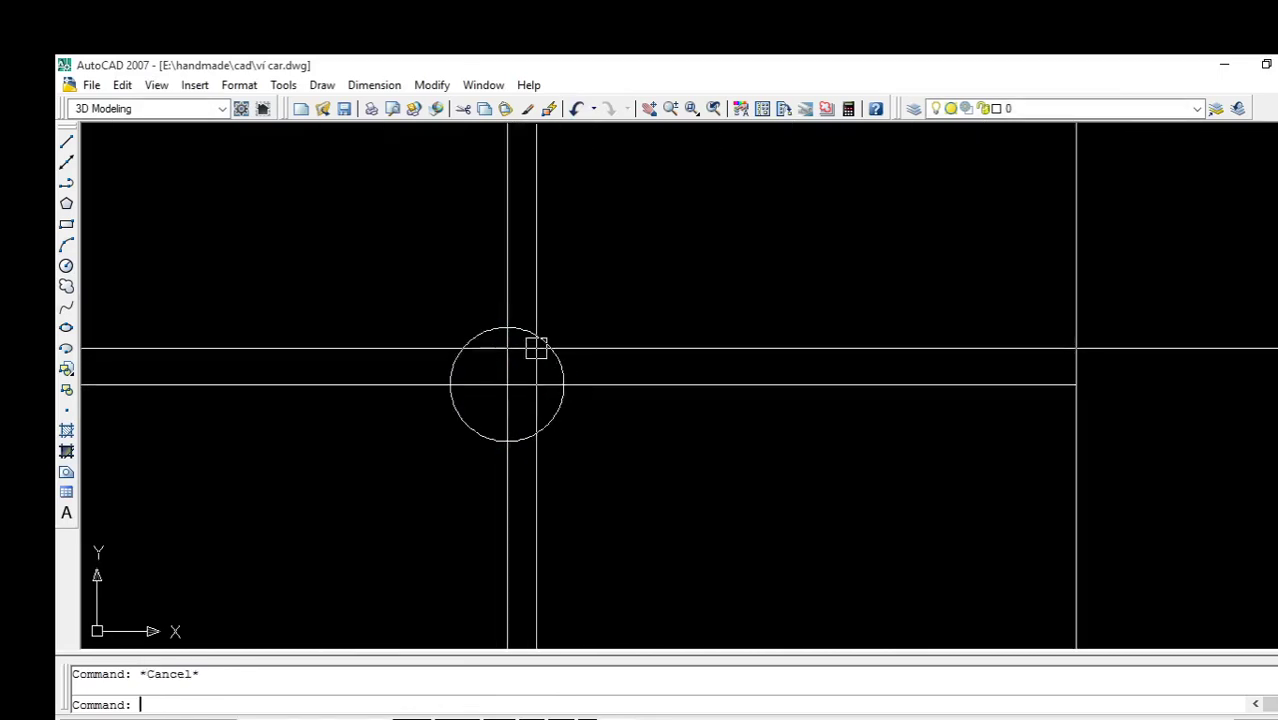
Start an offset from the circle centre, cancel it, and window-select the hole circle
type("o")
key("Return")
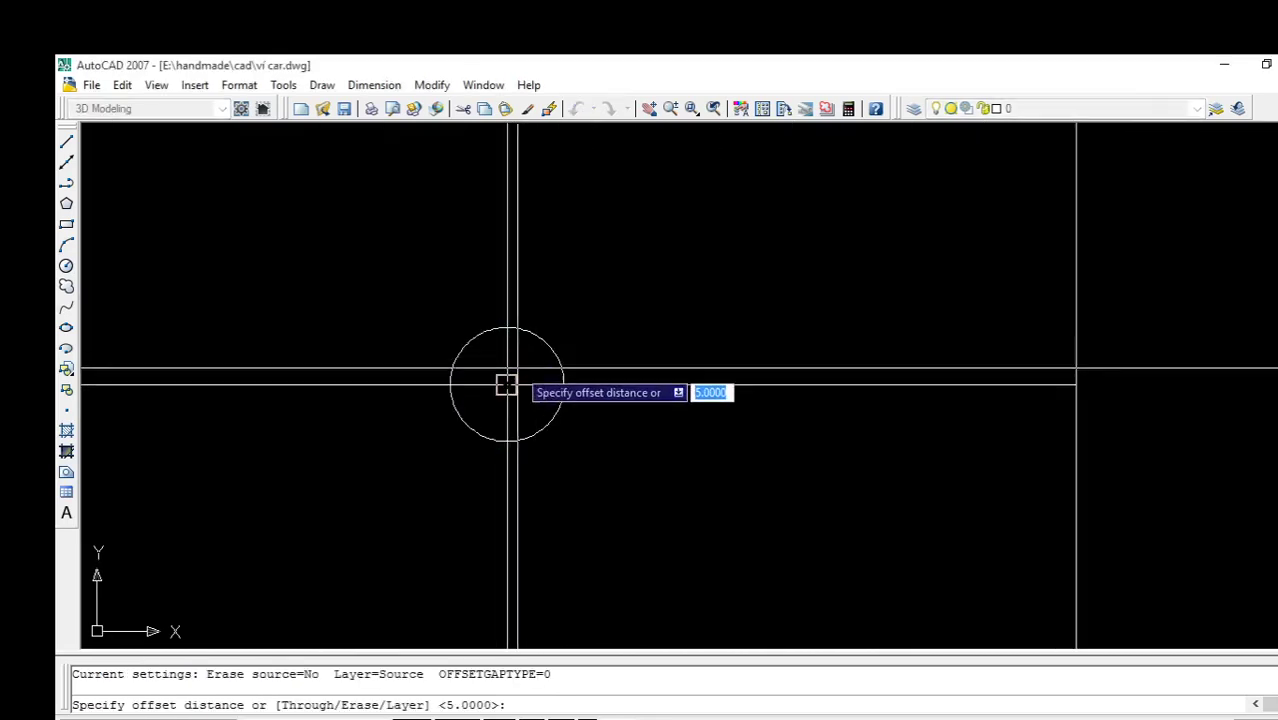
left_click(506, 385)
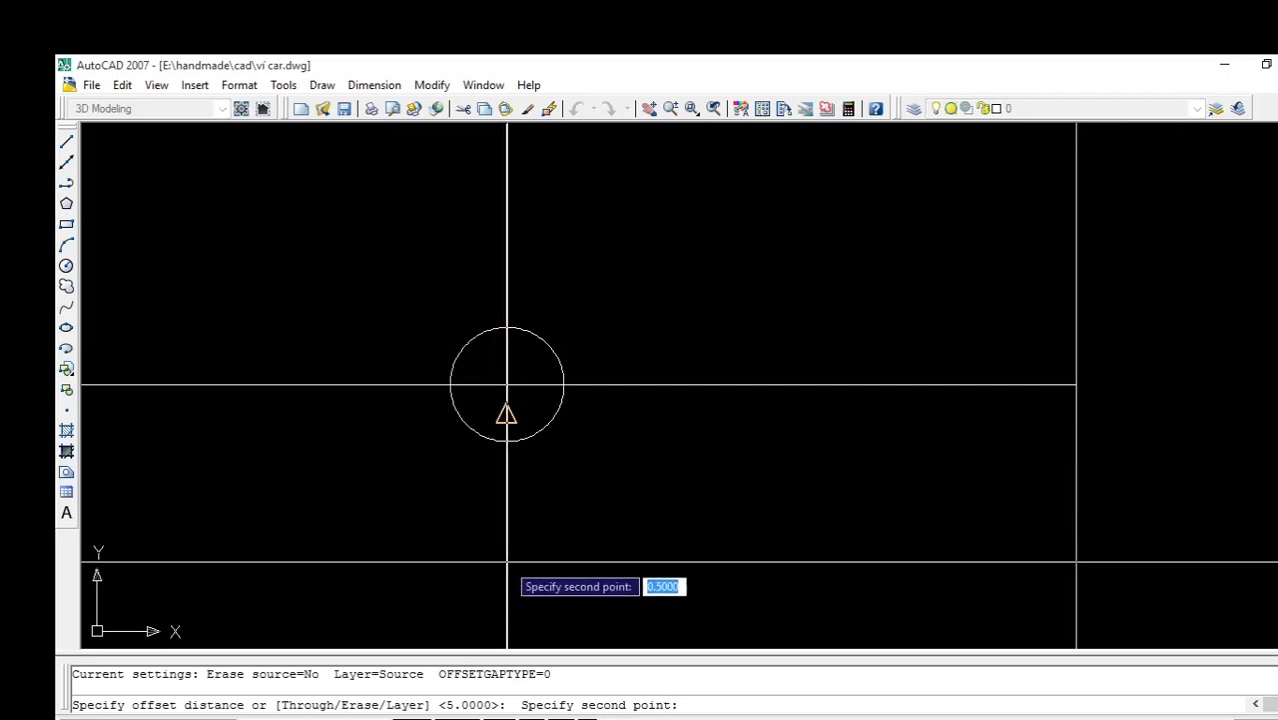
key("Escape")
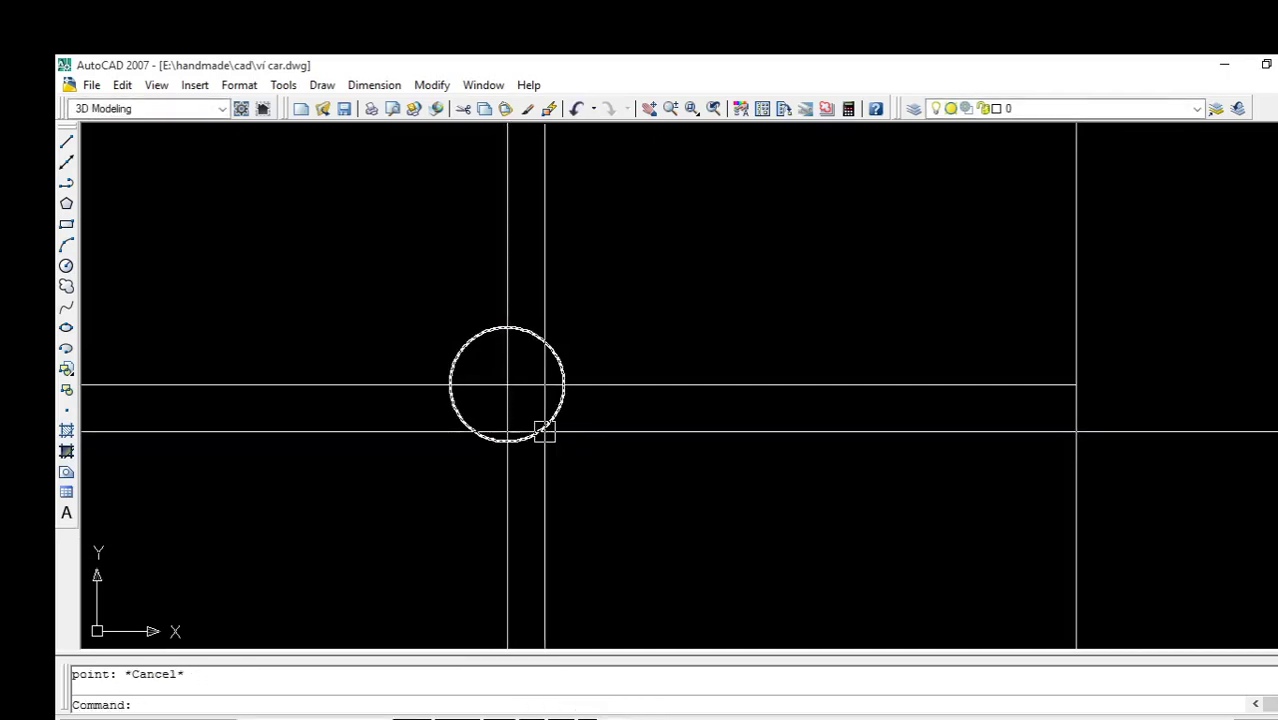
left_click(411, 306)
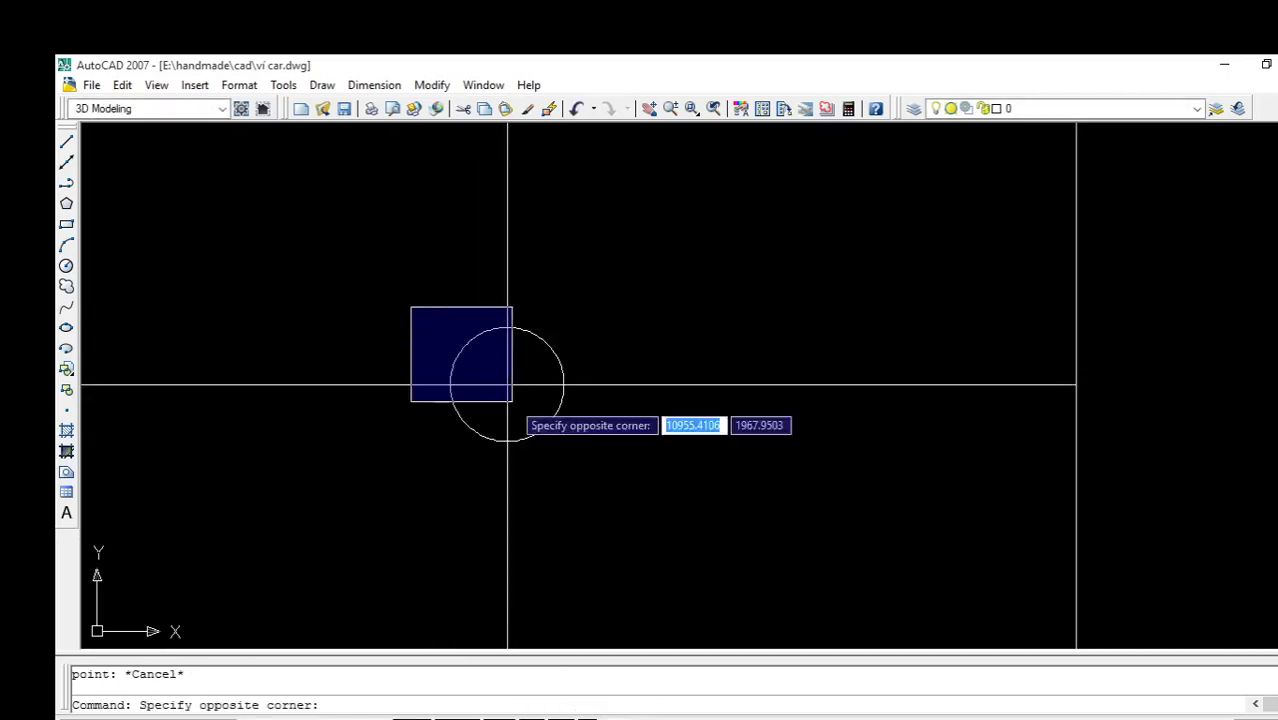
left_click(606, 491)
Offset a centreline 0.5 using a two-point distance, then recentre and select the hole circle
type("o")
key("Return")
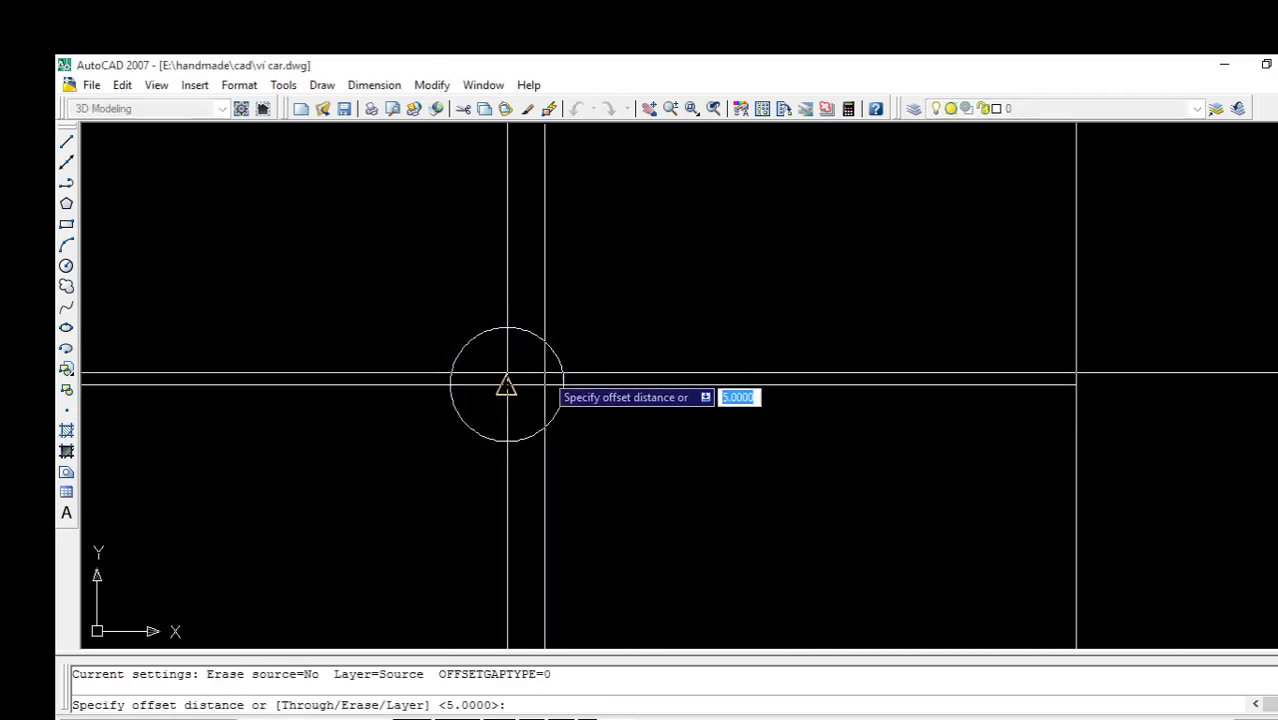
left_click(506, 385)
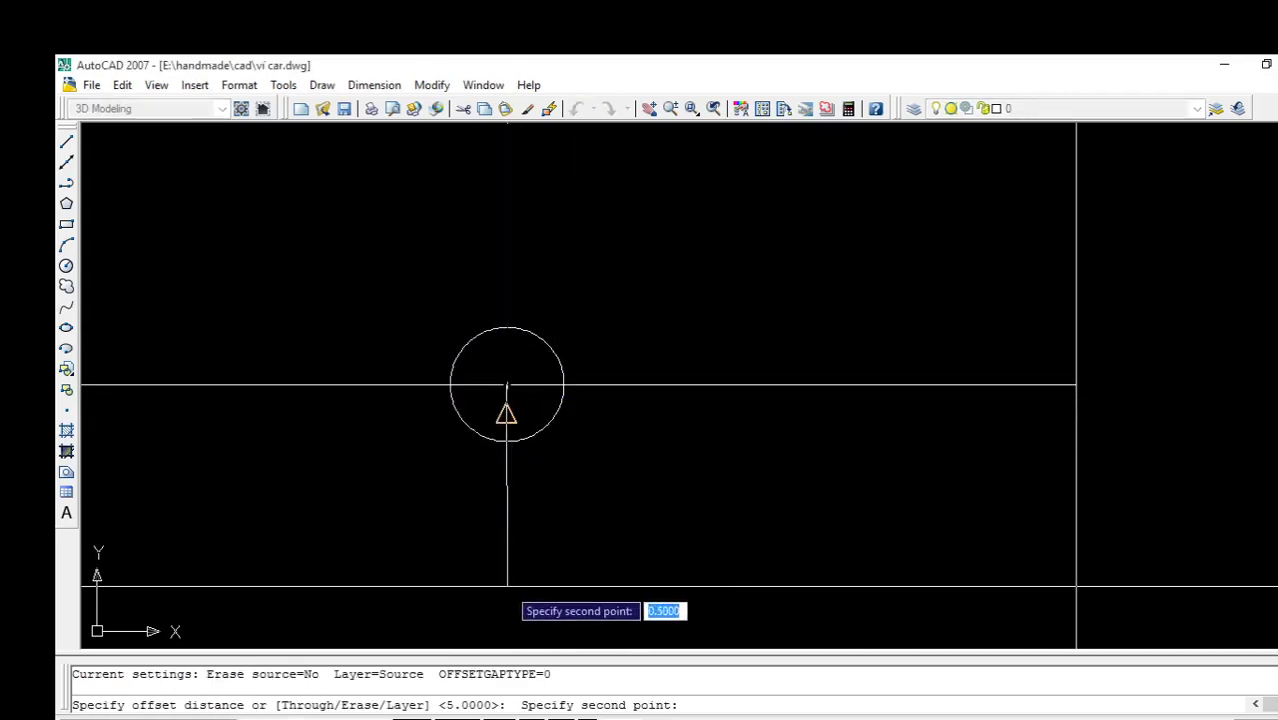
left_click(507, 412)
left_click(555, 418)
key("Escape")
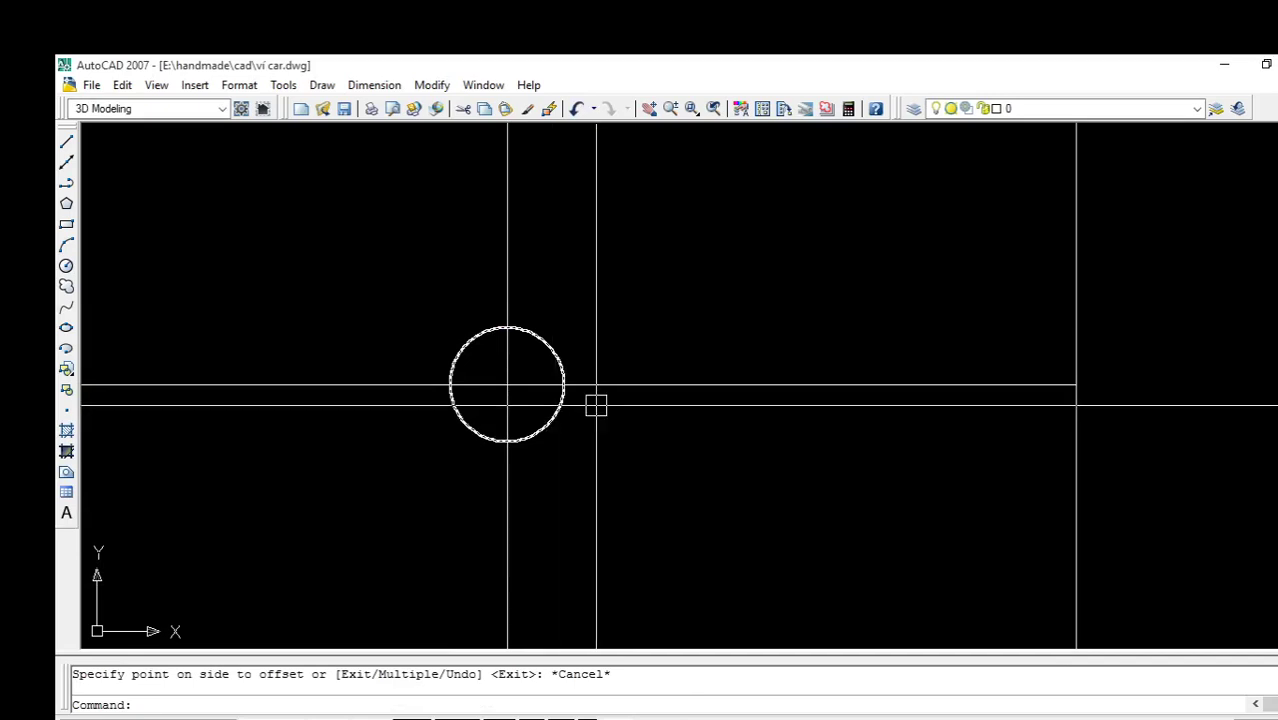
scroll(581, 405, "down", 2)
scroll(558, 396, "up", 4)
middle_click_drag(558, 396, 624, 403)
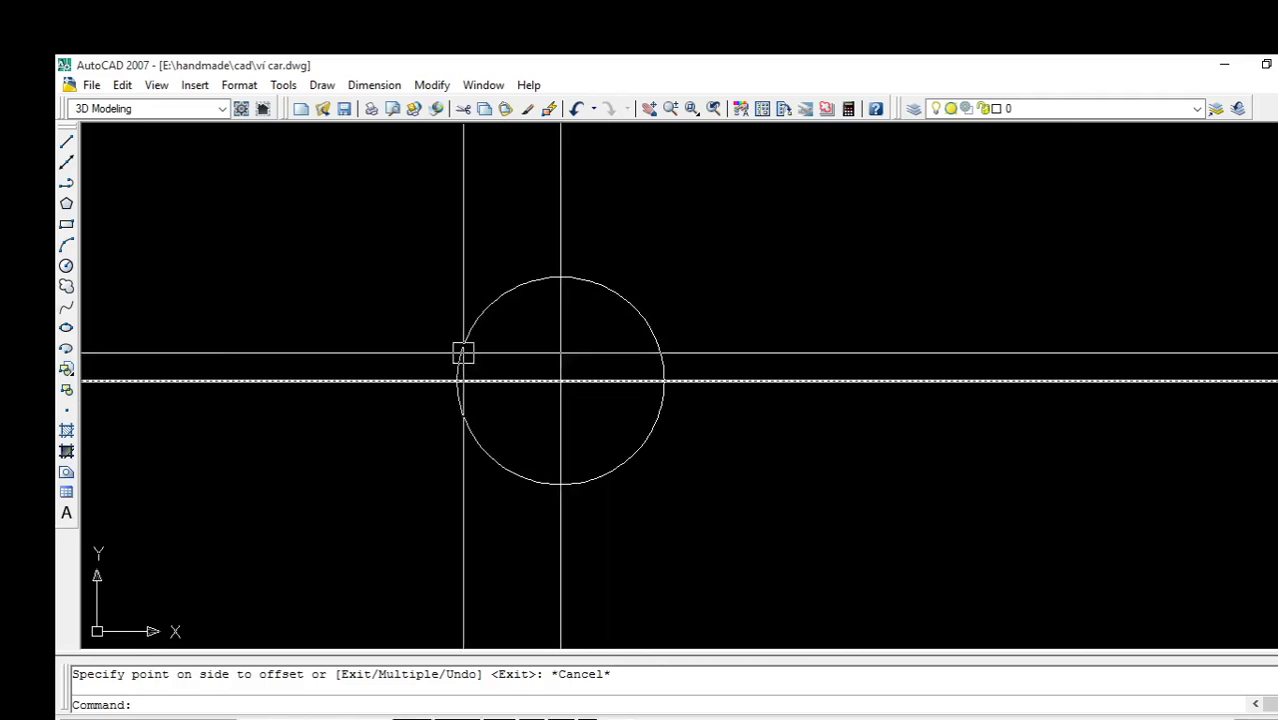
left_click(465, 337)
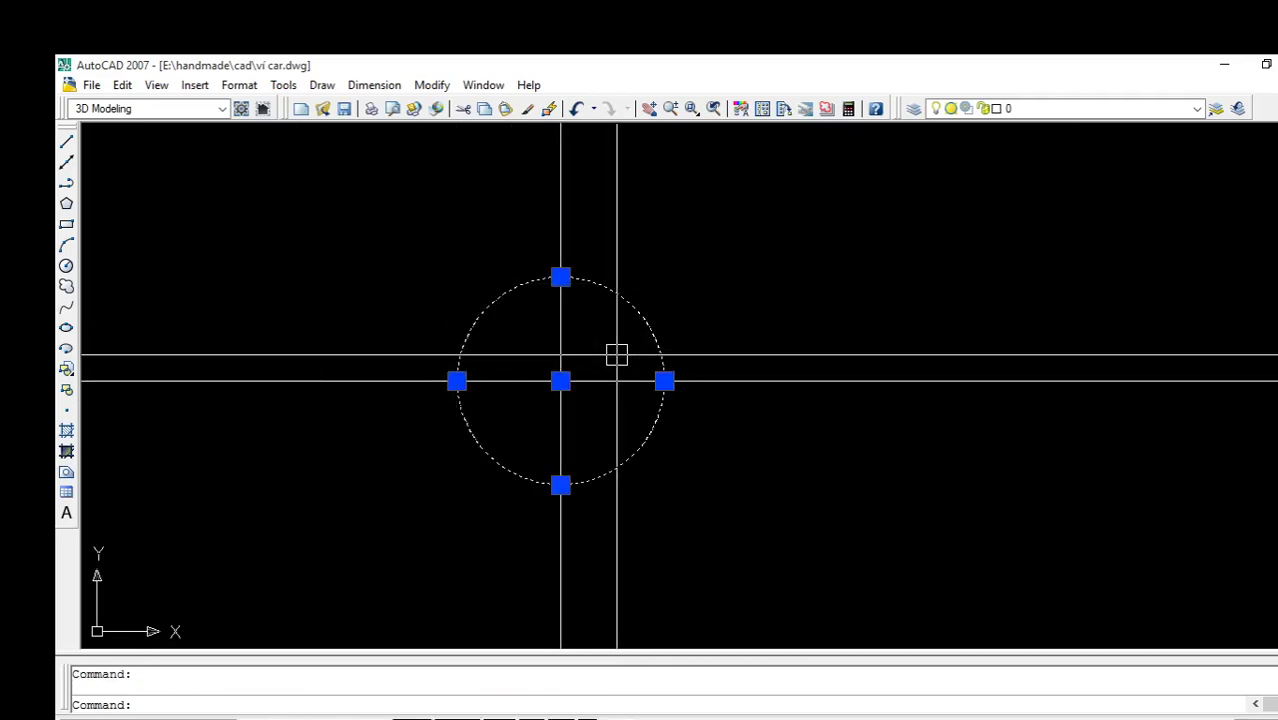
Copy the hole circle from its centre straight down, with Ortho on, to the lower line's midpoint
type("co")
key("Return")
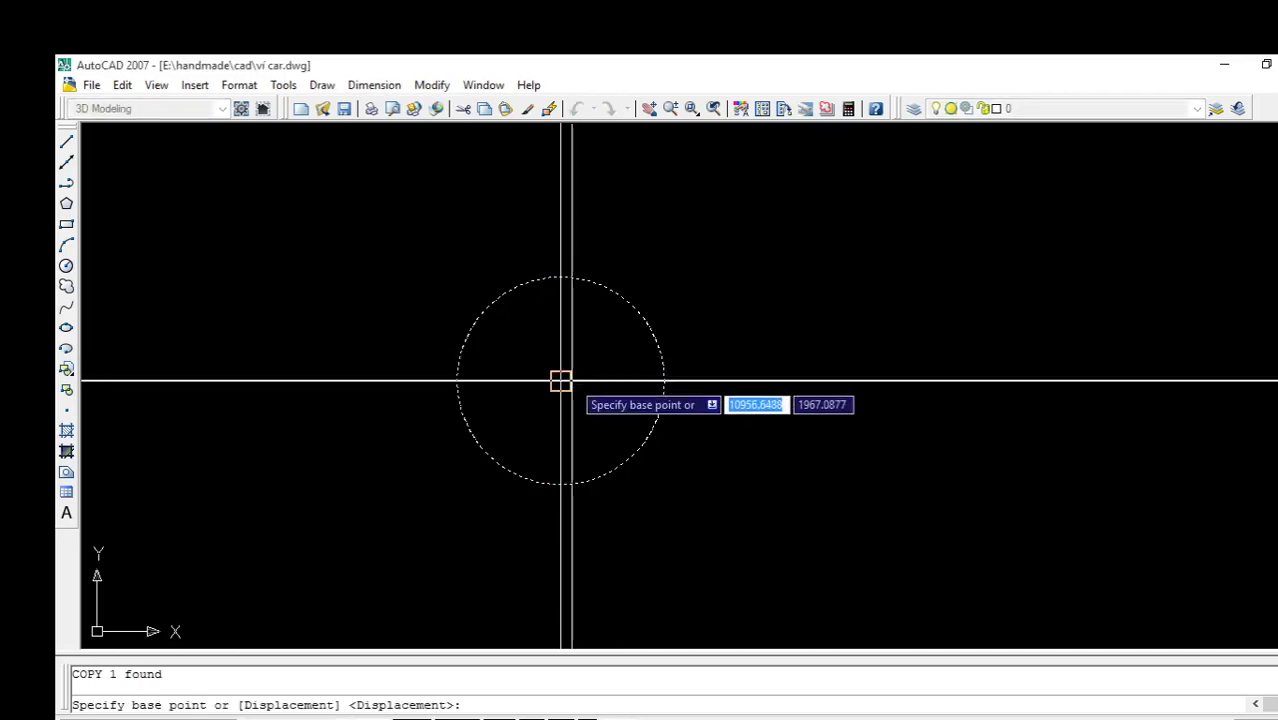
left_click(560, 381)
middle_click_drag(559, 608, 559, 288)
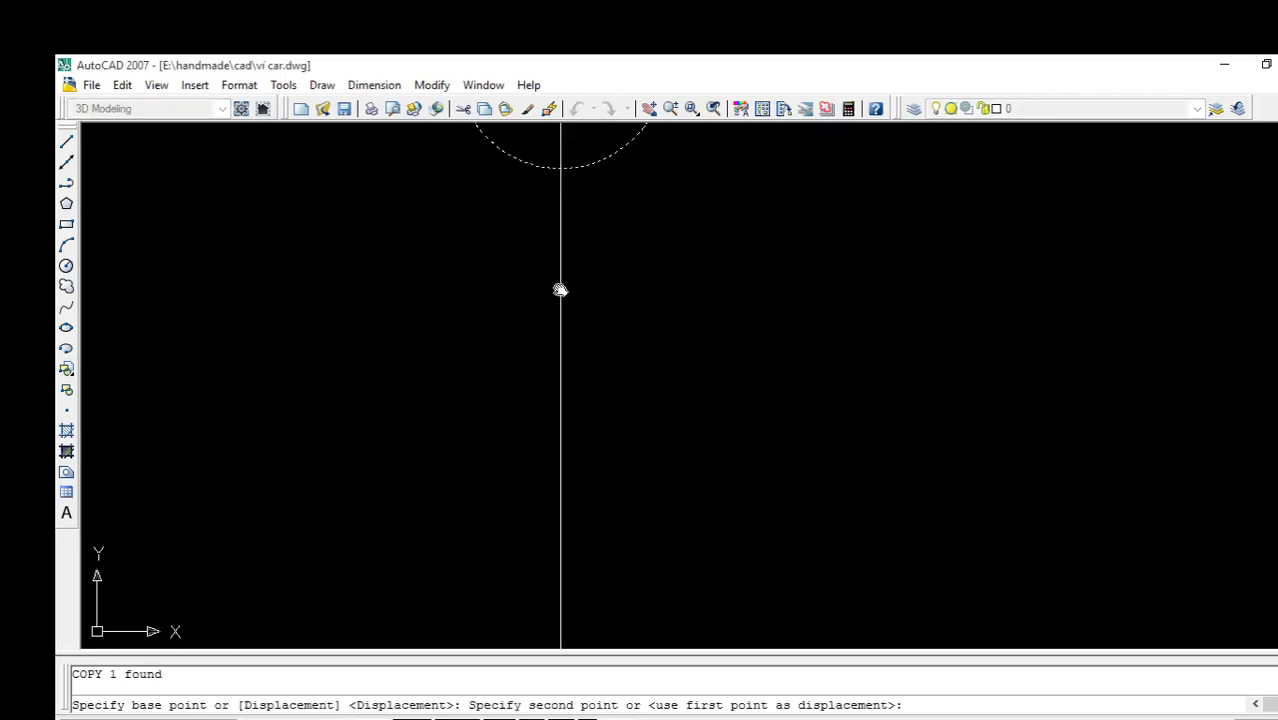
middle_click_drag(558, 470, 558, 618)
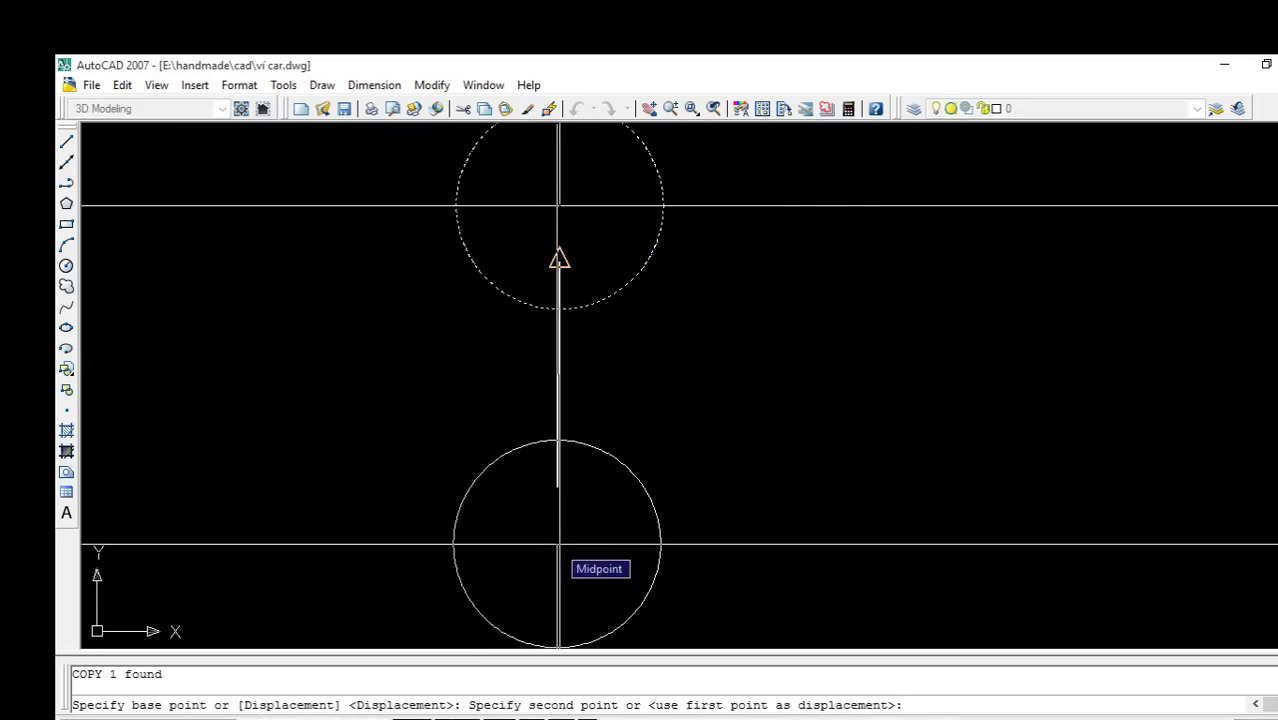
key("F8")
type("5")
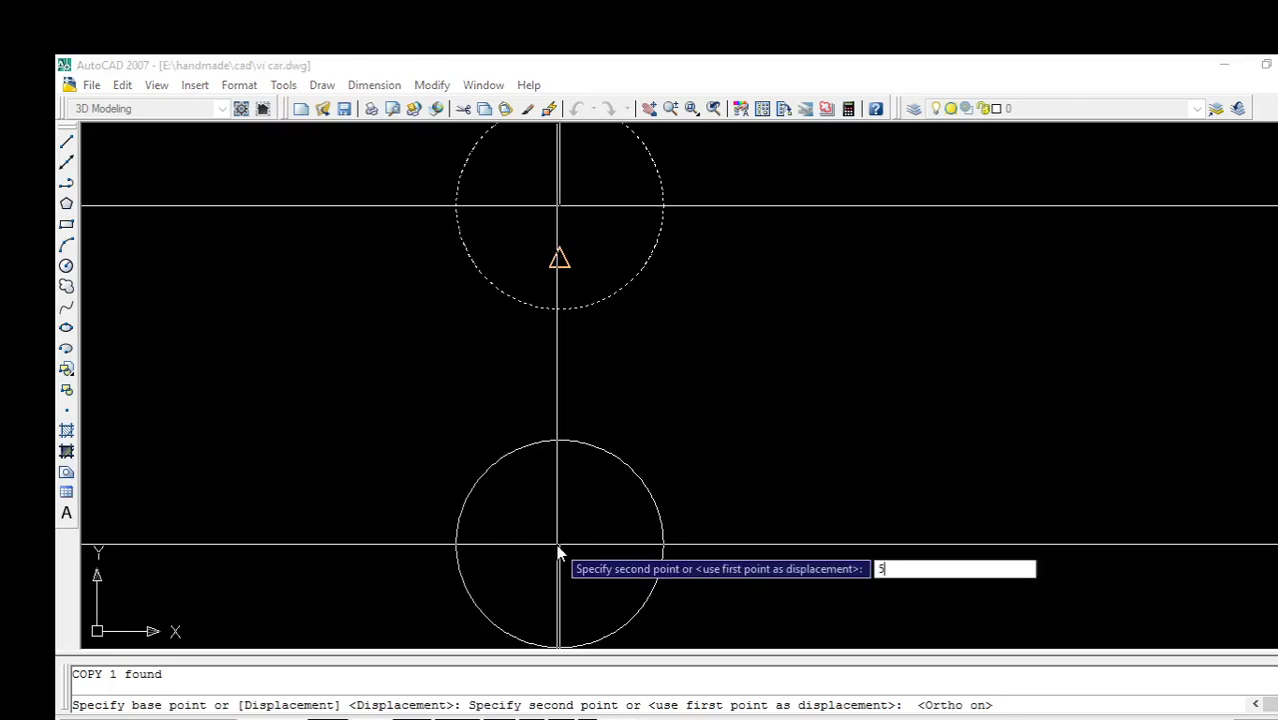
left_click(558, 545)
scroll(705, 459, "down", 2)
key("Escape")
Zoom and pan out until both 22/20 strap patterns and their two holes are visible
scroll(705, 459, "down", 2)
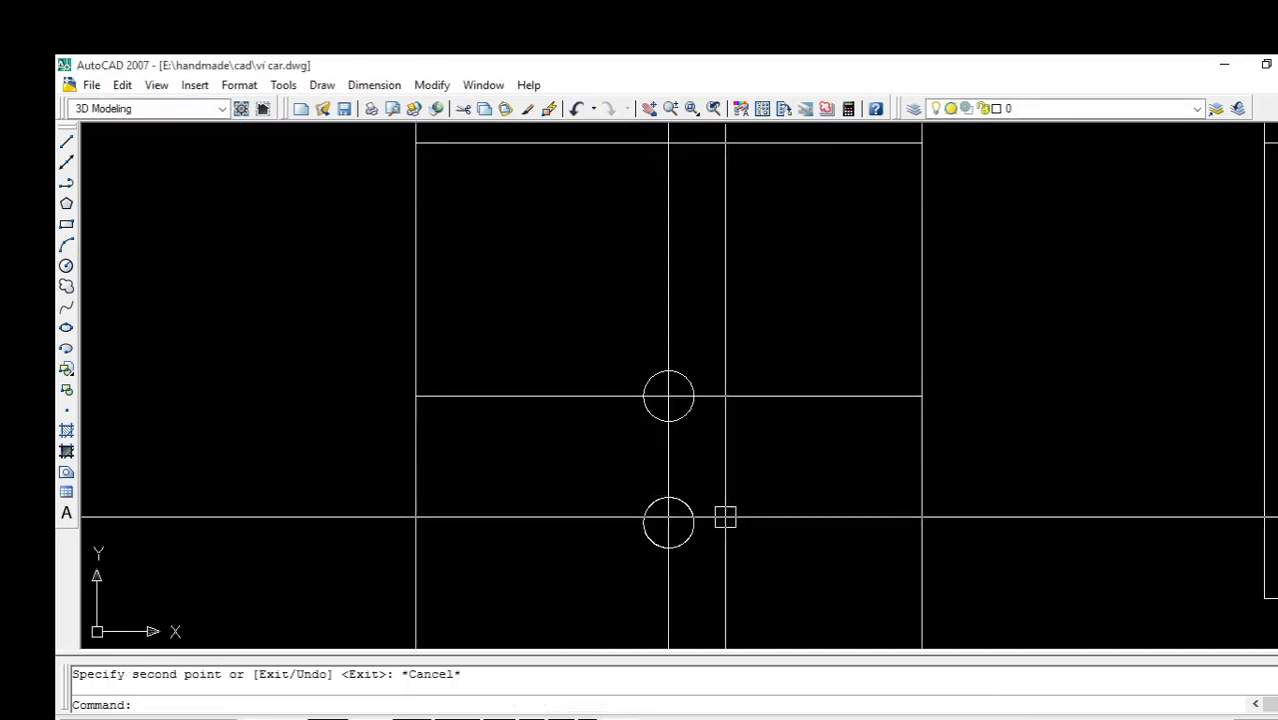
mouse_move(725, 517)
middle_mouse_down()
mouse_move(528, 417)
mouse_move(545, 454)
middle_mouse_up()
scroll(533, 438, "down", 1)
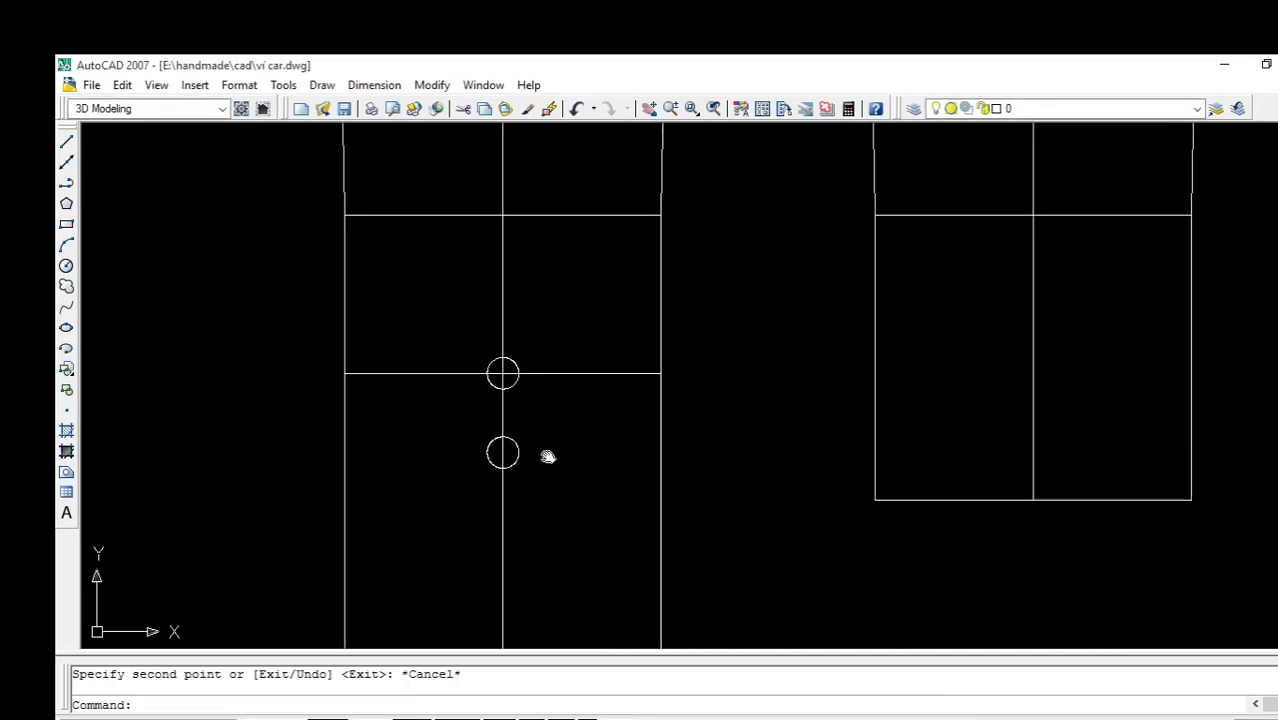
mouse_move(508, 539)
middle_mouse_down()
mouse_move(580, 503)
mouse_move(634, 613)
middle_mouse_up()
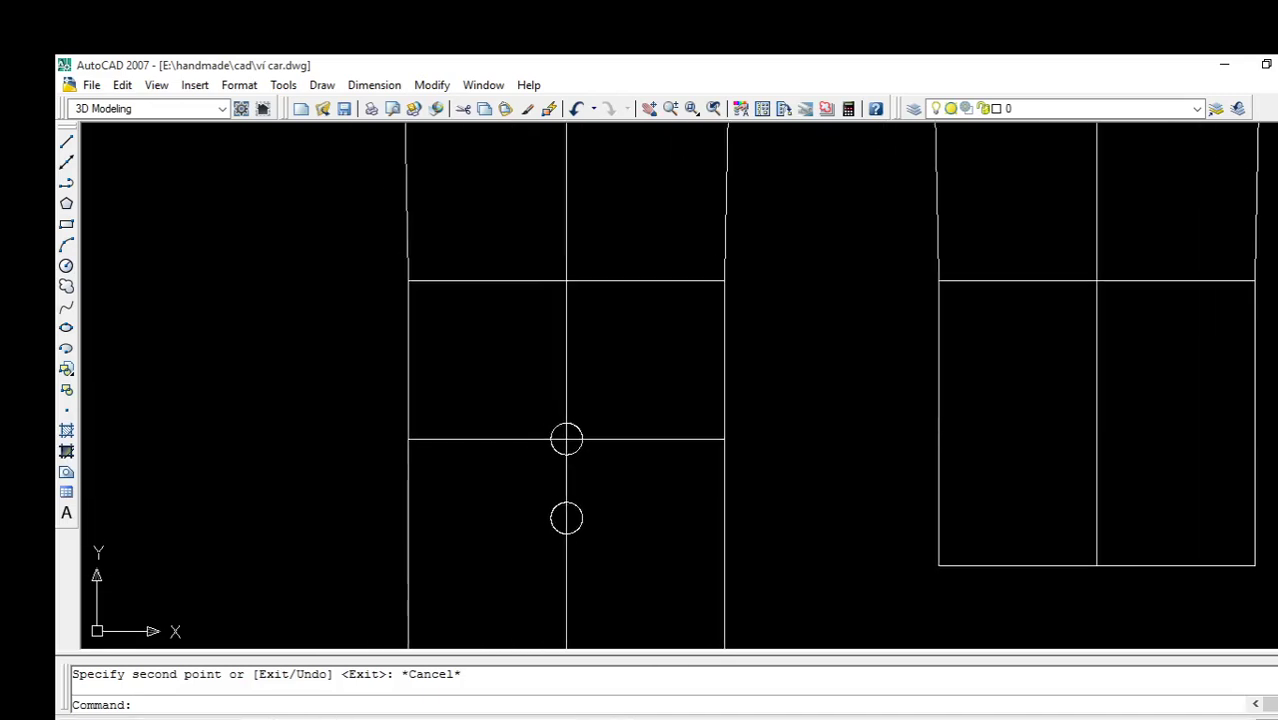
scroll(551, 459, "up", 3)
scroll(574, 448, "down", 4)
scroll(578, 437, "up", 3)
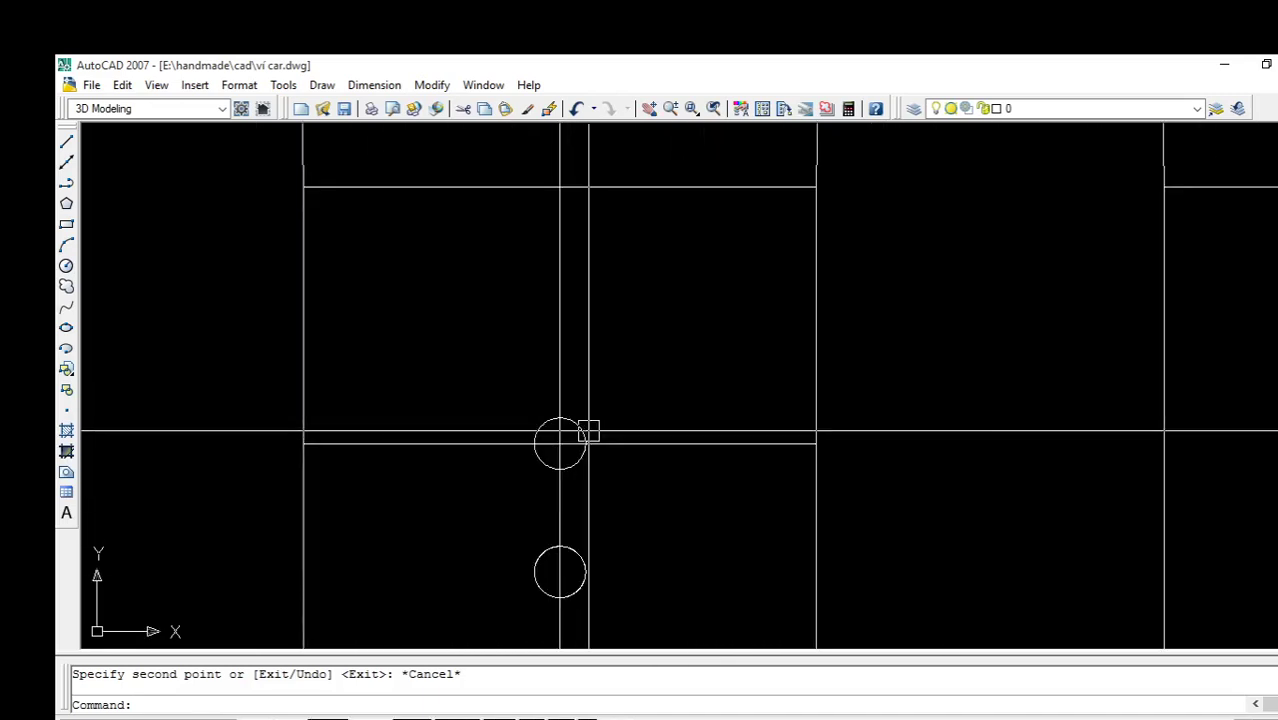
scroll(586, 431, "down", 4)
scroll(588, 431, "down", 4)
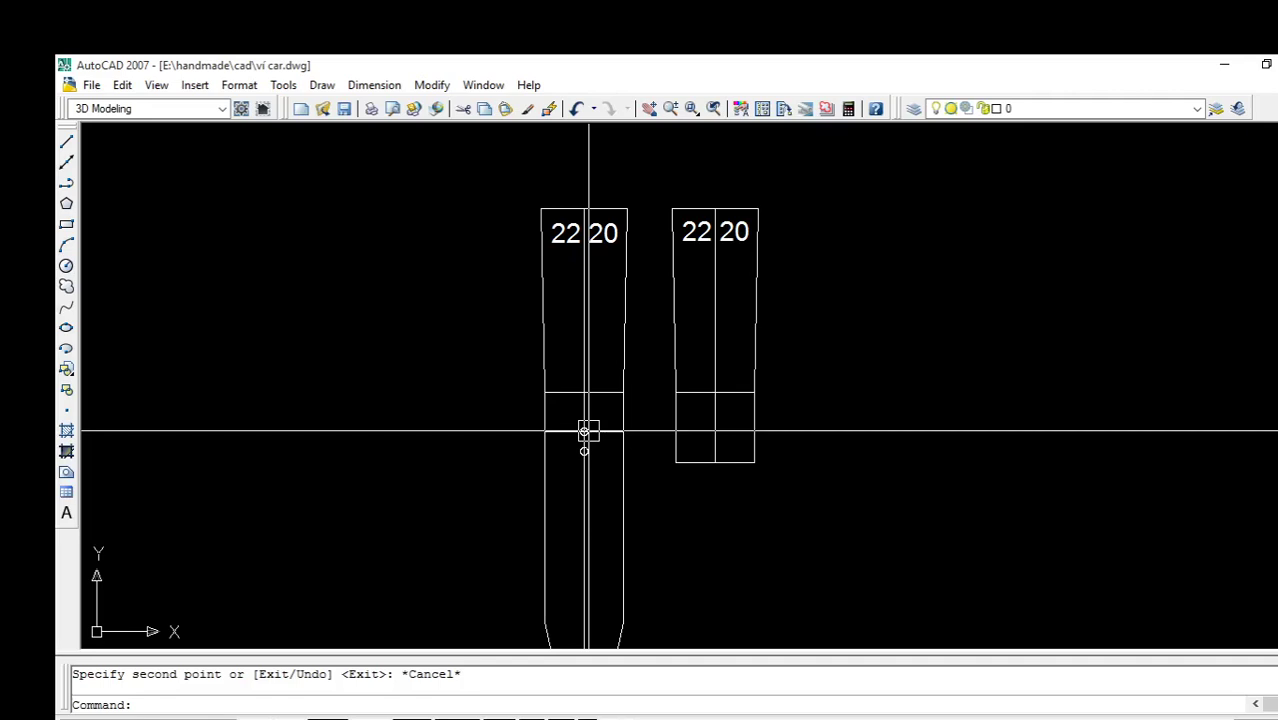
scroll(590, 400, "down", 2)
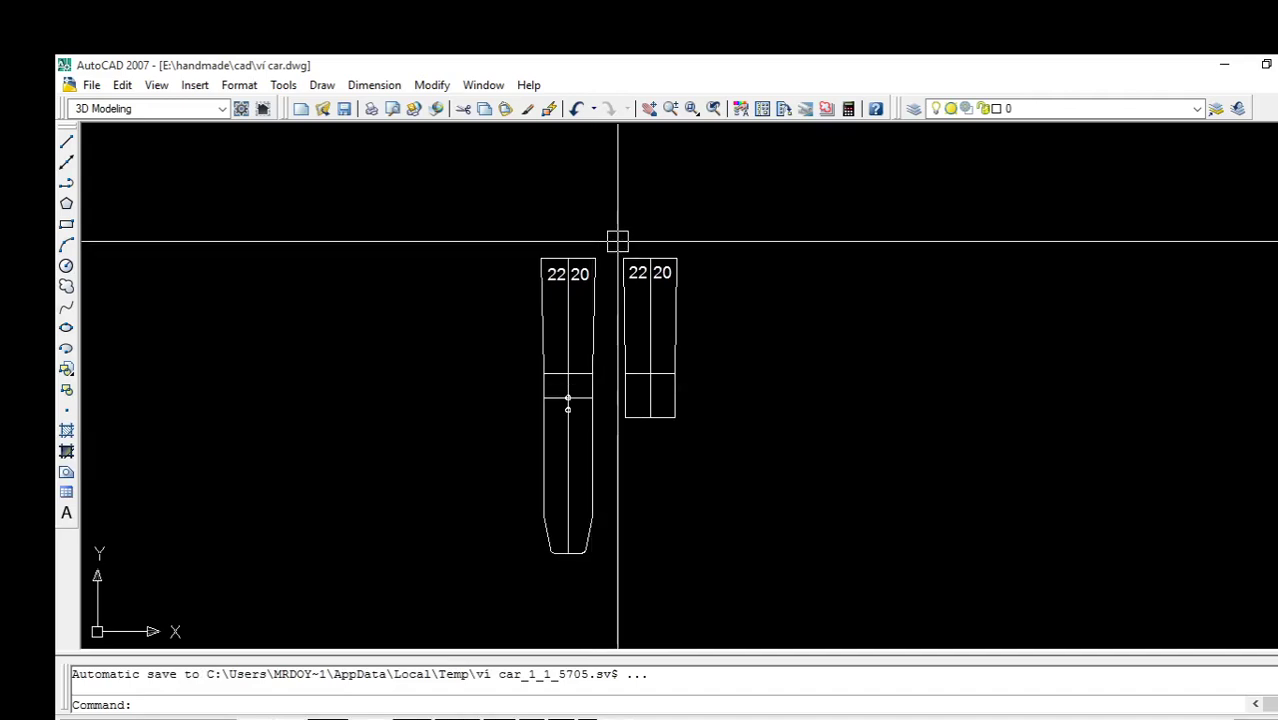
Window-select both strap patterns and delete them
left_click(682, 232)
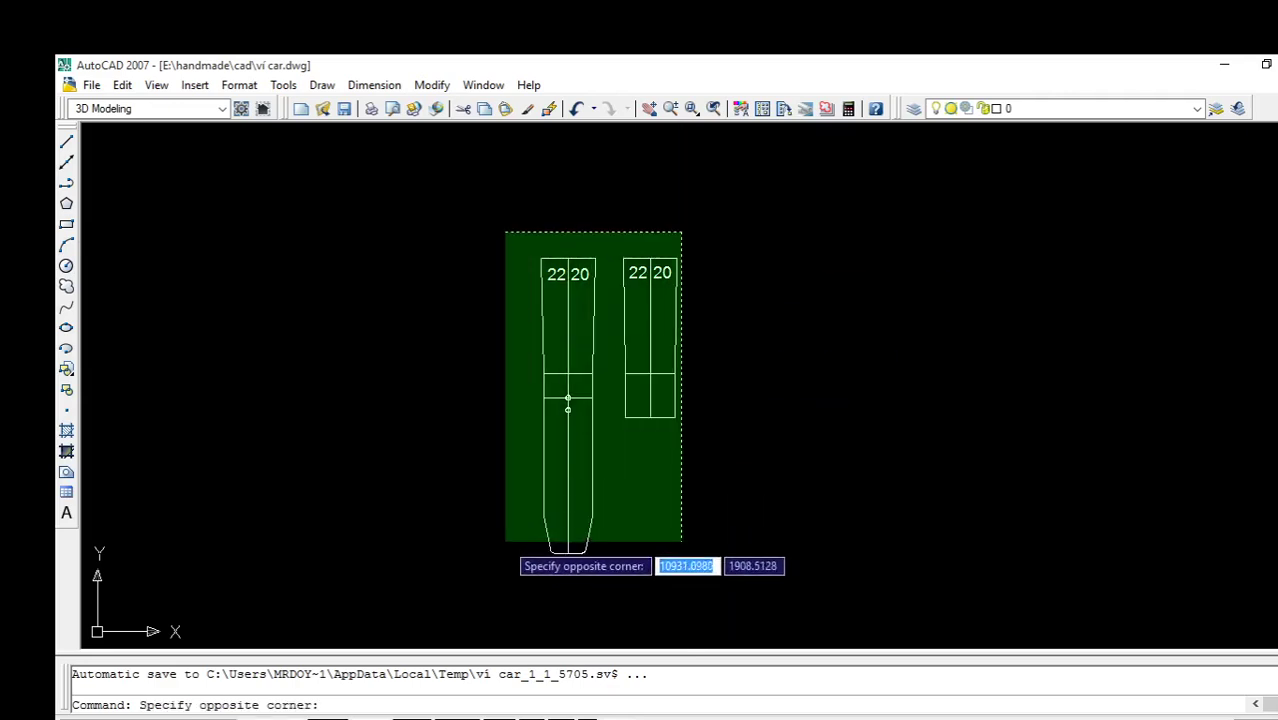
left_click(502, 553)
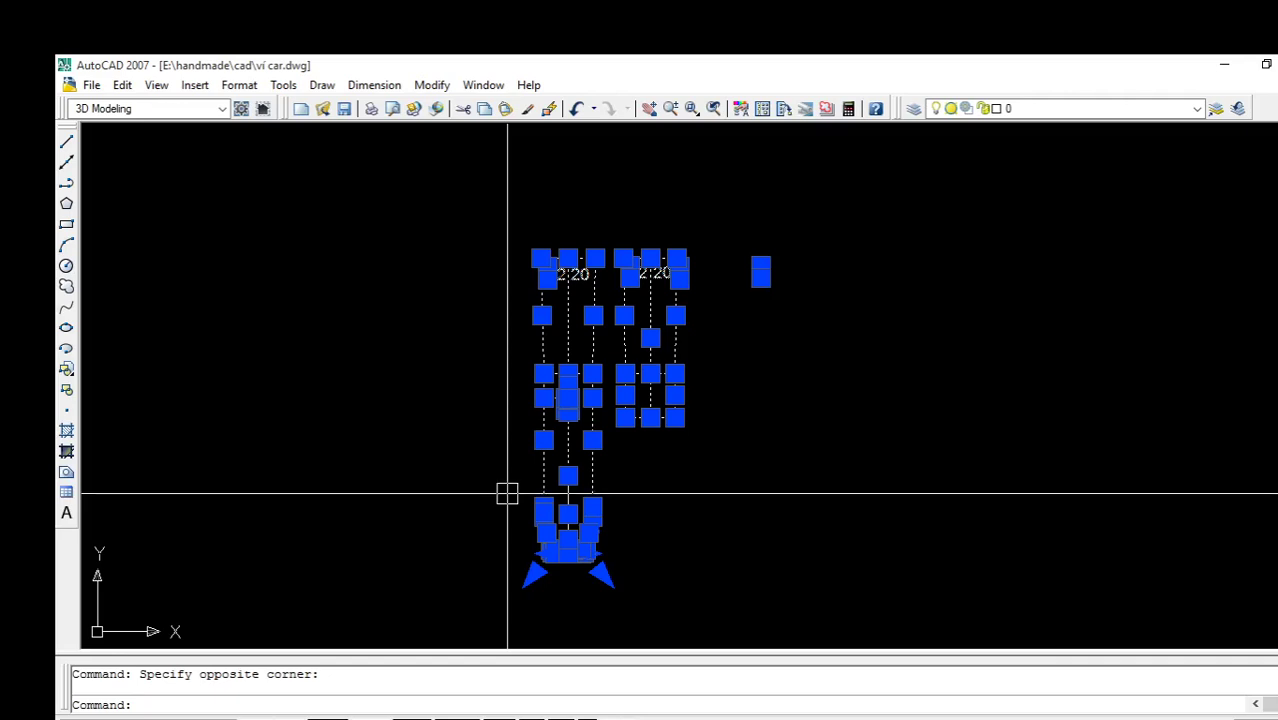
key("Delete")
Select the small leftover object and delete it
left_click_drag(650, 505, 448, 637)
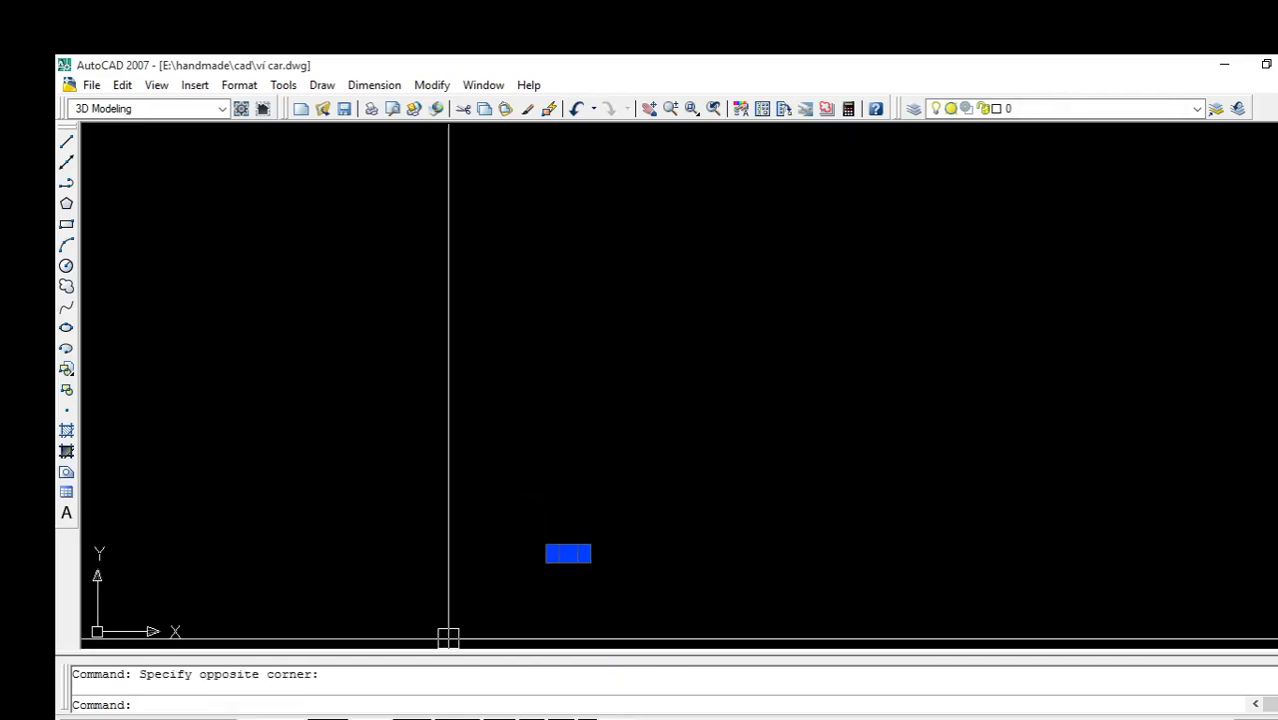
key("Delete")
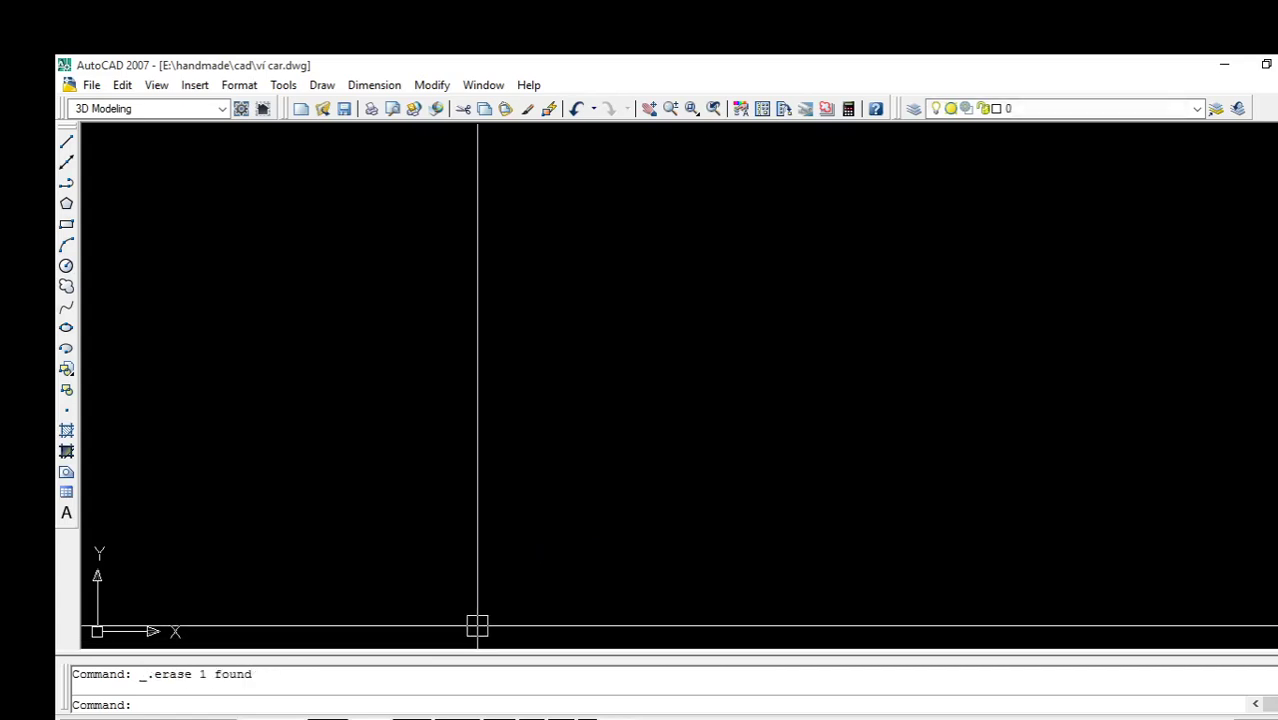
scroll(585, 514, "down", 2)
Pan and zoom across the drawing to survey the other pattern sheets
scroll(585, 514, "down", 2)
middle_click_drag(531, 466, 1013, 417)
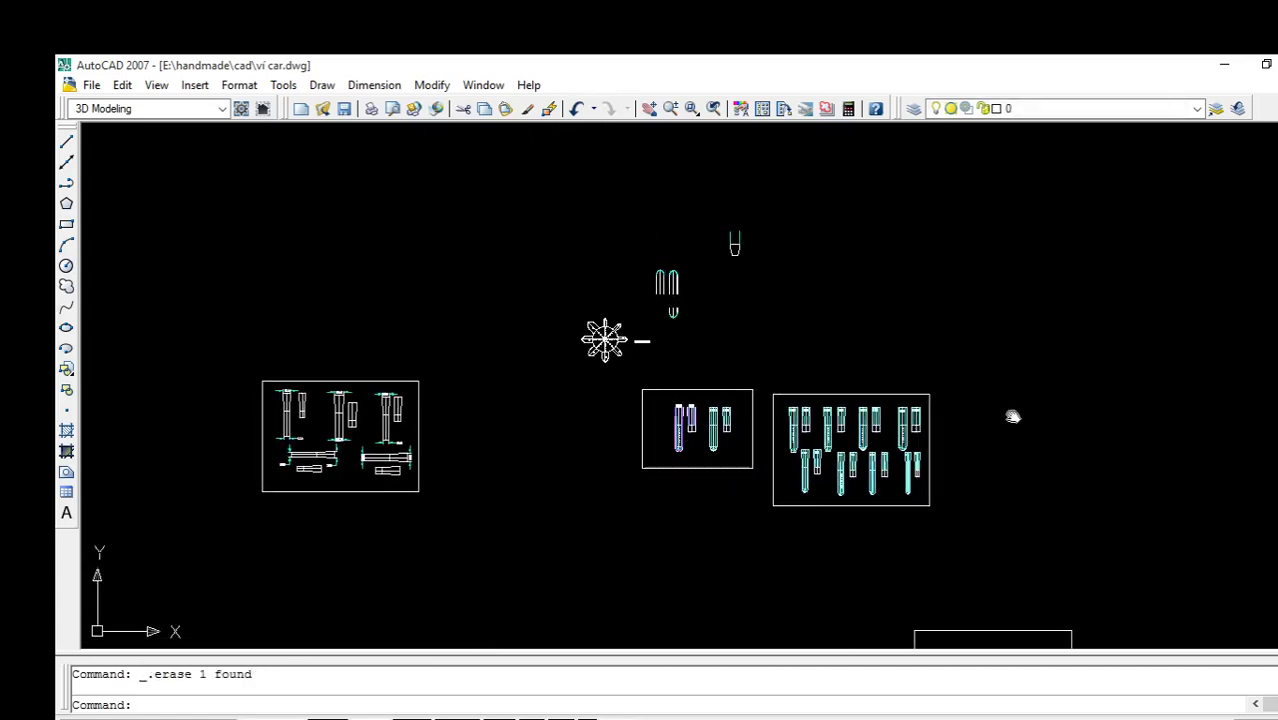
middle_click_drag(513, 418, 802, 428)
scroll(411, 485, "down", 3)
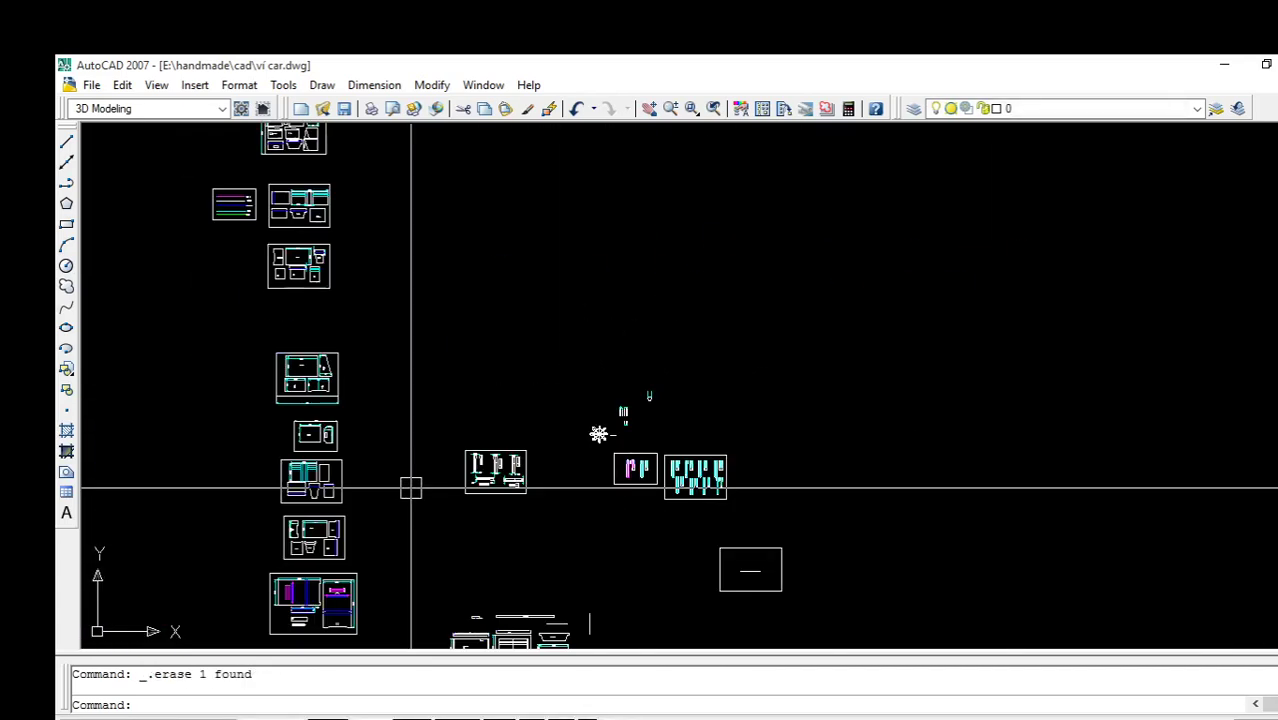
mouse_move(411, 485)
middle_mouse_down()
mouse_move(742, 480)
mouse_move(616, 431)
mouse_move(610, 377)
middle_mouse_up()
scroll(742, 478, "down", 3)
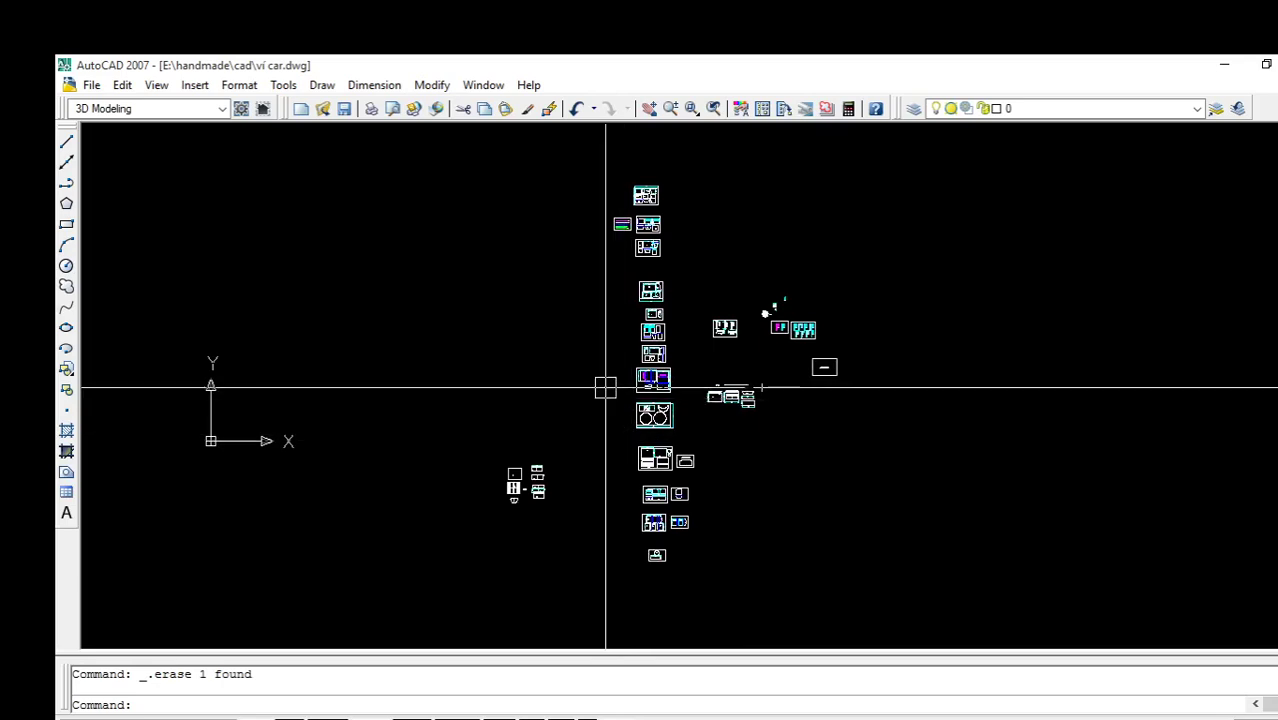
scroll(605, 374, "up", 1)
scroll(539, 528, "up", 5)
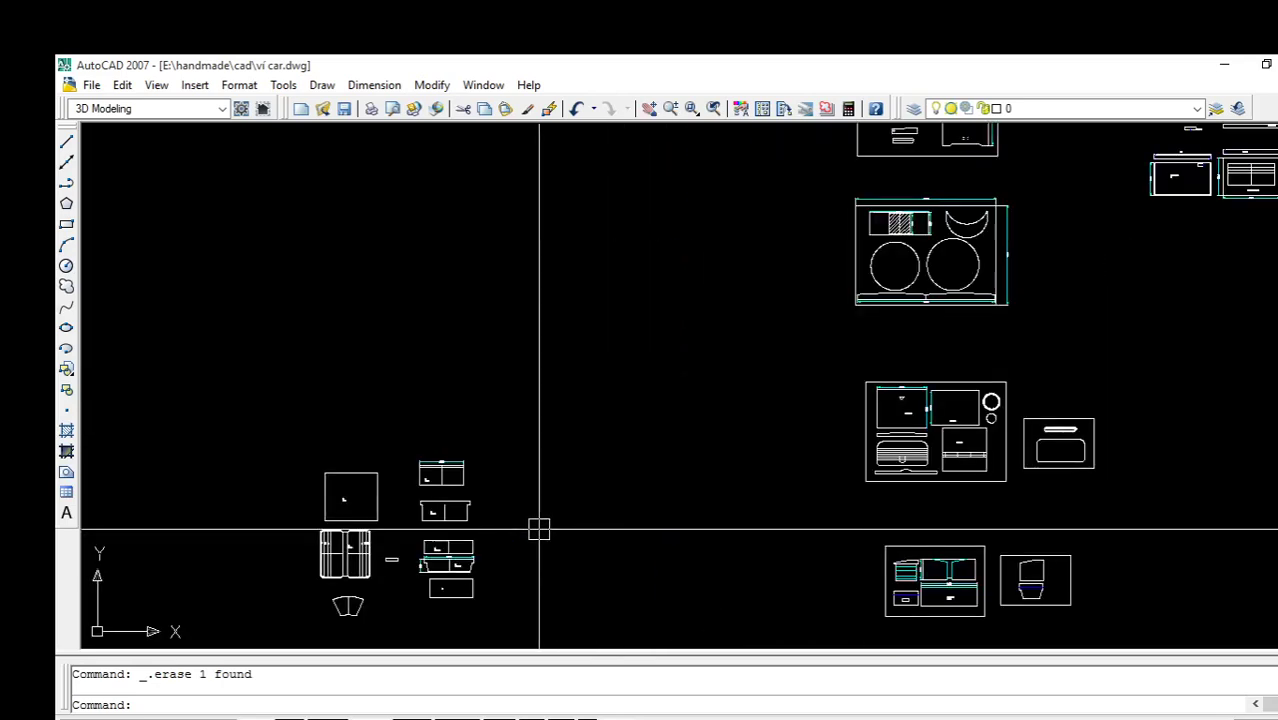
scroll(585, 495, "down", 4)
Centre the line-type legend, save the drawing, and switch to the OBS window
middle_click_drag(642, 331, 505, 471)
scroll(528, 223, "up", 2)
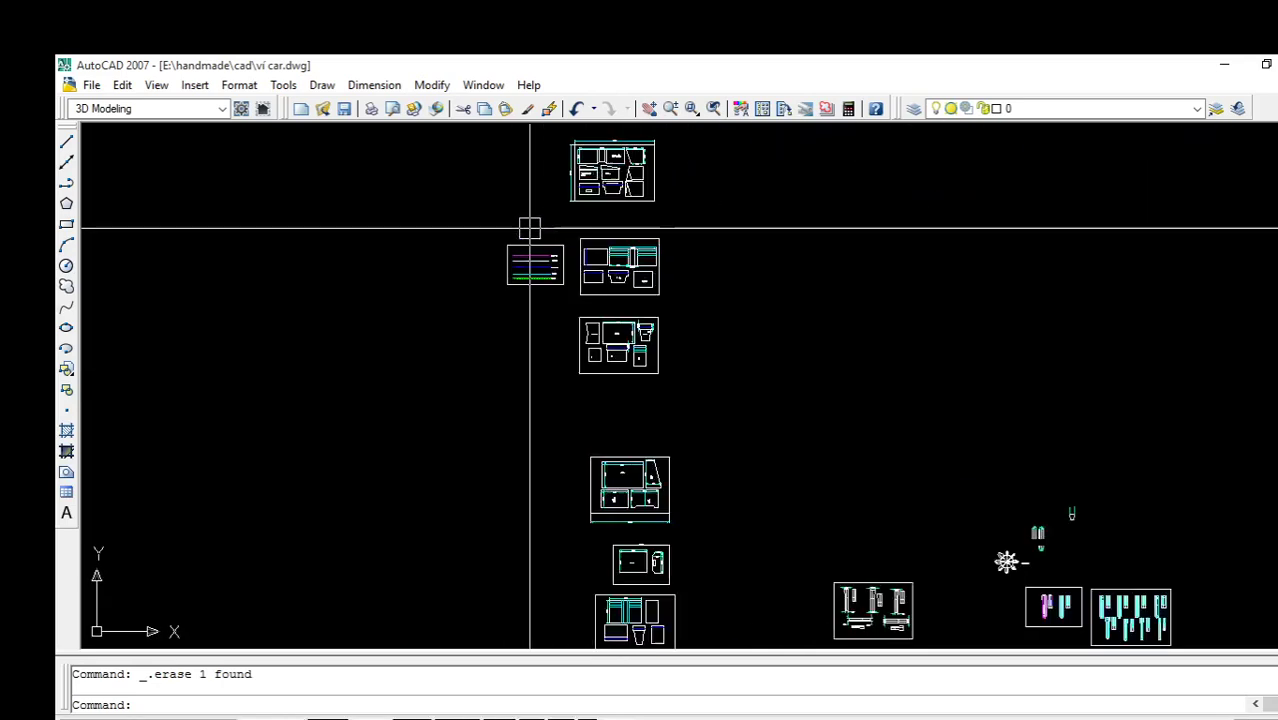
scroll(528, 223, "up", 3)
middle_click_drag(550, 224, 642, 388)
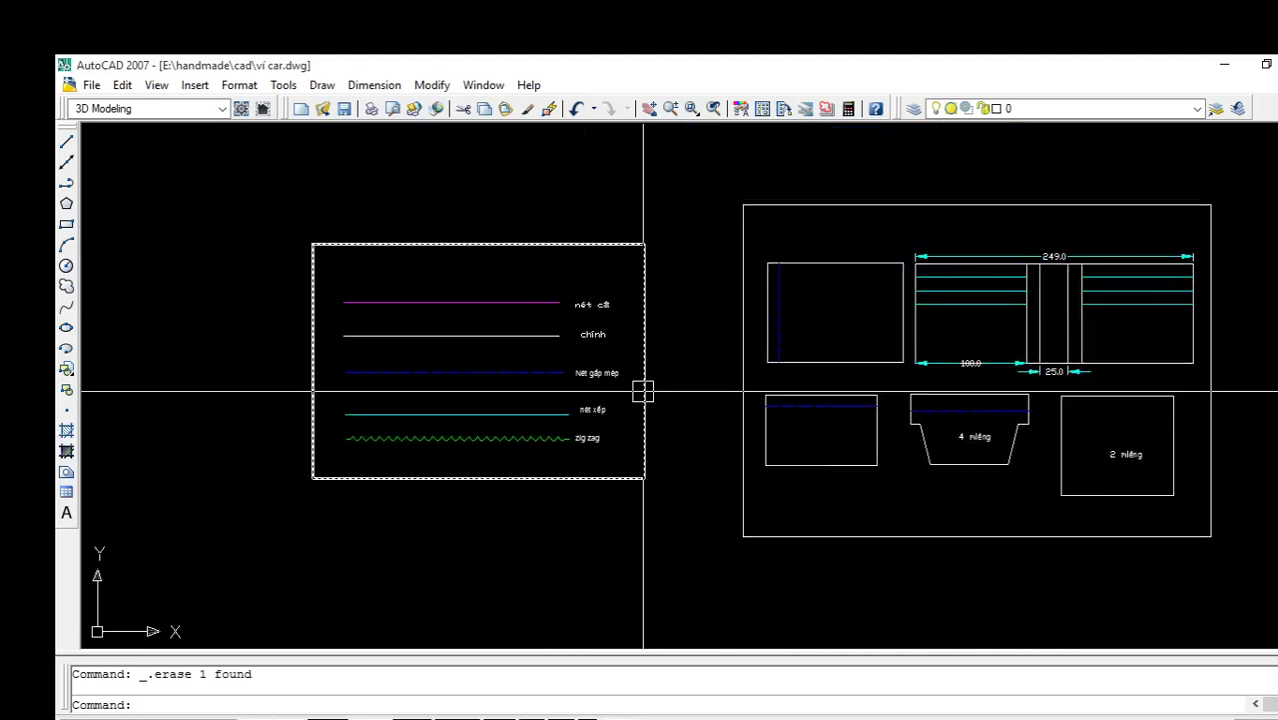
key("ctrl+s")
key("alt+Tab")
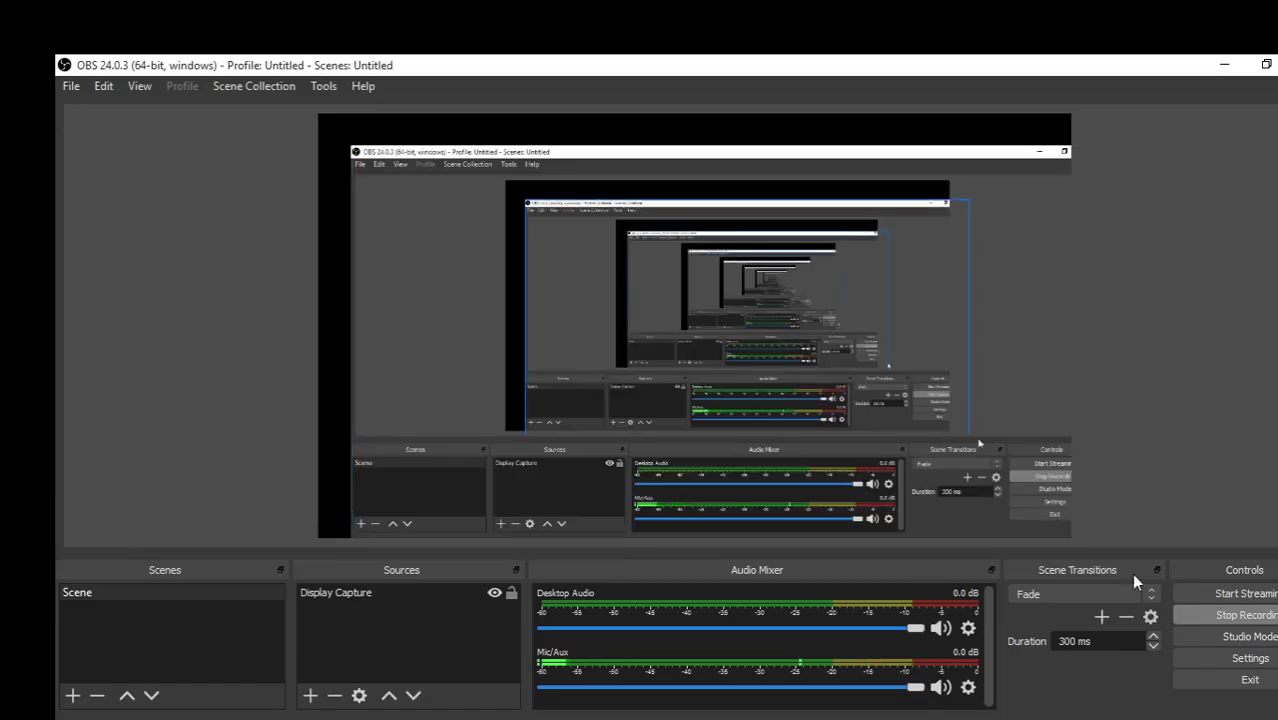